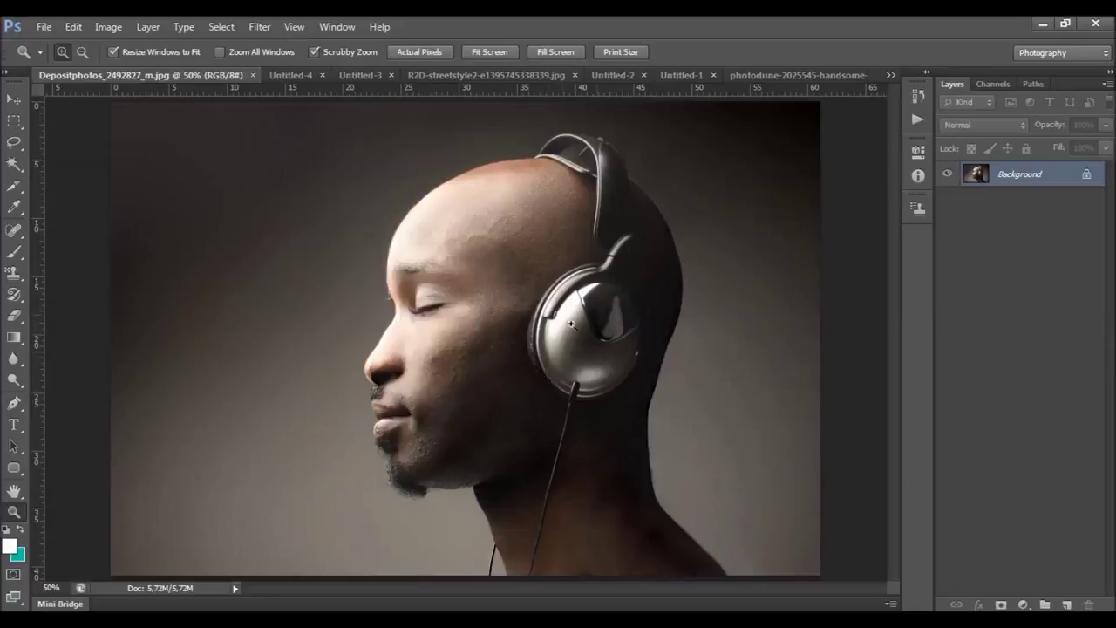
- Review the two colour versions of the headphones portrait, and the jumping dancer photo with its two Hi-Tech effect versions
left_click(278, 76)
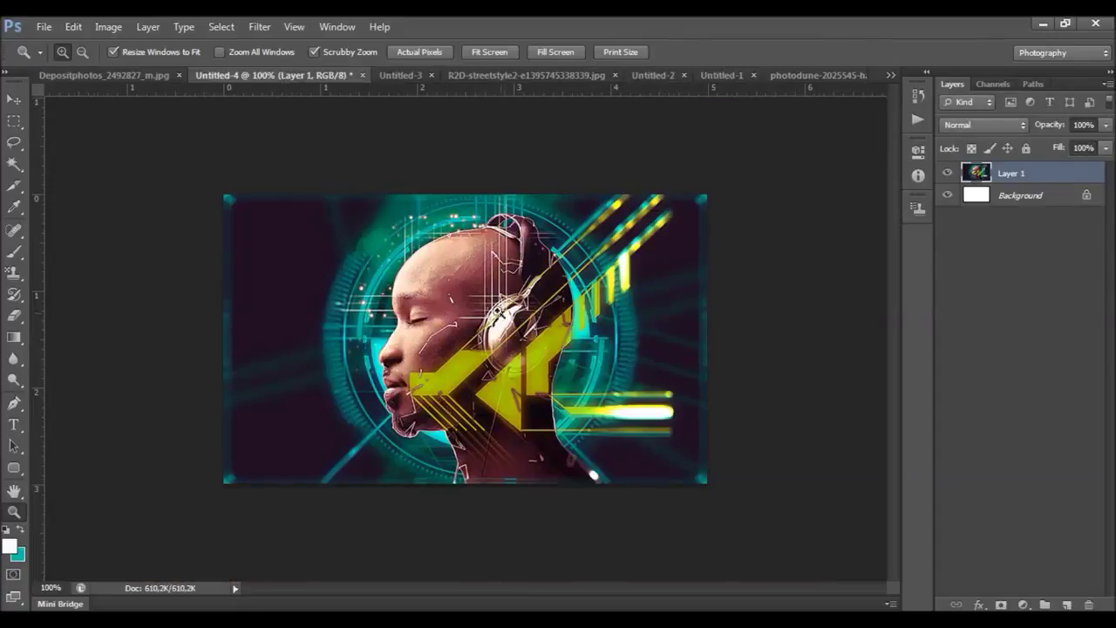
left_click(407, 77)
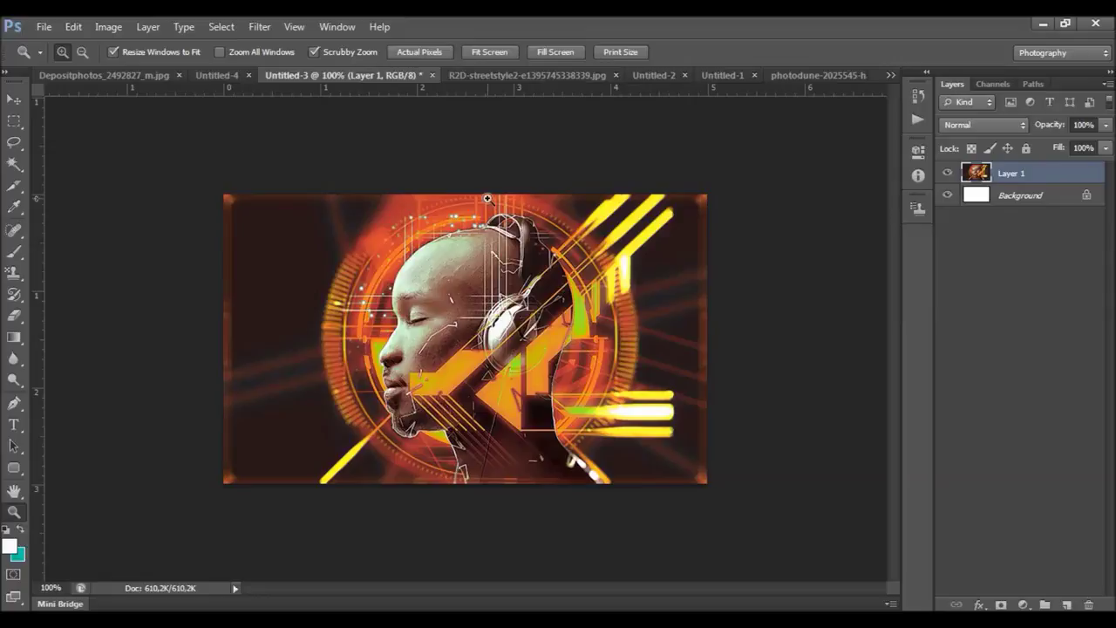
left_click(477, 76)
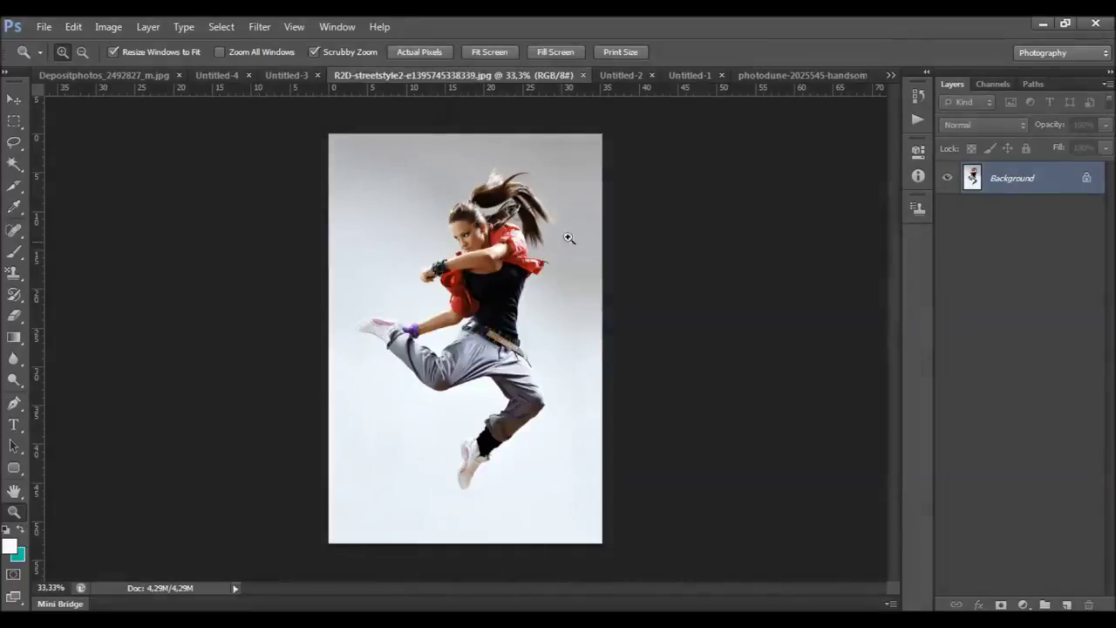
left_click(622, 77)
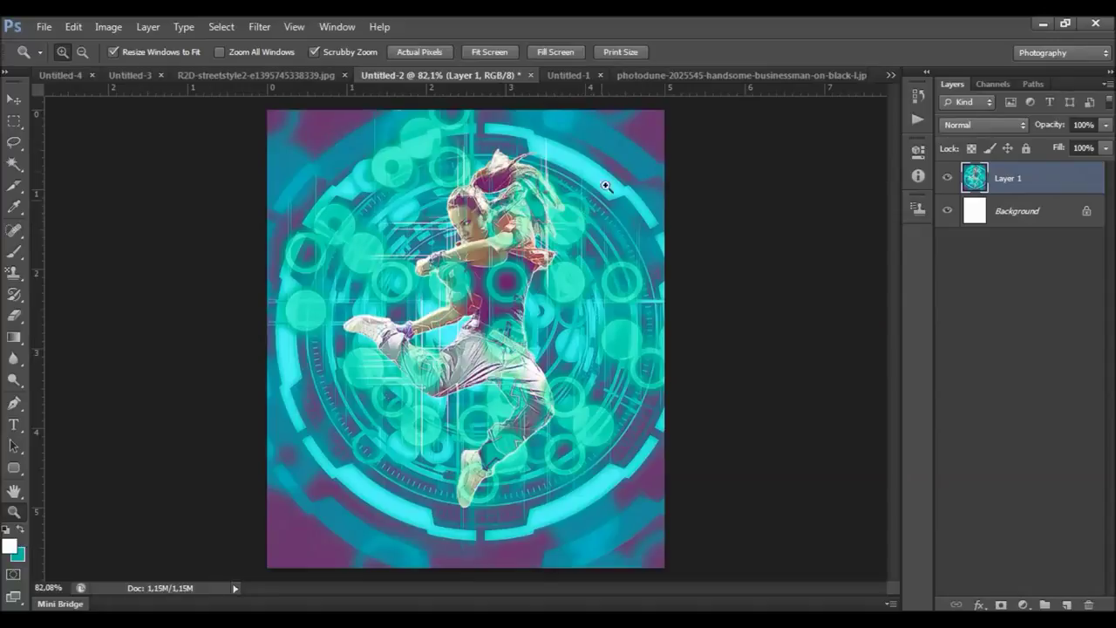
left_click(577, 80)
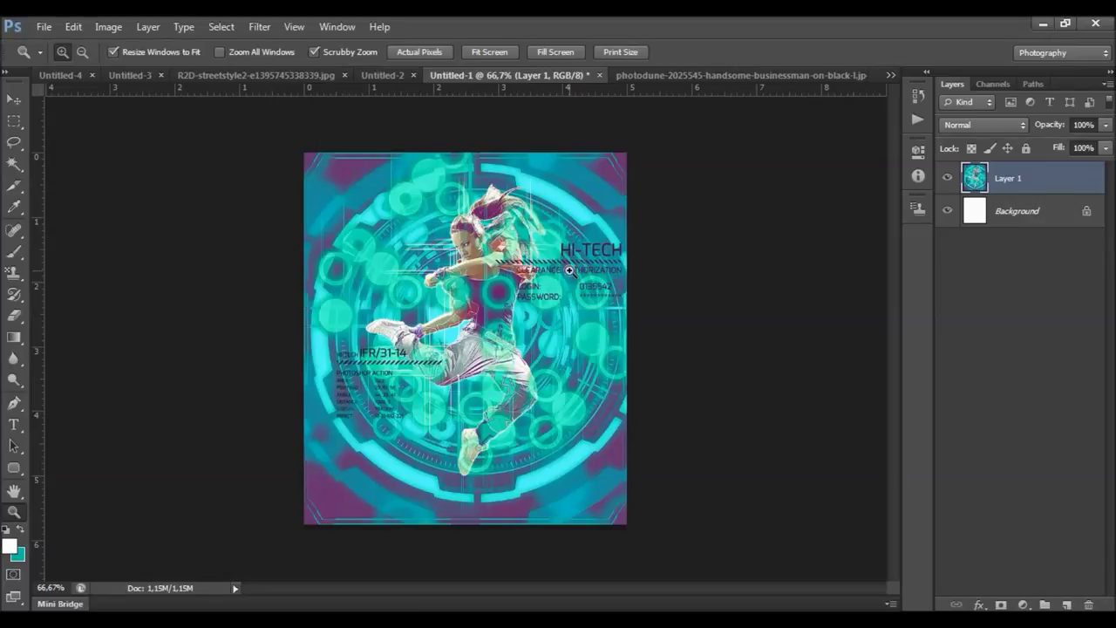
- Compare the original businessman photo with its black-and-white Hi-Tech effect version in Untitled-5
left_click(639, 77)
left_click(890, 76)
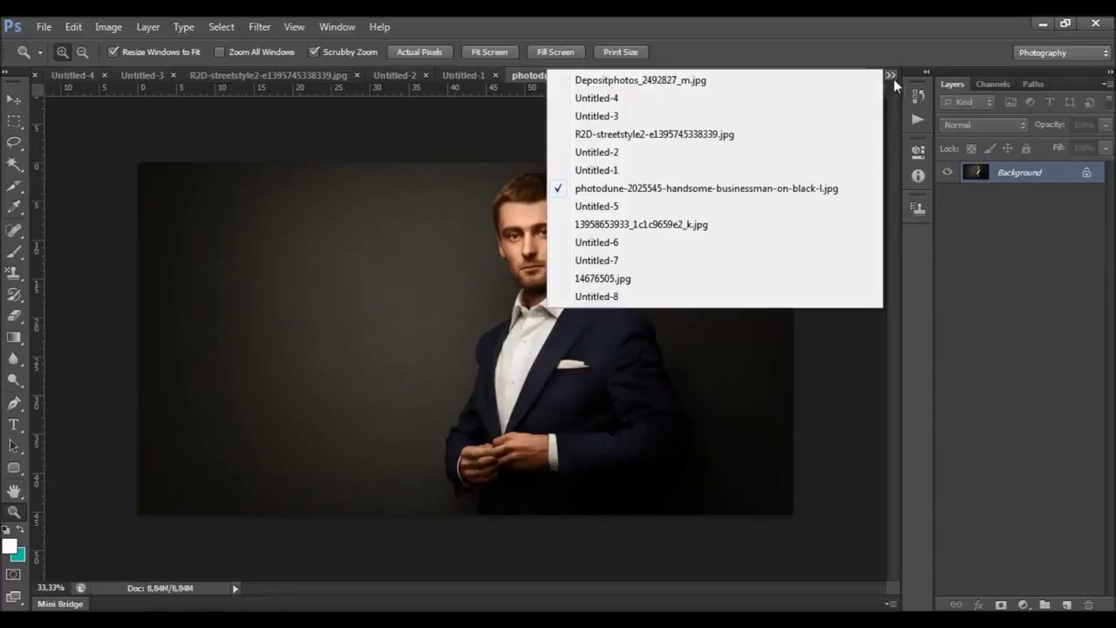
left_click(762, 217)
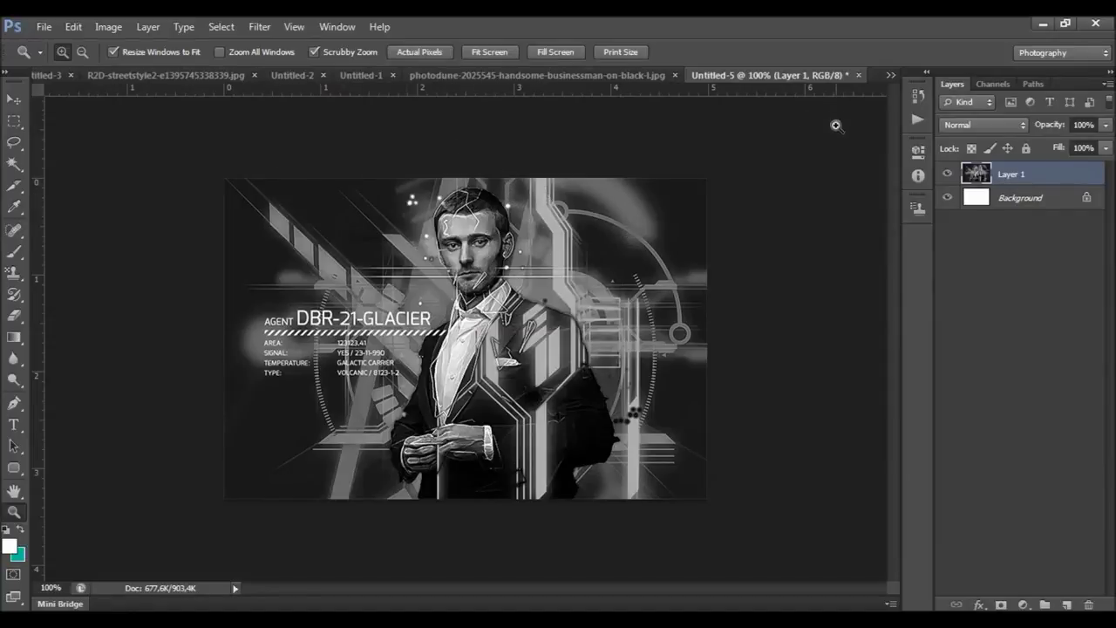
- Compare the original orange car photo with its blue and red Hi-Tech effect versions in Untitled-6 and Untitled-7
left_click(890, 75)
left_click(713, 219)
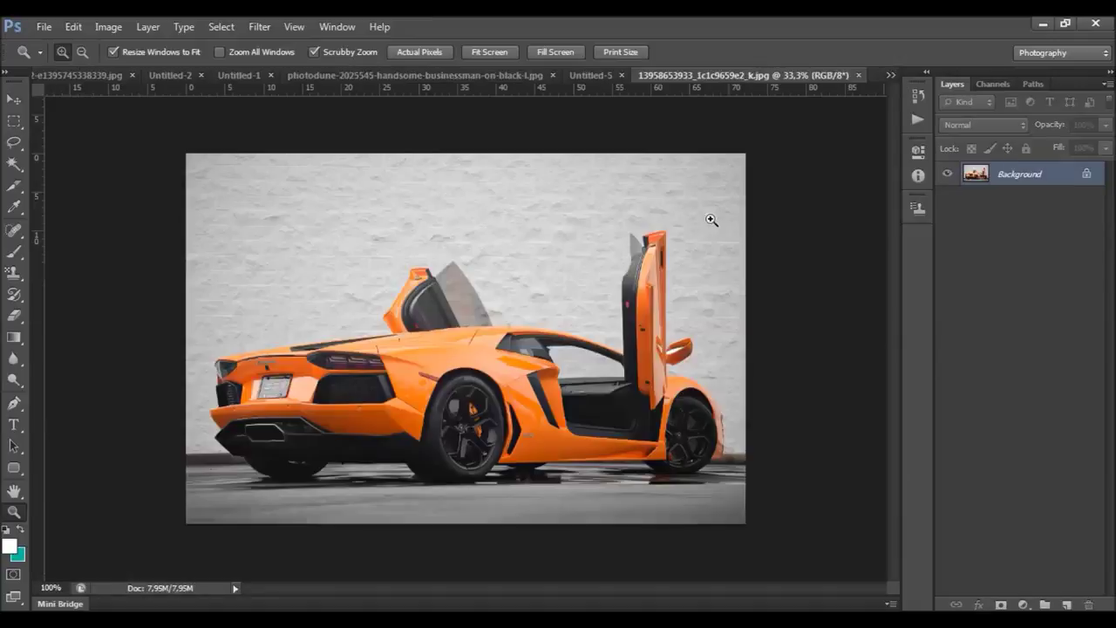
left_click(890, 75)
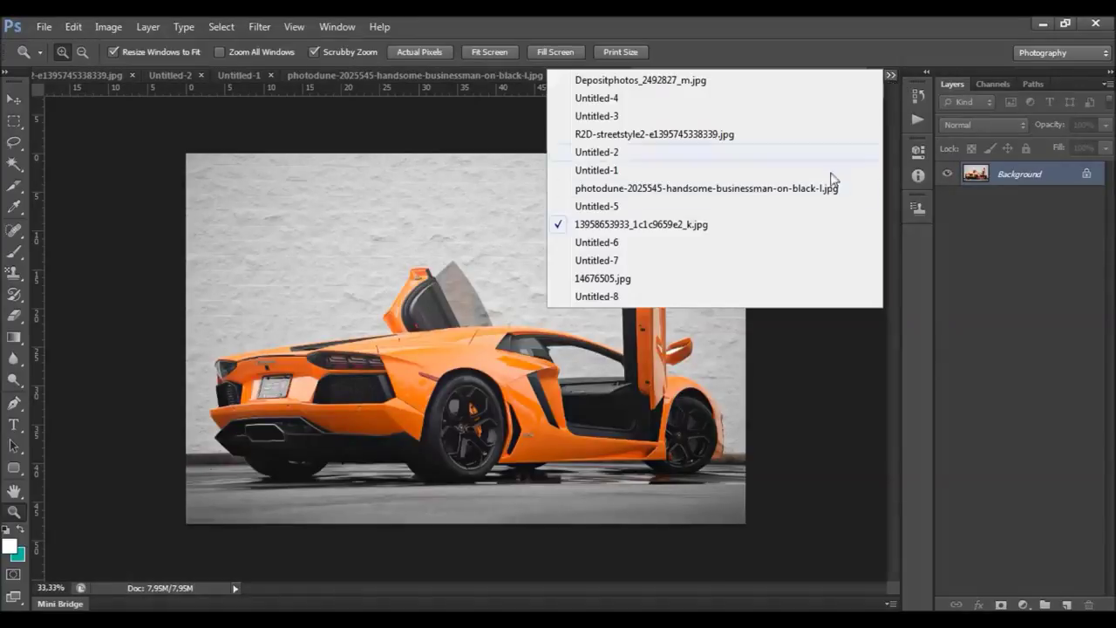
left_click(742, 243)
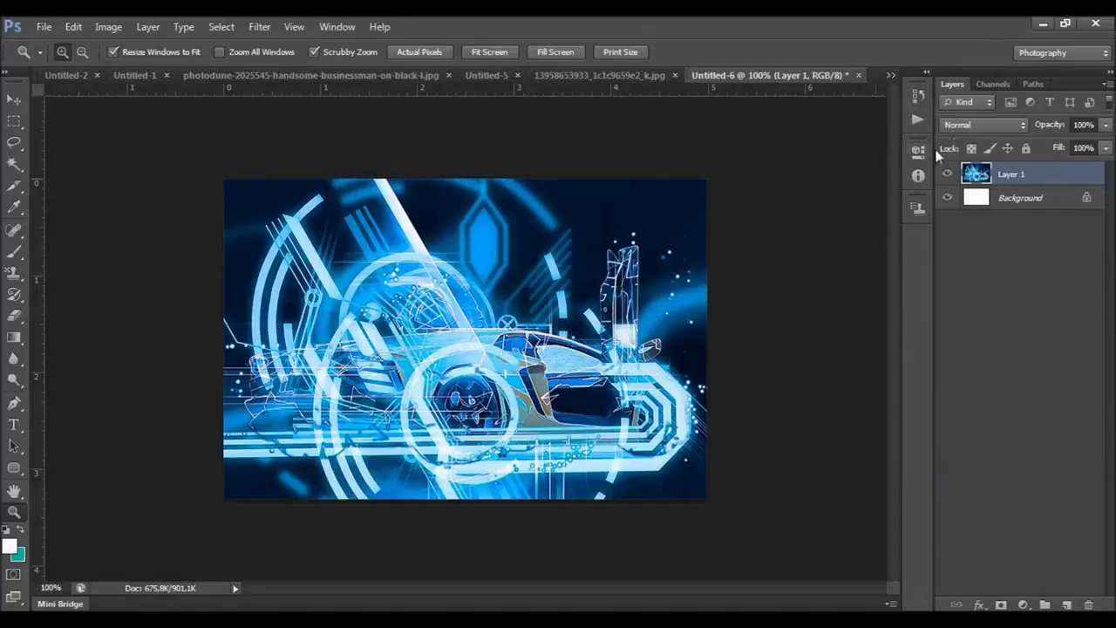
left_click(890, 75)
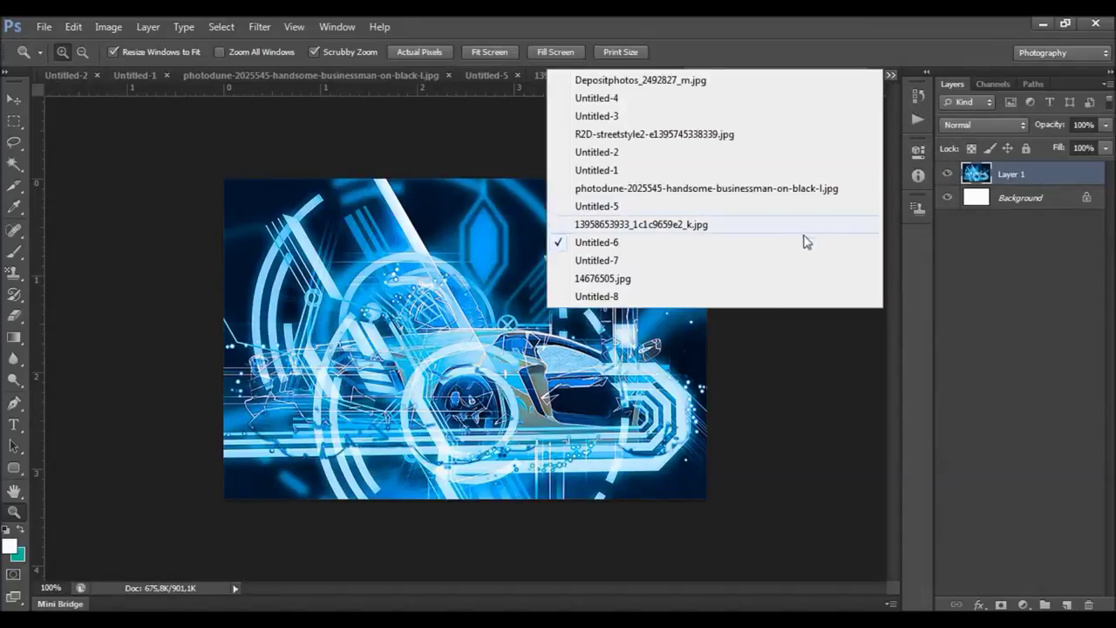
left_click(790, 260)
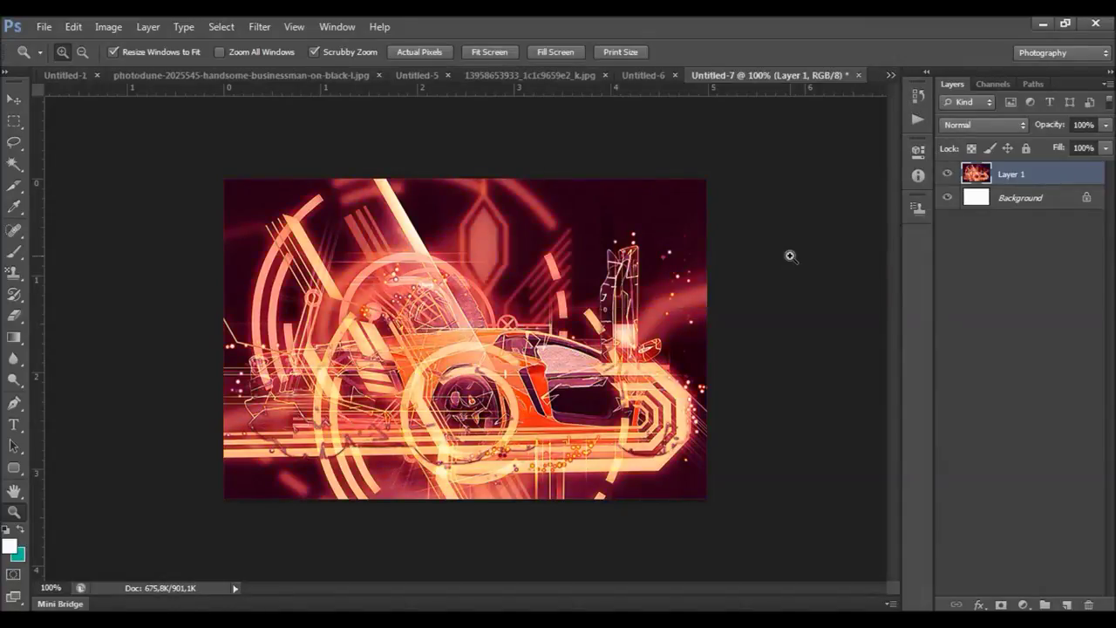
- Compare the street dancer photo 14676505.jpg with its orange Hi-Tech effect version in Untitled-8
left_click(890, 75)
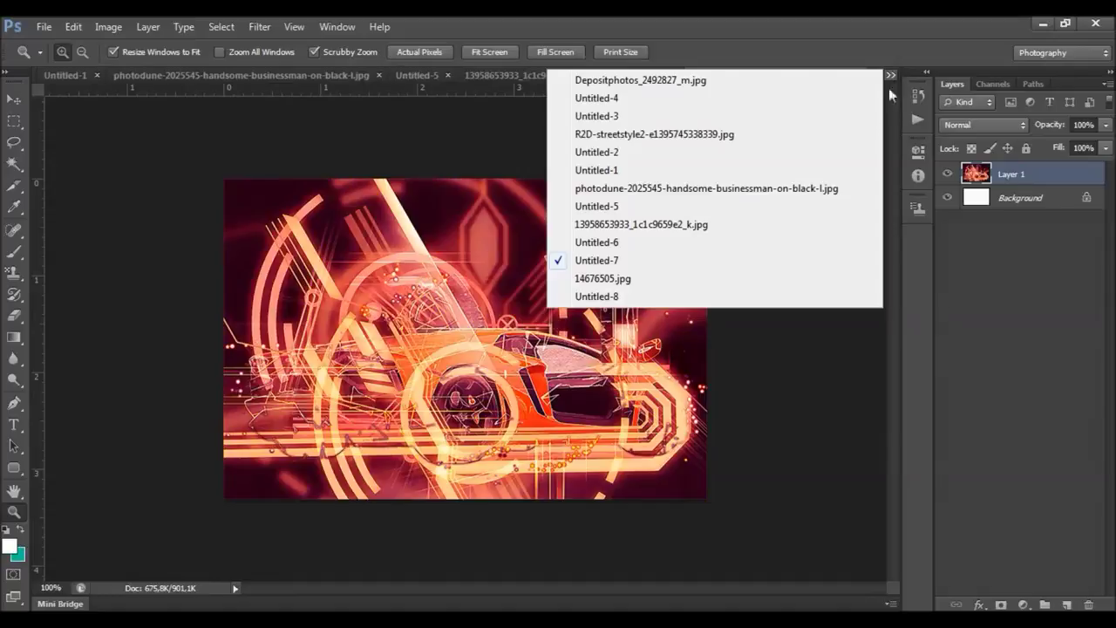
left_click(717, 279)
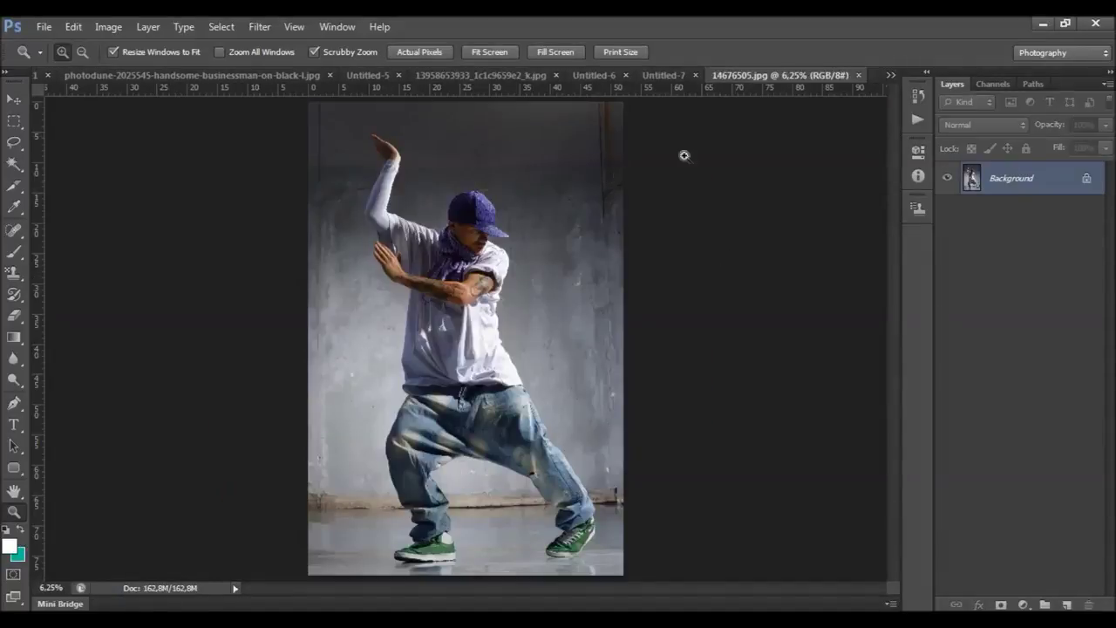
left_click(890, 75)
left_click(705, 296)
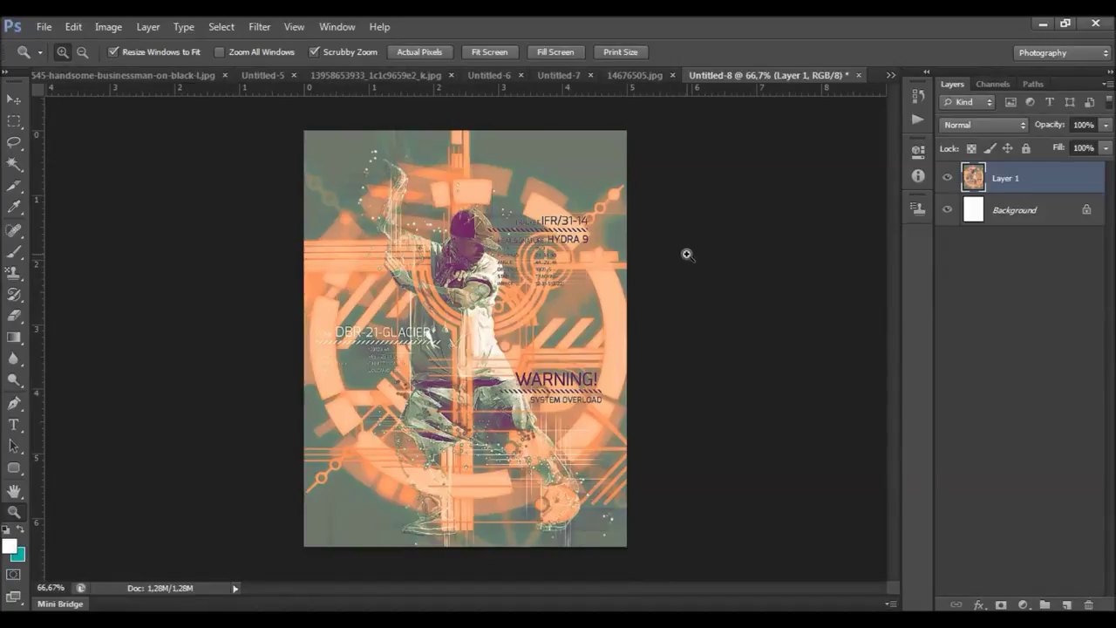
- Close every open document except the headphones portrait Depositphotos_2492827_m.jpg
left_click(858, 75)
left_click(619, 254)
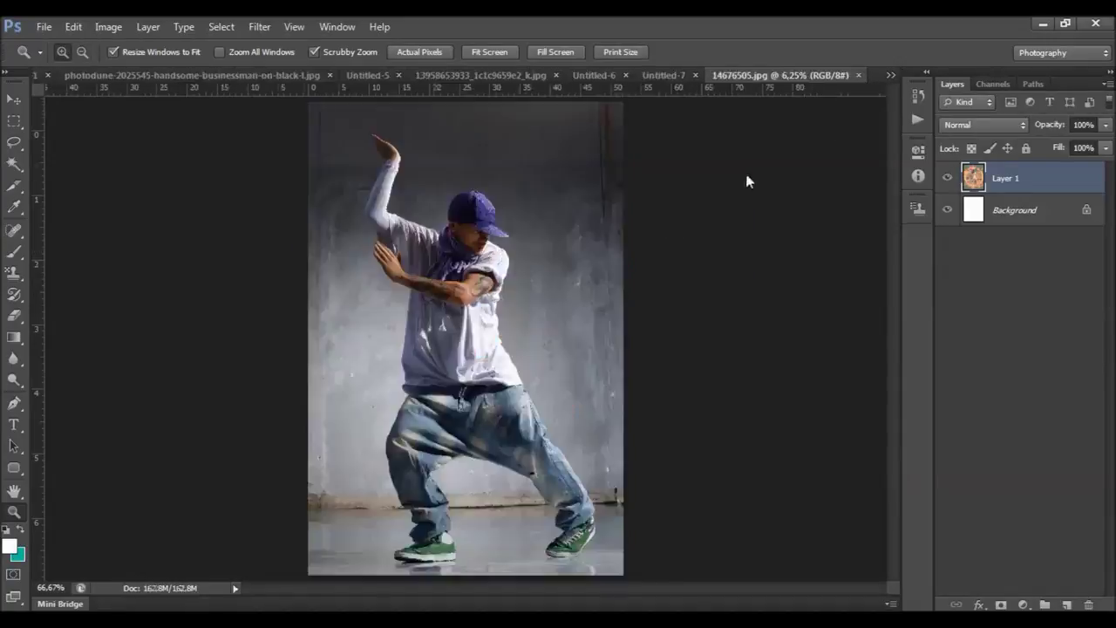
left_click(858, 76)
left_click(857, 76)
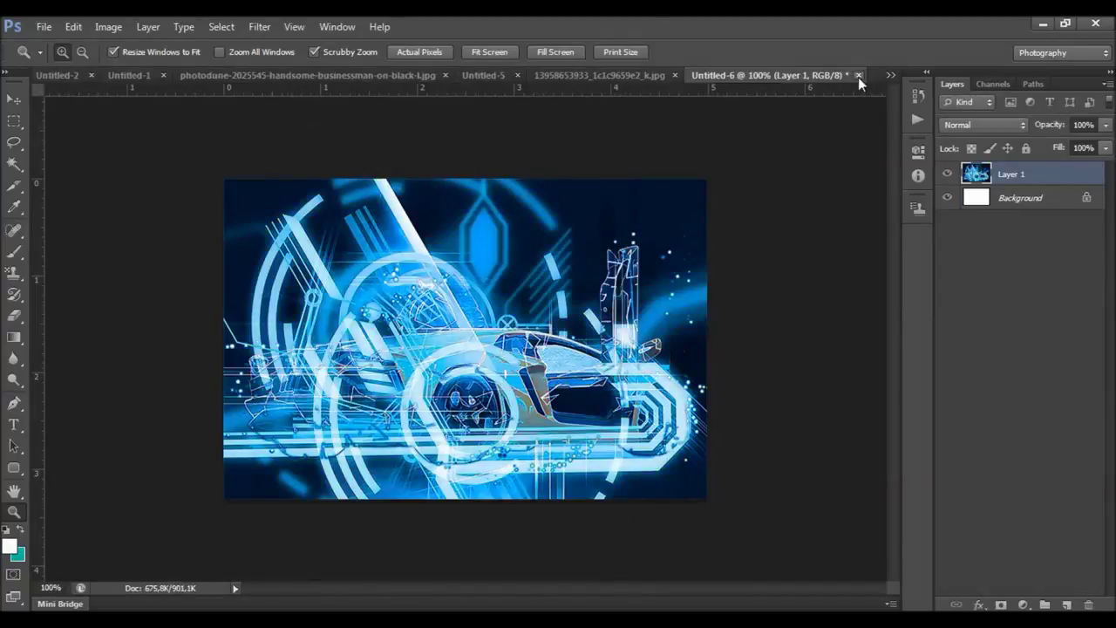
left_click(858, 75)
left_click(858, 75)
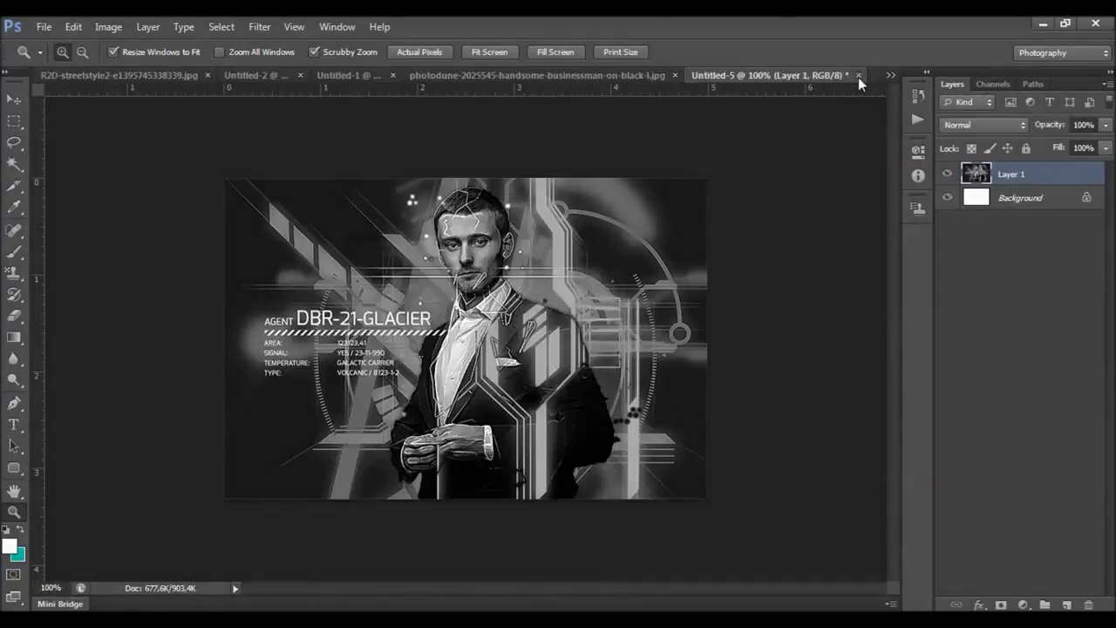
left_click(858, 76)
left_click(858, 75)
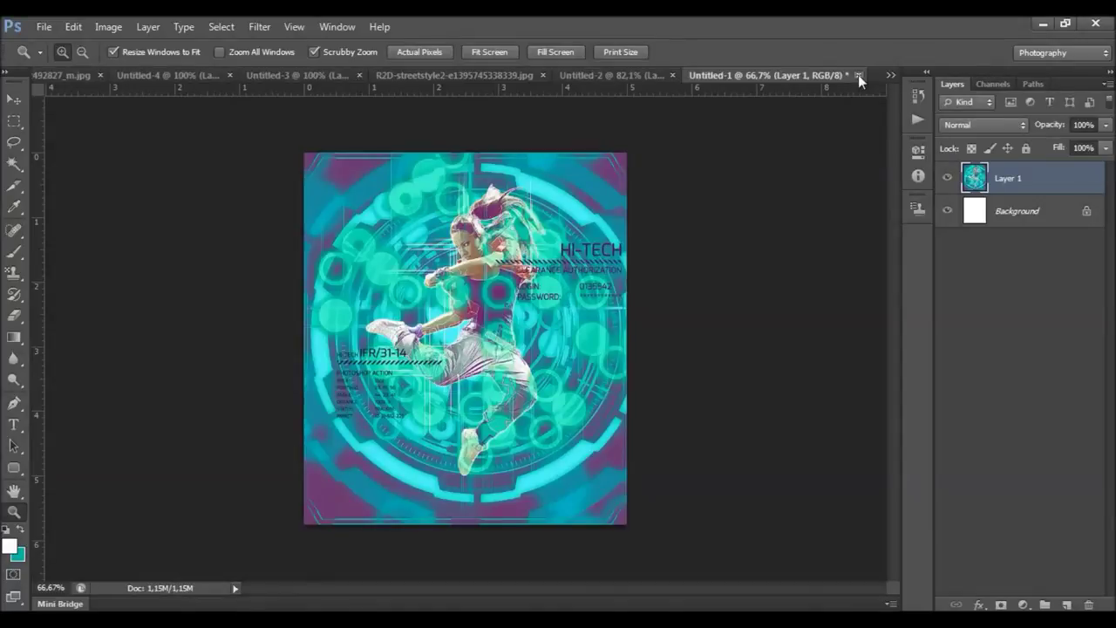
left_click(857, 75)
left_click(857, 75)
left_click(858, 75)
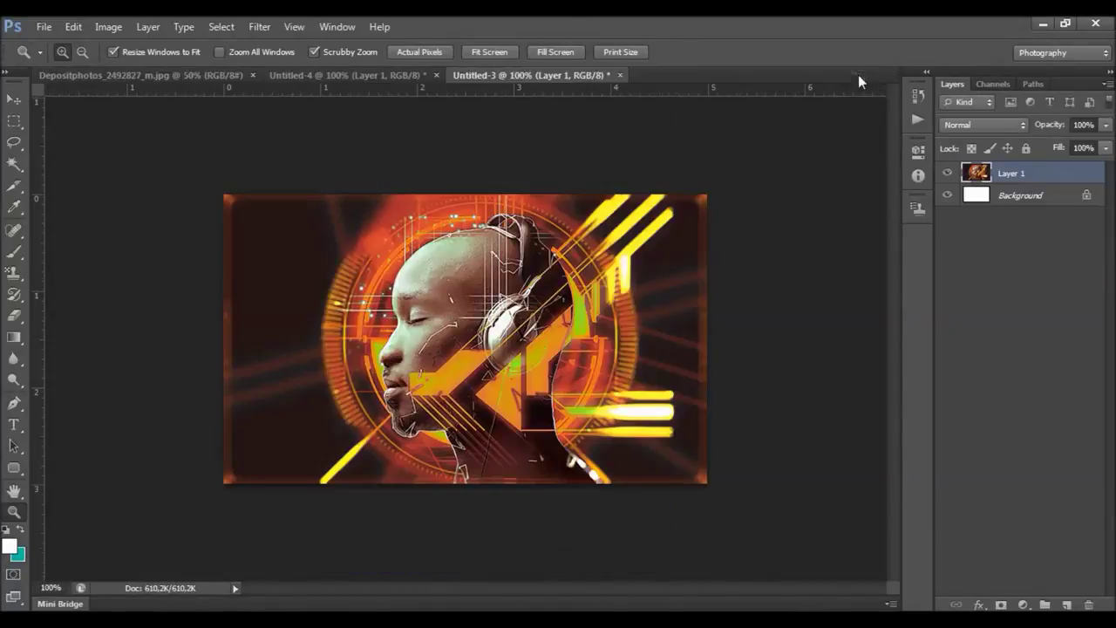
left_click(616, 76)
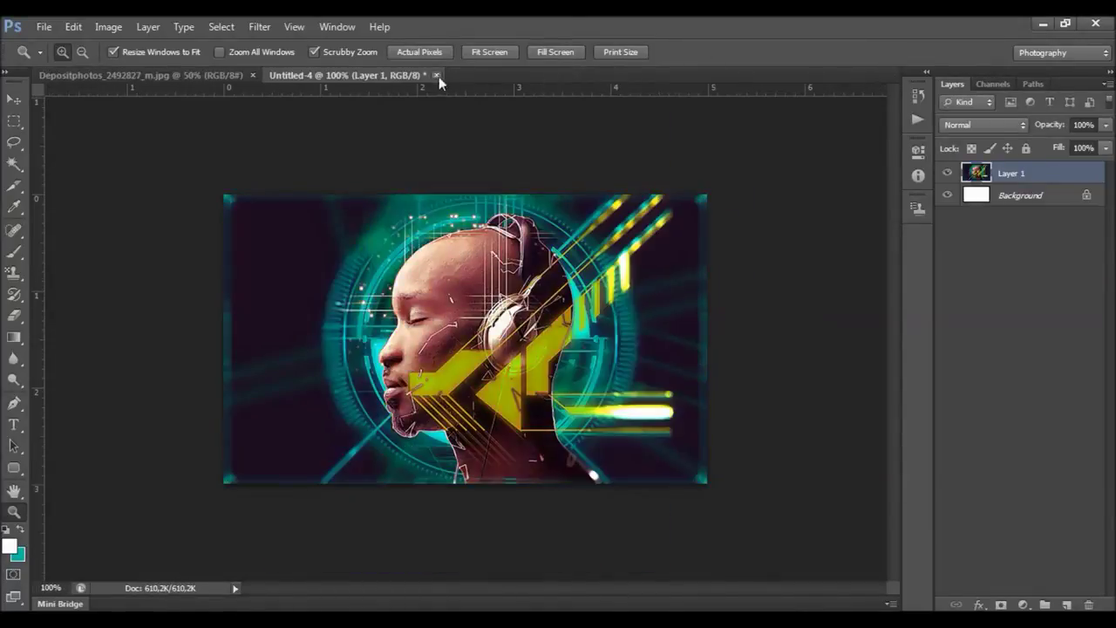
left_click(438, 76)
- Look through the files in the Hi-Tech Photoshop Action folder without opening any of them
left_click(532, 341, "alt")
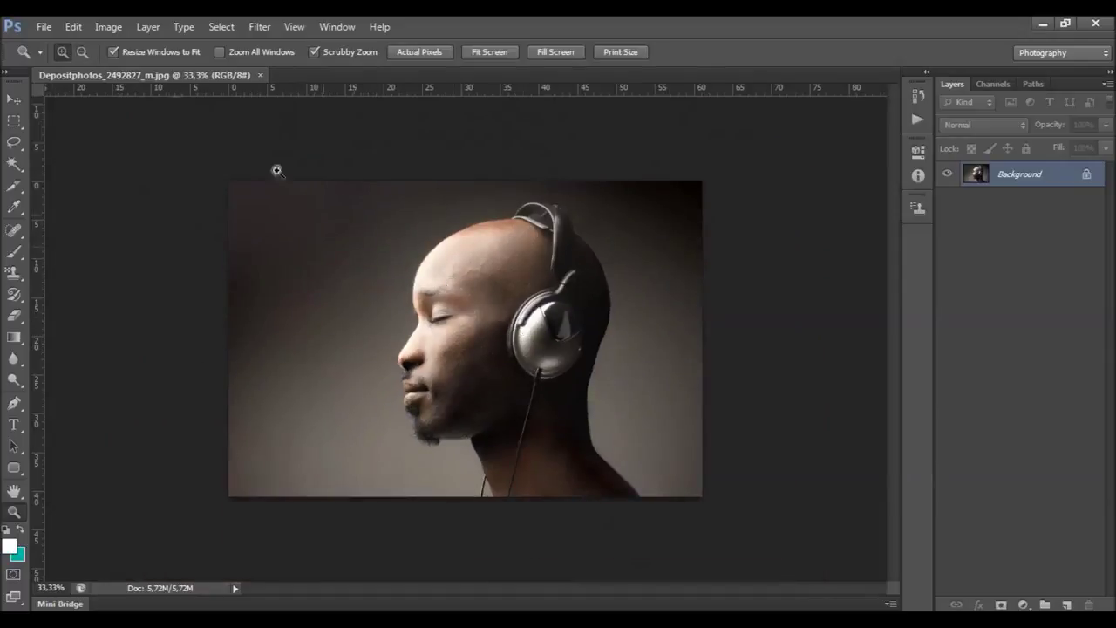
left_click(43, 26)
left_click(122, 62)
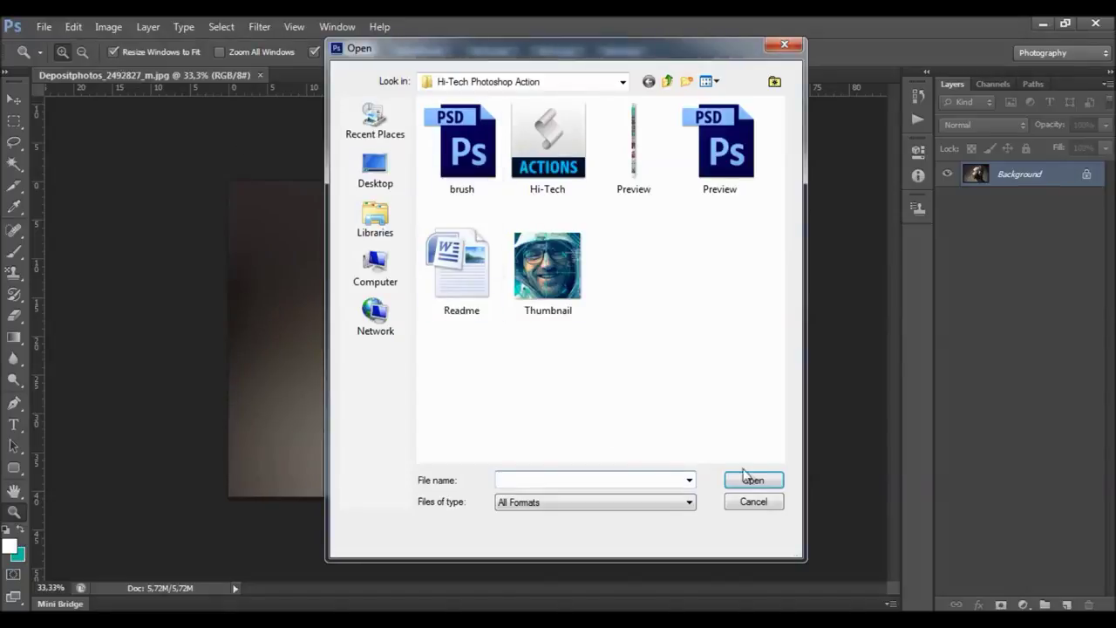
left_click(783, 45)
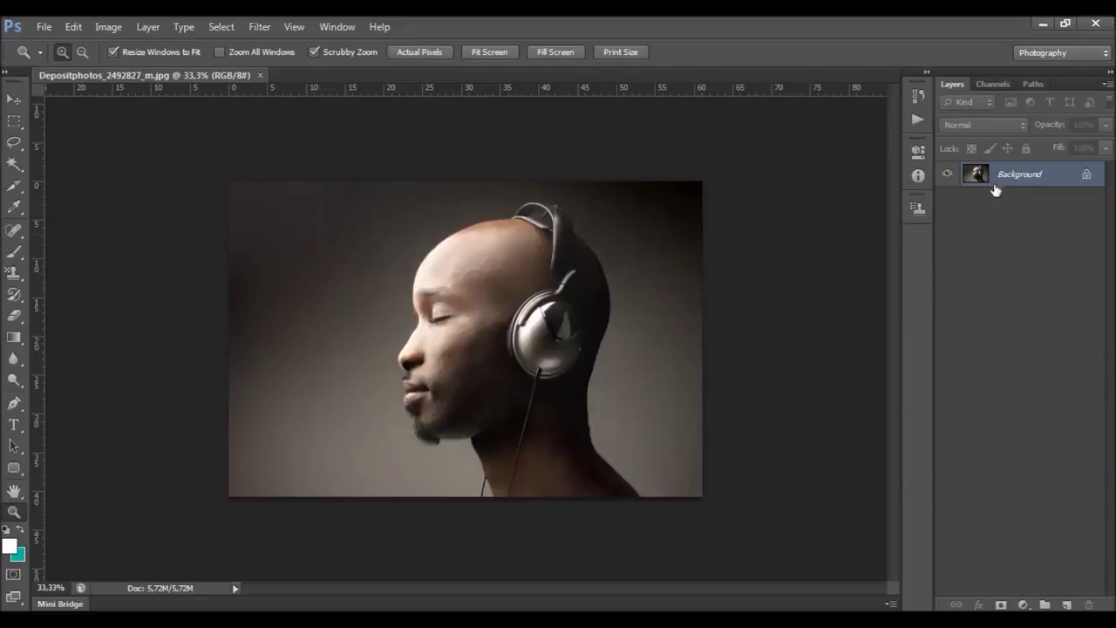
- Convert the Background into a regular layer, and turn that layer back into a locked Background
double_click(1058, 179)
key("Return")
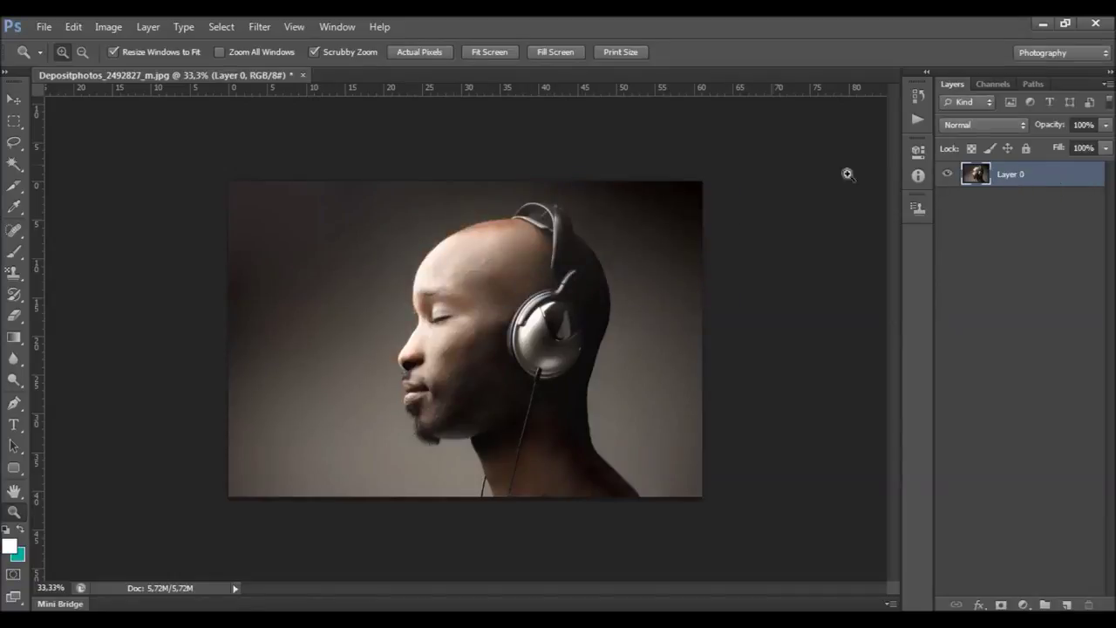
left_click(147, 27)
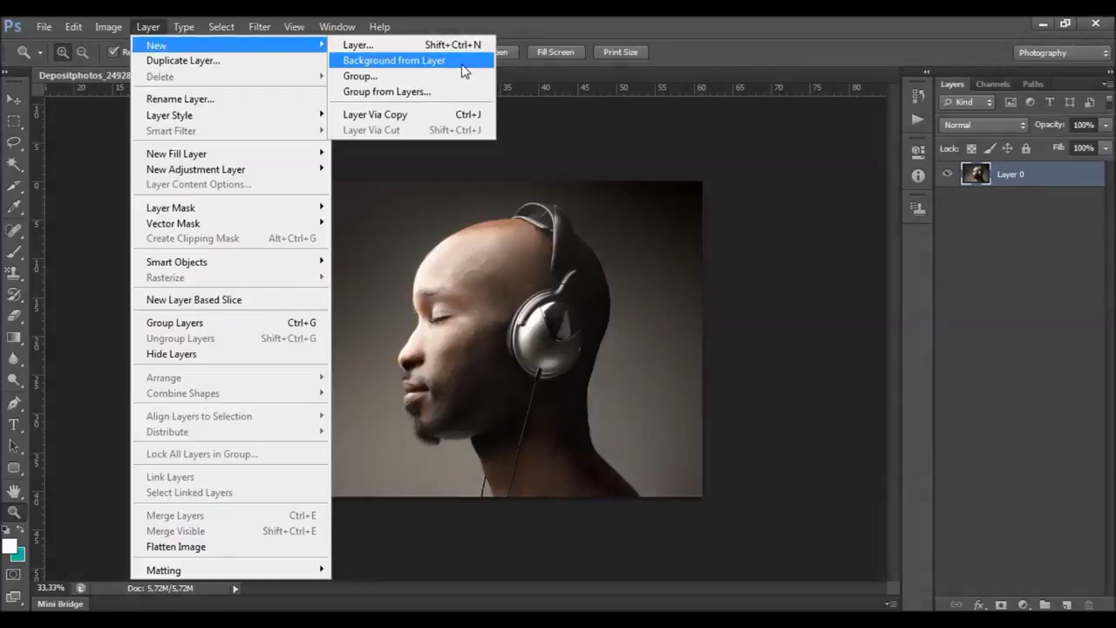
left_click(465, 61)
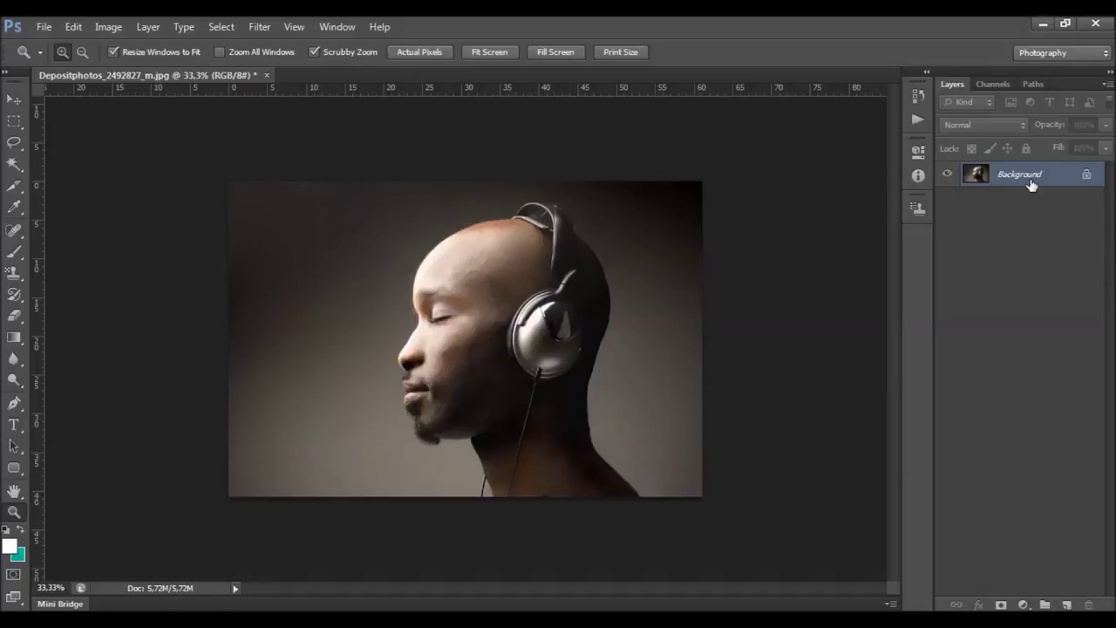
- Check the portrait's colour mode and bit depth without changing them
left_click(110, 26)
mouse_move(116, 45)
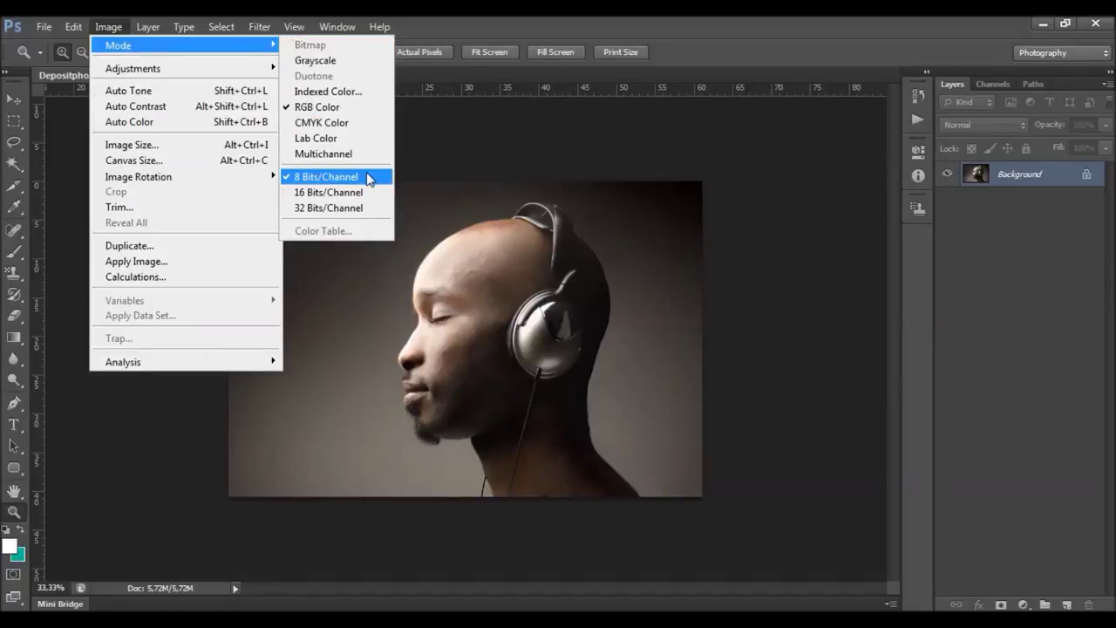
left_click(445, 29)
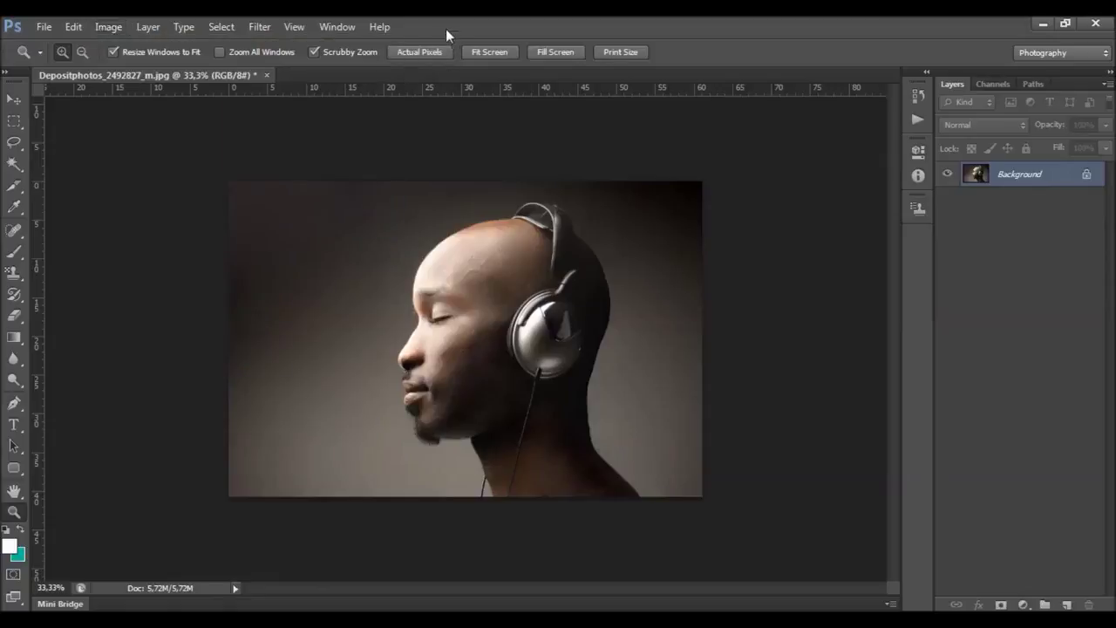
- Set the portrait's resolution to 300 pixels per inch in the Image Size settings
left_click(107, 26)
left_click(139, 144)
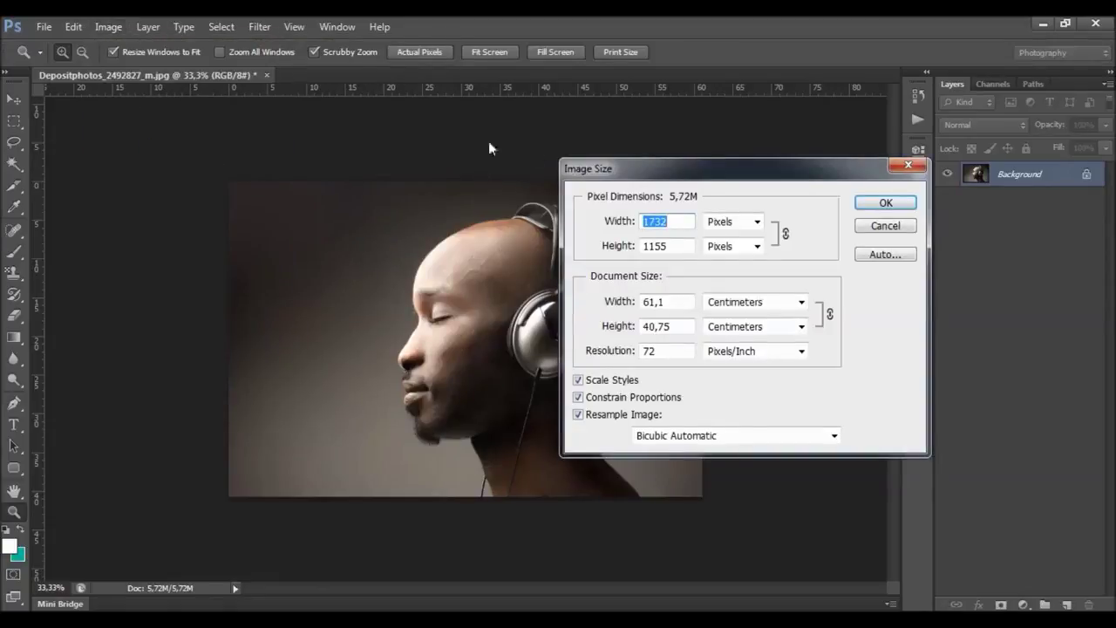
left_click(666, 352)
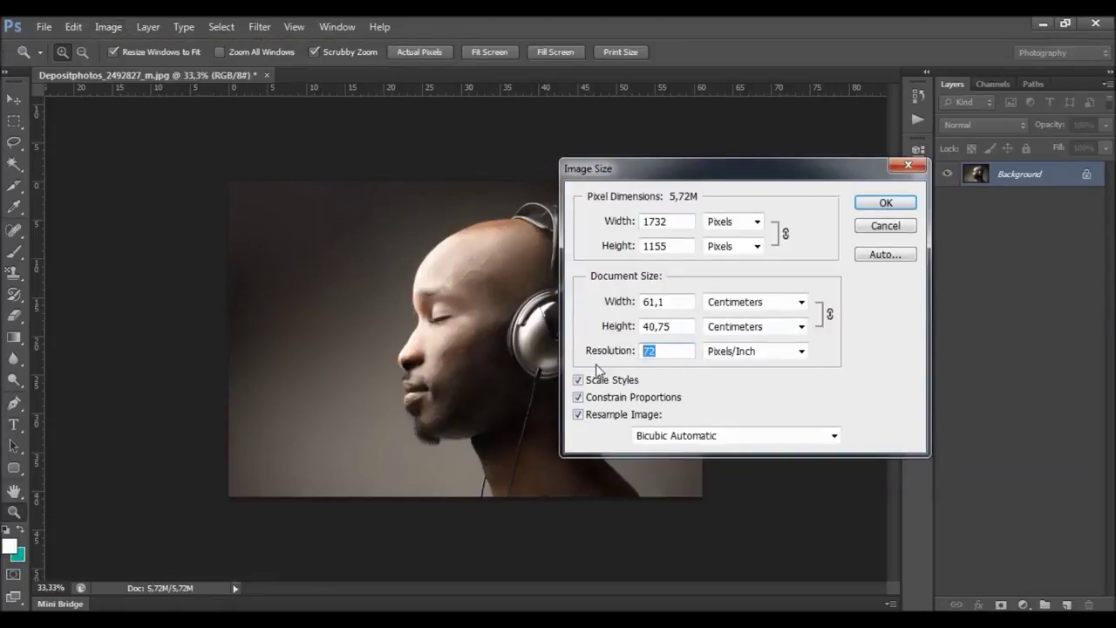
type("300")
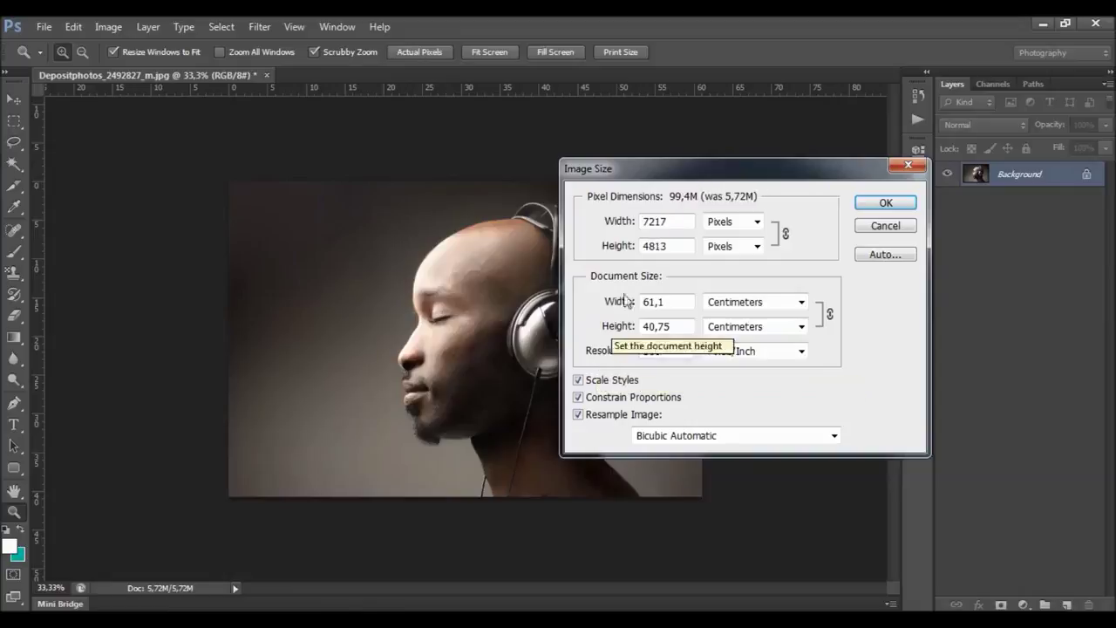
- Set the image width to 1700 pixels with proportions constrained, after trying 2000 pixels
left_click(653, 222)
key("Tab")
key("shift+Tab")
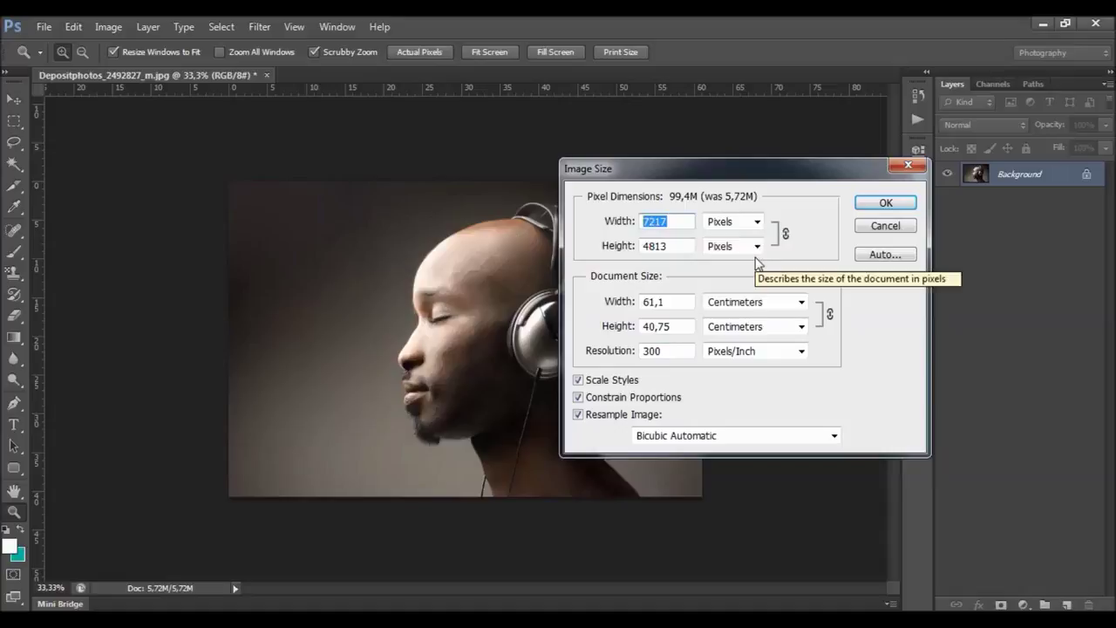
type("2000")
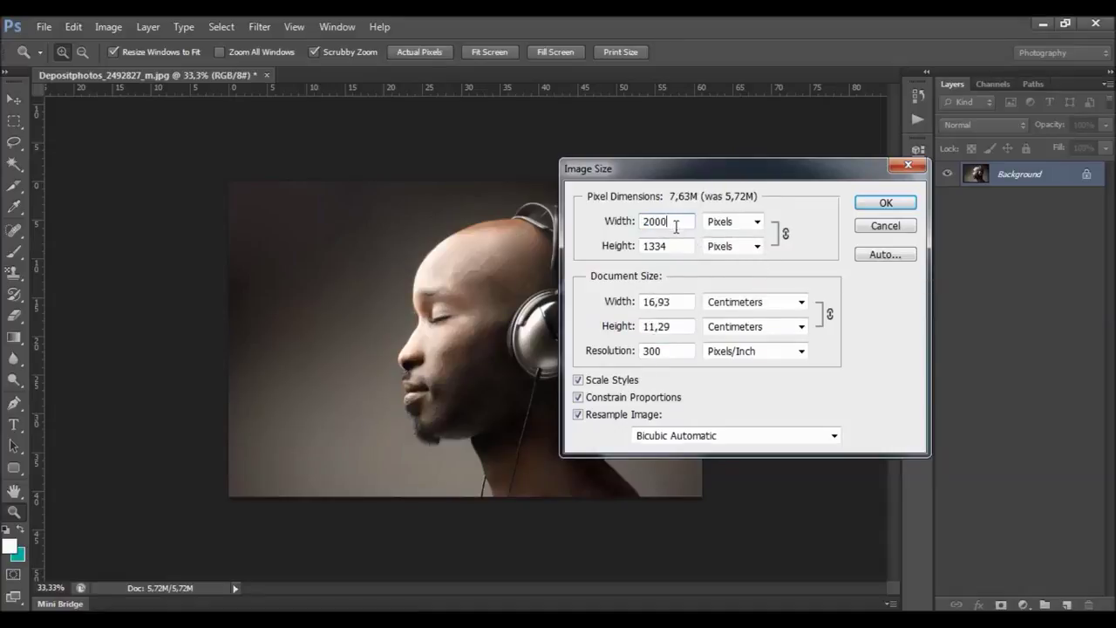
key("ctrl+a")
type("1700")
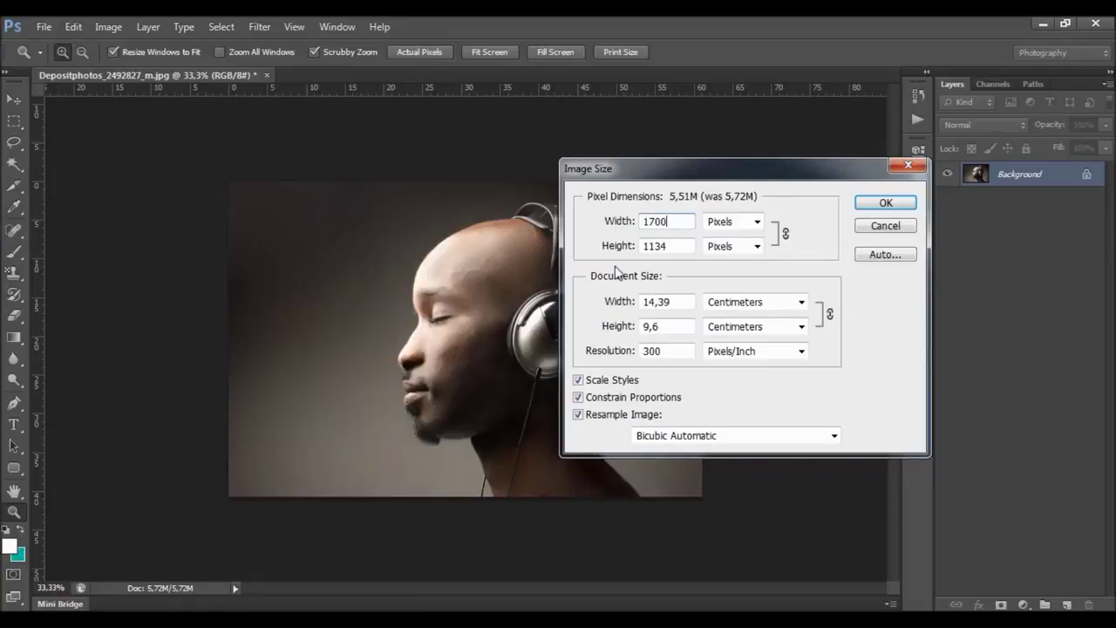
- Apply the Image Size settings with the width of 1700 pixels
key("Return")
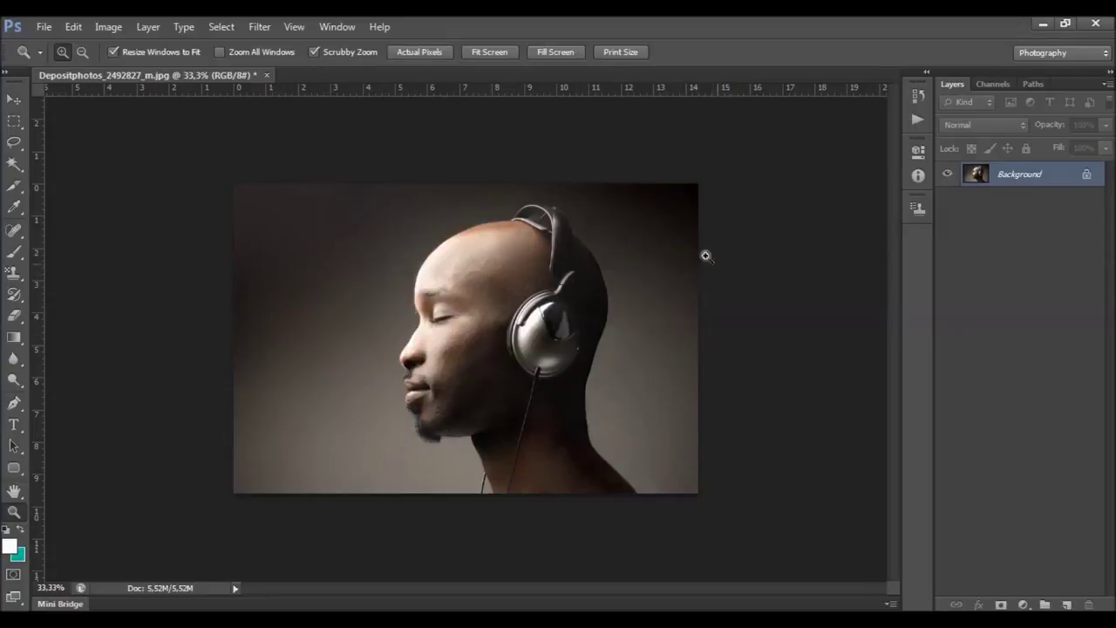
- Try widening the canvas on both sides in pixels from a centred anchor, and undo that extension
left_click(111, 26)
left_click(120, 26)
left_click(120, 26)
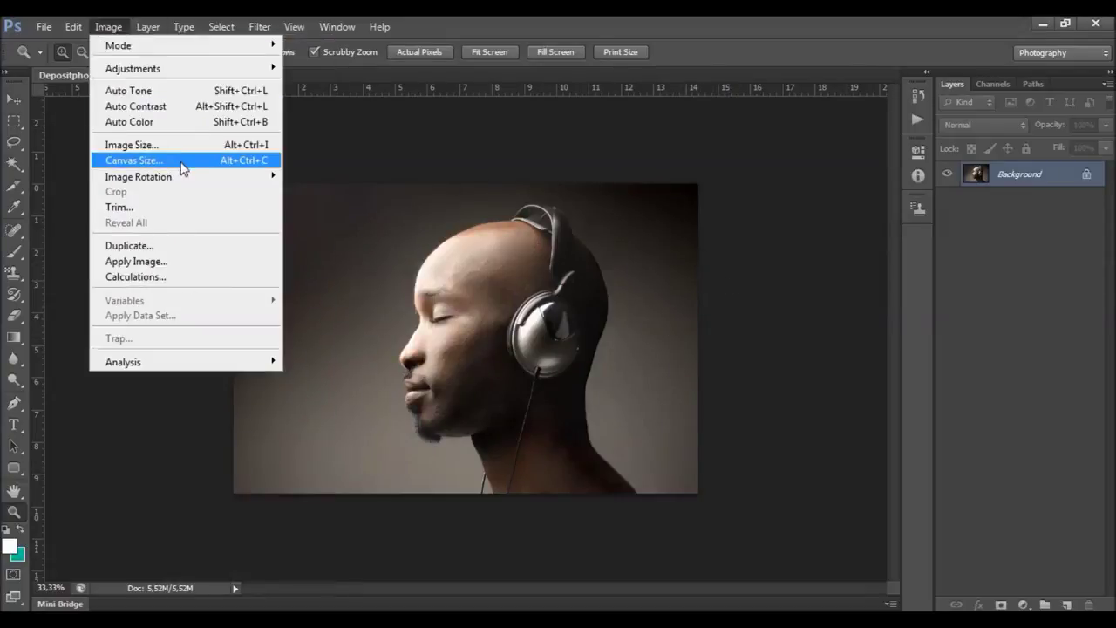
left_click(183, 161)
left_click(842, 237)
left_click(835, 265)
double_click(761, 236)
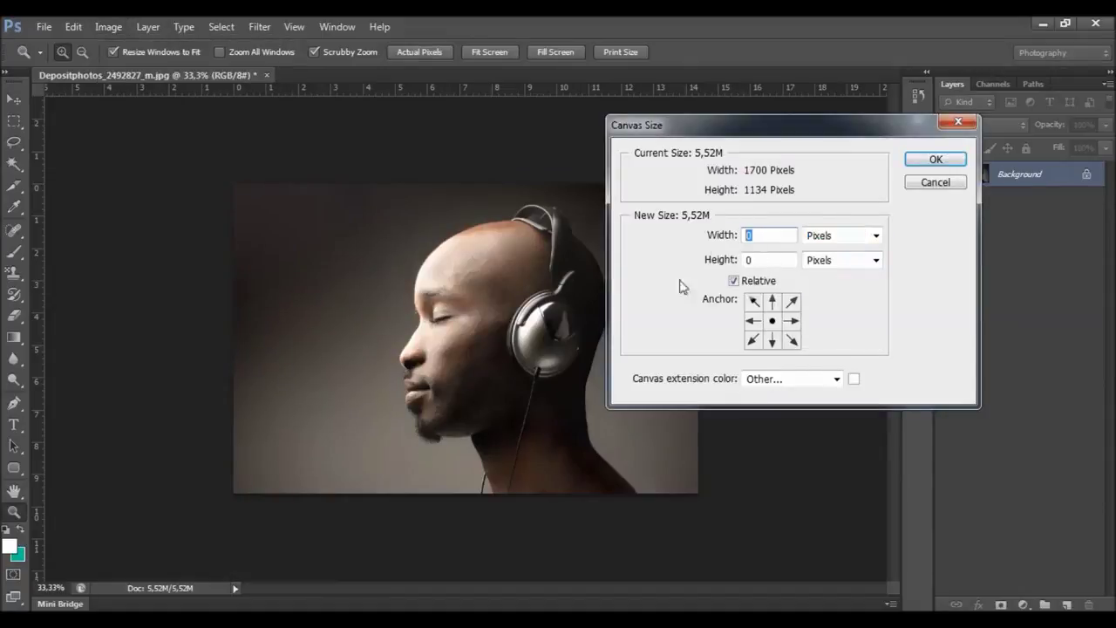
type("20")
key("Return")
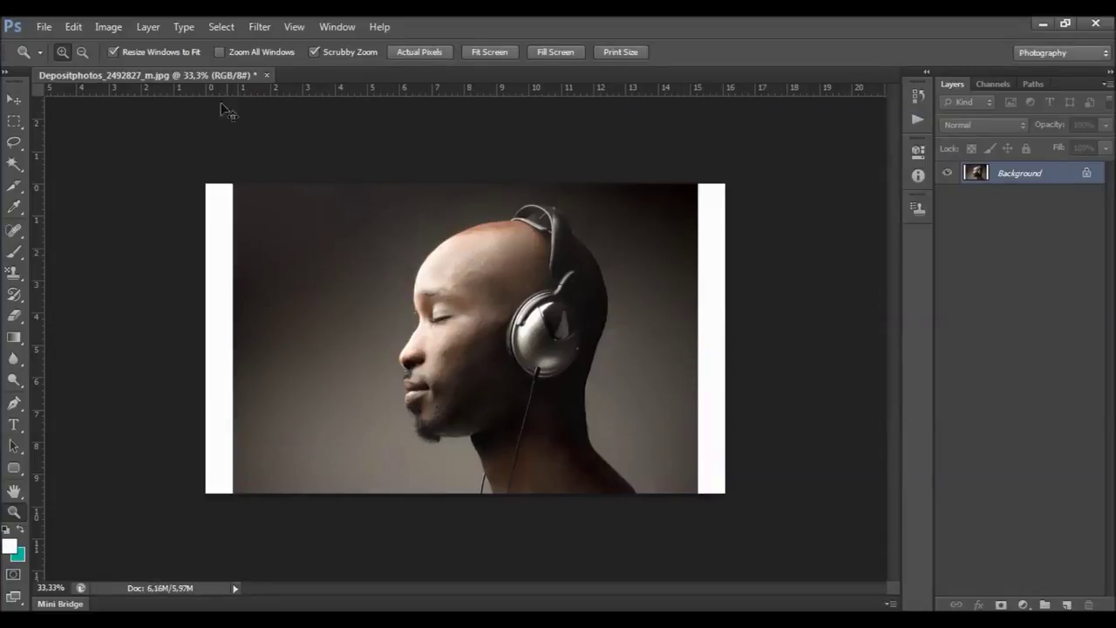
key("ctrl+z")
- Extend the canvas by 200 pixels on the right side only, using a relative width and the middle-left anchor
left_click(108, 26)
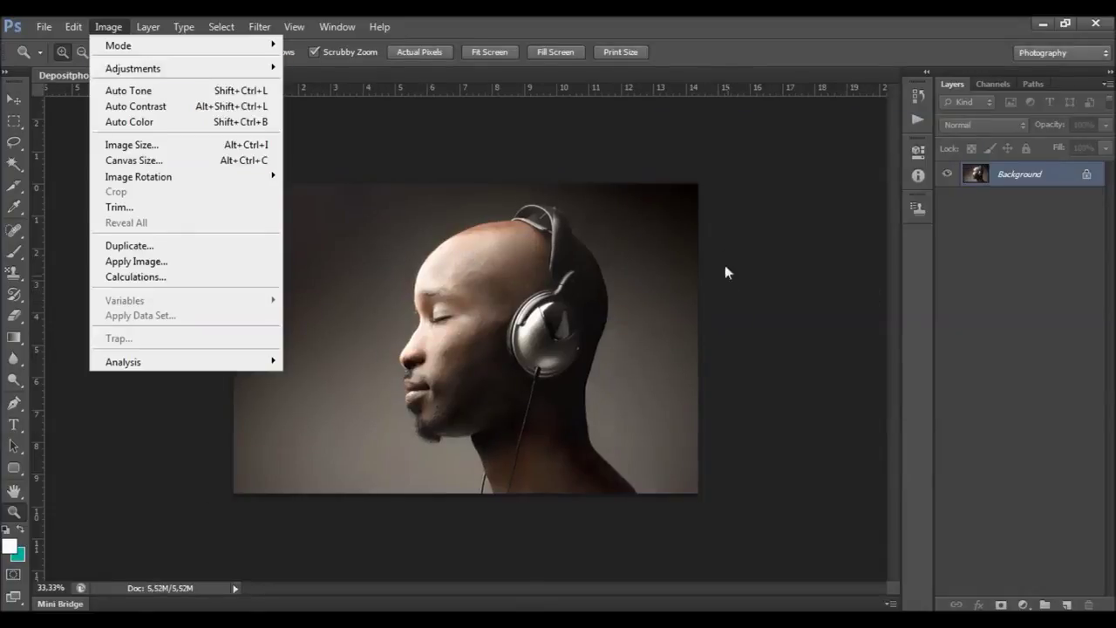
left_click(143, 161)
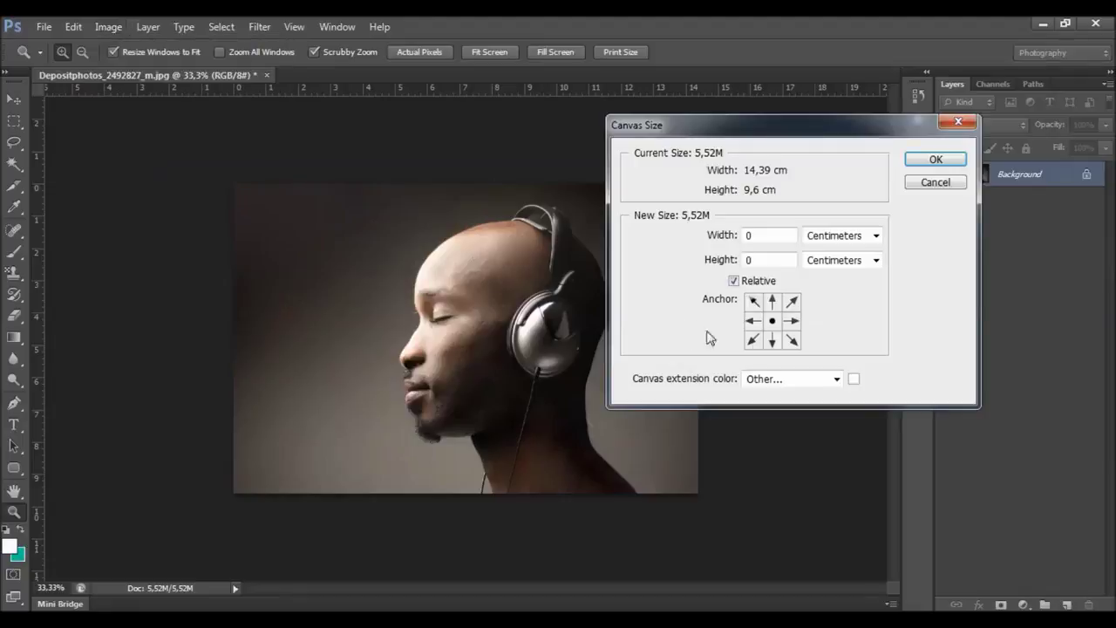
left_click(753, 321)
left_click(876, 235)
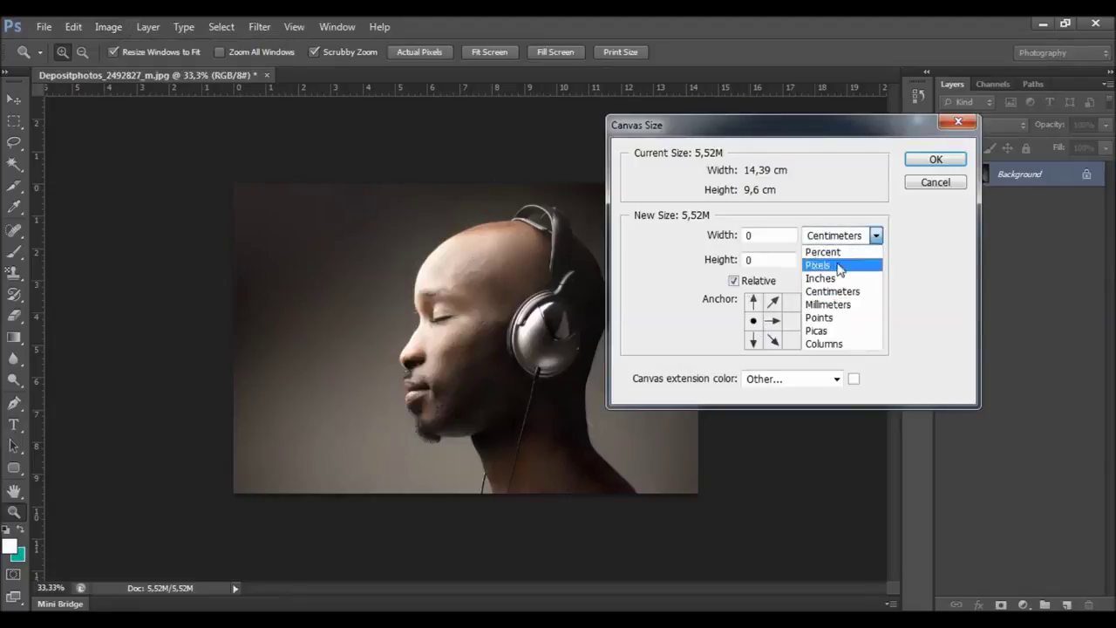
left_click(826, 257)
double_click(761, 236)
type("200")
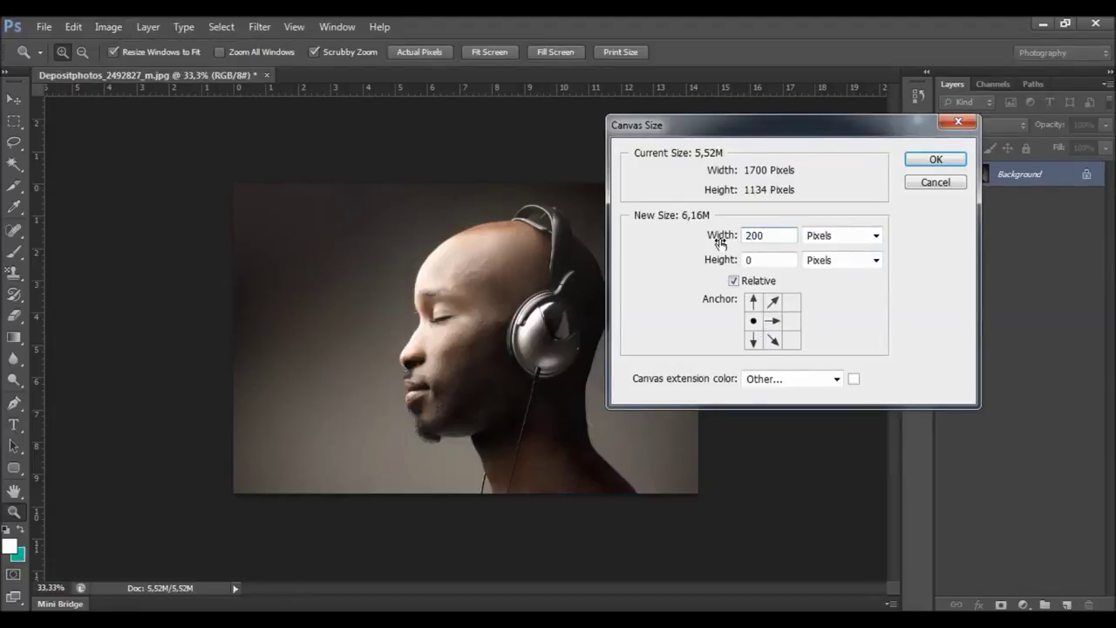
key("Return")
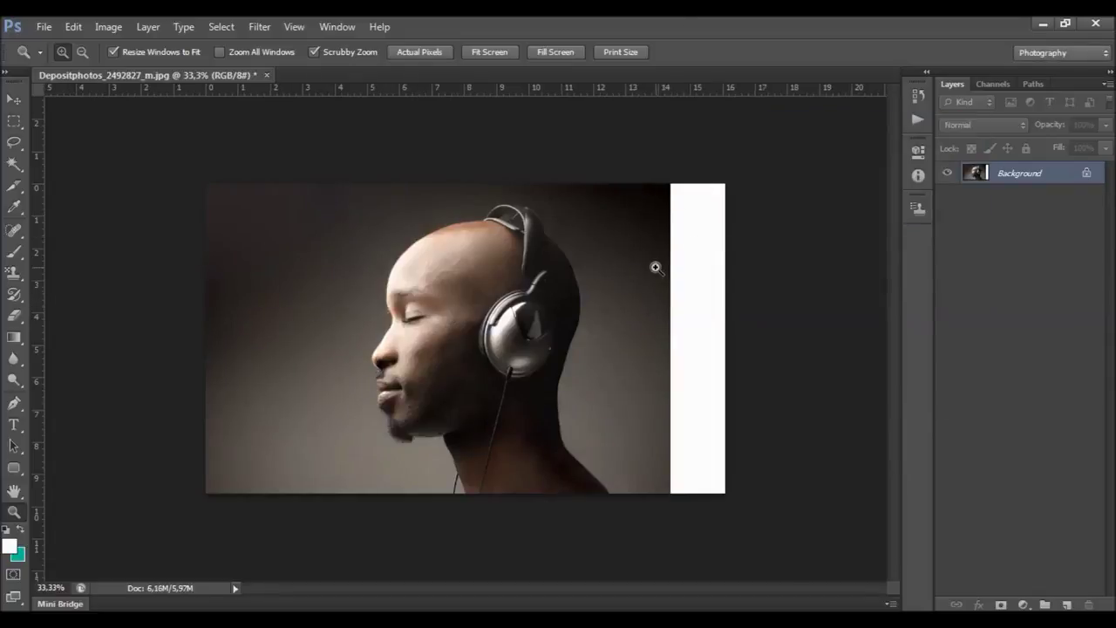
- Load the Hi-Tech actions file from the Hi-Tech Photoshop Action folder and select the Hi-Tech action inside its set
left_click(347, 27)
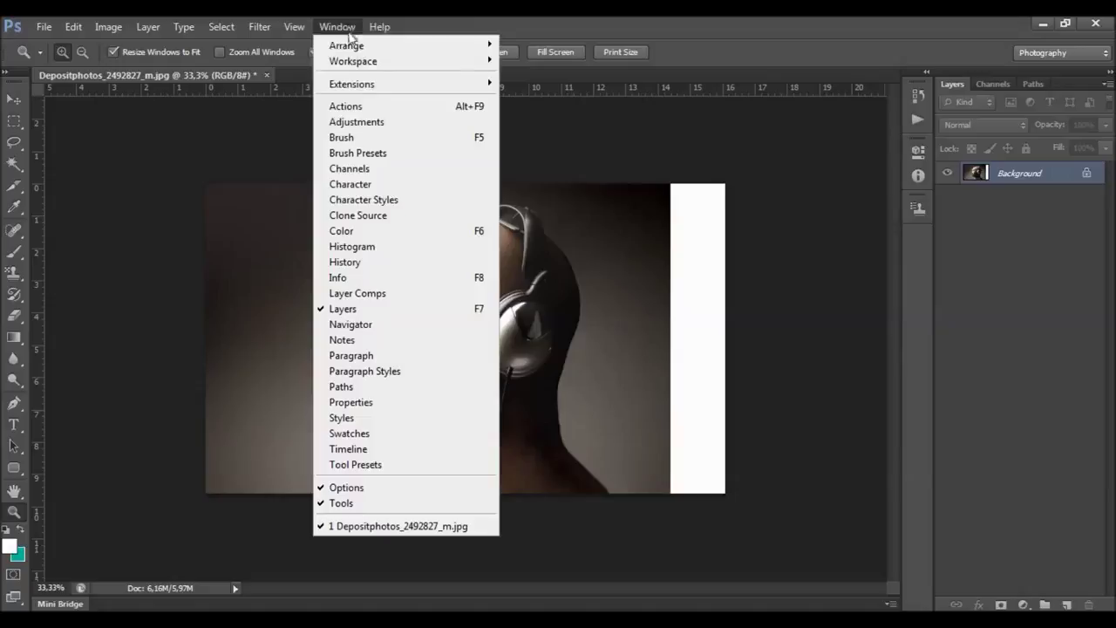
left_click(418, 107)
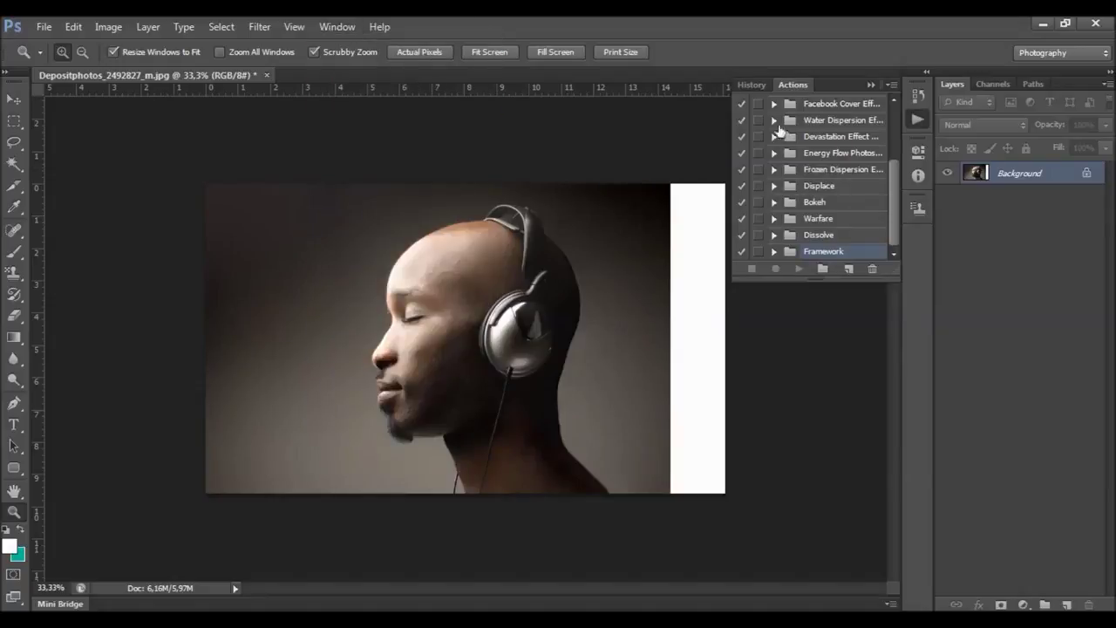
left_click(891, 85)
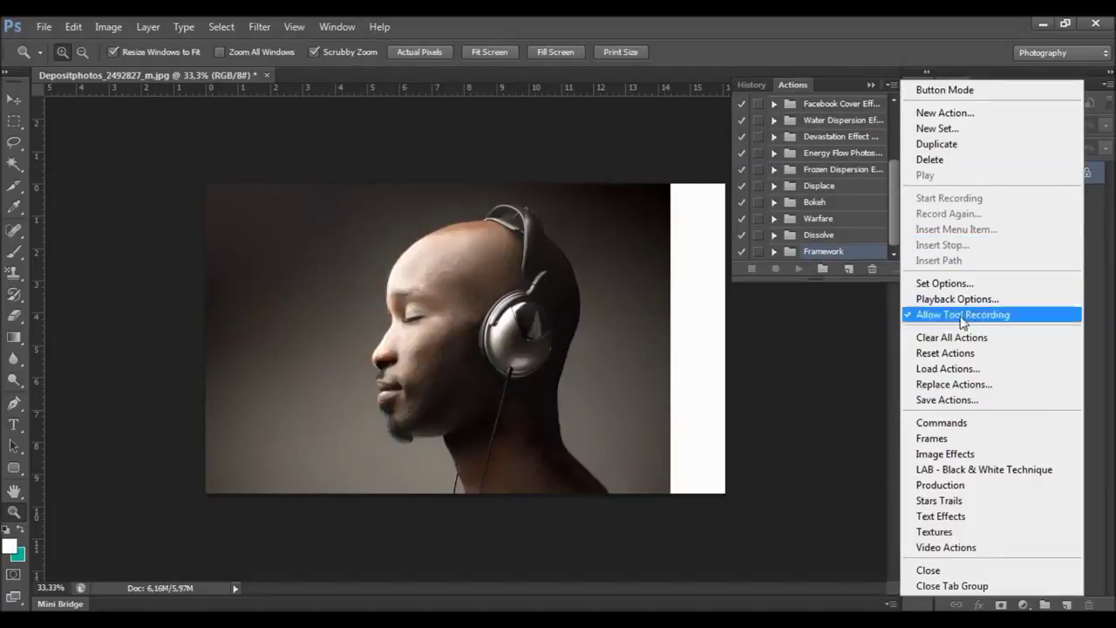
left_click(958, 369)
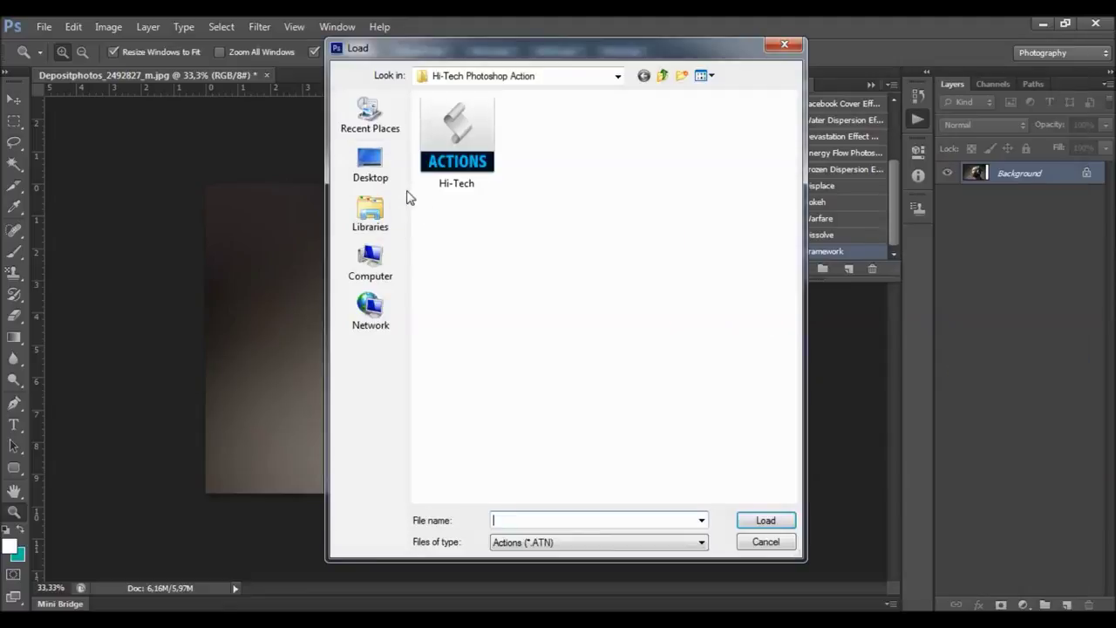
left_click(440, 148)
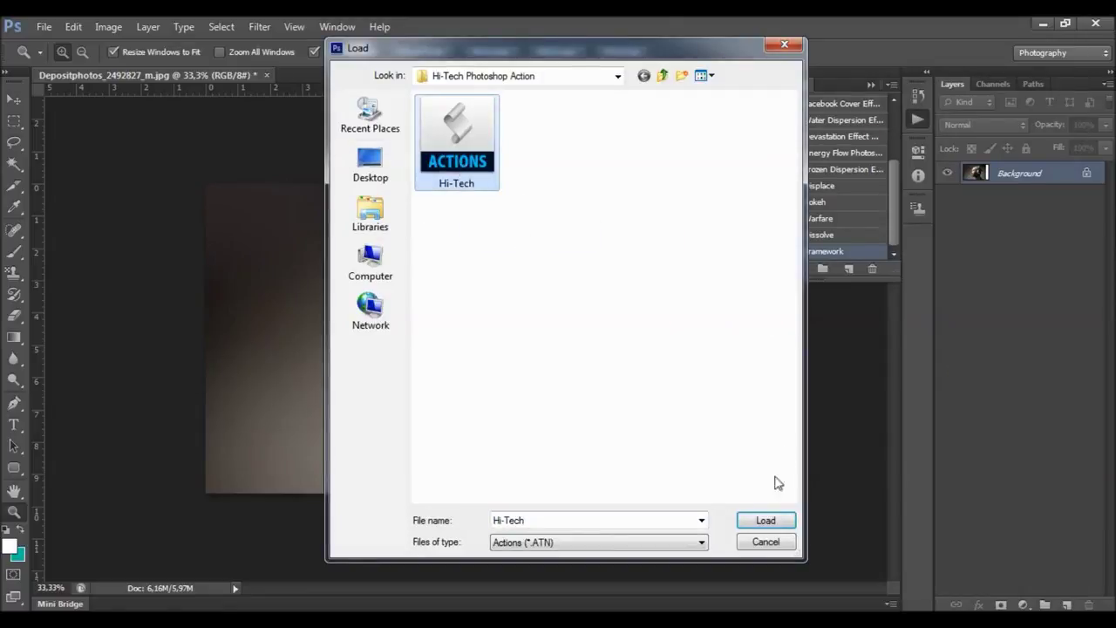
left_click(771, 521)
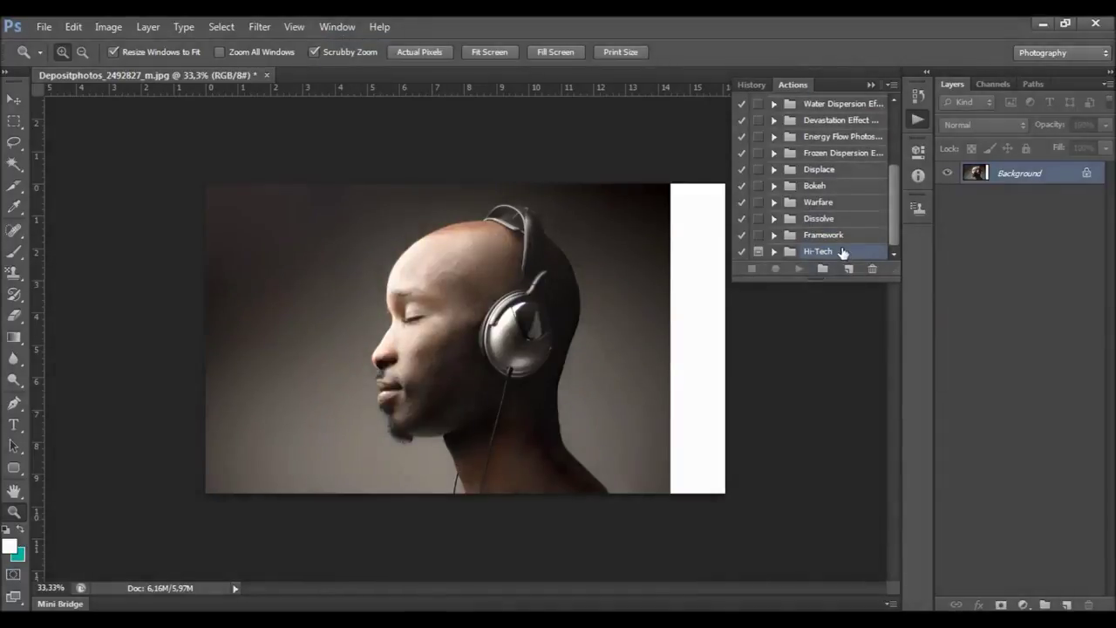
left_click(773, 251)
left_click(824, 251)
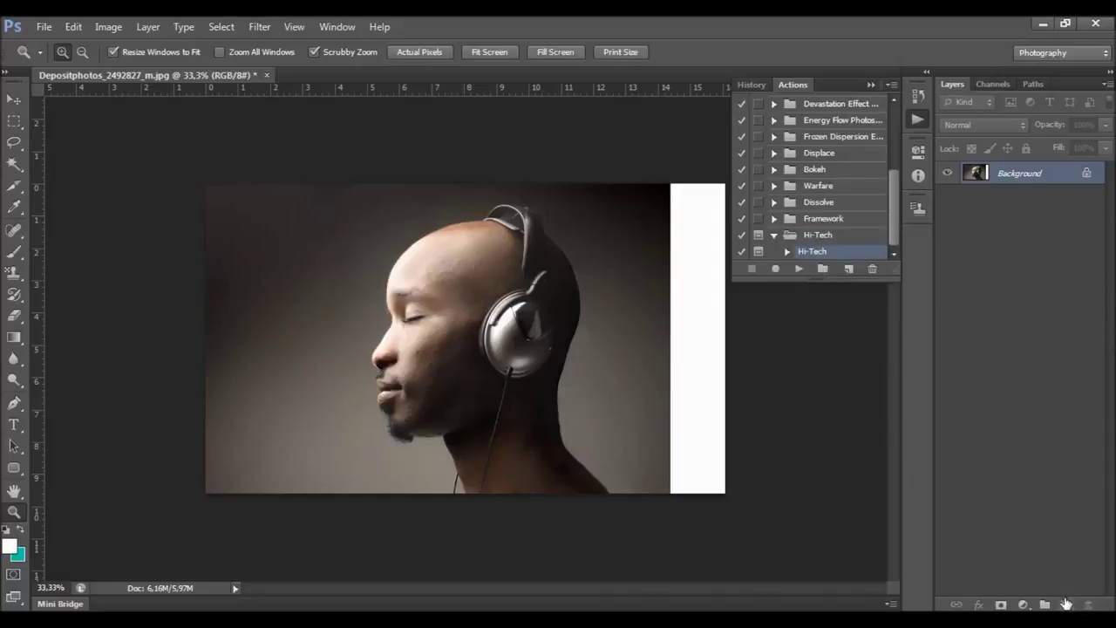
- Create a new layer above the Background and name it brush
left_click(1066, 604)
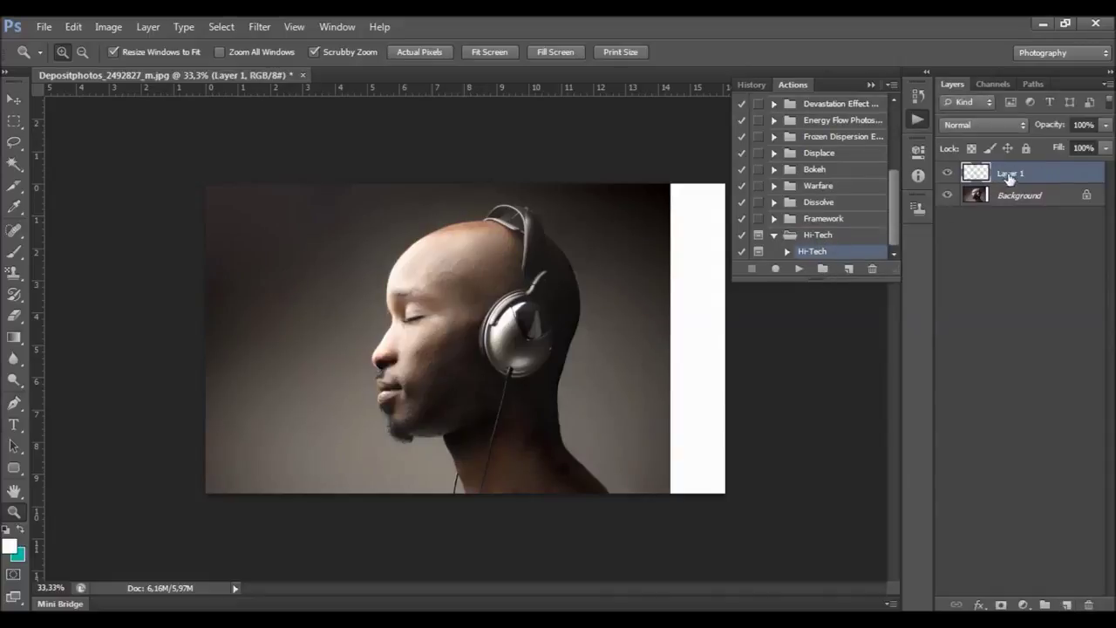
double_click(1008, 172)
type("brus")
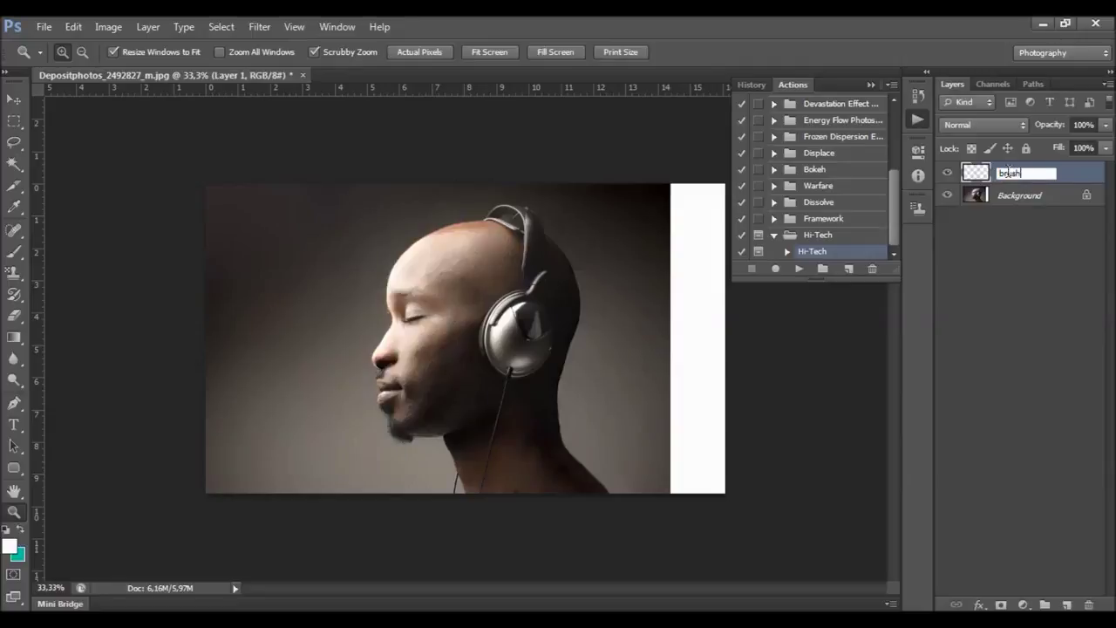
type("h")
key("Return")
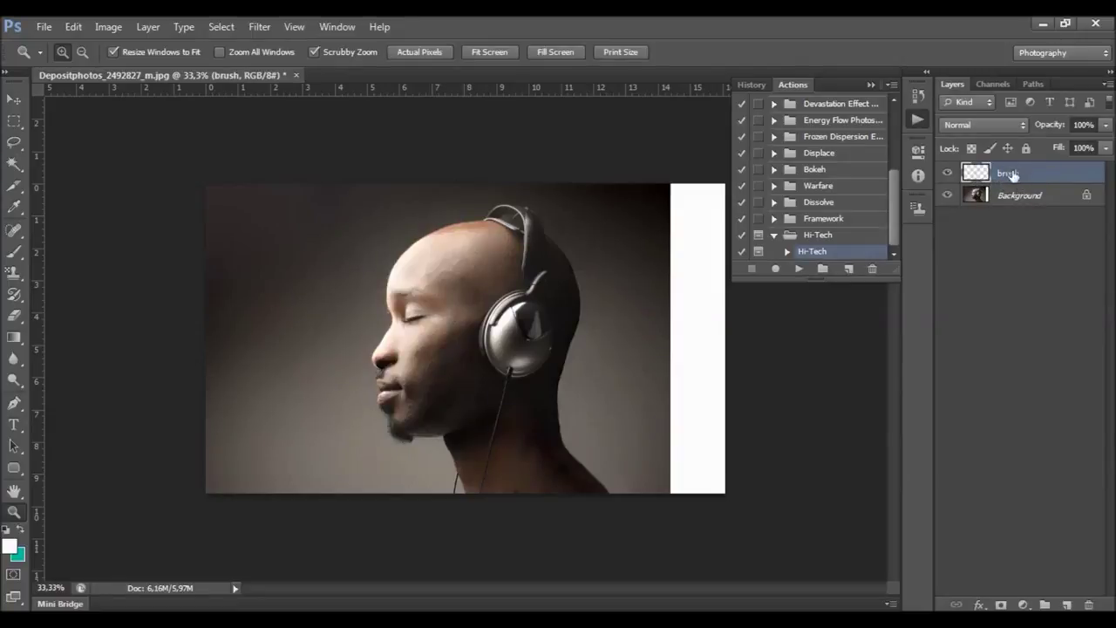
- Paint a teal area over the cheek on the brush layer with a 180 px Brush at 100% hardness
left_click(14, 252)
right_click(507, 307)
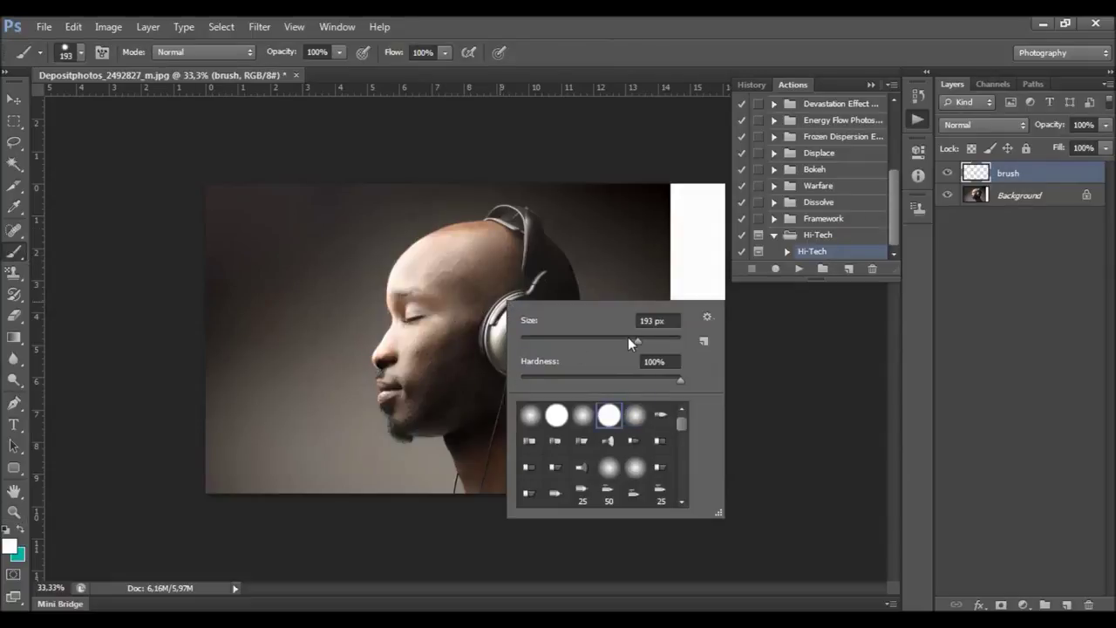
left_click_drag(650, 339, 634, 339)
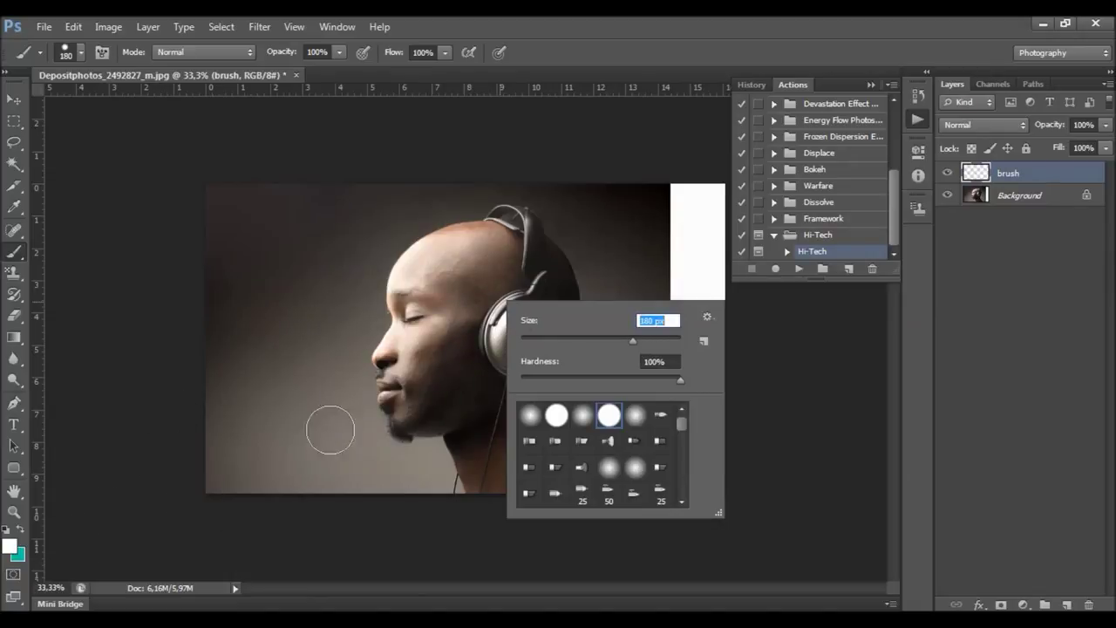
left_click(19, 532)
left_click_drag(469, 328, 444, 324)
- Open brush.psd and switch its brush layer off and on to compare the red fill with the portrait
left_click(44, 27)
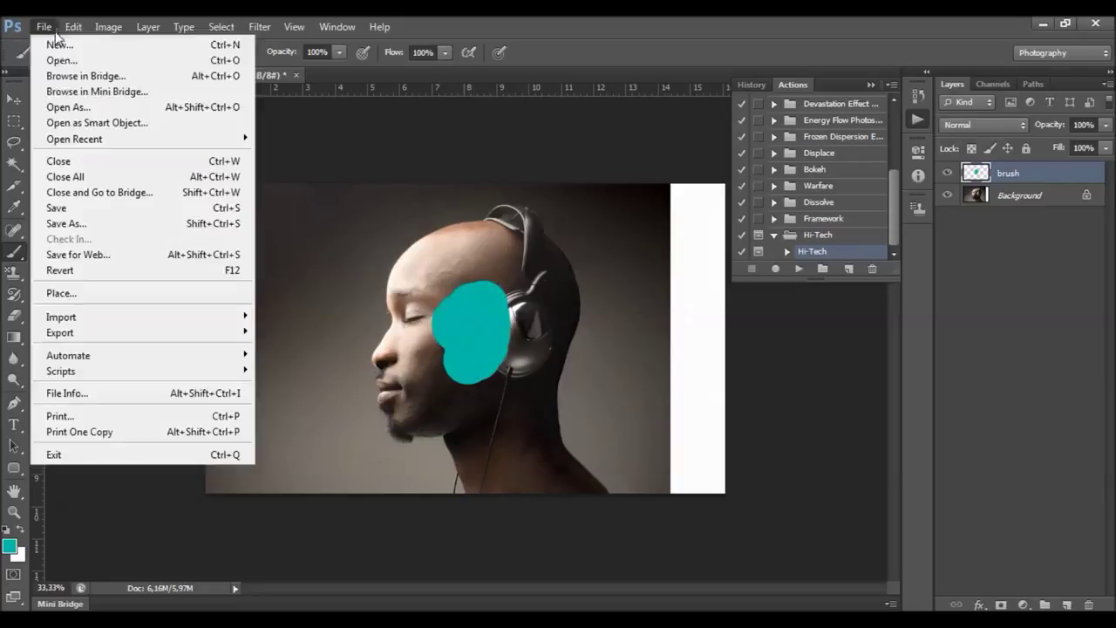
left_click(54, 60)
double_click(462, 157)
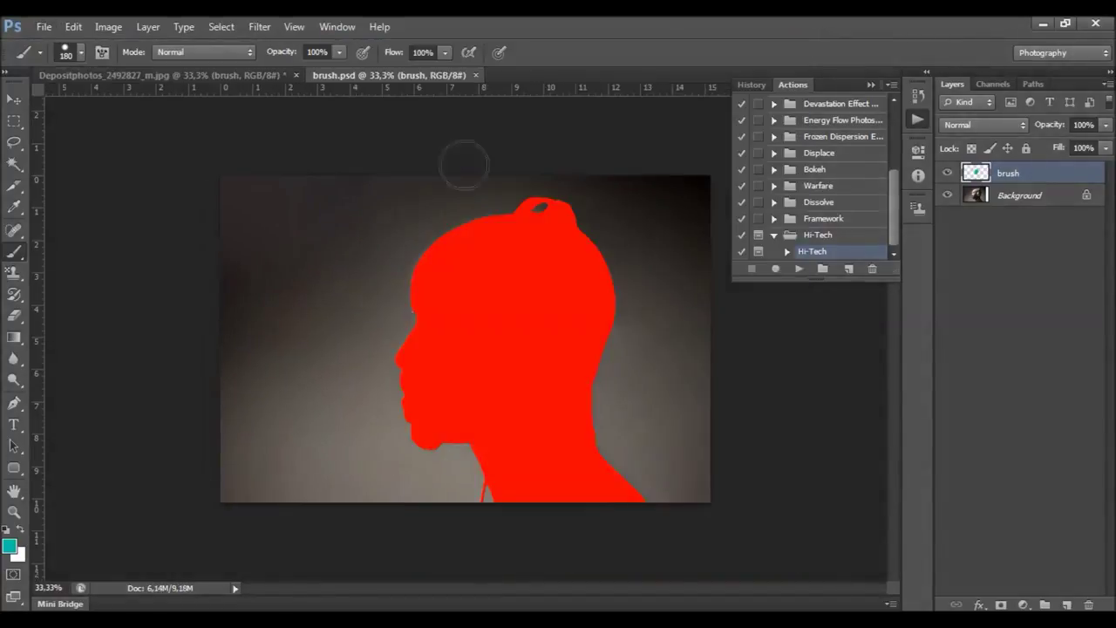
left_click(947, 173)
left_click(947, 173)
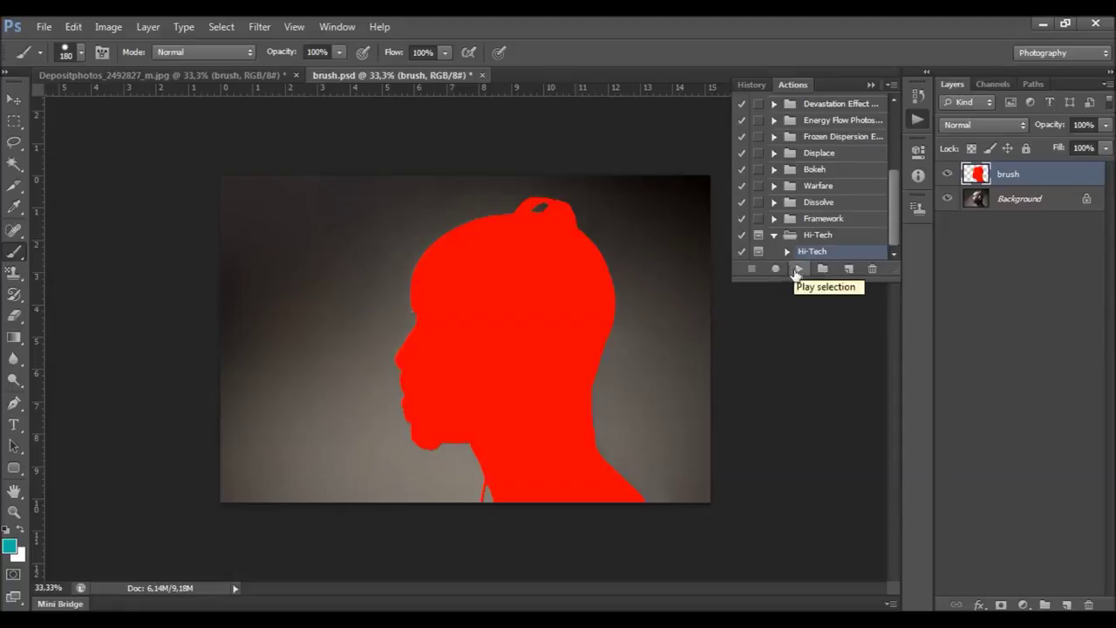
- Play the Hi-Tech action and place texture 6 from the Hi-Tech Textures folder in Hi-Tech Assets as the first texture
left_click(798, 269)
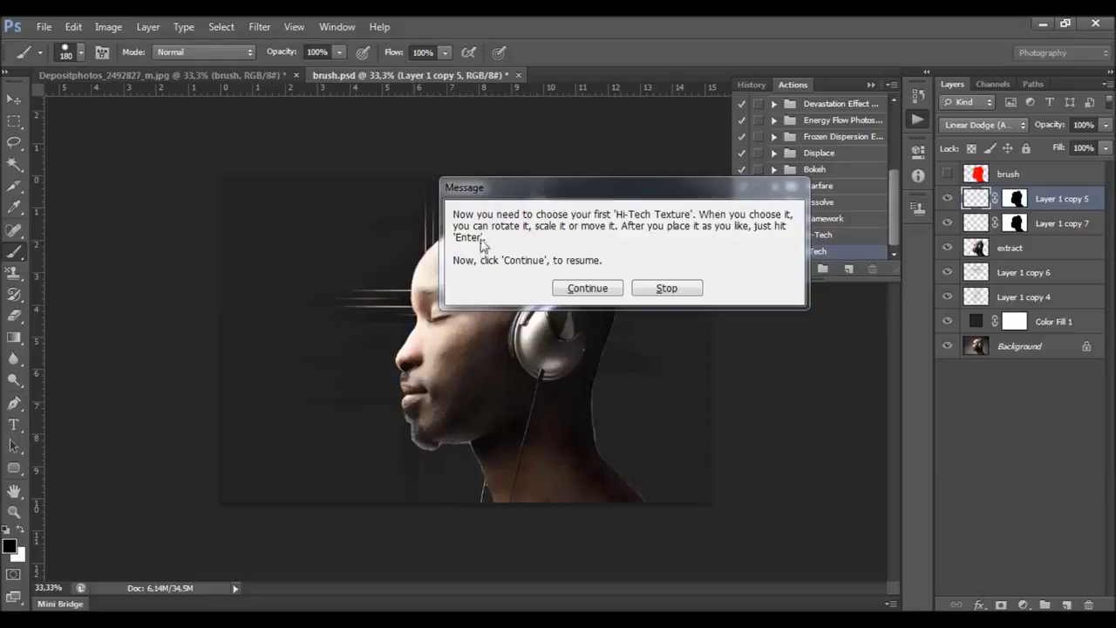
left_click(604, 289)
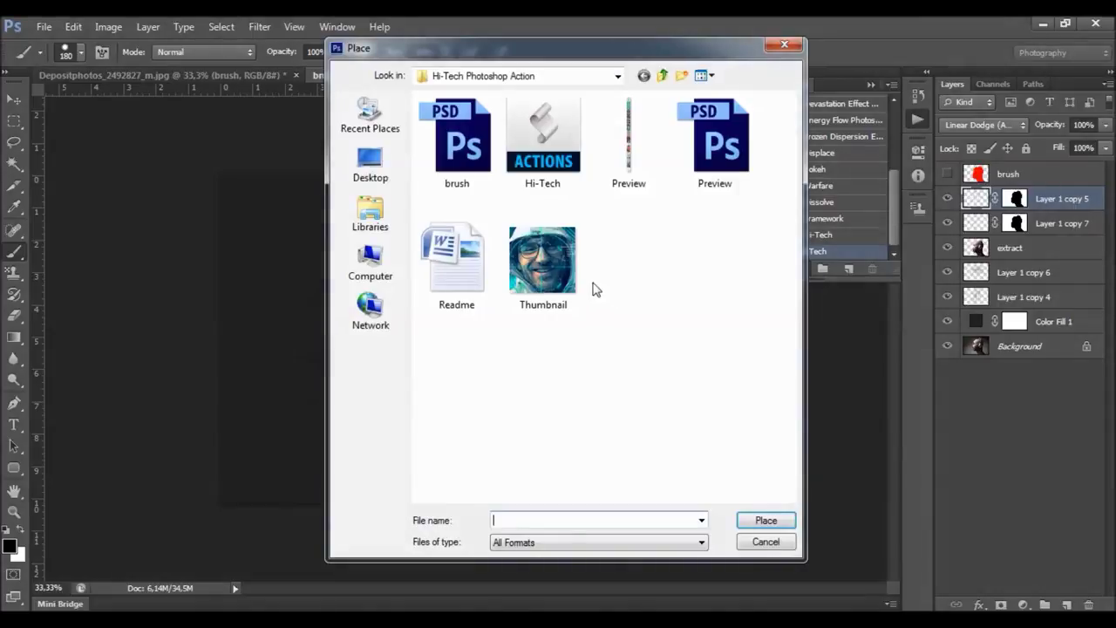
left_click(371, 165)
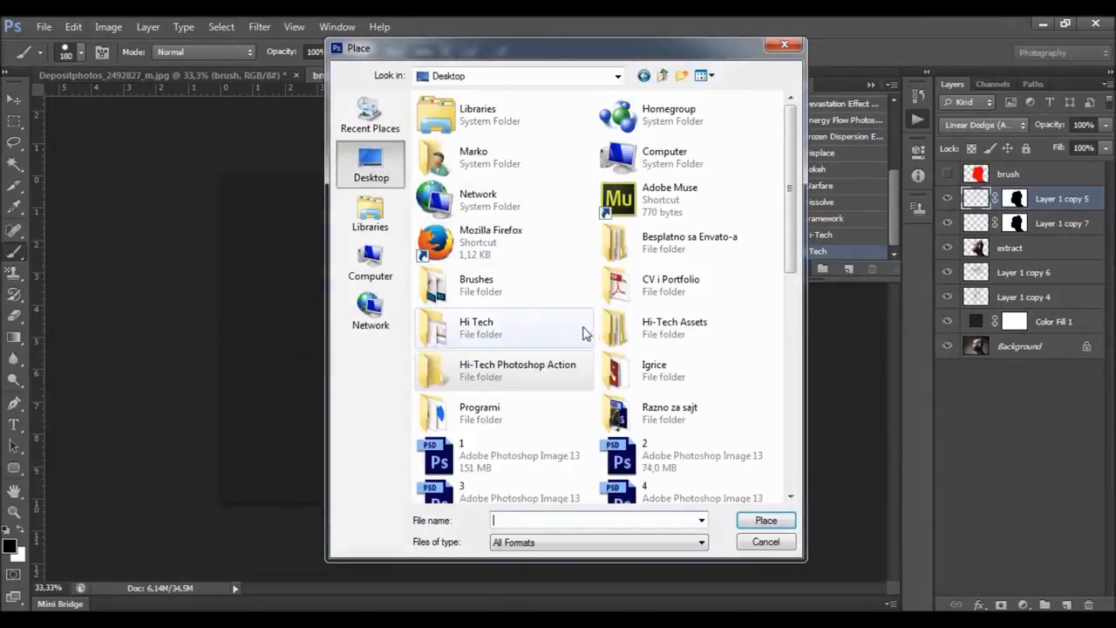
double_click(682, 338)
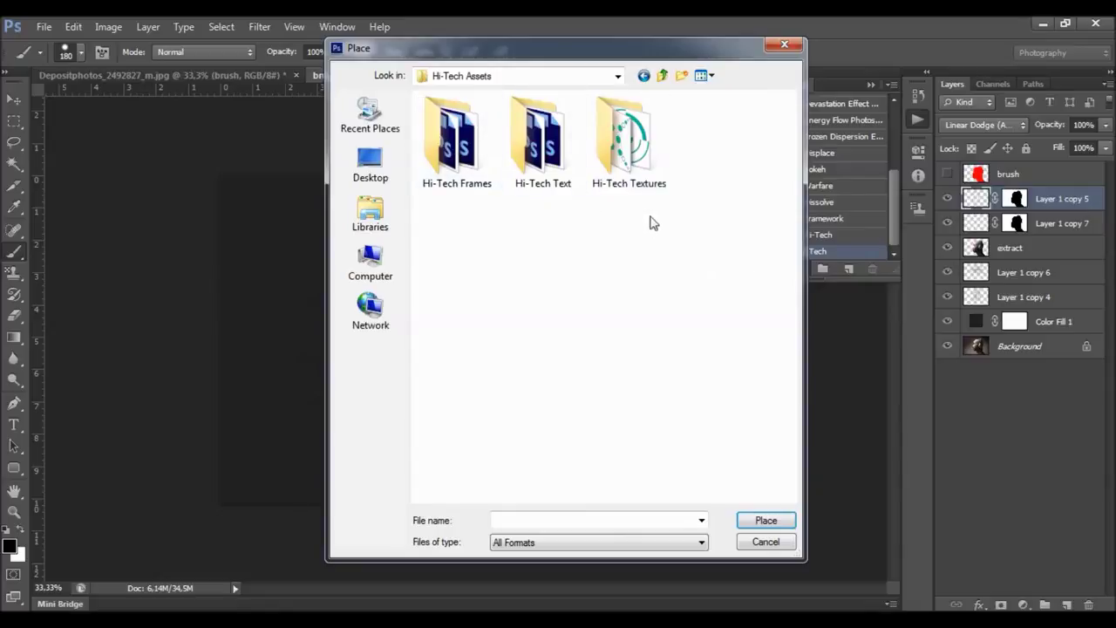
double_click(647, 171)
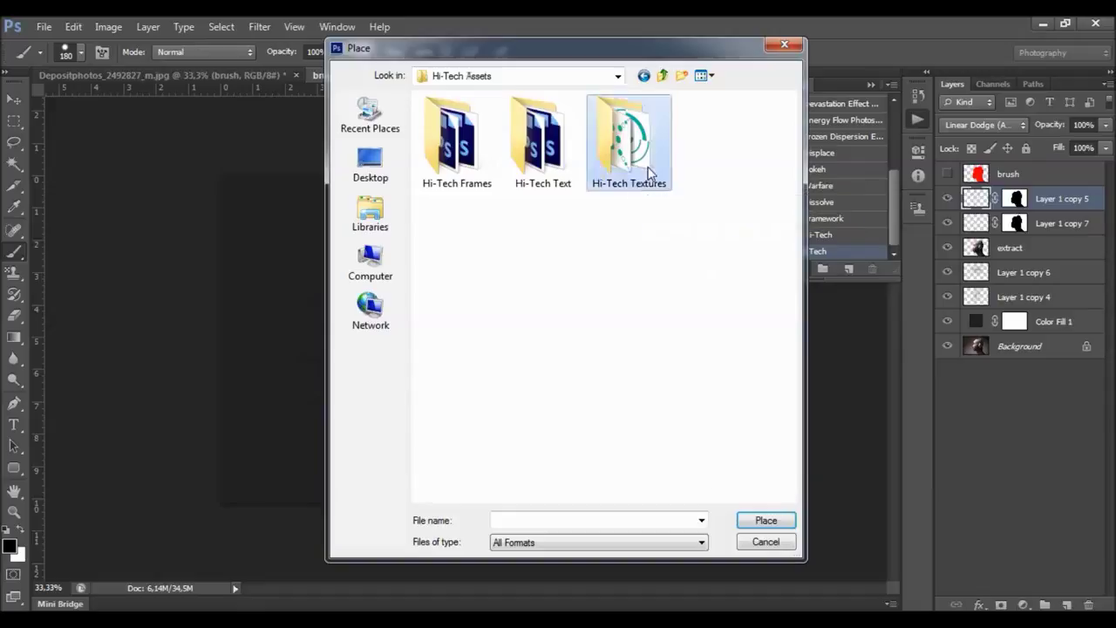
scroll(689, 222, "down", 10)
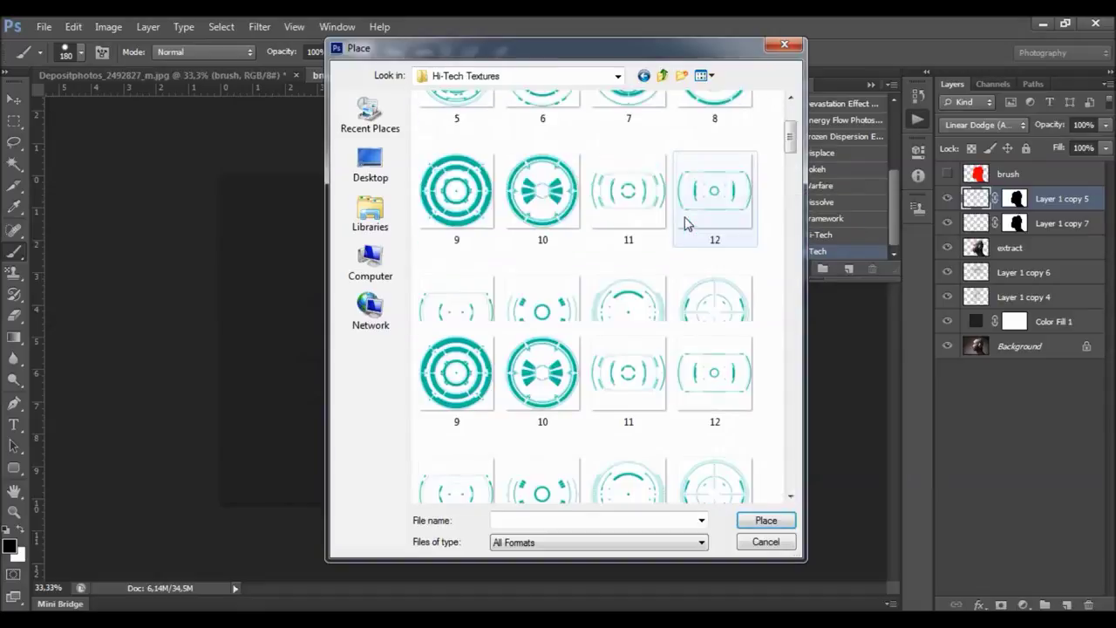
left_click_drag(788, 207, 795, 120)
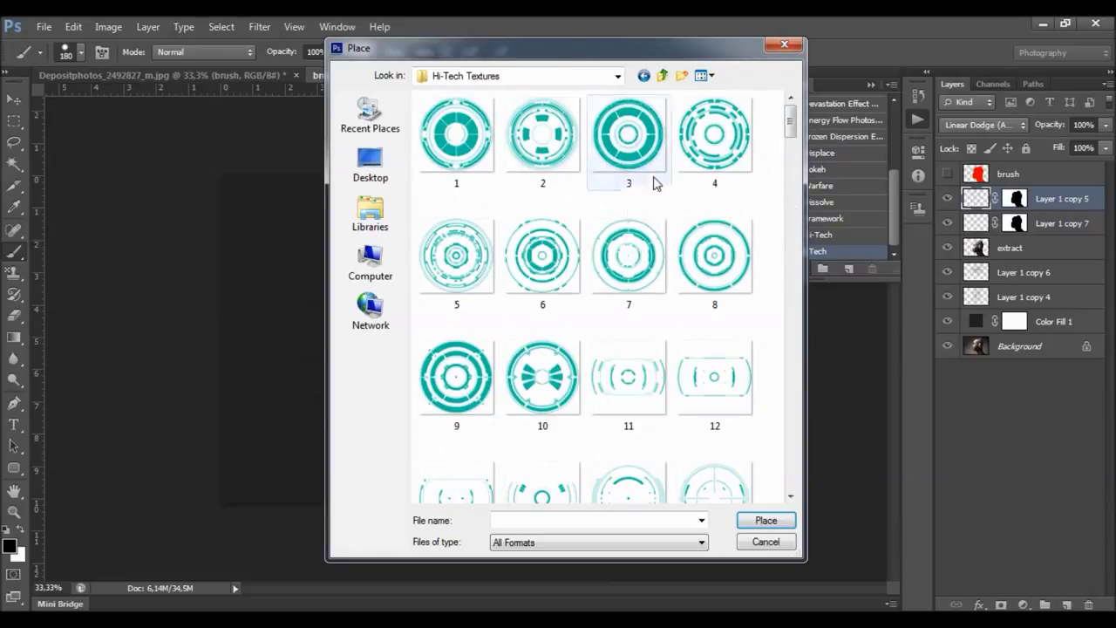
double_click(566, 227)
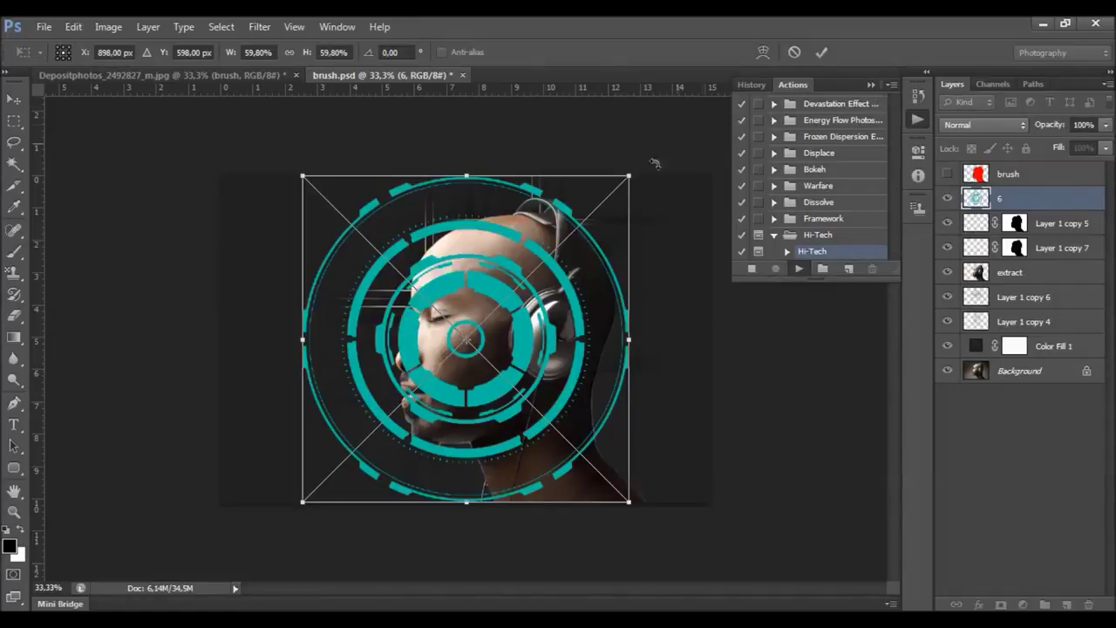
- Centre the placed texture behind the head at about X 1040, Y 580 px, scale it to about 56%, and commit the placement
left_click_drag(491, 265, 541, 262)
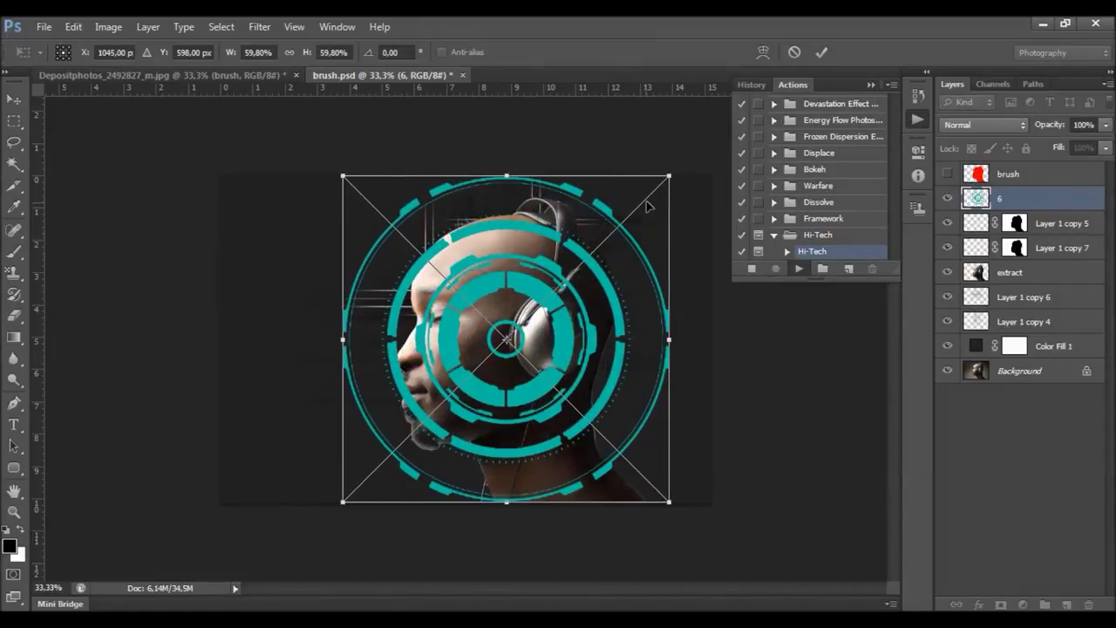
left_click_drag(688, 166, 602, 244)
left_click_drag(668, 175, 561, 266)
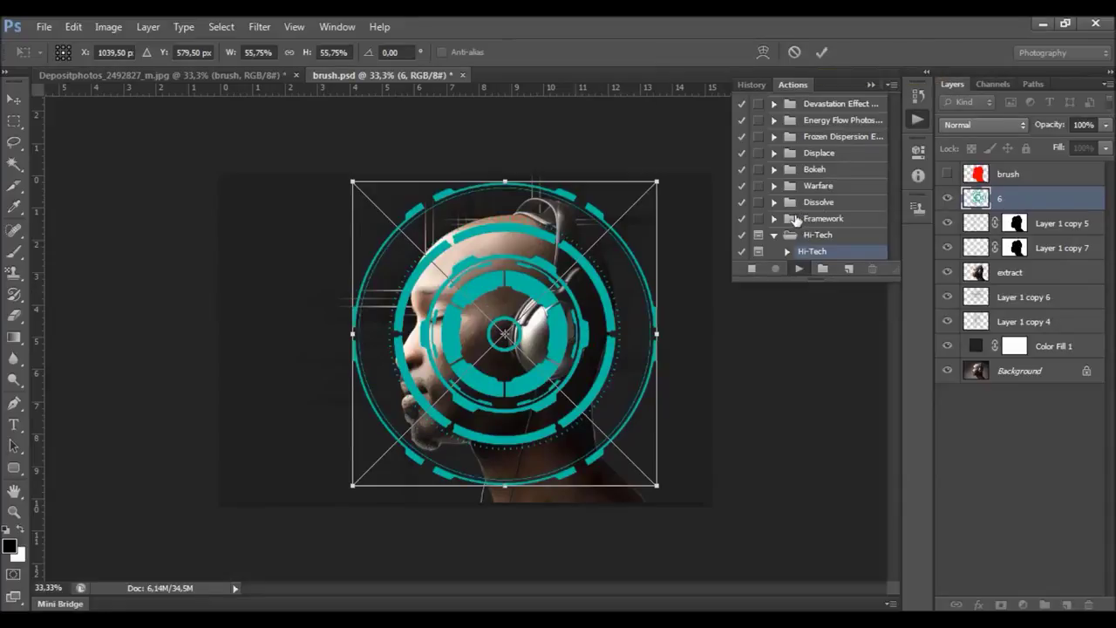
left_click(822, 53)
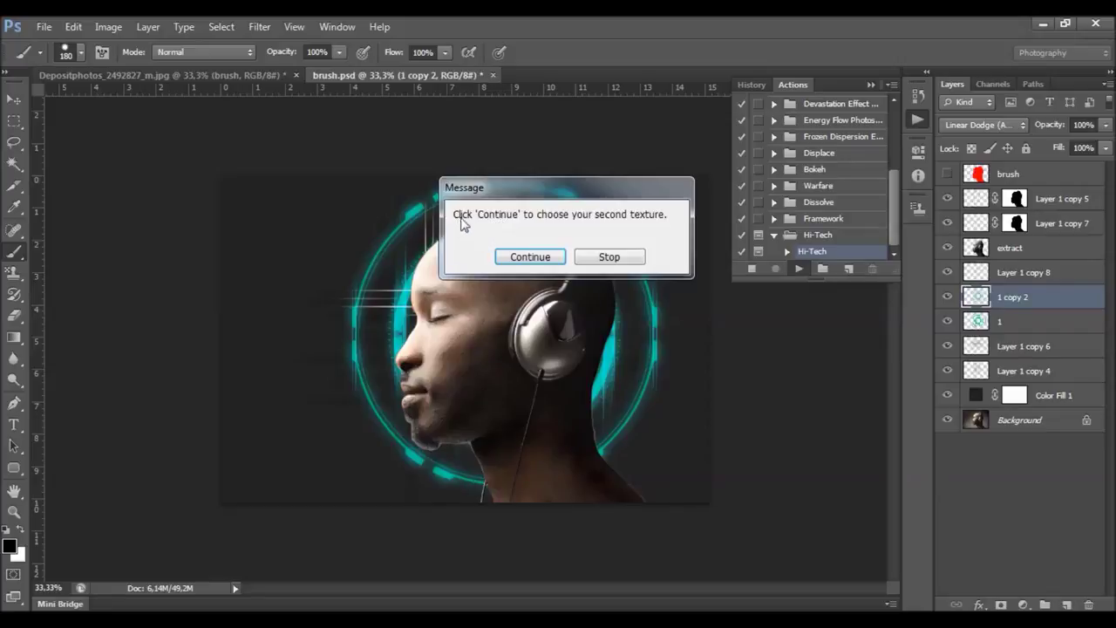
- Place texture 77 as the second texture, move it to about X 1346, Y 639 px, and commit the placement
left_click(552, 253)
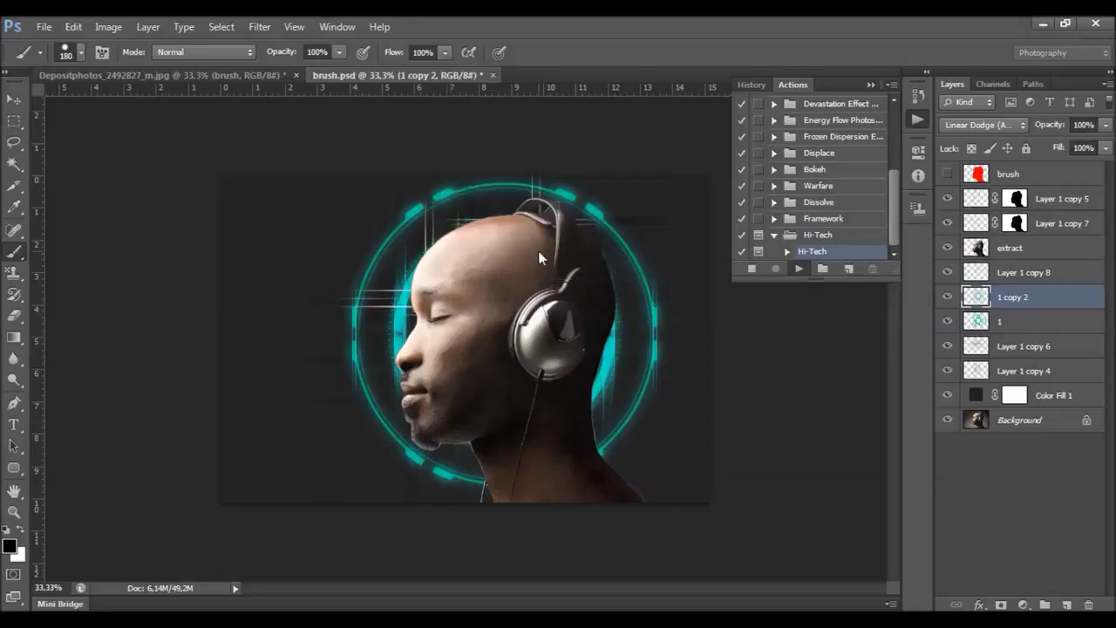
left_click(732, 254)
scroll(718, 236, "down", 15)
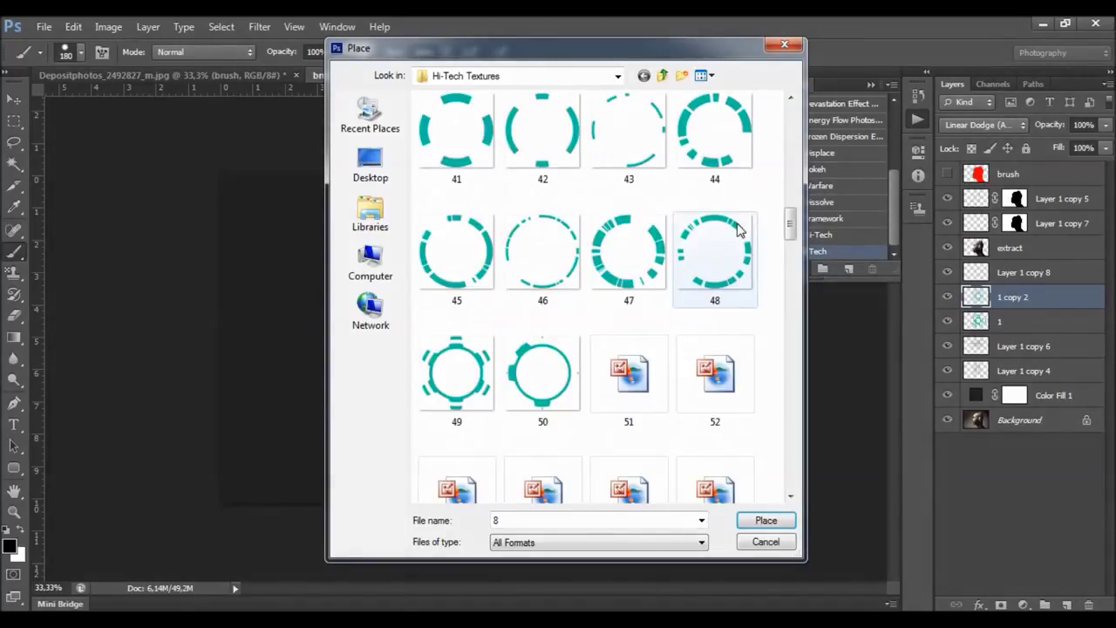
scroll(730, 220, "down", 2)
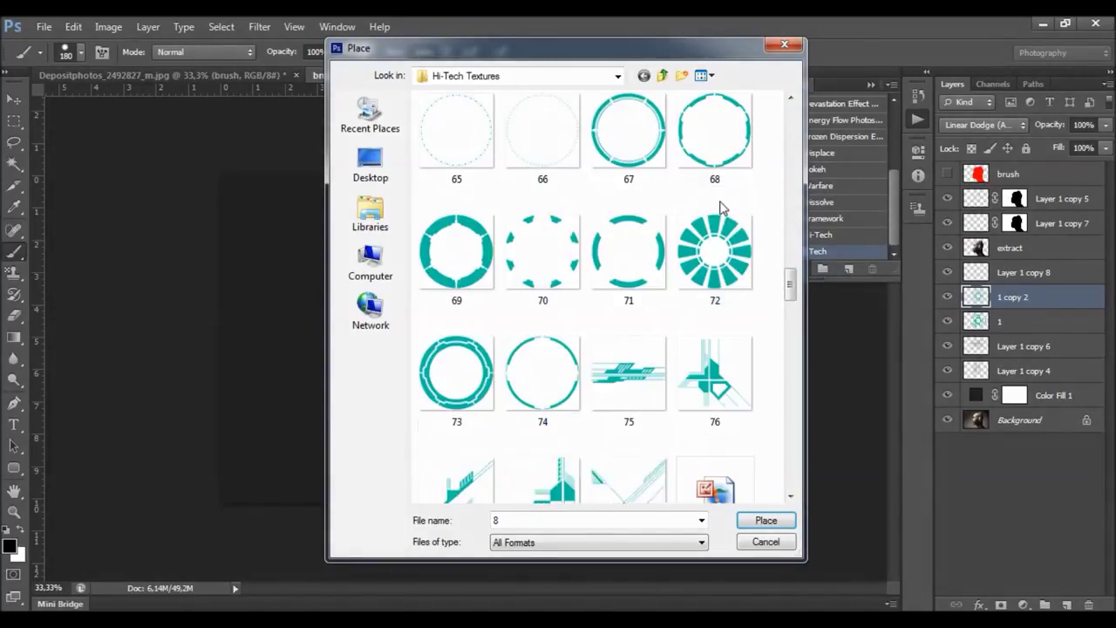
scroll(720, 206, "down", 1)
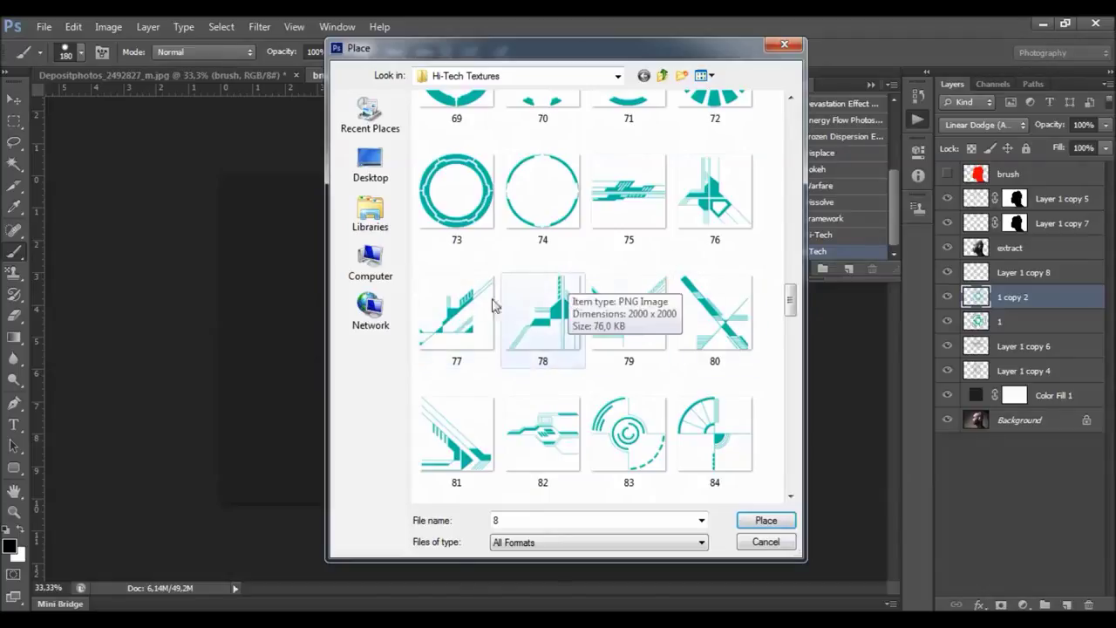
key("Escape")
left_click_drag(562, 343, 661, 352)
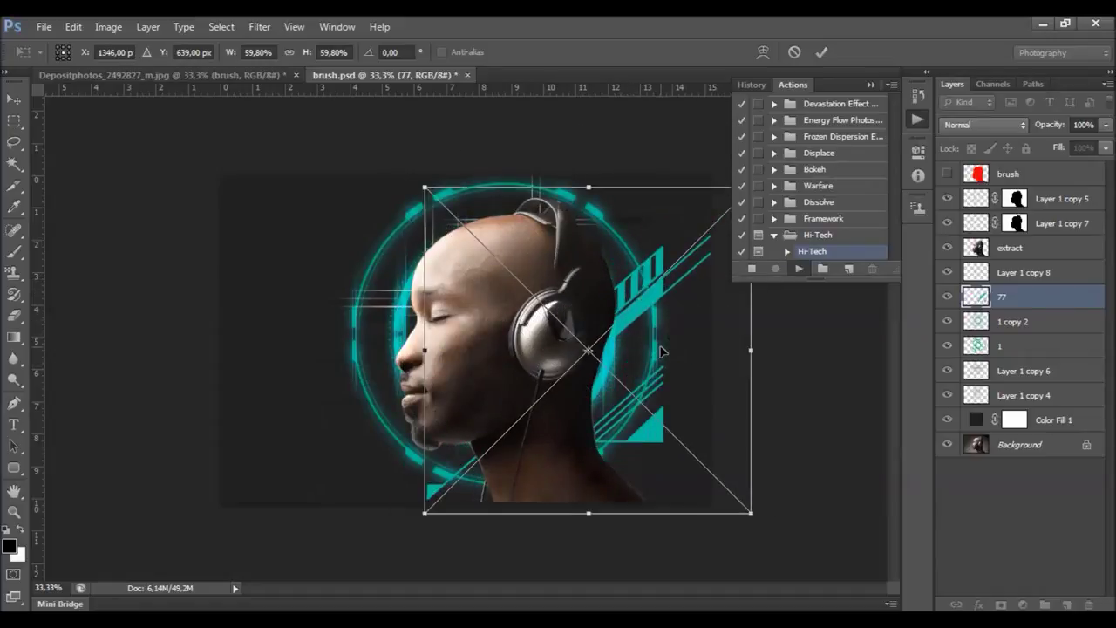
left_click(821, 51)
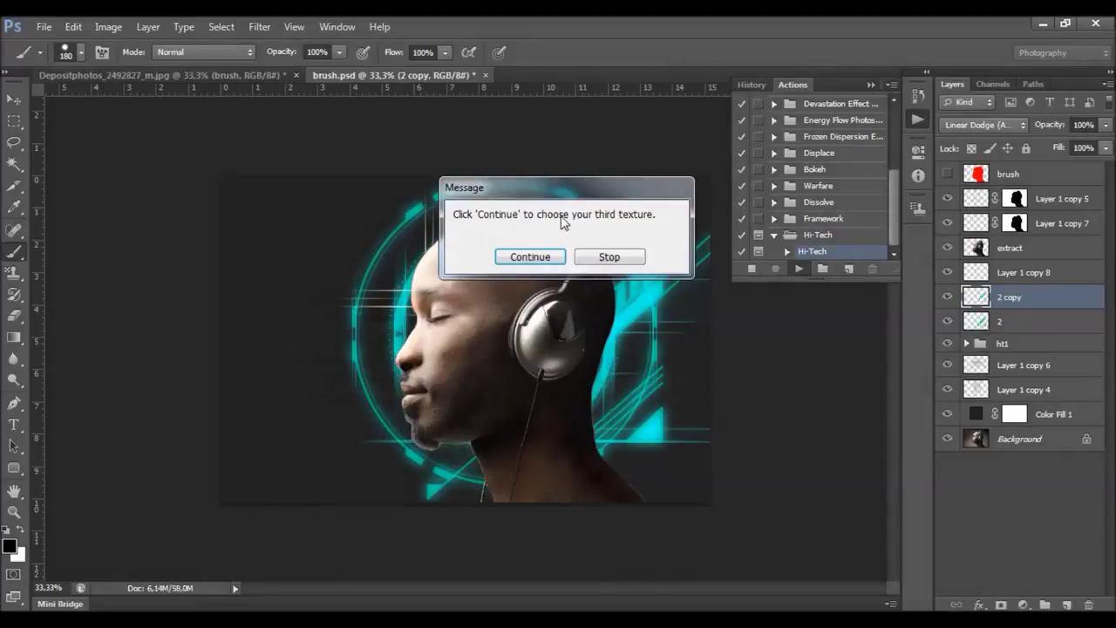
- Continue the action and place texture 133 from the Hi-Tech Textures folder as the third texture
left_click(523, 254)
left_click(539, 251)
scroll(565, 248, "down", 2)
scroll(564, 248, "down", 10)
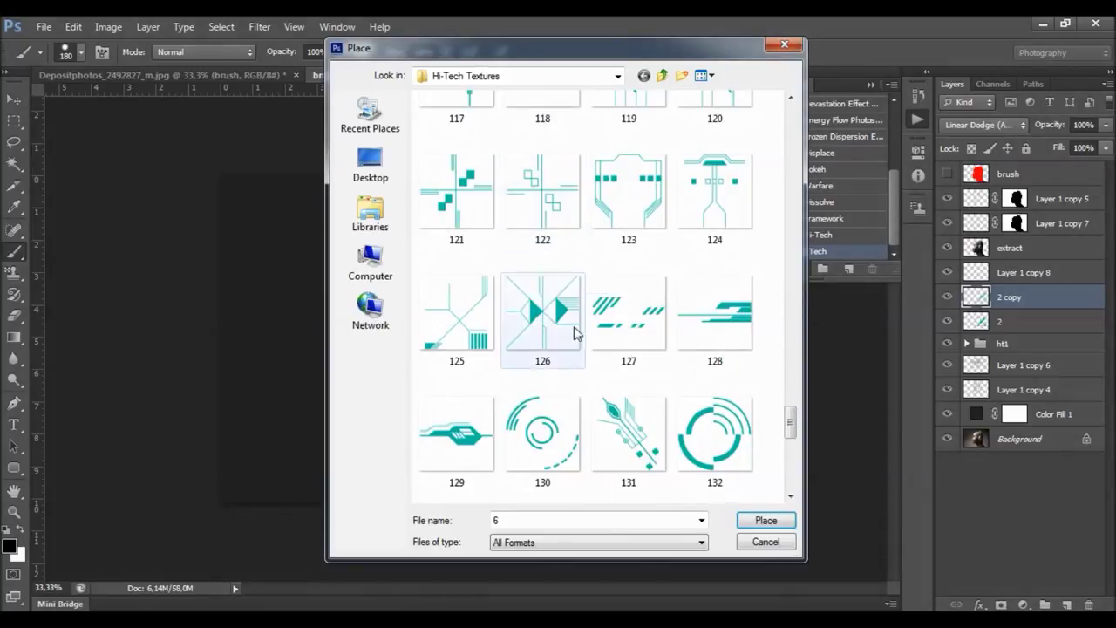
scroll(634, 215, "down", 2)
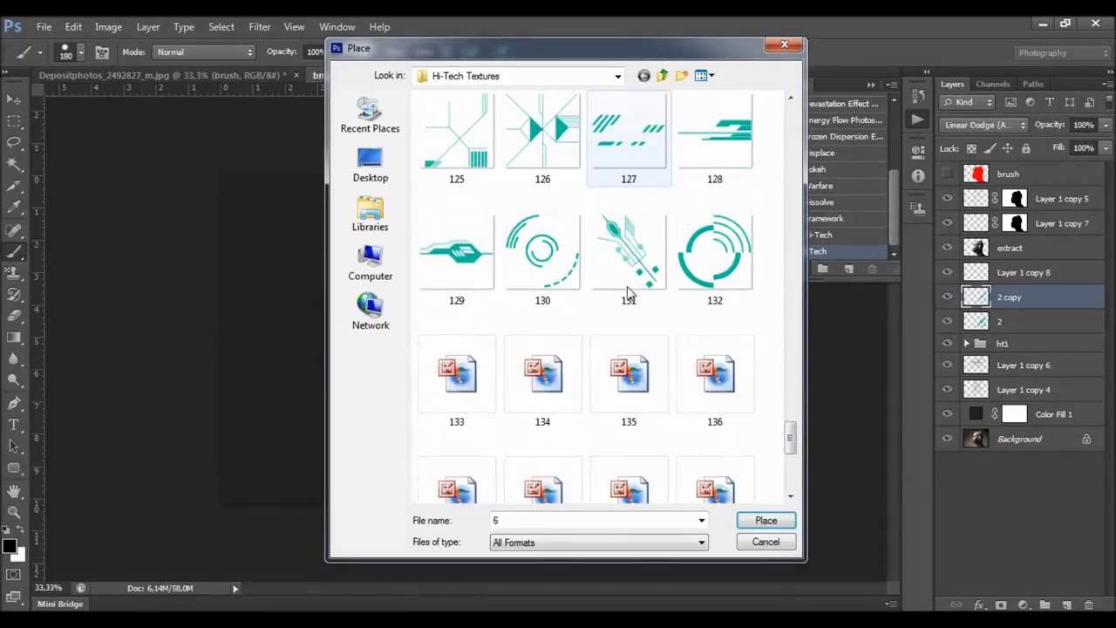
scroll(629, 294, "down", 2)
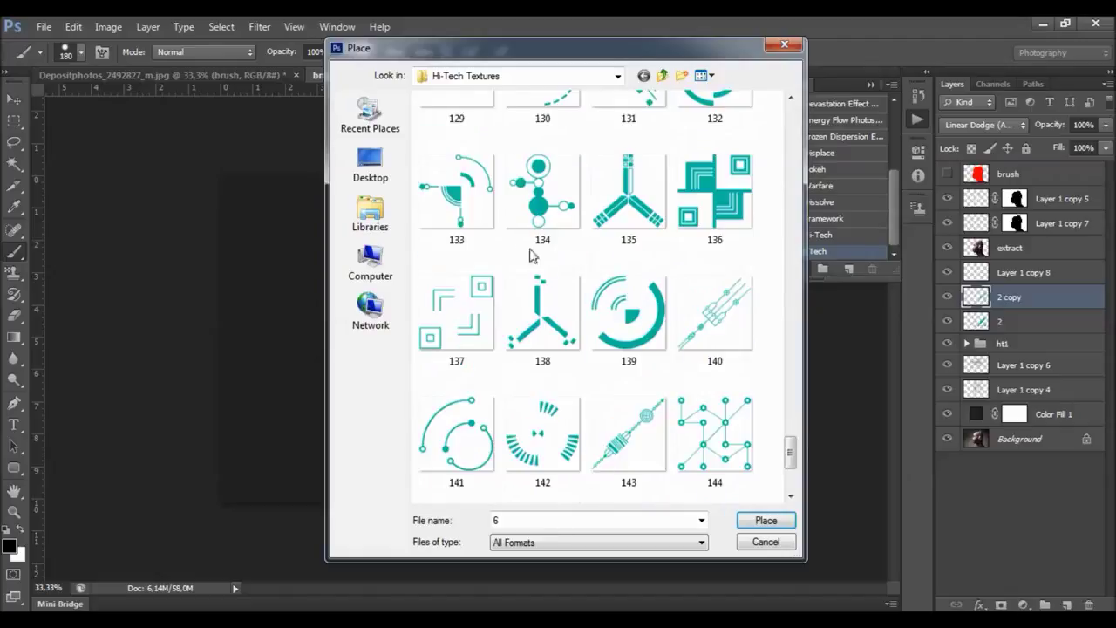
double_click(478, 210)
- Rotate the placed texture about 40° around the head, position it at about X 1149, Y 563 px, and commit the placement
left_click_drag(501, 266, 587, 339)
left_click_drag(783, 354, 701, 505)
mouse_move(583, 373)
left_mouse_down()
mouse_move(563, 351)
mouse_move(586, 361)
left_mouse_up()
left_click_drag(749, 376, 772, 379)
key("Down")
key("Down")
key("Down")
key("Down")
key("Down")
key("Down")
key("Down")
key("Down")
key("Down")
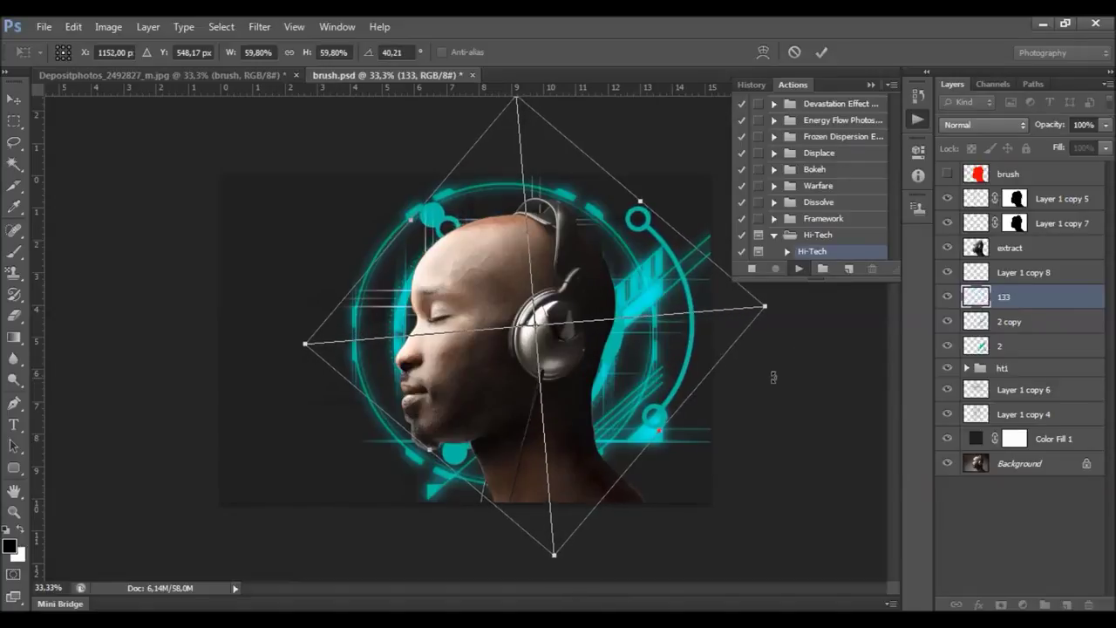
key("Down")
key("Down")
key("Down")
key("Down")
key("Down")
key("Down")
key("Down")
key("Down")
key("Down")
key("Up")
key("Up")
key("Up")
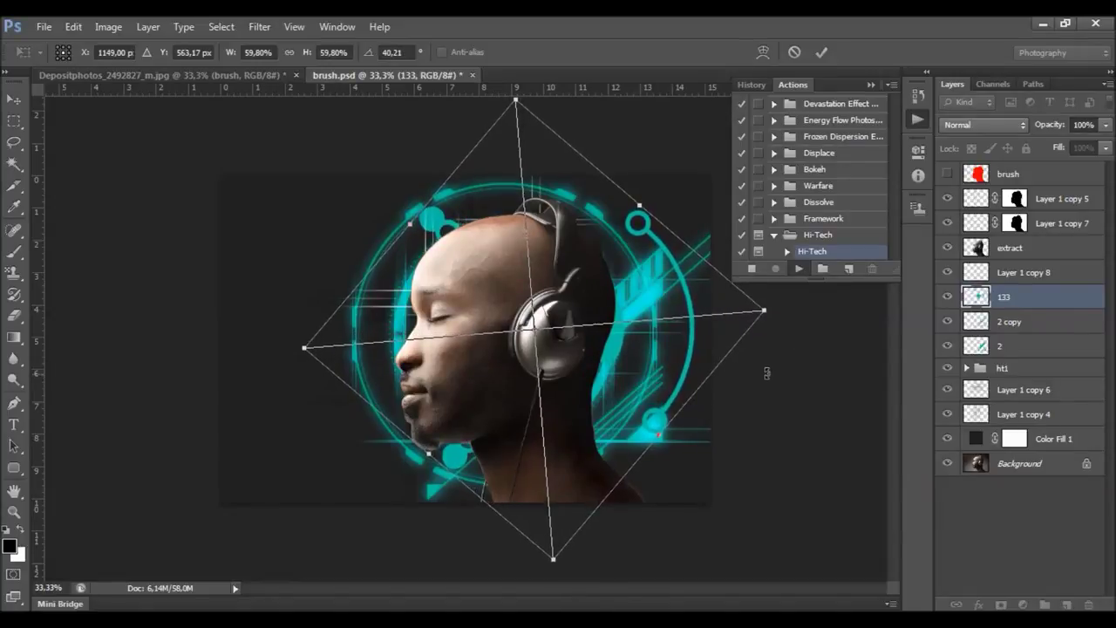
left_click(821, 52)
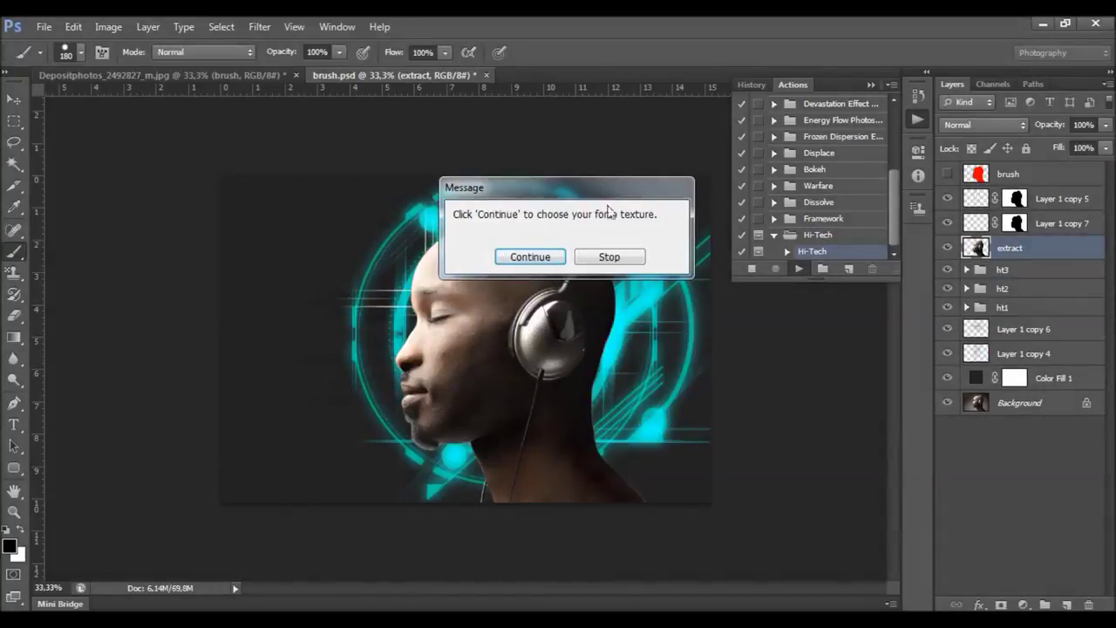
- Continue the action and place texture 125 from the Hi-Tech Textures folder as the fourth texture
left_click(542, 255)
left_click_drag(790, 122, 779, 486)
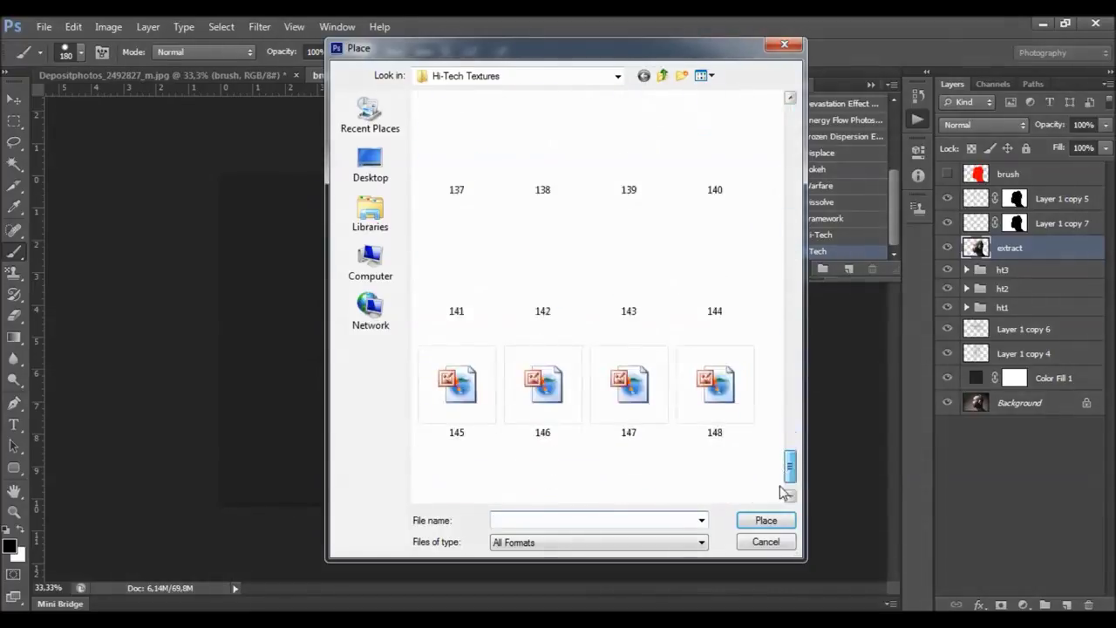
left_click(563, 241)
scroll(562, 242, "up", 3)
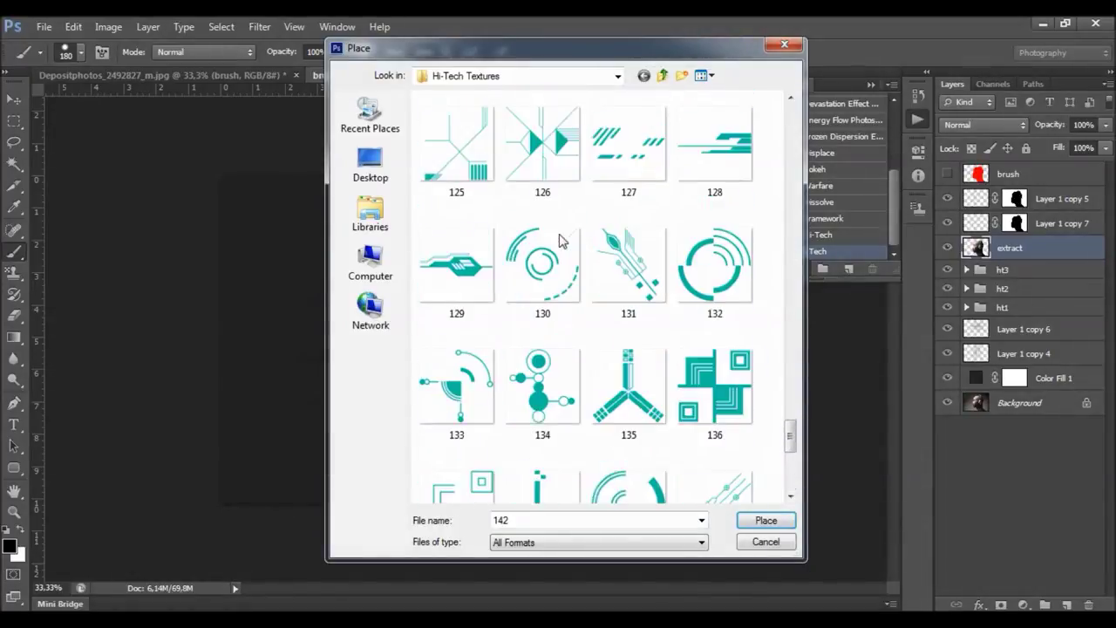
double_click(488, 174)
- Flip texture 125 horizontally, move it to about X 1146, Y 598 px, and commit the placement
left_click_drag(523, 283, 568, 278)
left_click(73, 26)
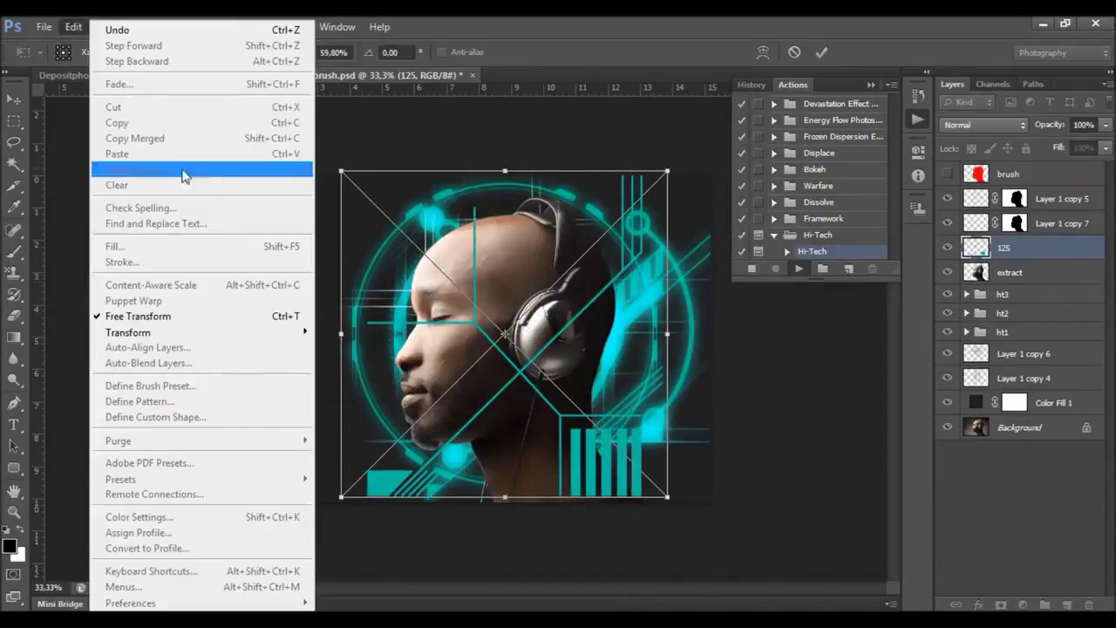
mouse_move(149, 334)
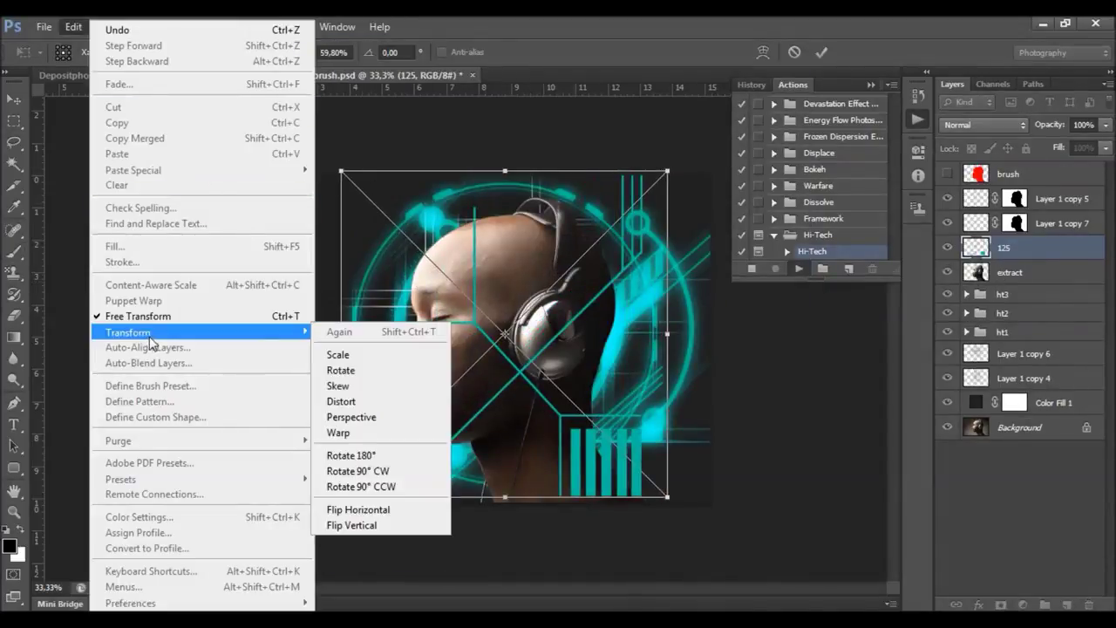
left_click(409, 520)
left_click_drag(598, 301, 624, 374)
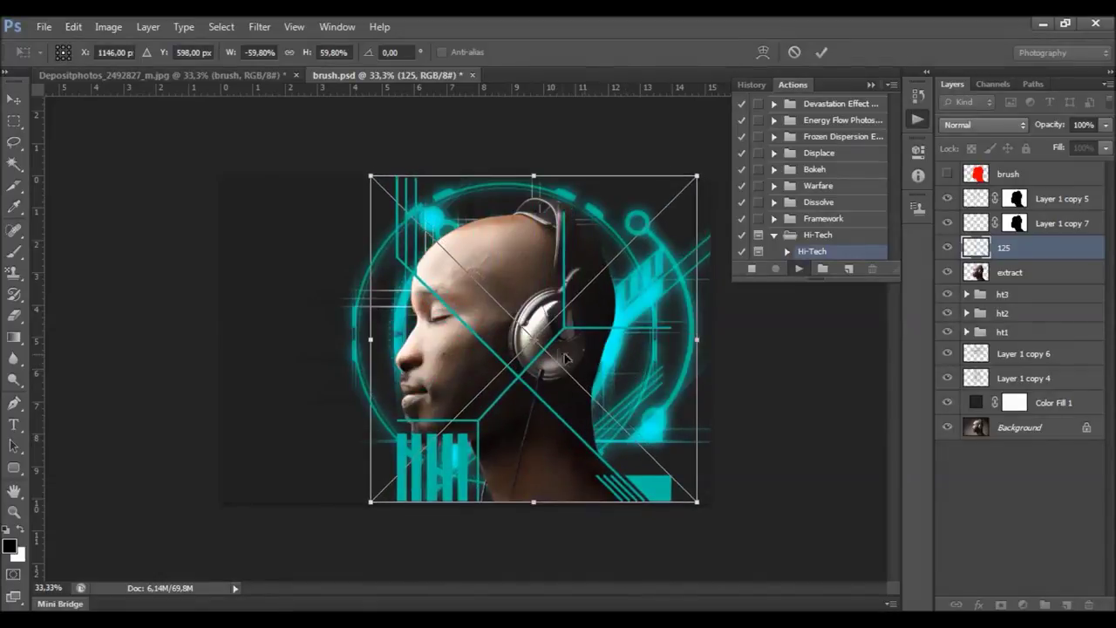
key("Return")
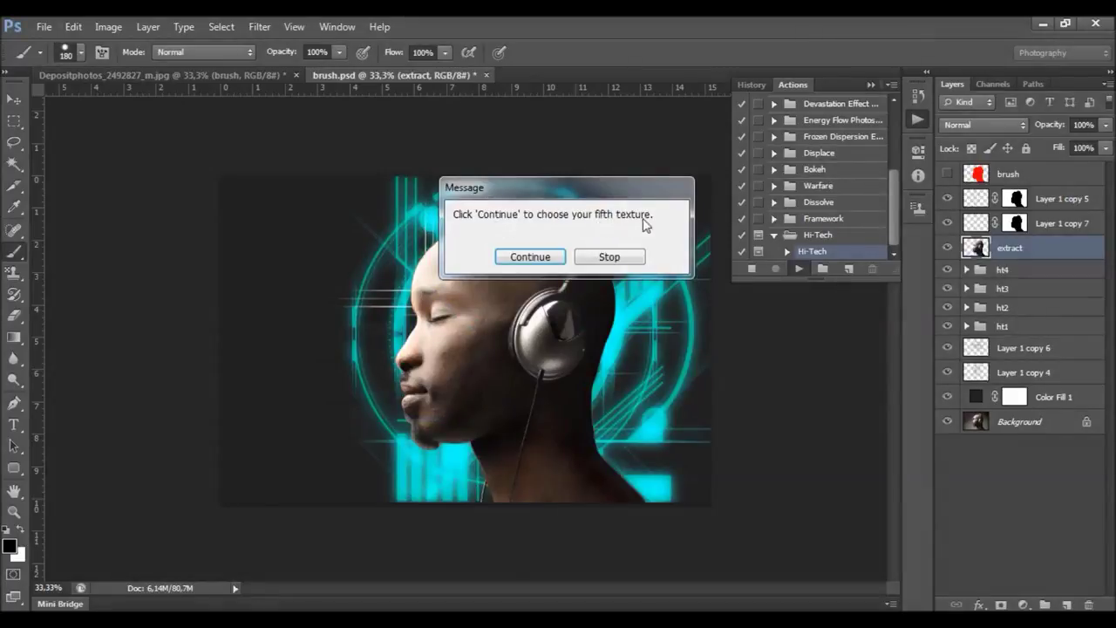
- Continue the action and place texture 81 from the Hi-Tech Textures folder as the fifth texture
left_click(522, 255)
scroll(532, 288, "down", 10)
scroll(597, 281, "down", 9)
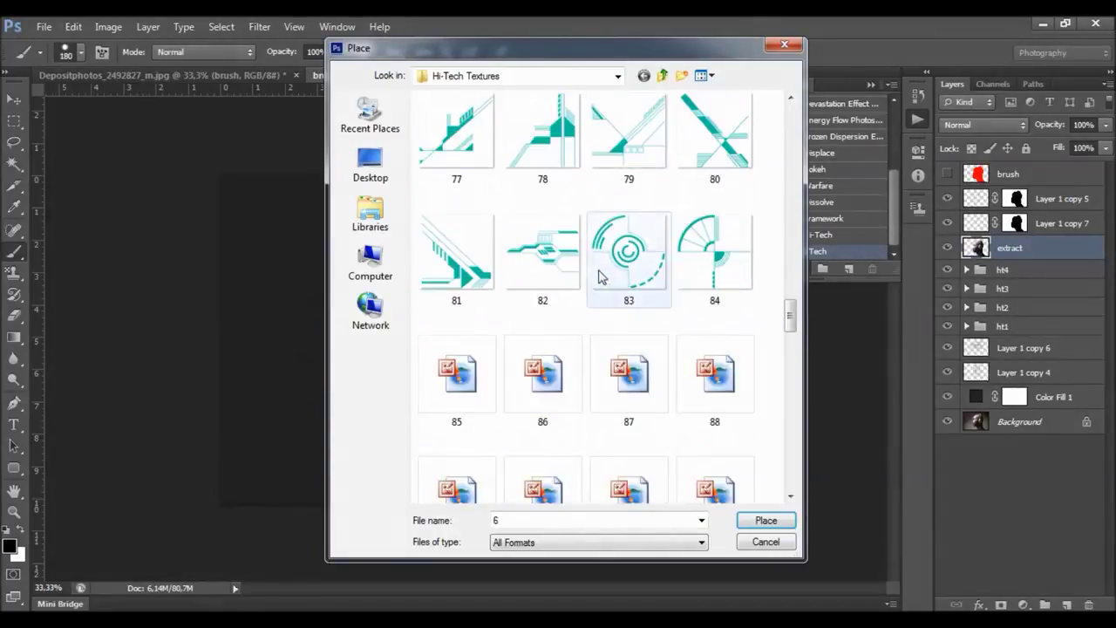
double_click(487, 270)
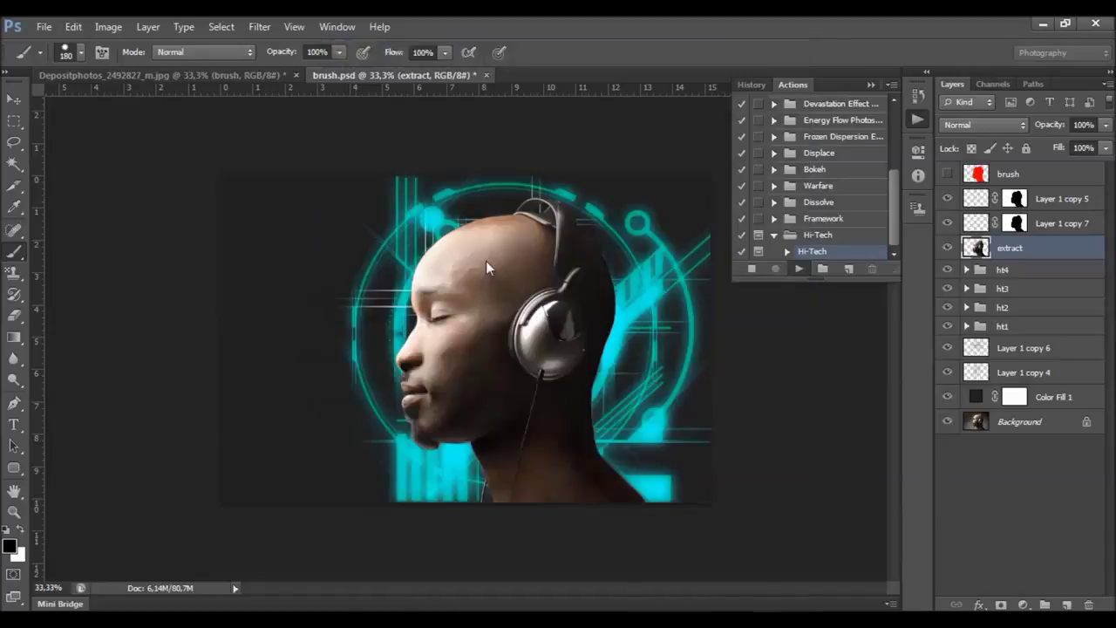
- Flip texture 81 horizontally, scale it to about 46%, move it to about X 1203, Y 498 px, and commit the placement
left_click(73, 27)
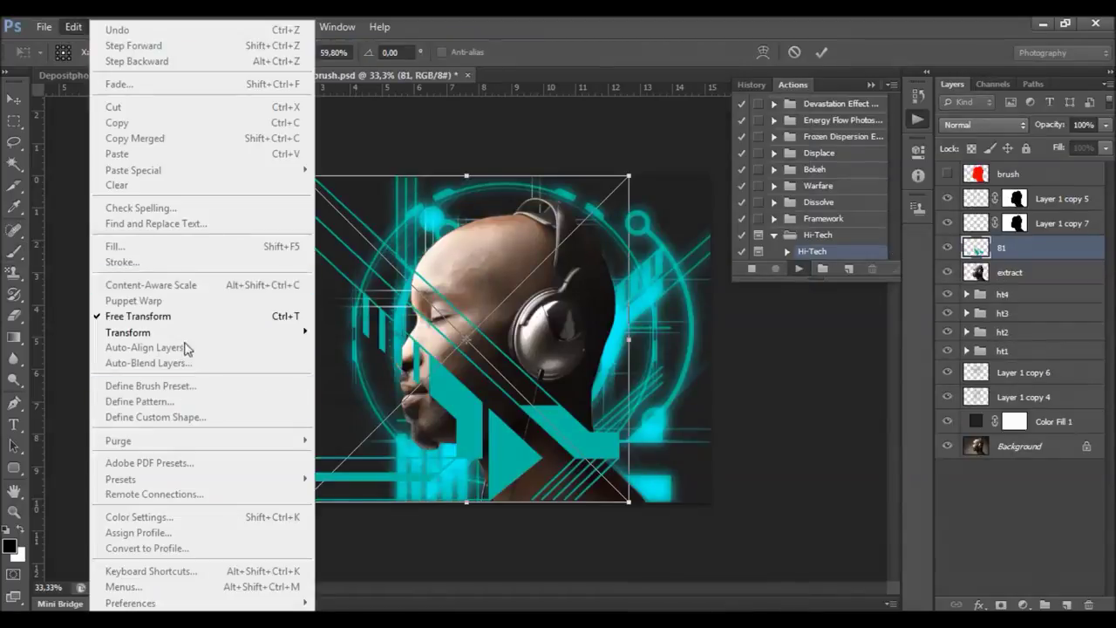
mouse_move(187, 332)
left_click(426, 502)
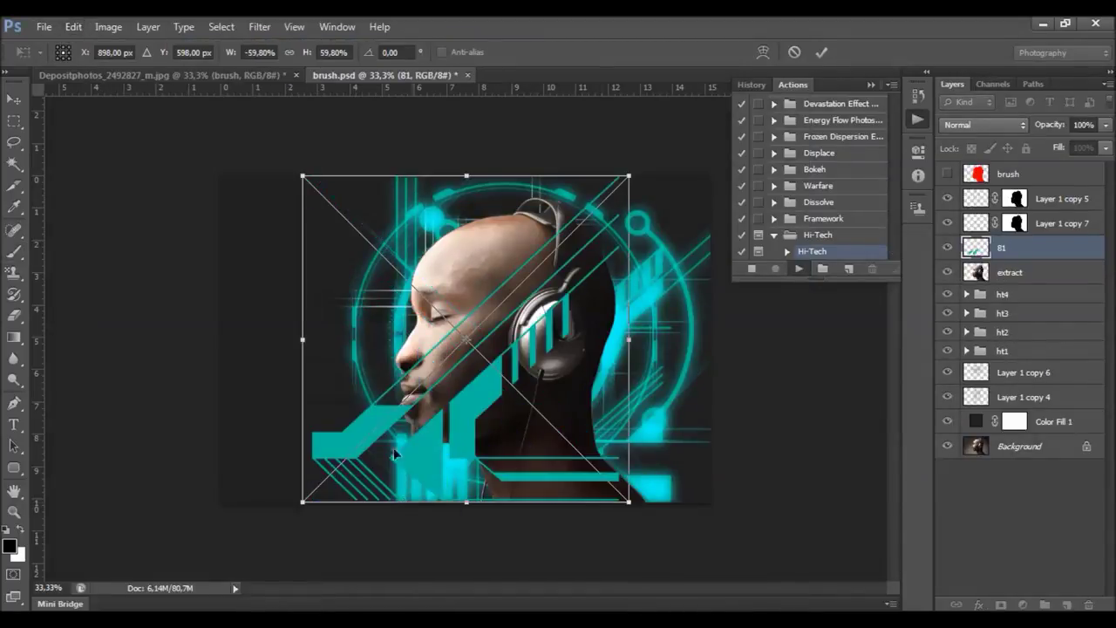
left_click_drag(304, 495, 377, 427)
left_click_drag(523, 378, 557, 388)
key("Down")
key("Down")
key("Down")
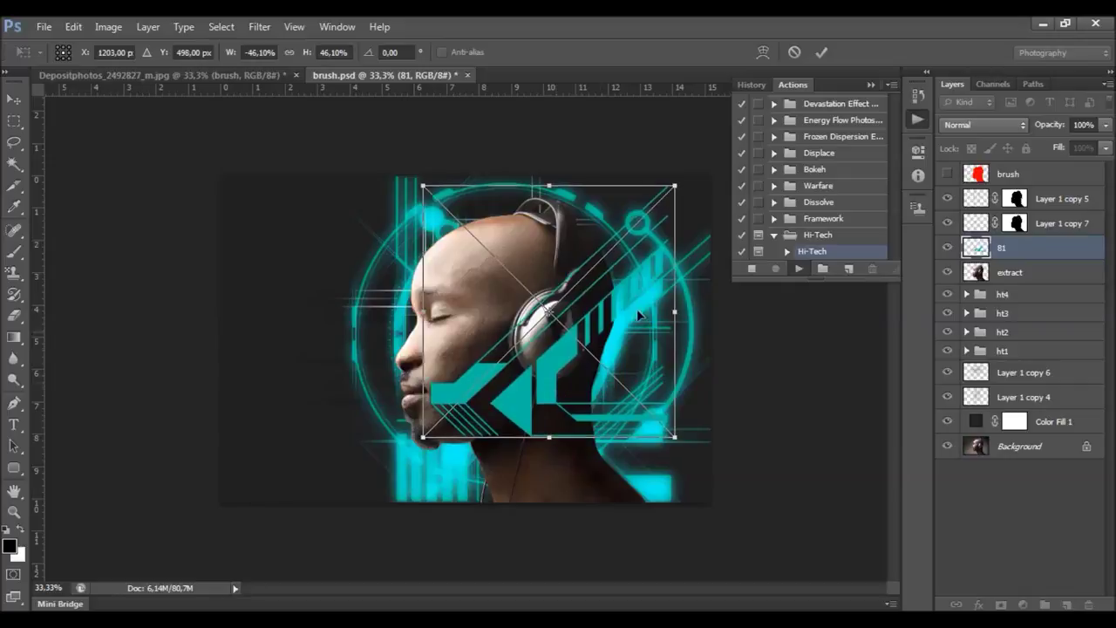
left_click(821, 52)
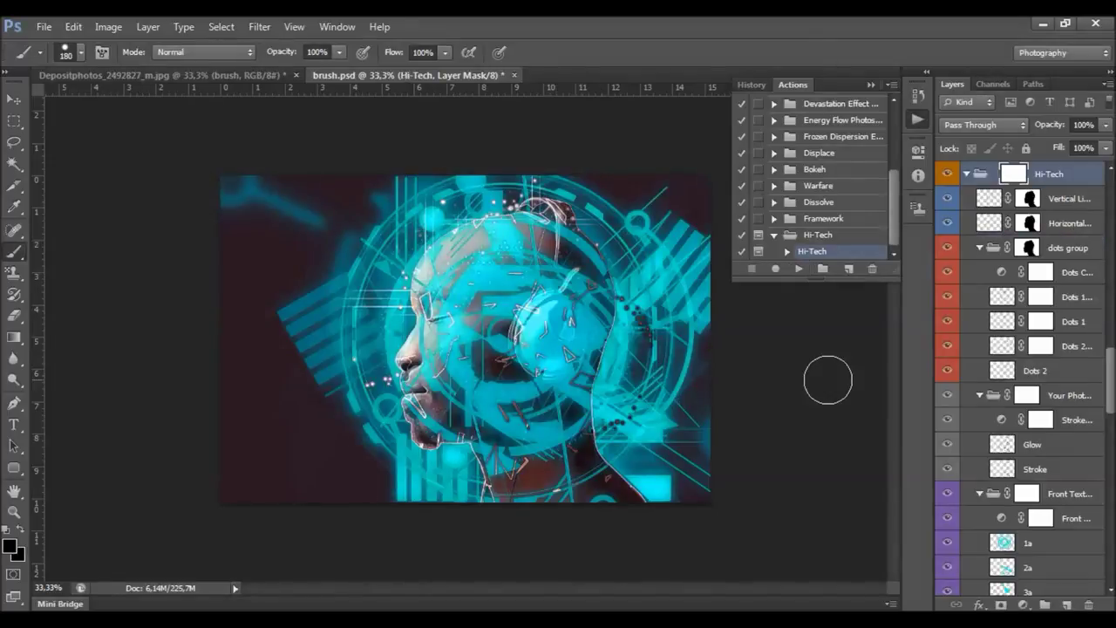
- Collapse the Hi-Tech group and toggle the brush layer's visibility to compare its red fill with the finished effect
left_click(869, 86)
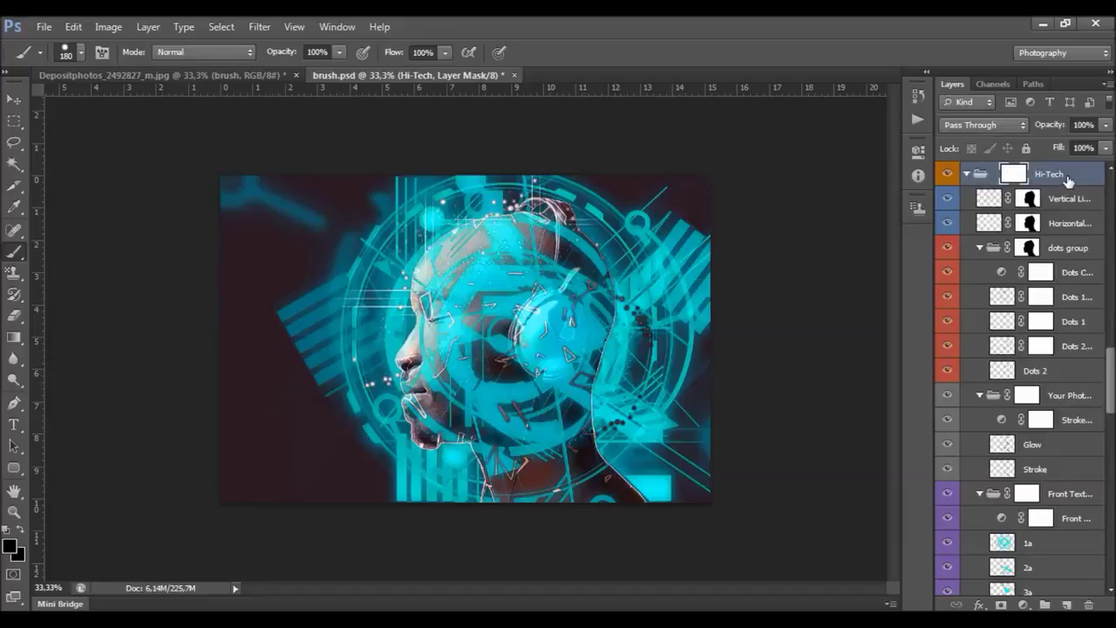
left_click(965, 174)
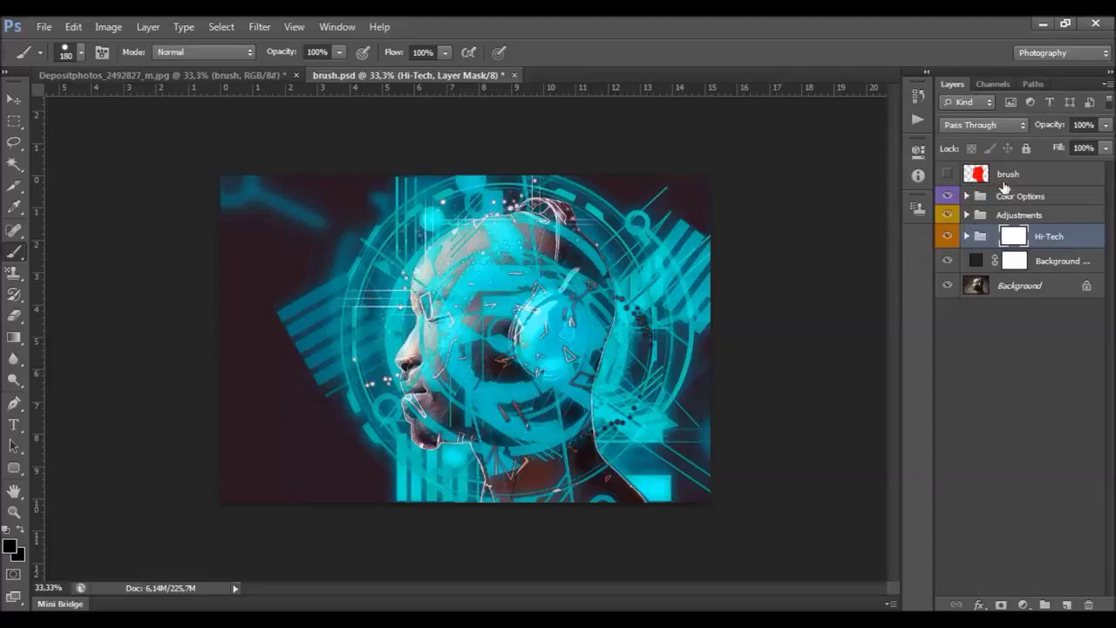
left_click(1029, 179)
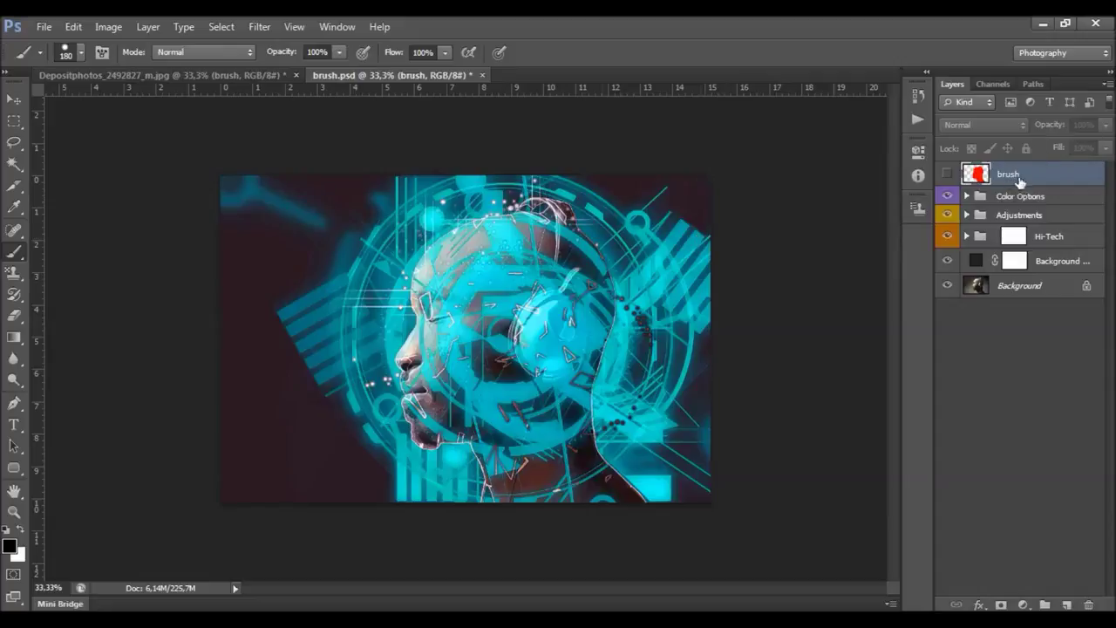
left_click(947, 174)
left_click(947, 175)
left_click(947, 174)
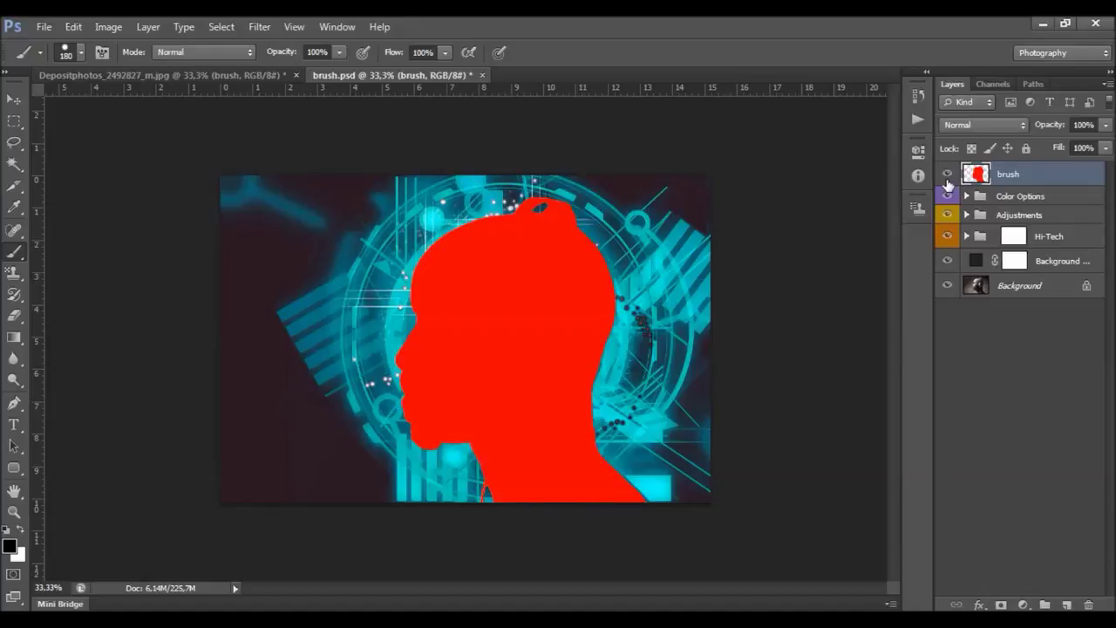
- Delete the Color Options, Adjustments and Hi-Tech groups with the background fill layer, and select the brush layer for another run of the action
left_click(1057, 198)
left_click(1064, 258, "shift")
key("Delete")
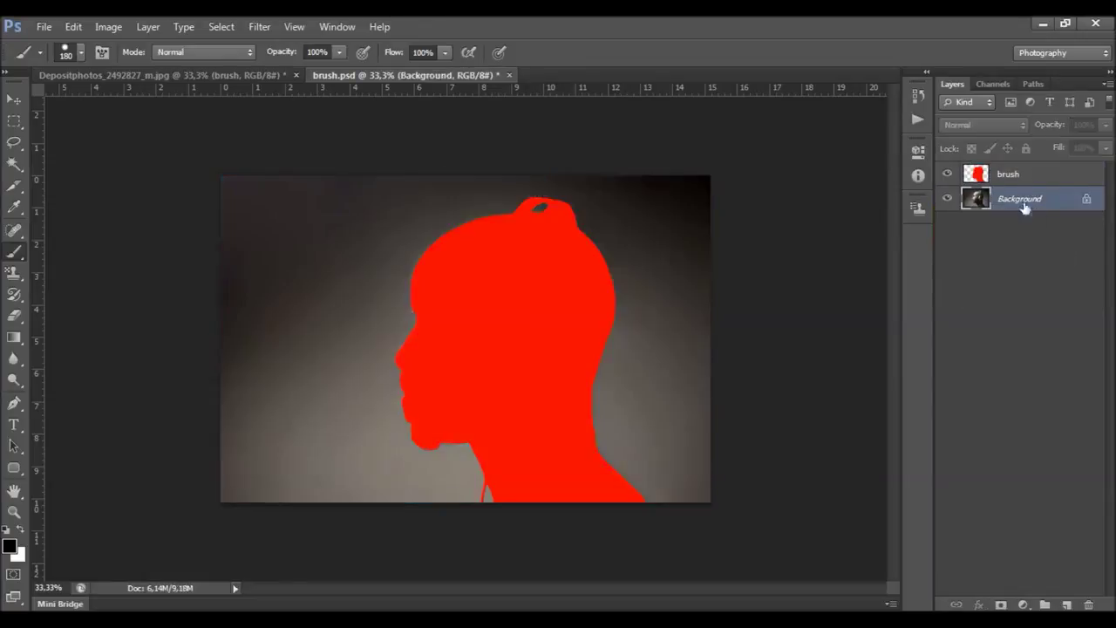
left_click(1013, 178)
left_click(917, 119)
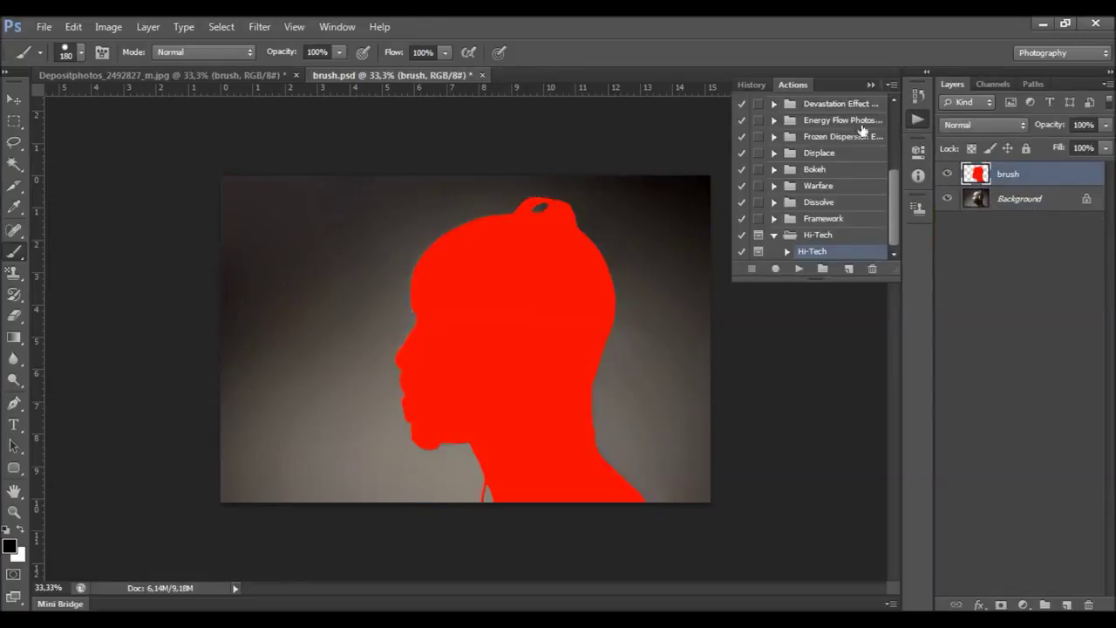
left_click(869, 85)
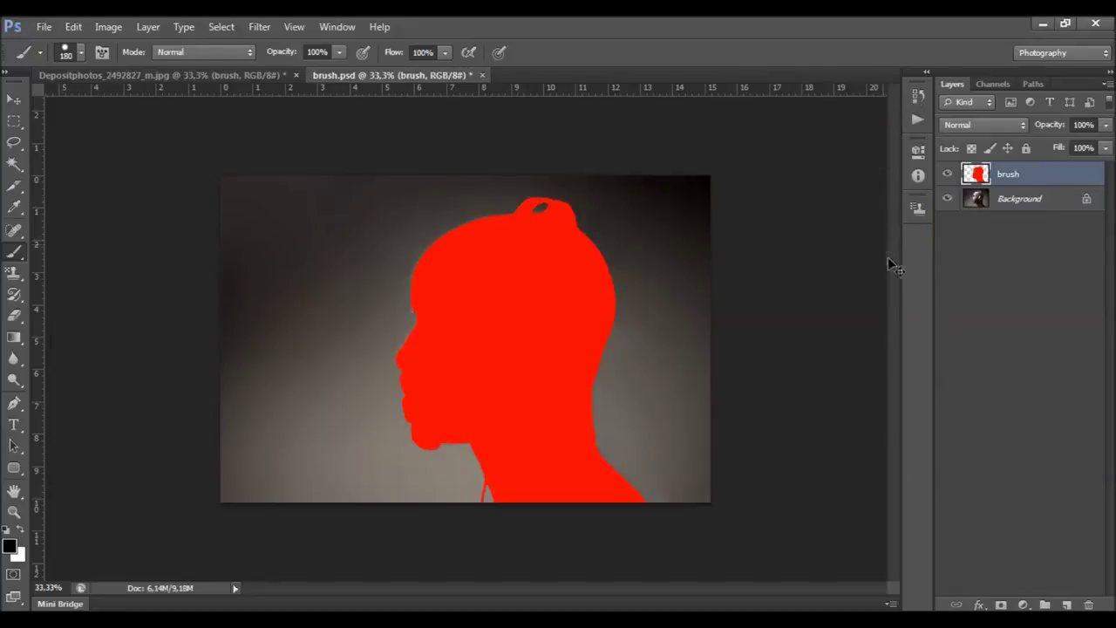
- Undo the deletion of the effect groups and hide the brush layer
key("ctrl+z")
left_click(1011, 175)
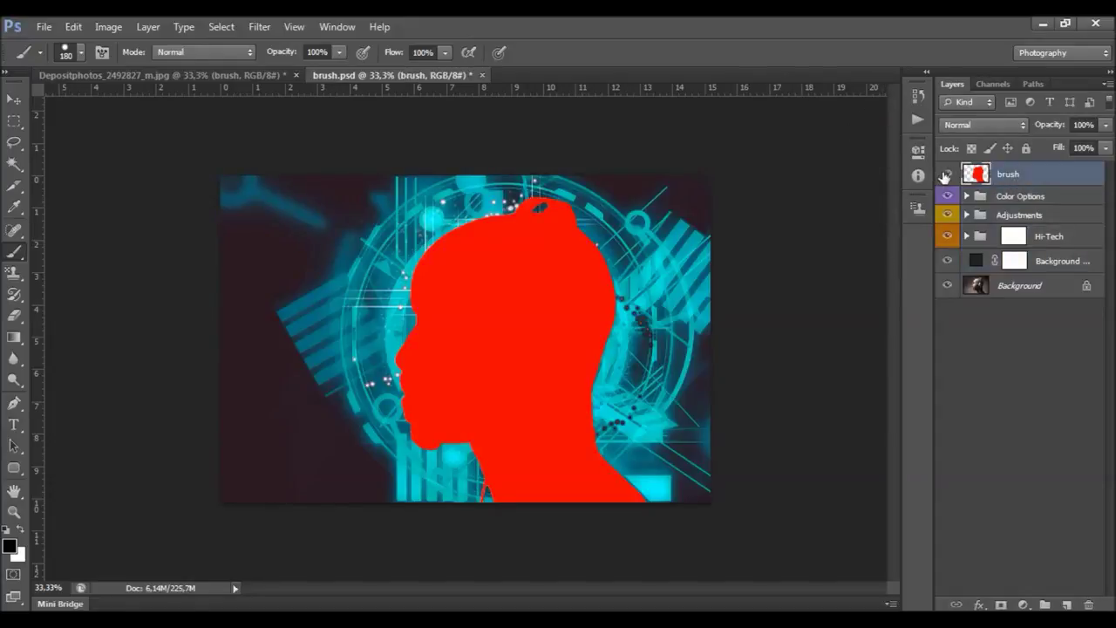
left_click(947, 174)
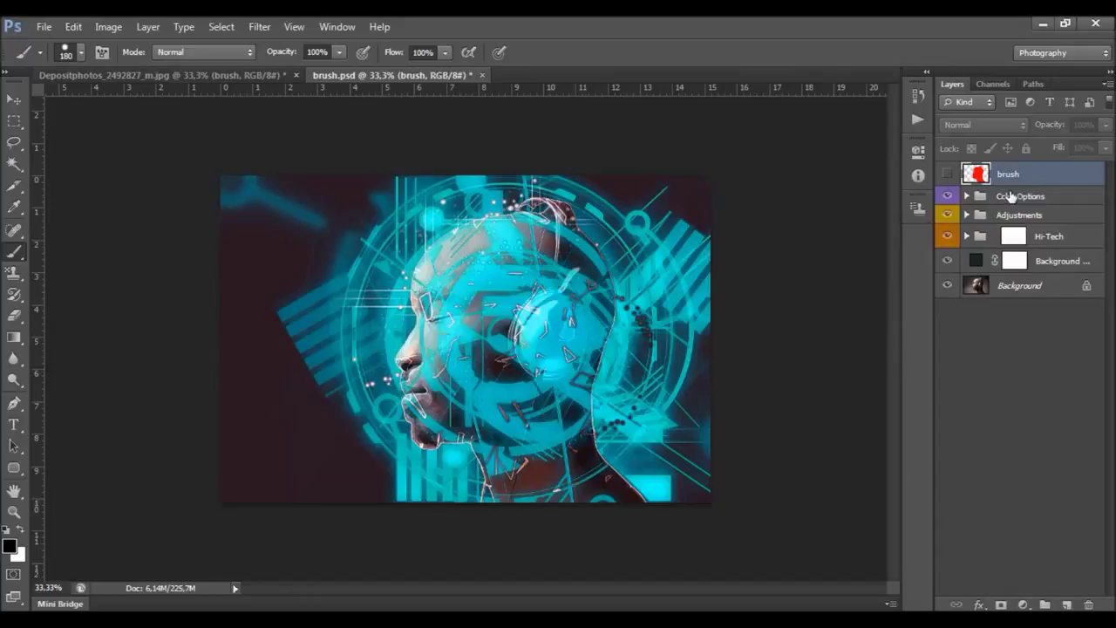
- Expand the Hi-Tech group and select its Vertical Lines layer
left_click(1067, 237)
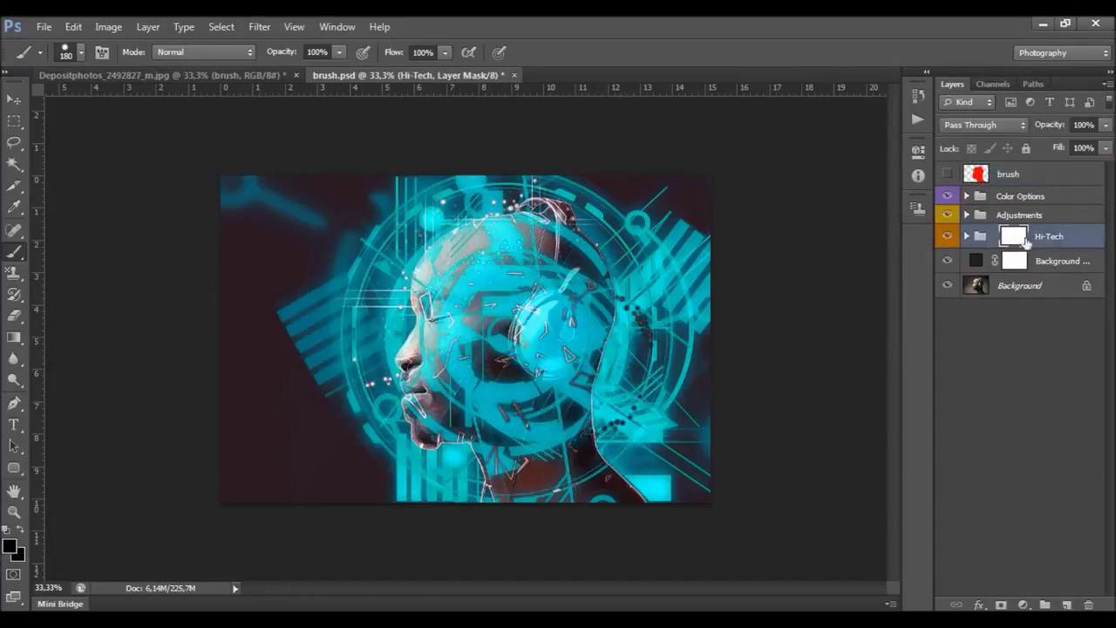
left_click(966, 237)
left_click(1052, 264)
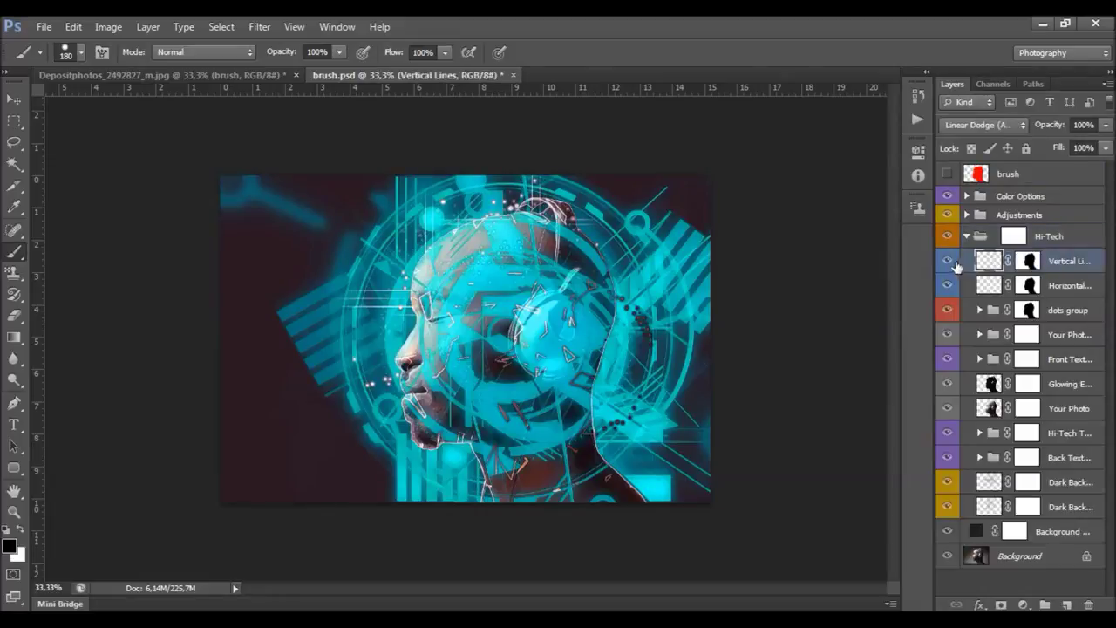
- Toggle the Vertical Lines layer's visibility off and on, and widen the layer list to show the full layer names
left_click(953, 263)
left_click(950, 263)
left_click_drag(931, 273, 887, 272)
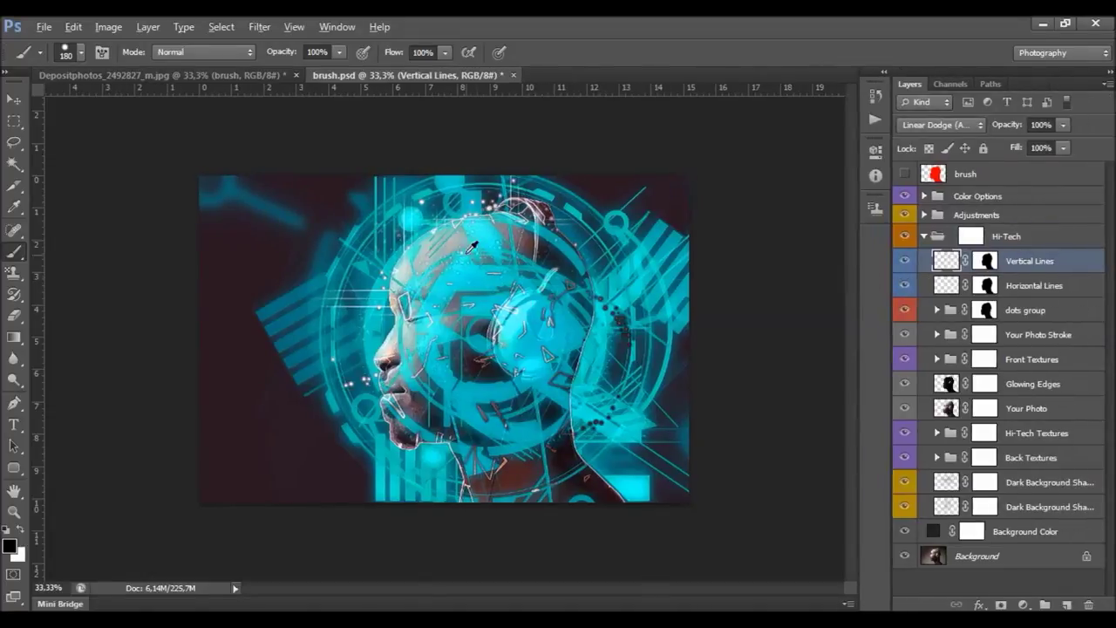
scroll(476, 248, "up", 2)
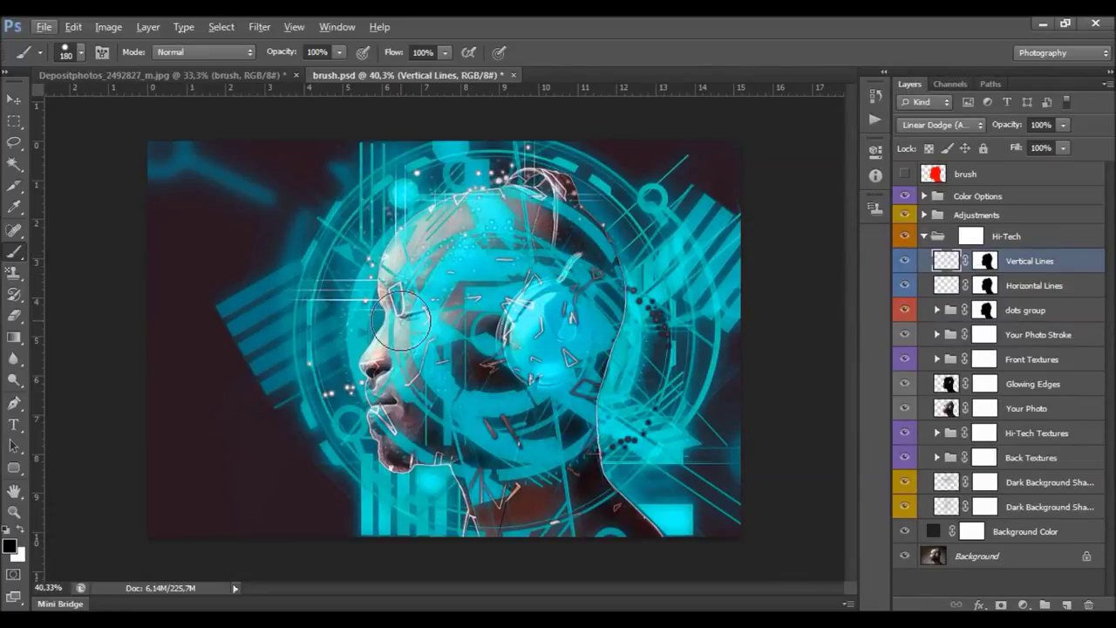
- Try painting white over the head on the Vertical Lines layer's mask to reveal the lines, and undo the stroke
left_click(985, 264)
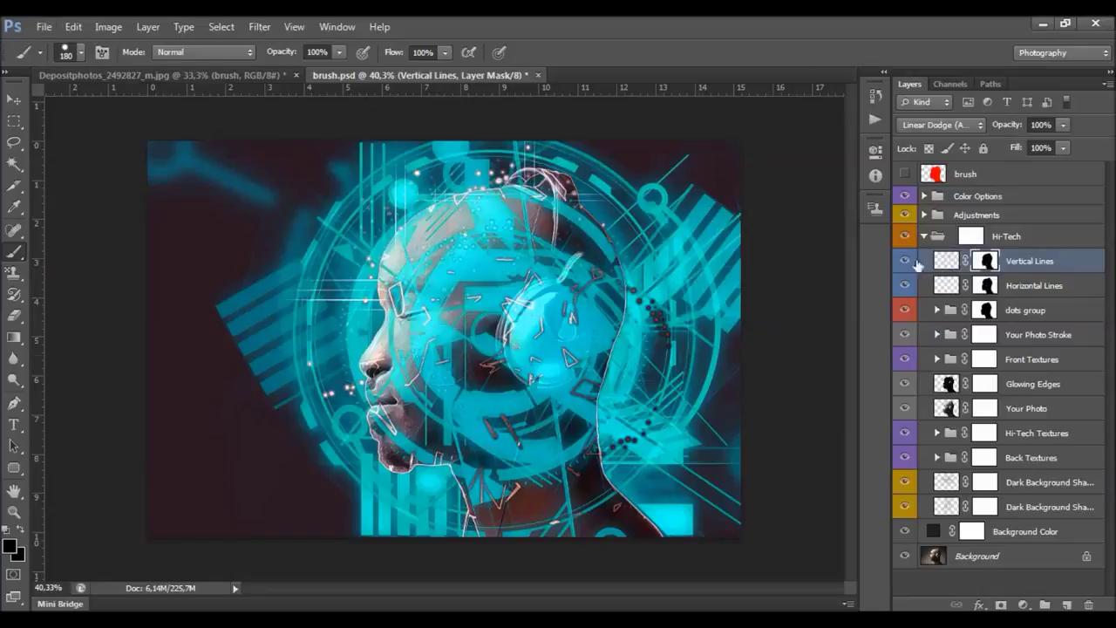
left_click(7, 529)
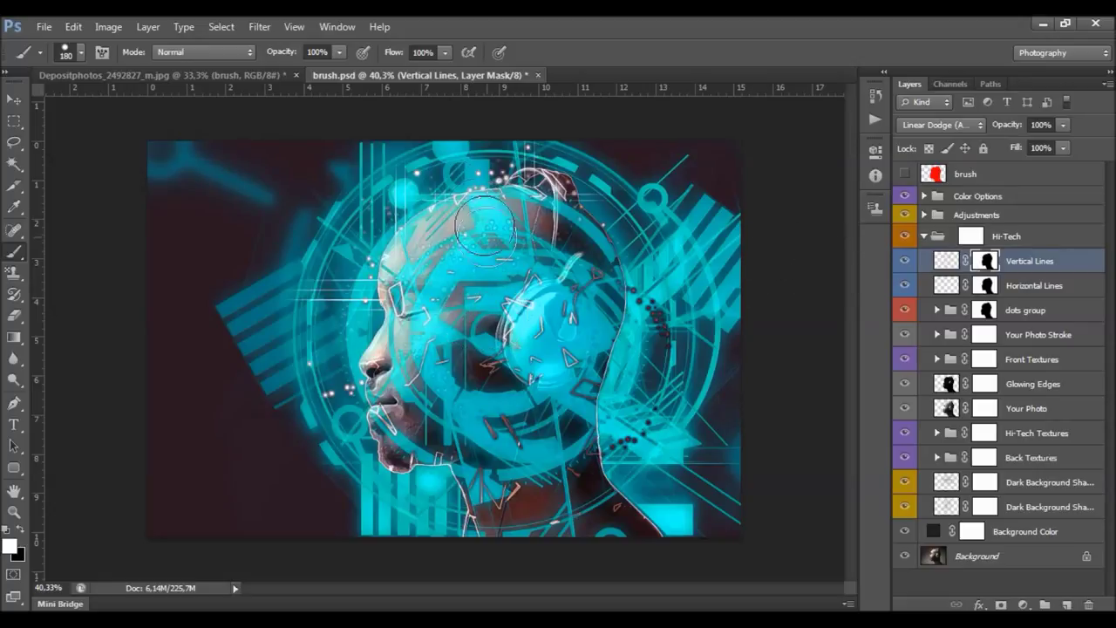
mouse_move(392, 252)
left_mouse_down()
mouse_move(408, 213)
mouse_move(410, 416)
mouse_move(440, 169)
mouse_move(442, 435)
mouse_move(490, 220)
mouse_move(501, 403)
mouse_move(523, 395)
mouse_move(540, 242)
mouse_move(565, 426)
mouse_move(551, 217)
left_mouse_up()
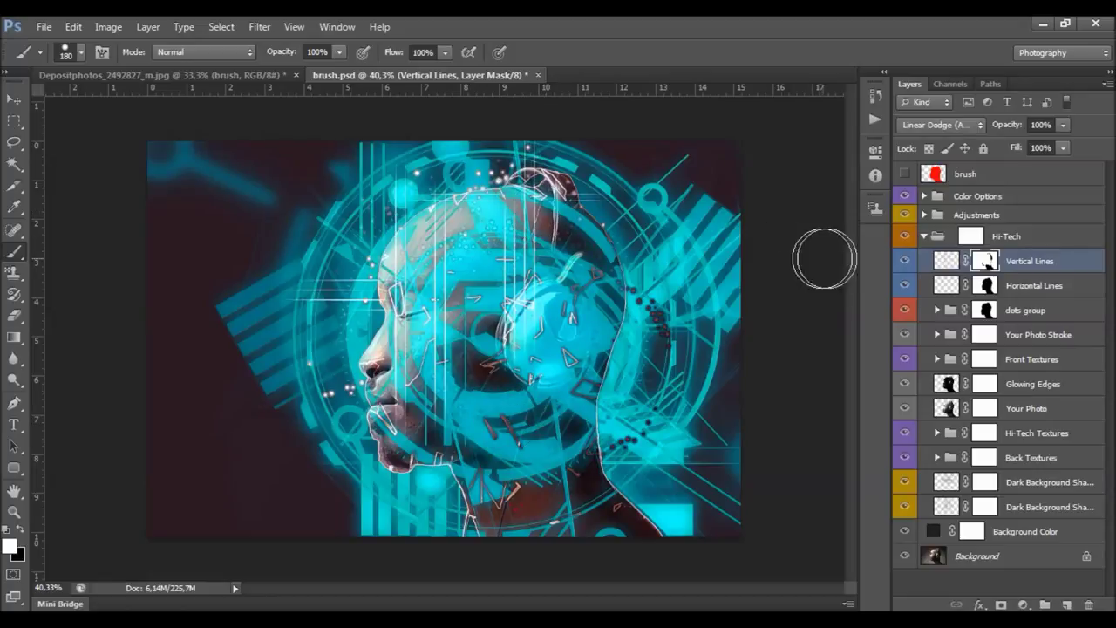
key("ctrl+z")
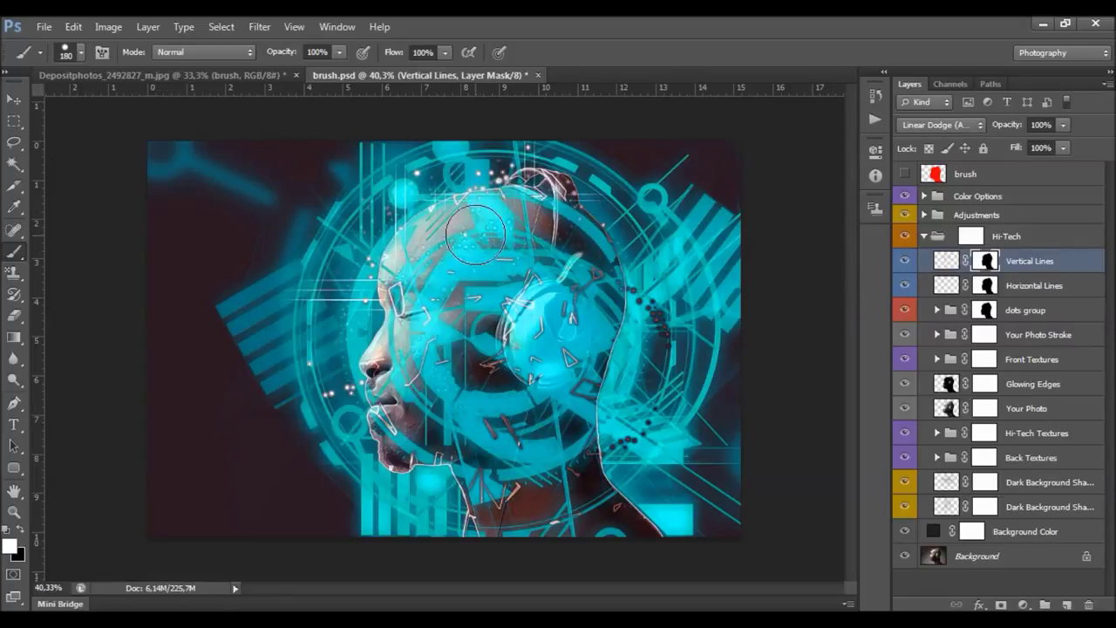
left_click_drag(417, 207, 484, 244)
- Compare the effect with and without the Front Textures group, and leave that group hidden
left_click(995, 367)
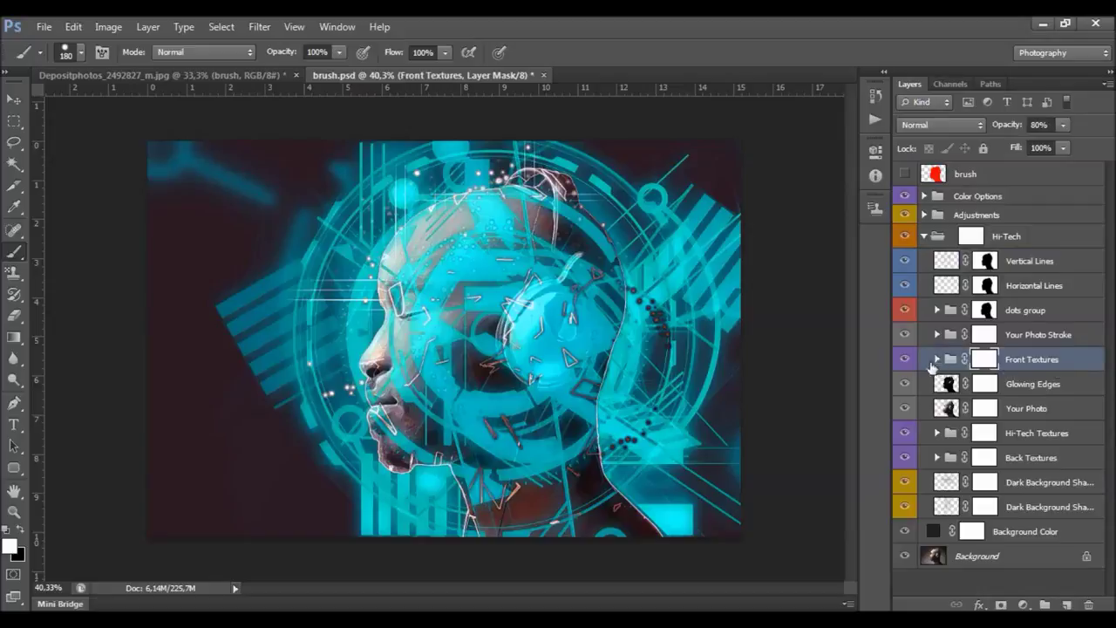
left_click(904, 361)
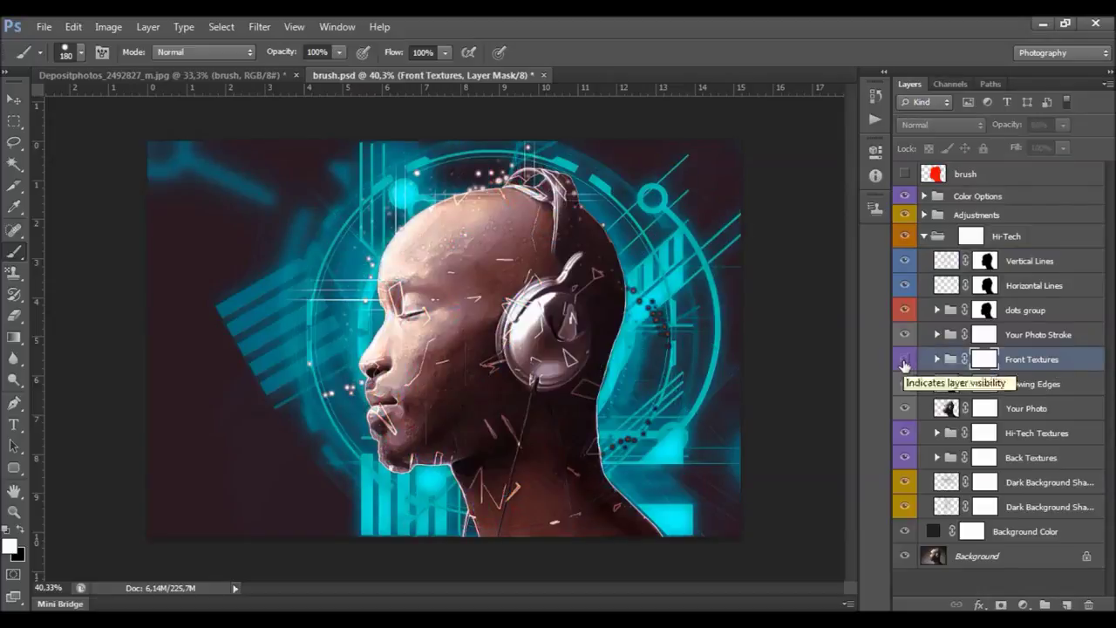
left_click(904, 361)
left_click(904, 361)
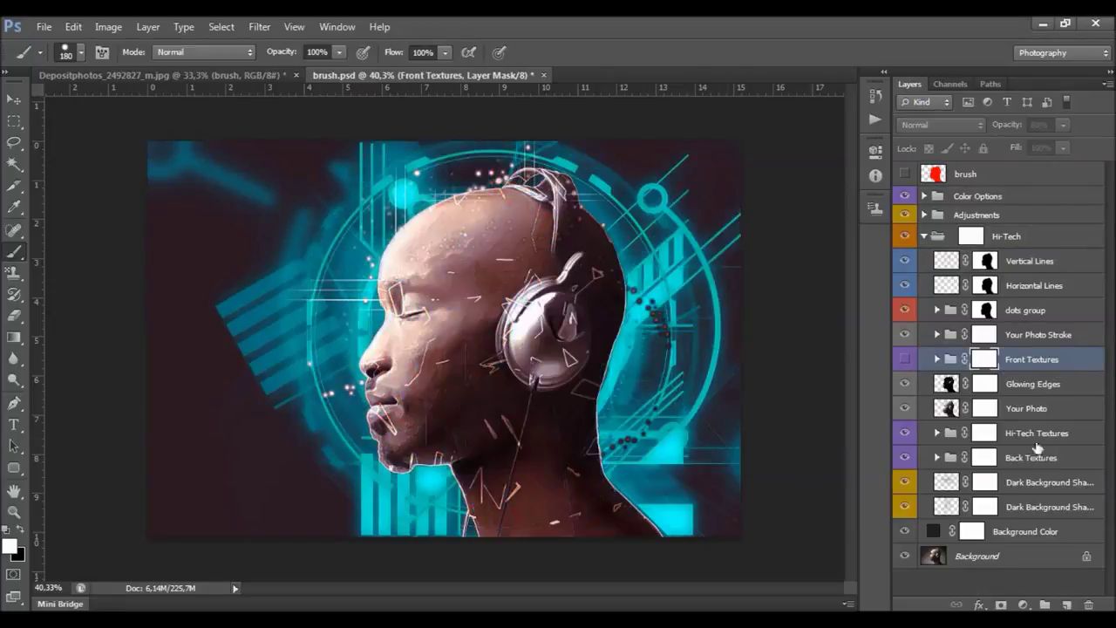
- Toggle the Back Textures and Hi-Tech Textures groups off and on to compare their contribution to the background
left_click(1042, 460)
left_click(904, 458)
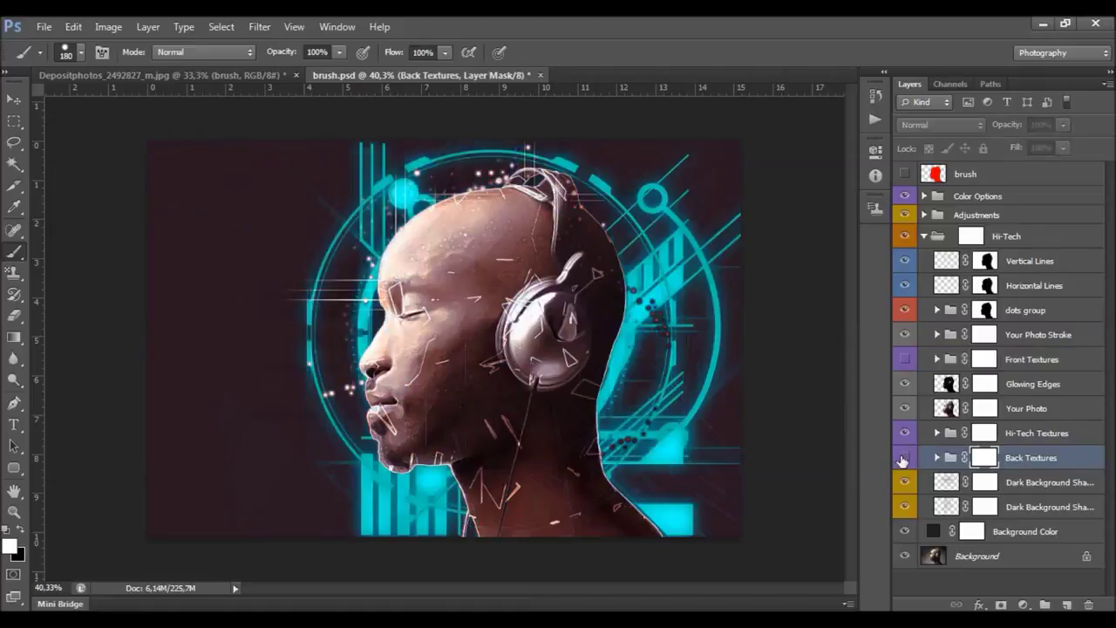
left_click(904, 457)
left_click(1011, 436)
left_click(903, 433)
left_click(902, 434)
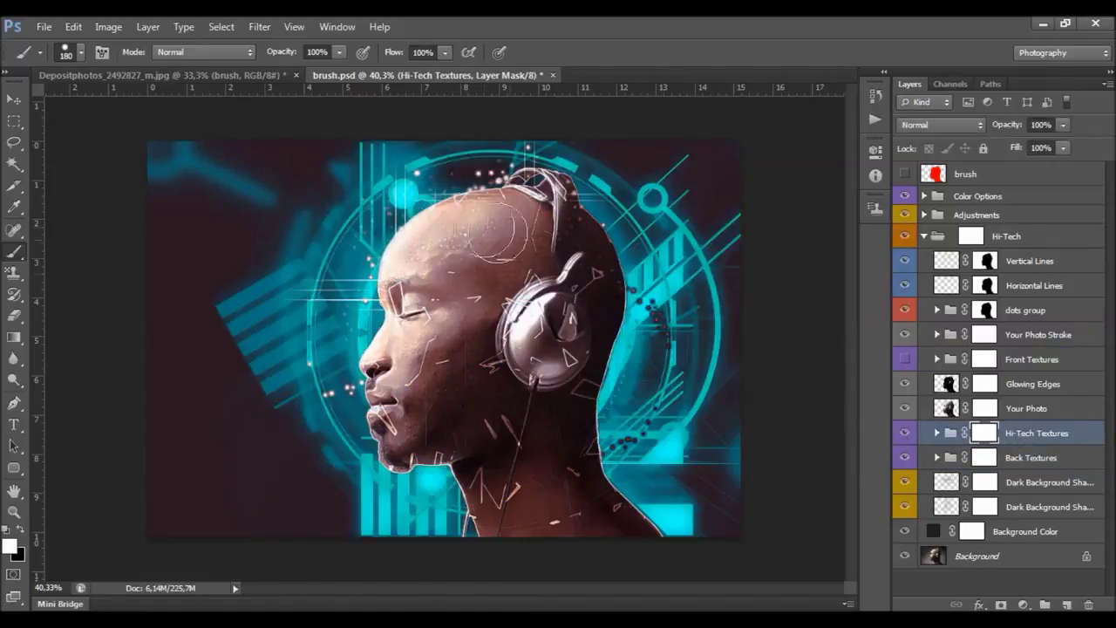
left_click(1019, 462)
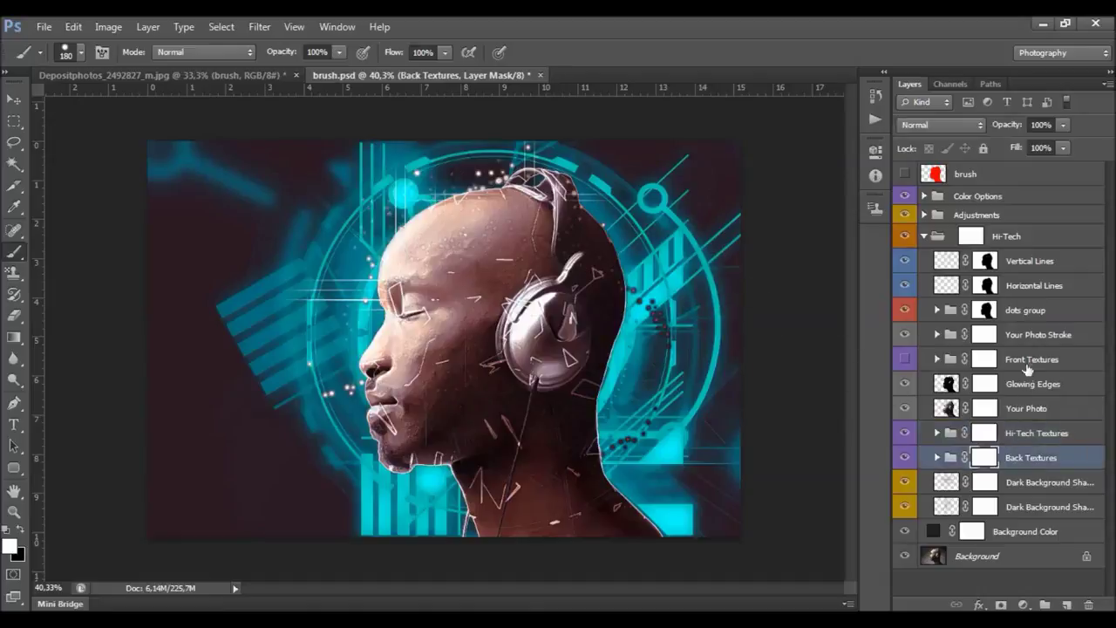
left_click(1027, 363)
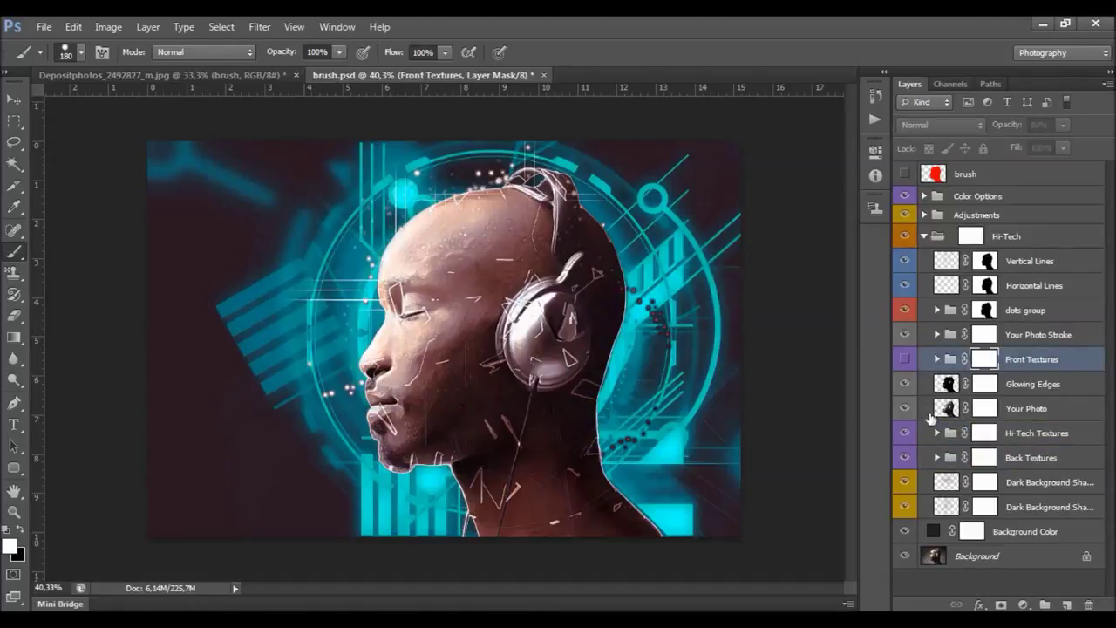
- Expand the Back Textures group and select texture layer 1 to examine the five background texture layers
left_click(942, 460)
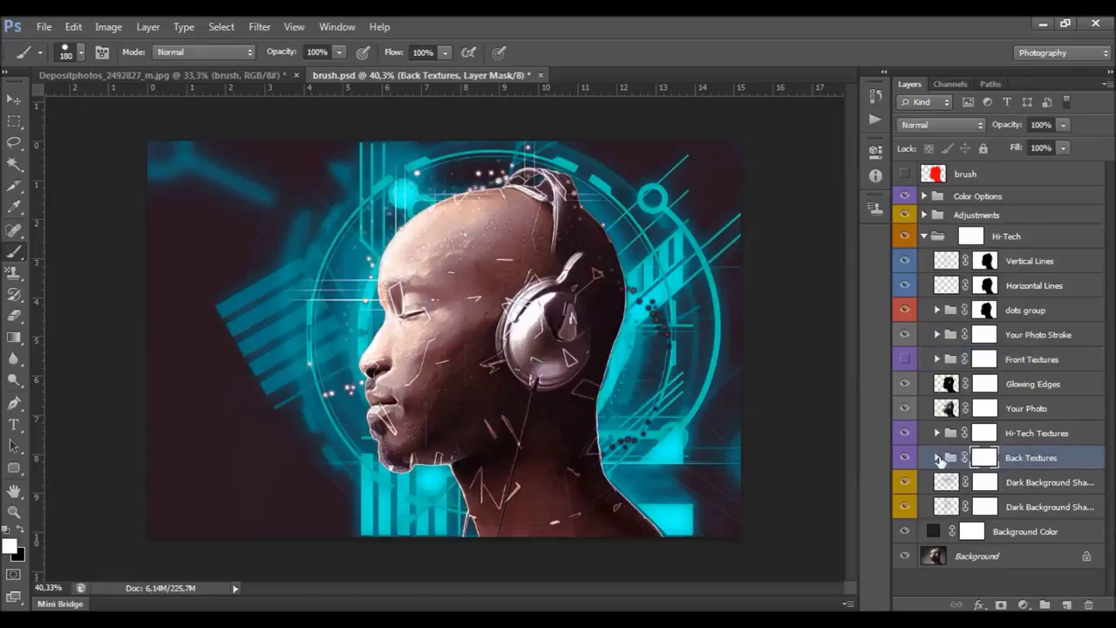
left_click(937, 460)
scroll(959, 445, "down", 2)
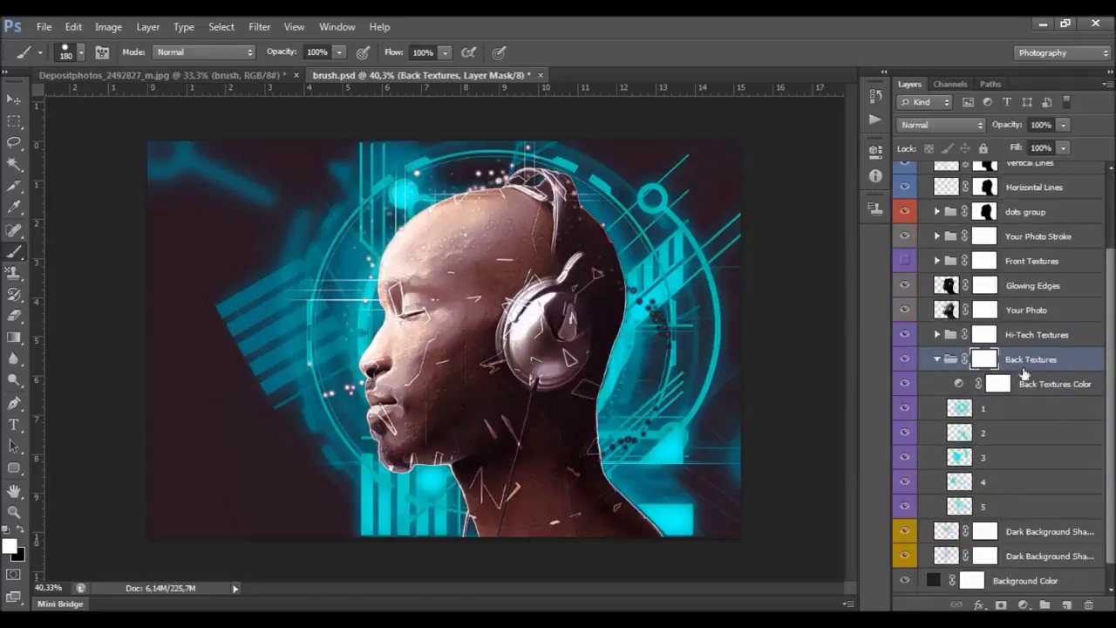
left_click(1011, 410)
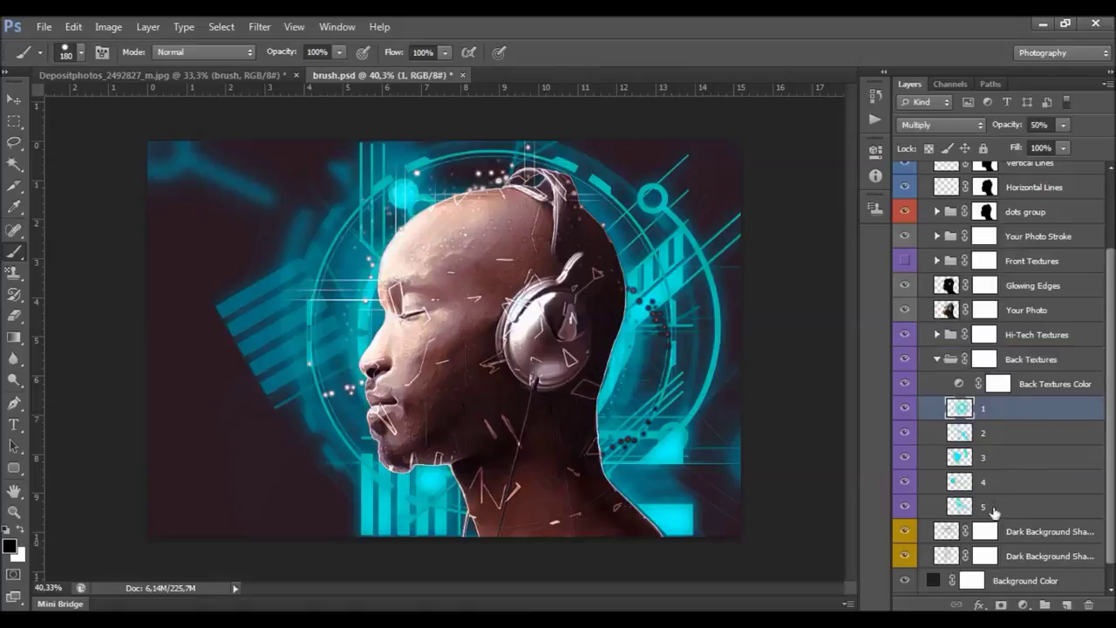
- Set the hue of the Back Textures Color adjustment to -25 and collapse the Back Textures group
left_click(1032, 392)
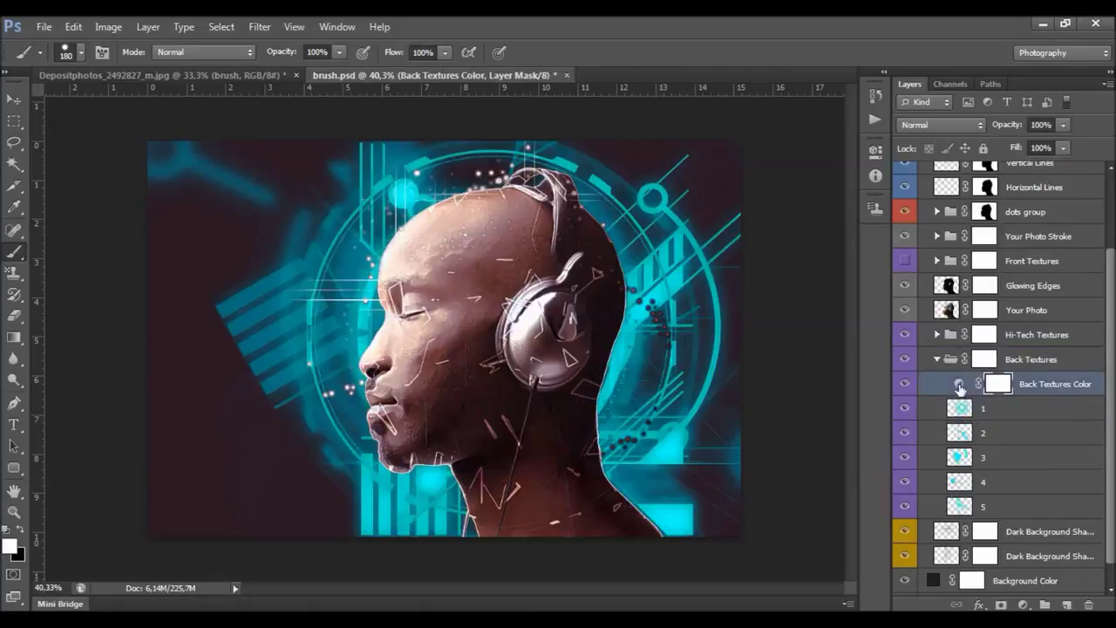
double_click(959, 385)
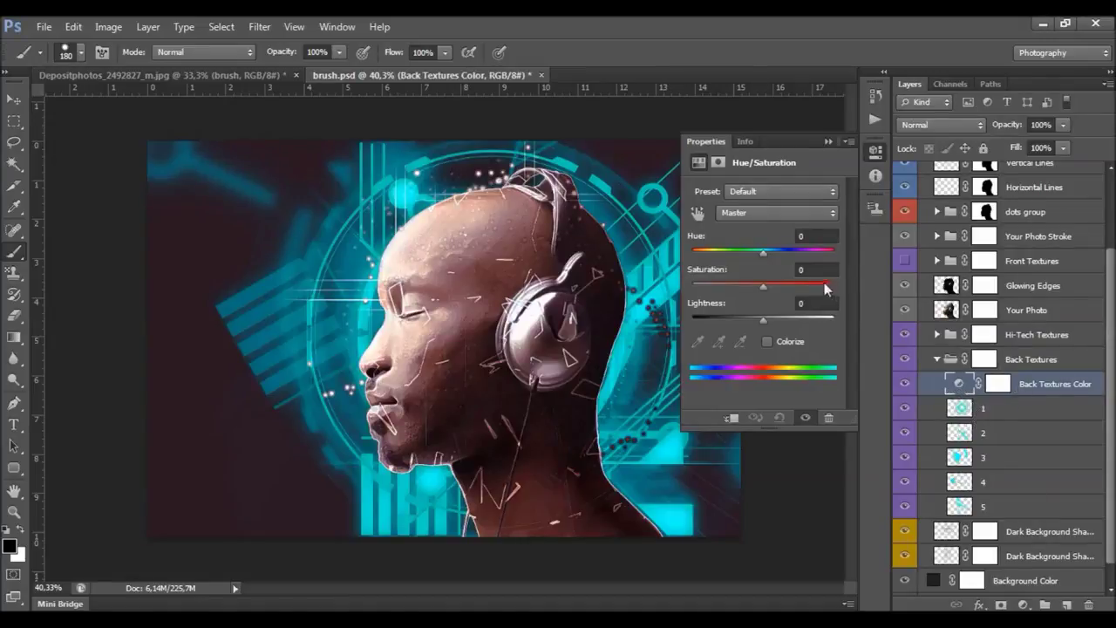
mouse_move(756, 255)
left_mouse_down()
mouse_move(710, 255)
mouse_move(758, 260)
mouse_move(744, 258)
left_mouse_up()
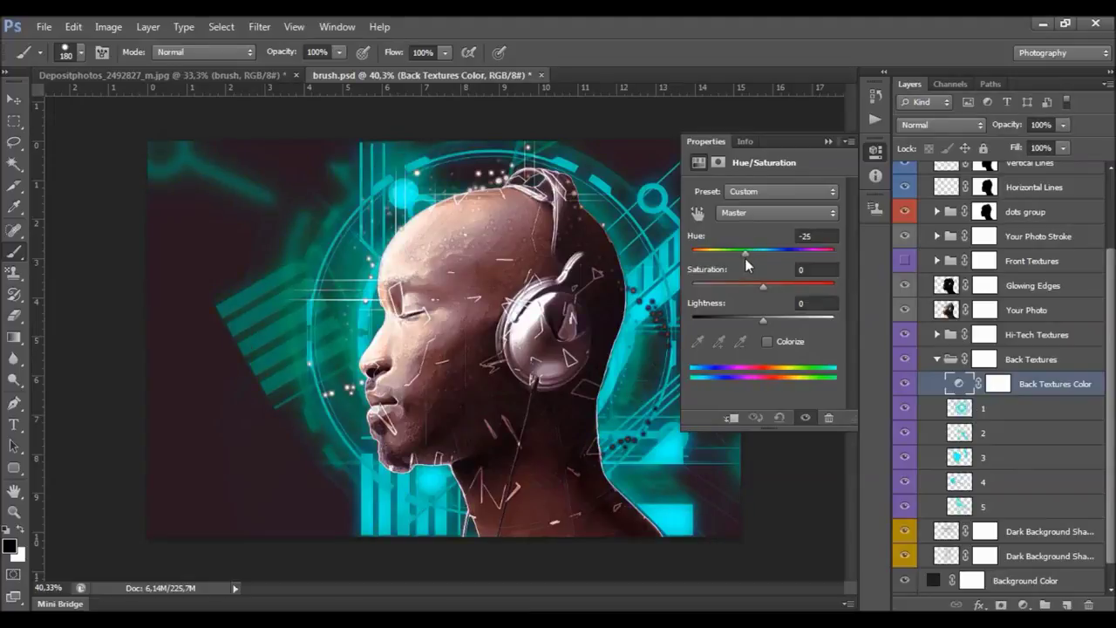
left_click(827, 141)
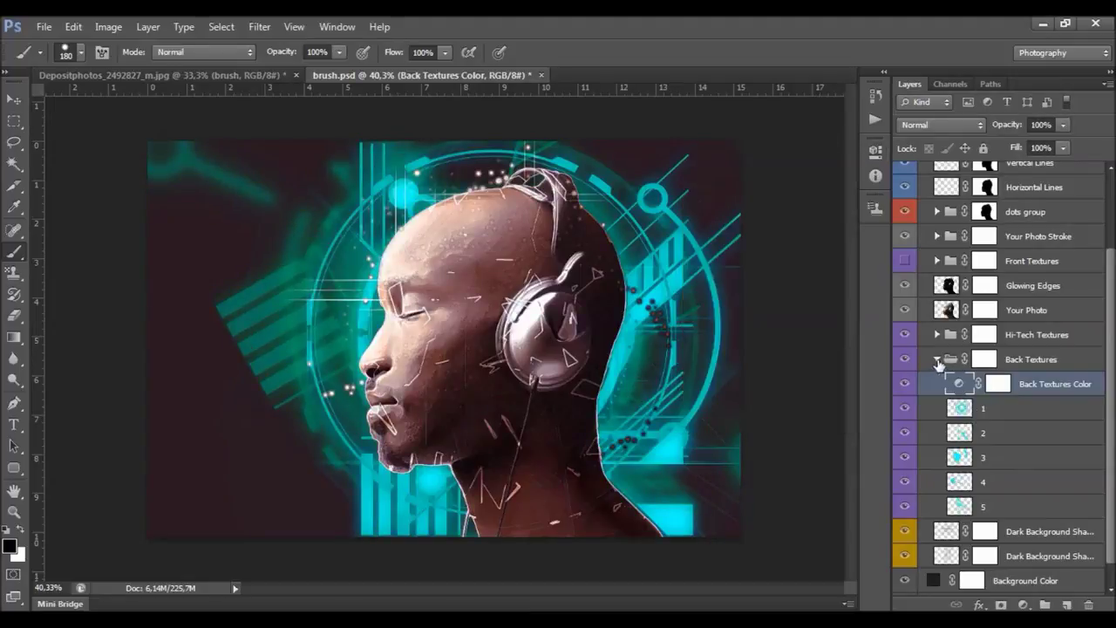
left_click(938, 360)
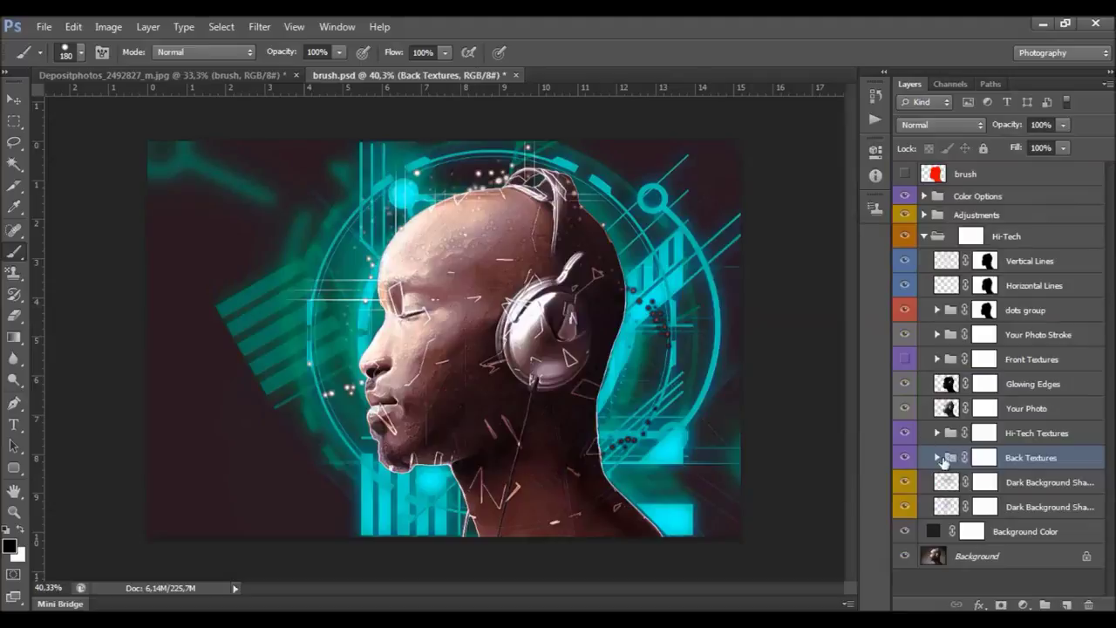
- Reopen the Back Textures group and toggle texture layer 1 off and on to check its effect
left_click(938, 457)
scroll(1009, 473, "down", 1)
left_click(906, 458)
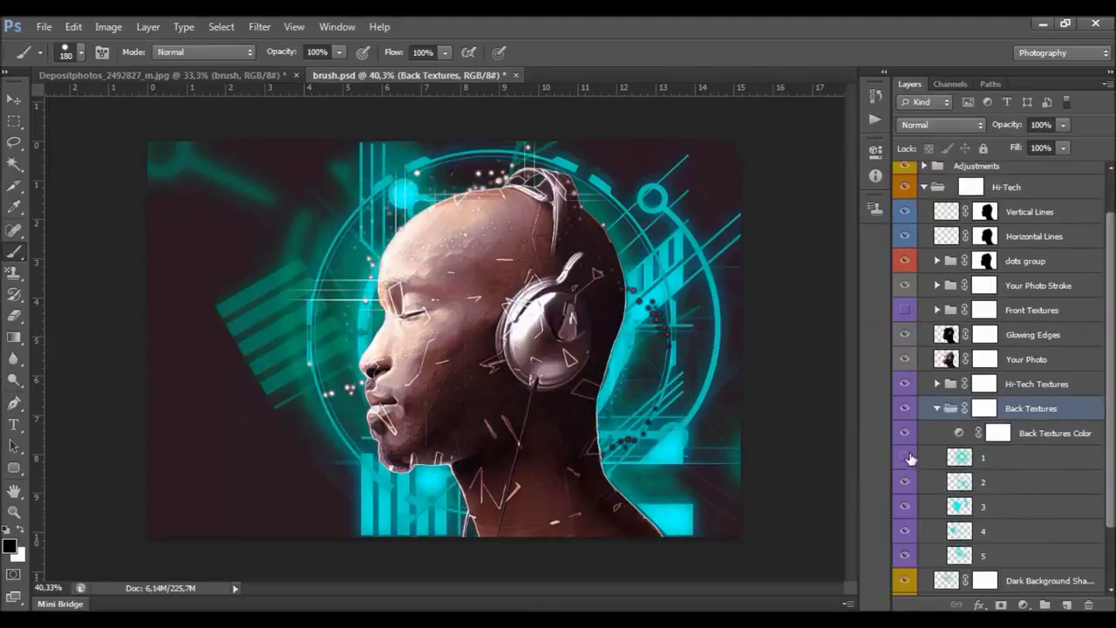
left_click(904, 457)
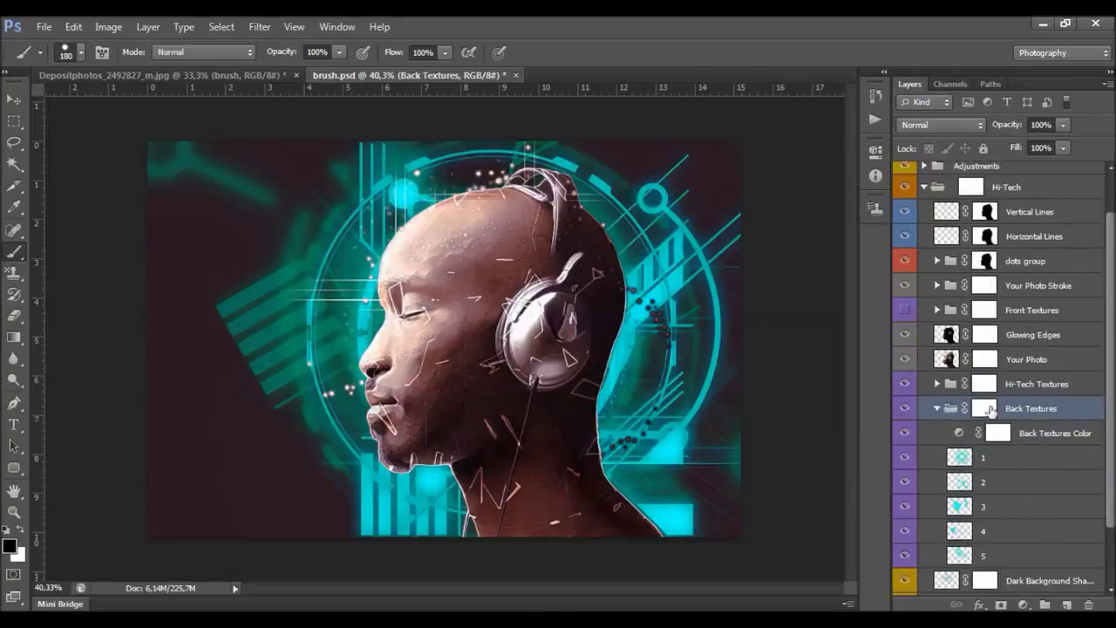
- Try hiding the upper-left background texture with black on the Back Textures mask, undo the stroke, and collapse the group
left_click(983, 408)
key("x")
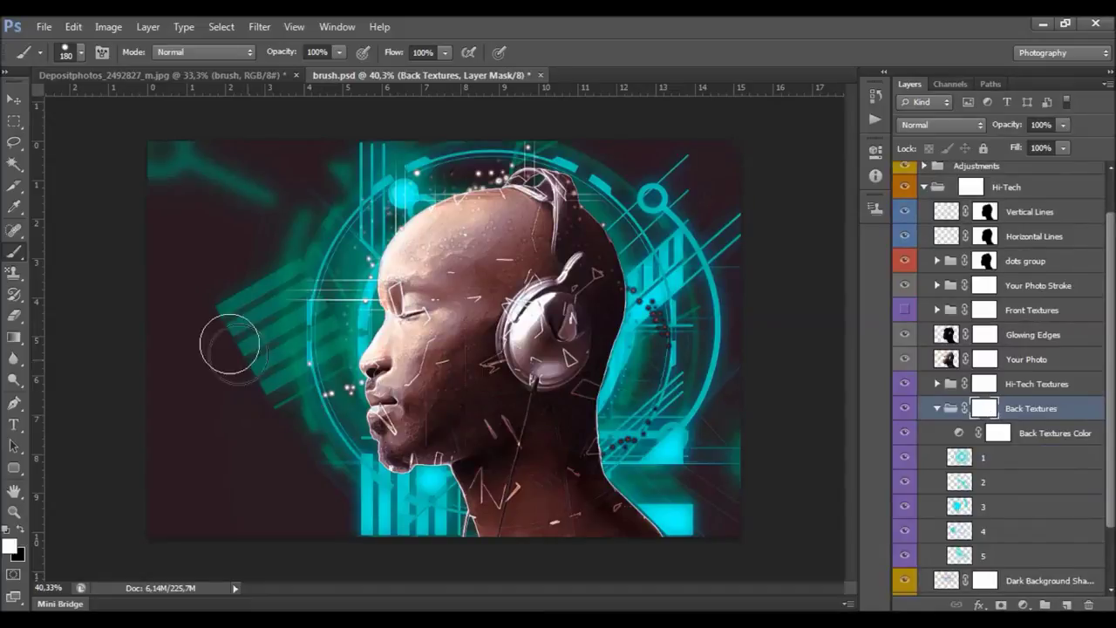
left_click(20, 529)
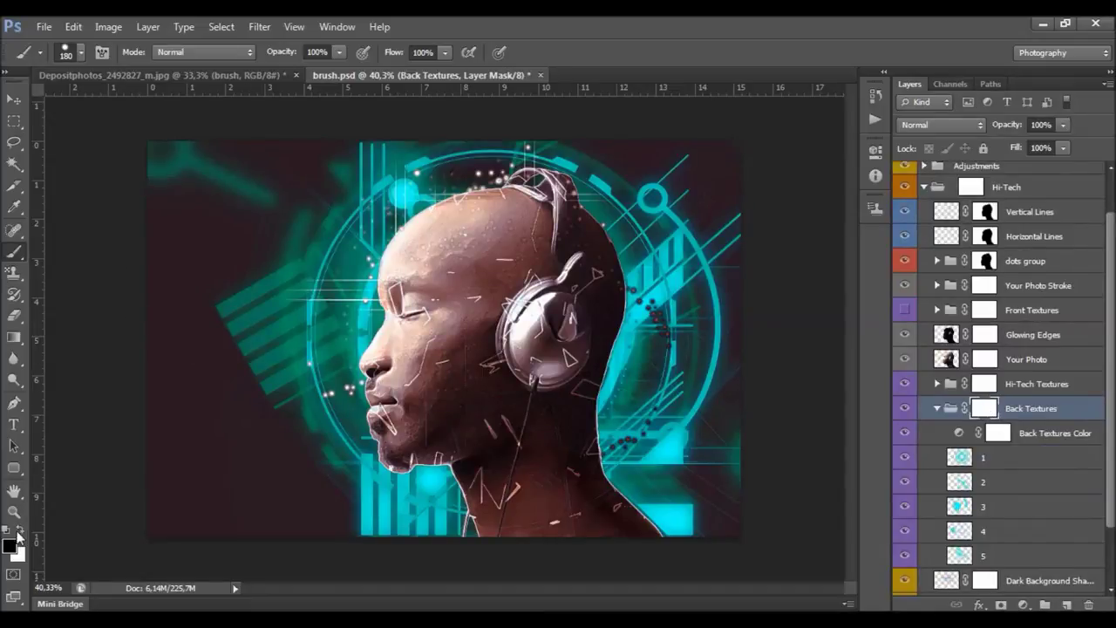
mouse_move(229, 174)
left_mouse_down()
mouse_move(224, 187)
mouse_move(209, 155)
mouse_move(143, 194)
left_mouse_up()
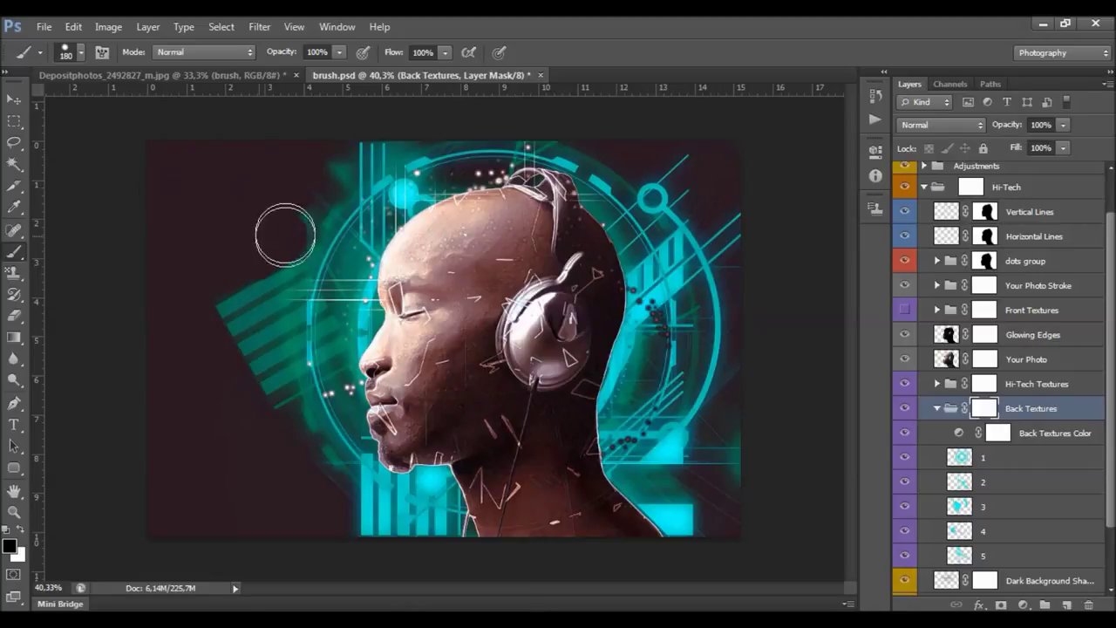
key("ctrl+z")
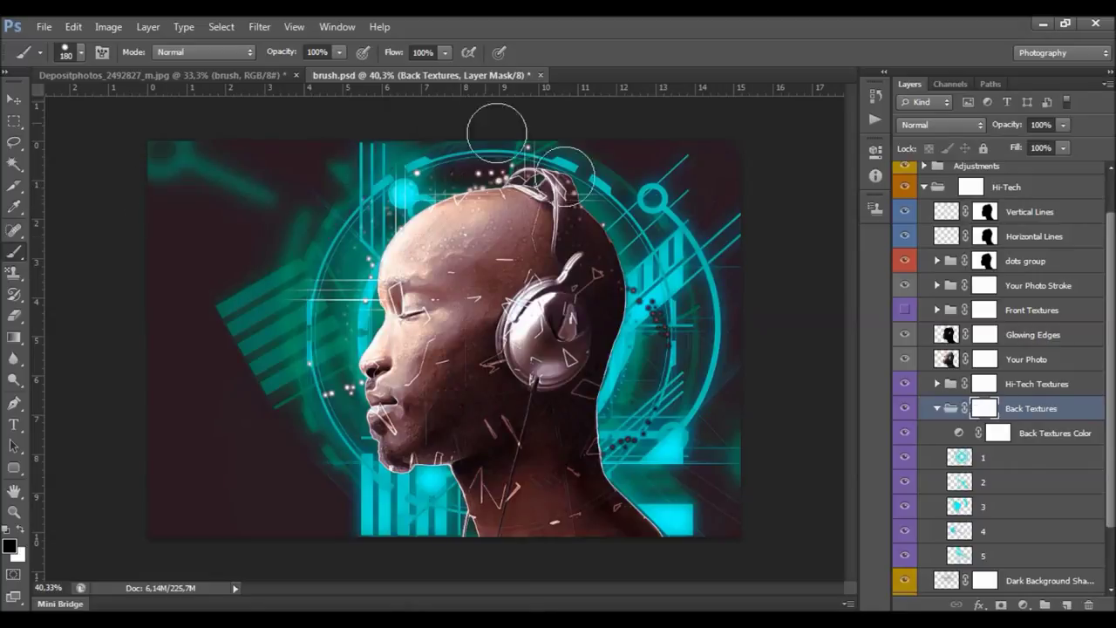
left_click(937, 408)
- Expand the Hi-Tech Textures group and make sure its Hi-Tech Texture 1 subgroup is visible
left_click(974, 439)
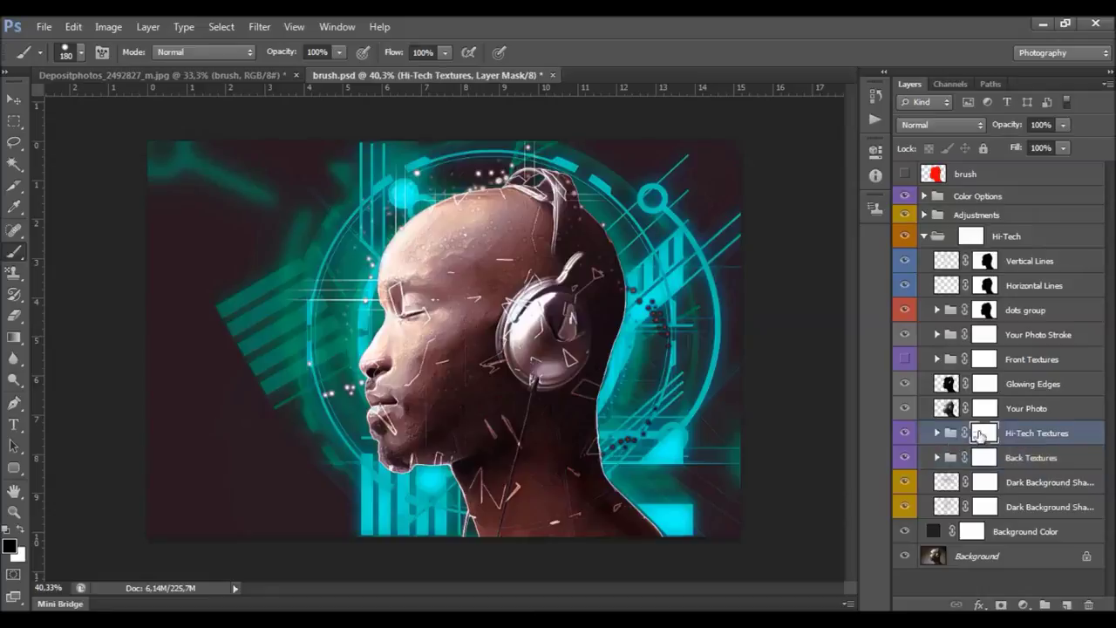
left_click(937, 432)
scroll(1008, 451, "down", 3)
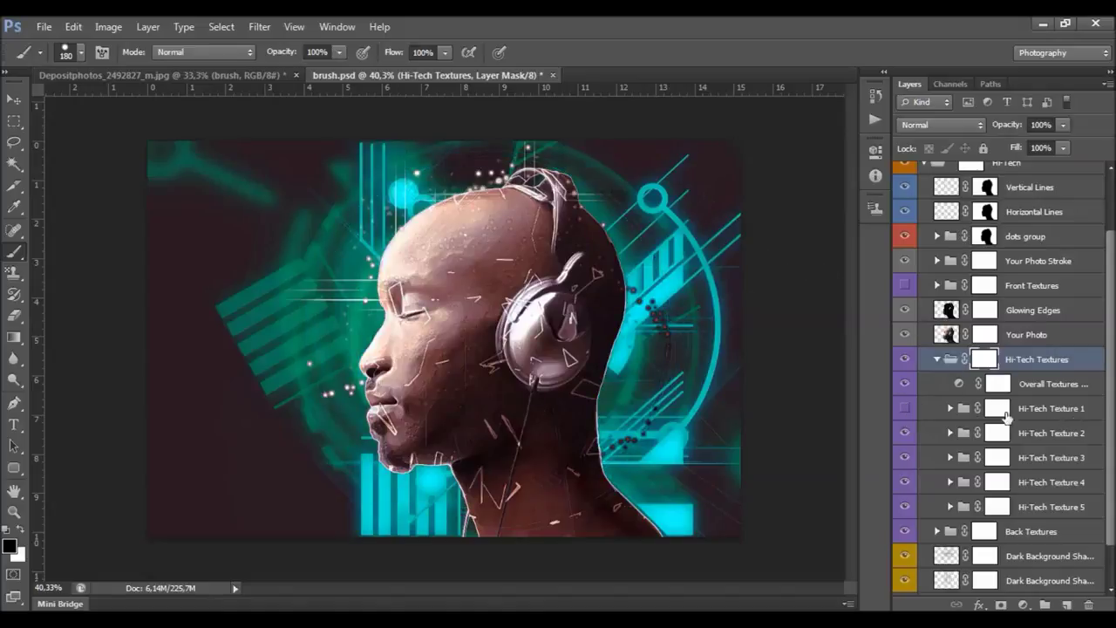
left_click(903, 408)
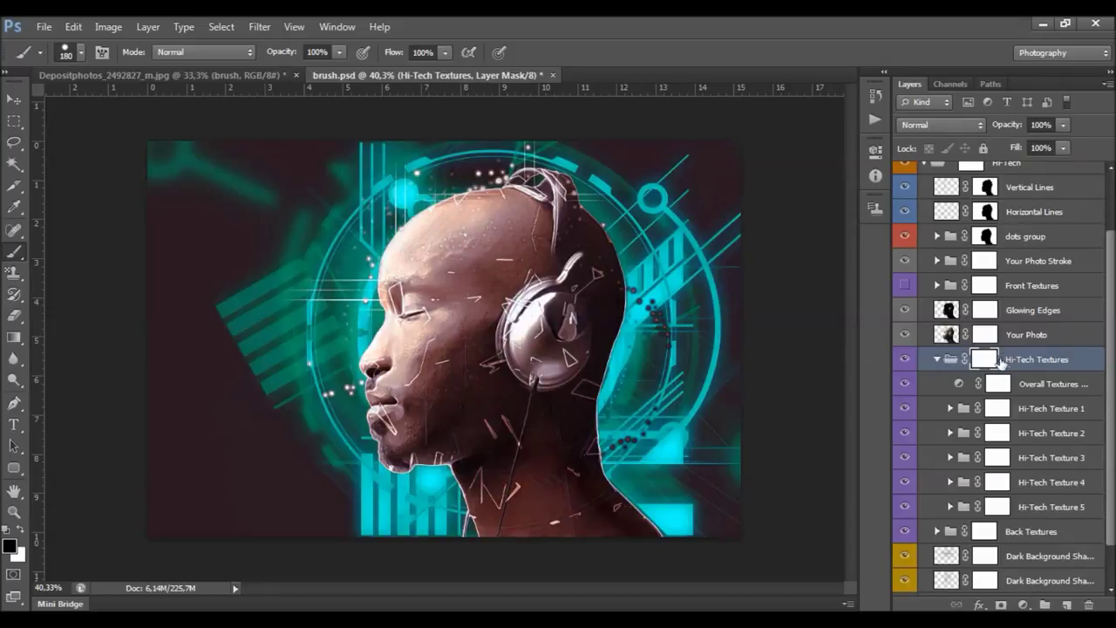
- Select the Hi-Tech Texture 1 mask and toggle that subgroup's visibility to check the circular texture around the head
left_click(998, 408)
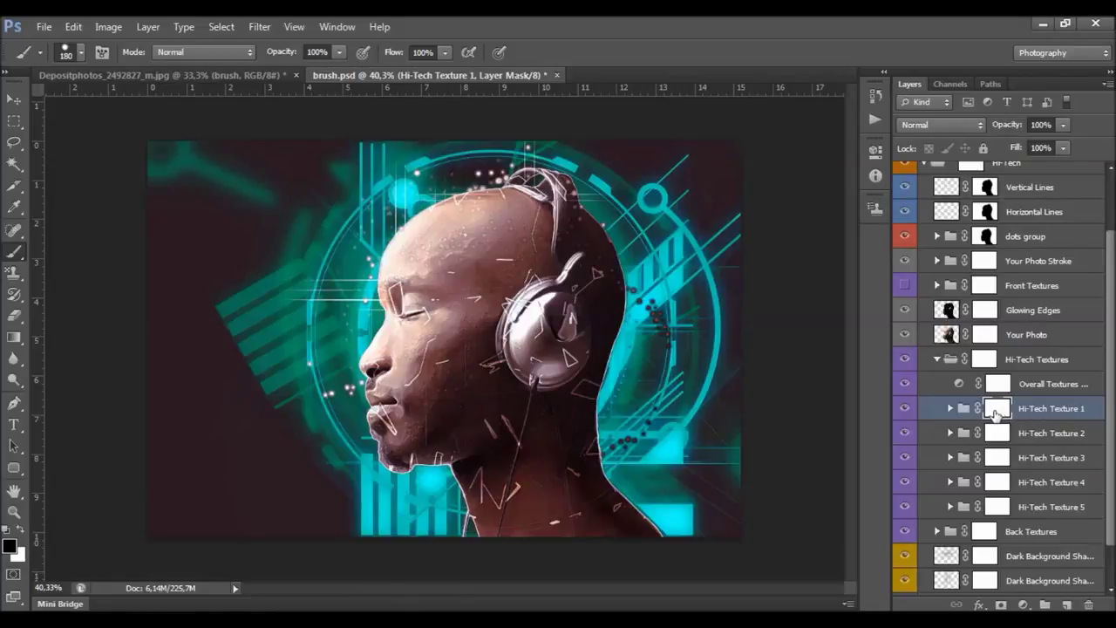
left_click(905, 409)
left_click(905, 409)
right_click(714, 403)
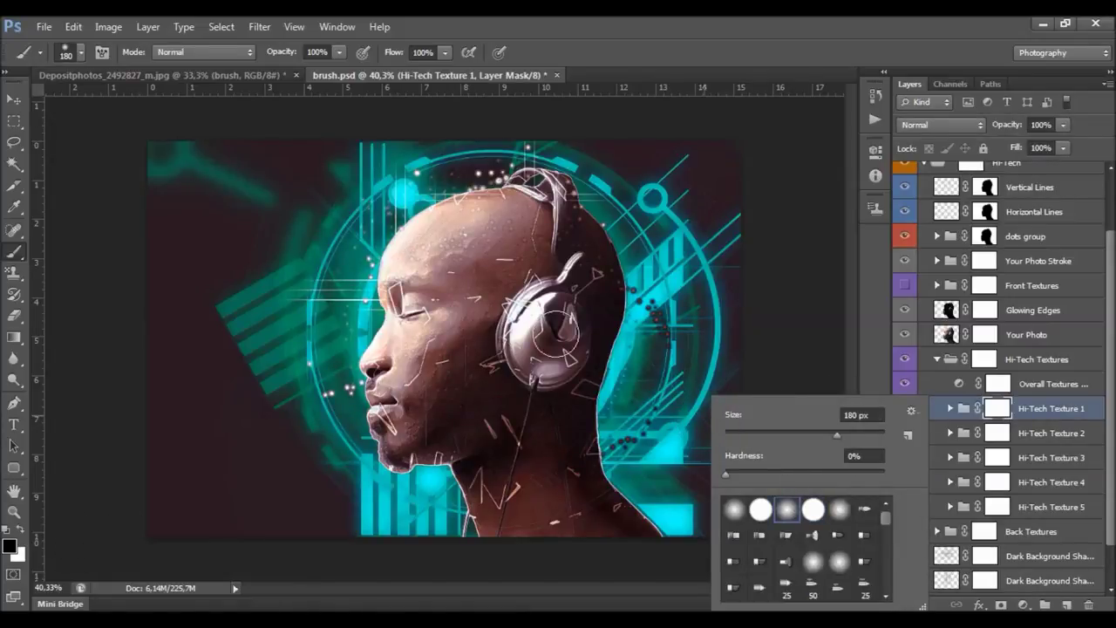
left_click(566, 329)
mouse_move(621, 260)
left_mouse_down()
mouse_move(585, 215)
mouse_move(613, 197)
mouse_move(583, 192)
mouse_move(577, 169)
mouse_move(521, 162)
left_mouse_up()
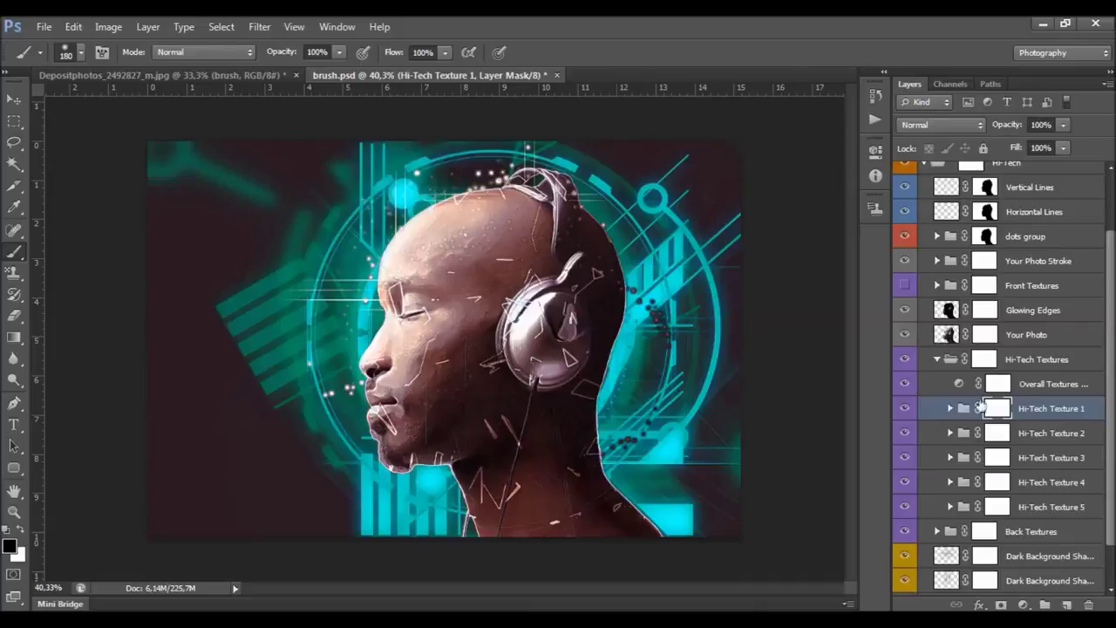
- Select the mask of the Hi-Tech Textures group, and move on to its Overall Textures Color adjustment layer
left_click(983, 361)
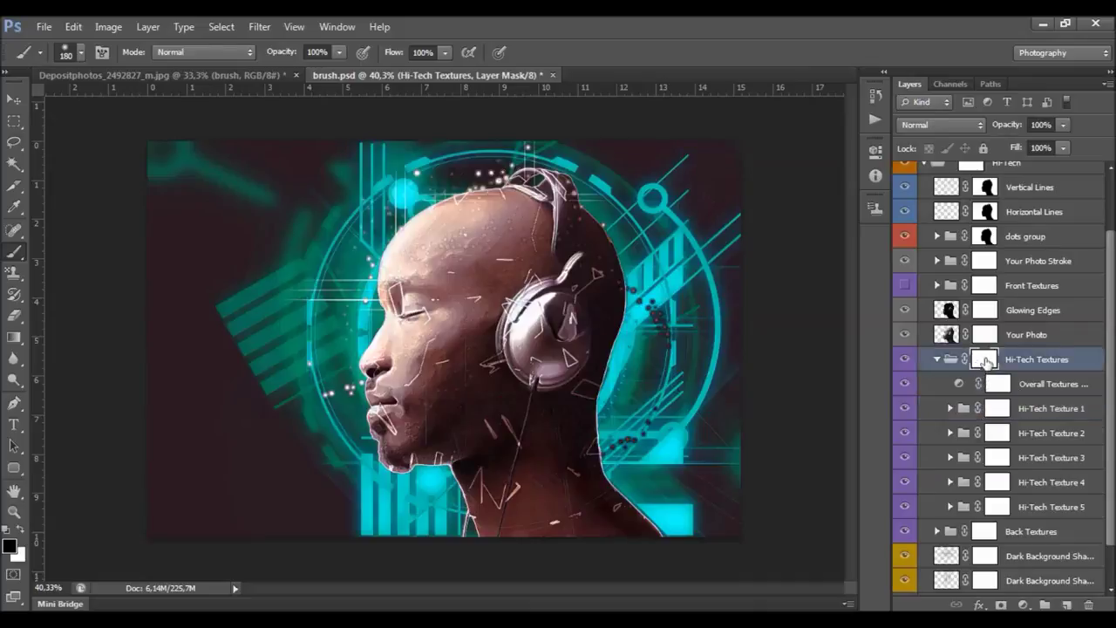
mouse_move(695, 321)
left_mouse_down()
mouse_move(720, 226)
mouse_move(662, 218)
mouse_move(644, 193)
mouse_move(585, 190)
mouse_move(501, 162)
mouse_move(413, 188)
mouse_move(336, 258)
left_mouse_up()
left_click(994, 366, "shift")
left_click(999, 384)
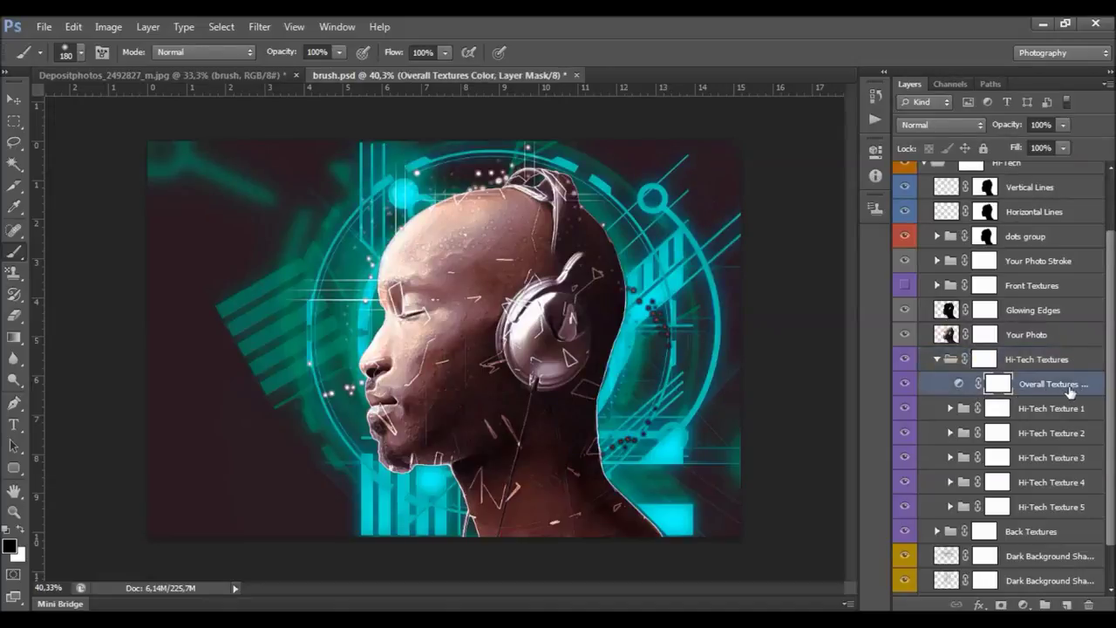
- Collapse the Hi-Tech Textures group and toggle its visibility to check its effect on the artwork
mouse_move(888, 382)
left_mouse_down()
mouse_move(849, 381)
mouse_move(885, 384)
left_mouse_up()
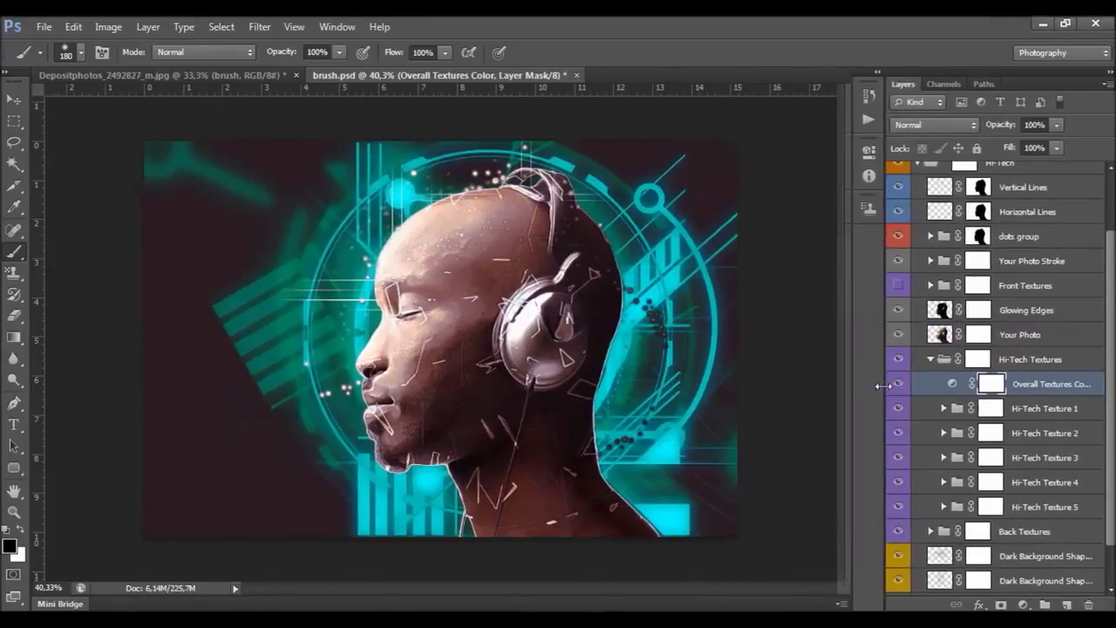
left_click(930, 360)
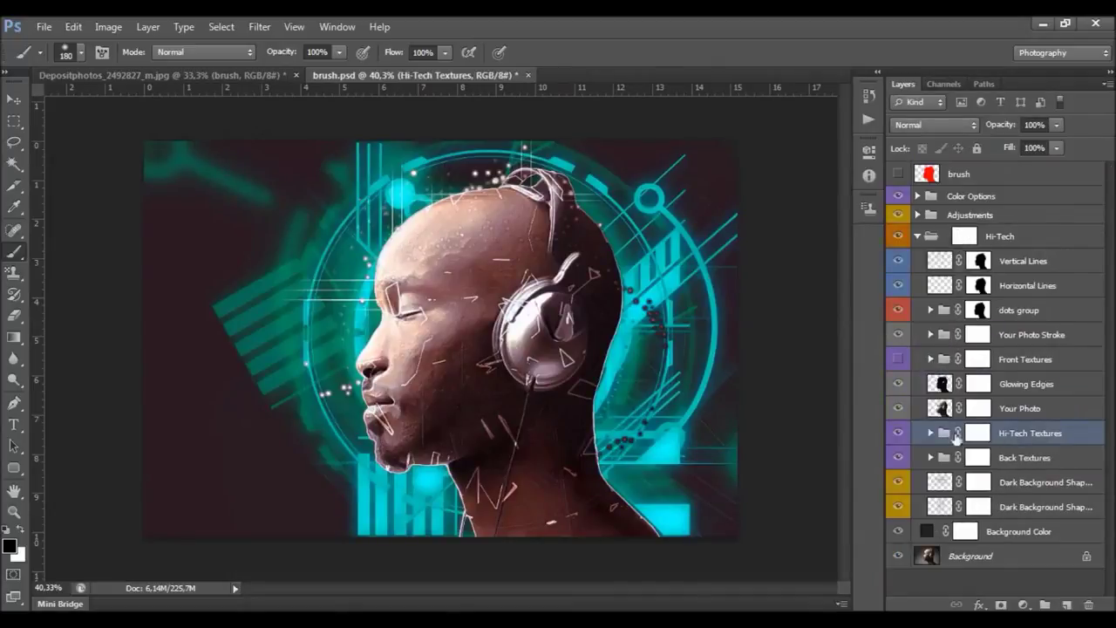
left_click(897, 433)
left_click(899, 433)
- Set the hue of the Overall Textures Color adjustment inside Hi-Tech Textures to -24, and collapse the group
left_click(930, 433)
double_click(954, 457)
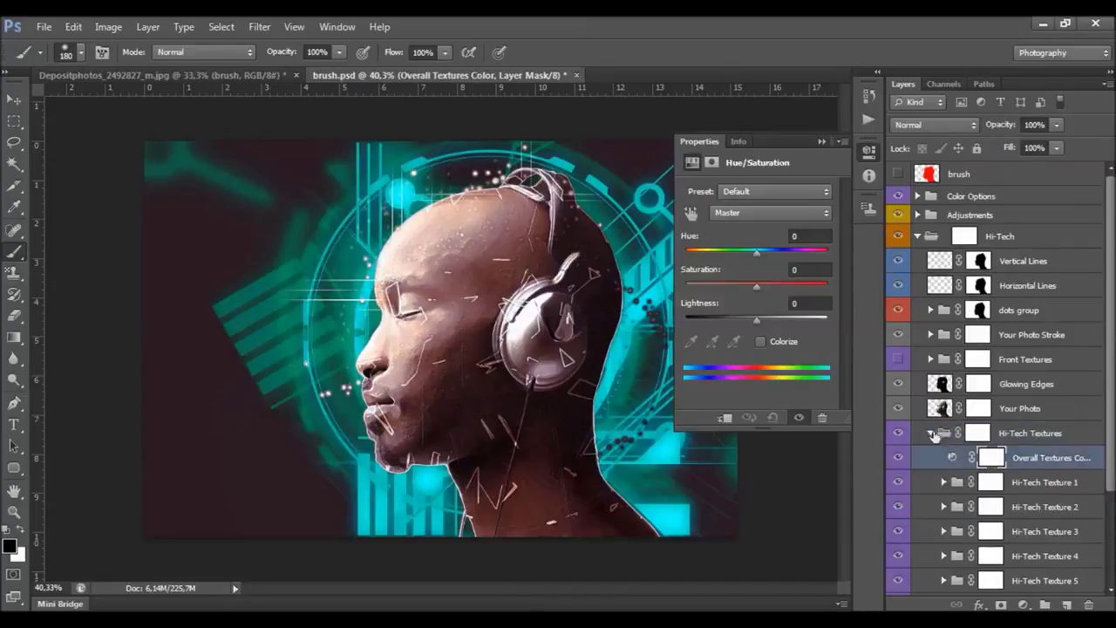
mouse_move(755, 252)
left_mouse_down()
mouse_move(724, 252)
mouse_move(739, 256)
left_mouse_up()
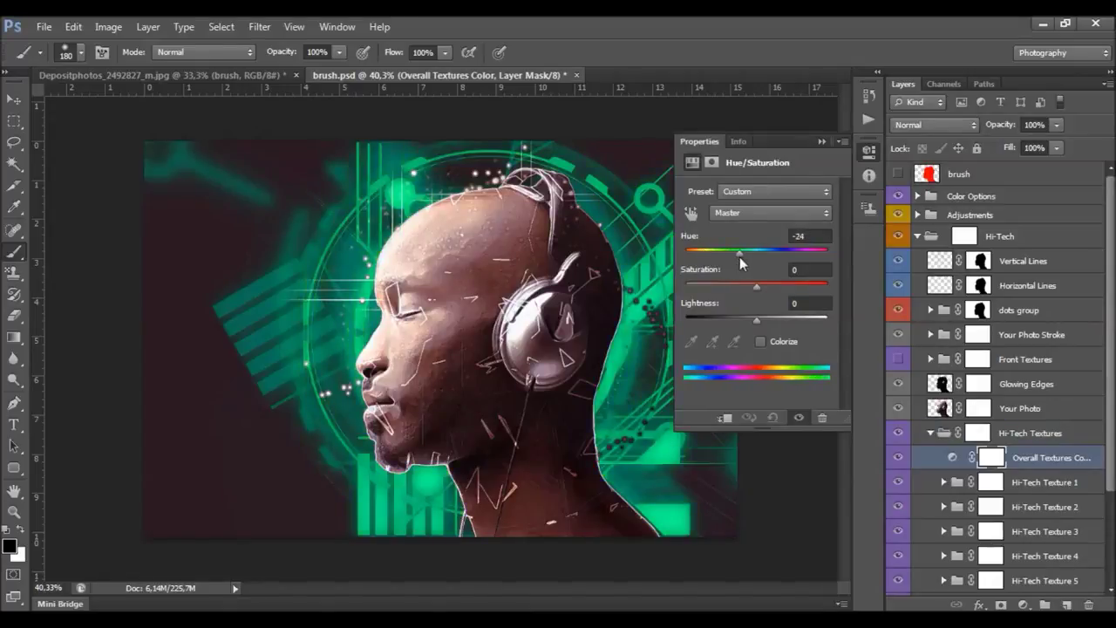
left_click(822, 143)
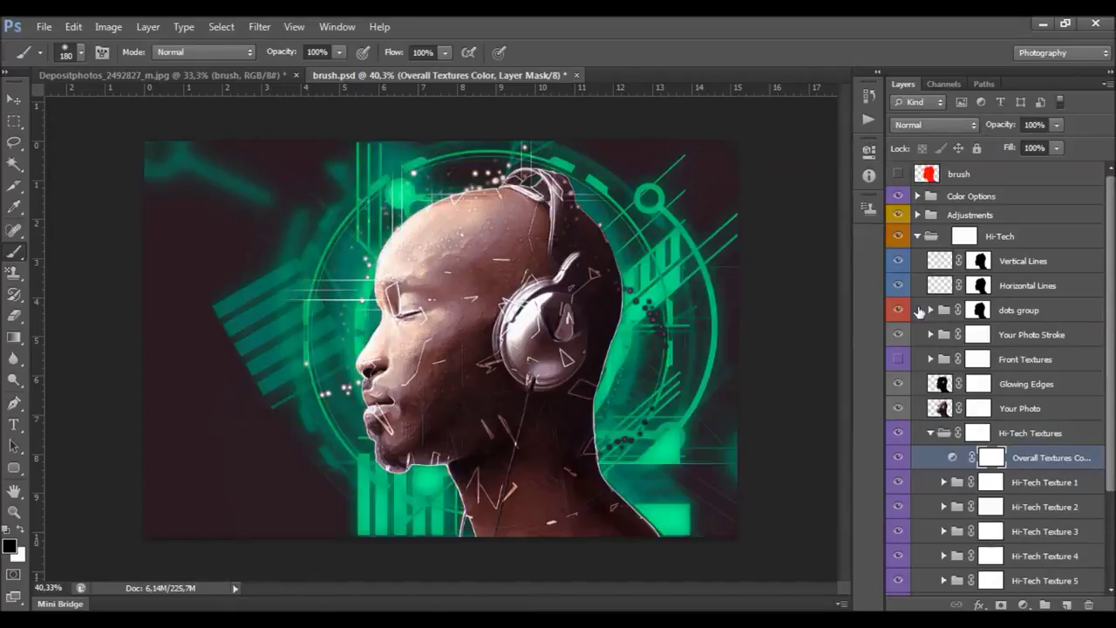
left_click(930, 433)
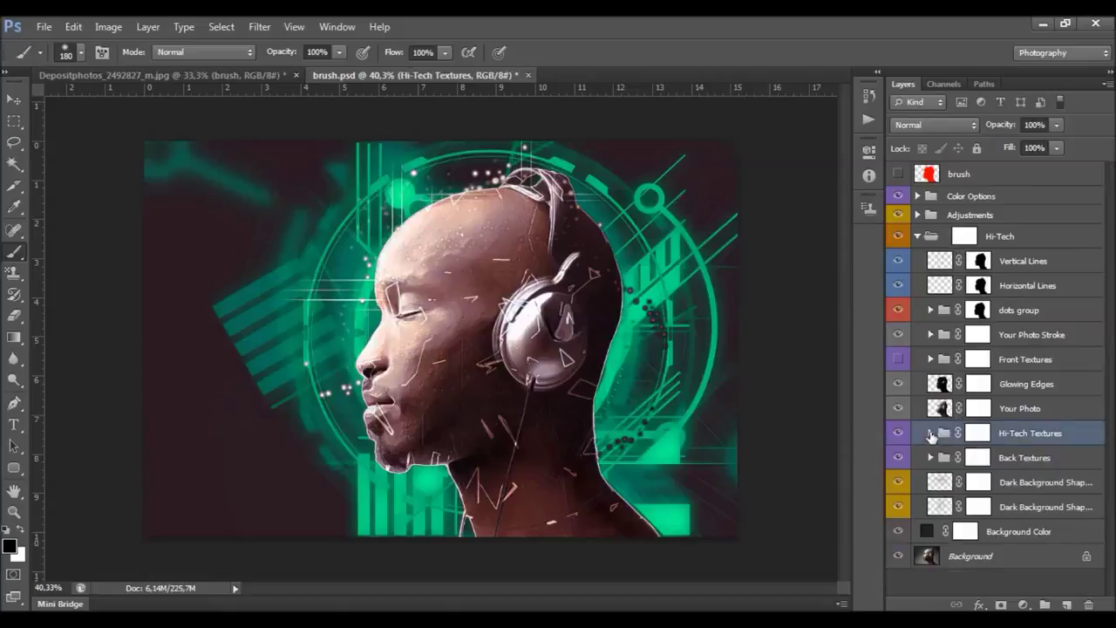
- Examine the two Dark Background Shape layers and toggle the visibility of Dark Background Shape 1 to check its effect
left_click(1050, 481)
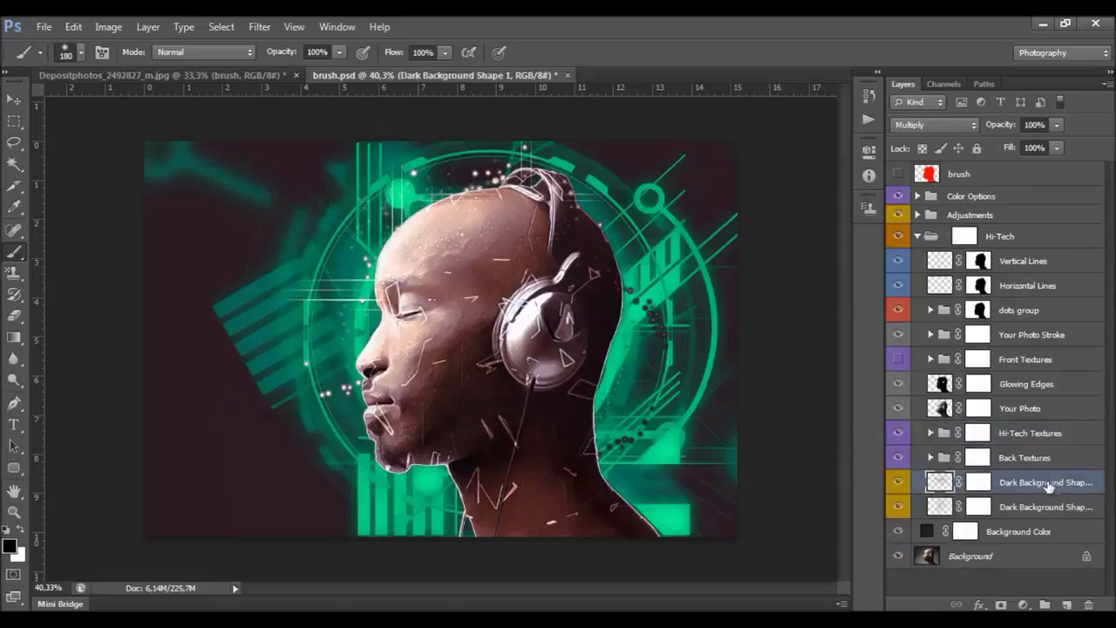
left_click(1027, 506)
left_click(1027, 489)
left_click(899, 481)
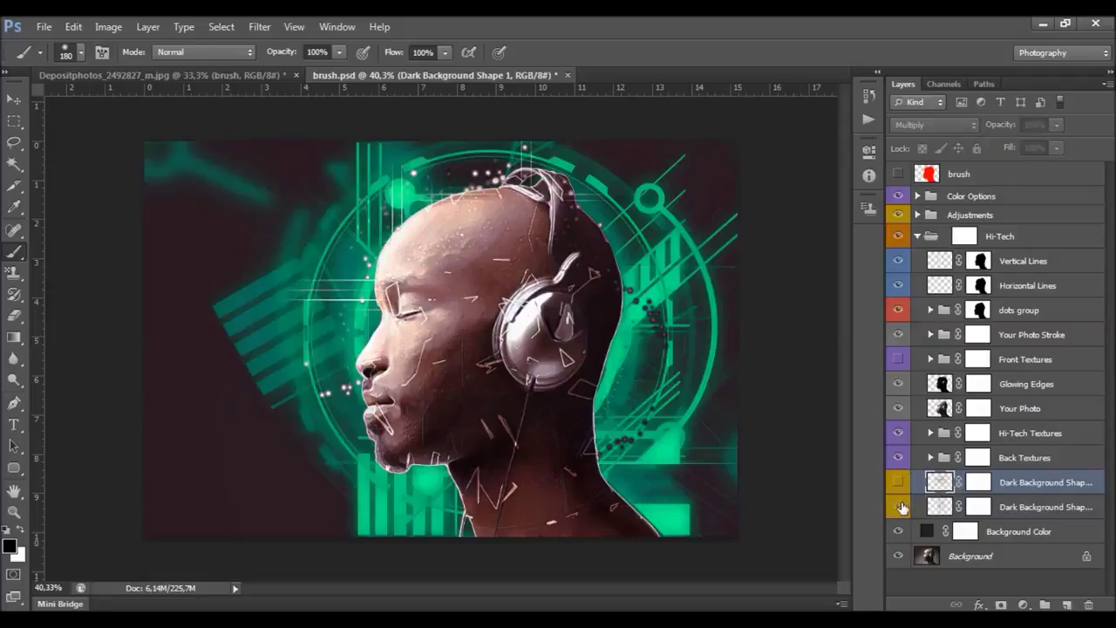
left_click(901, 493)
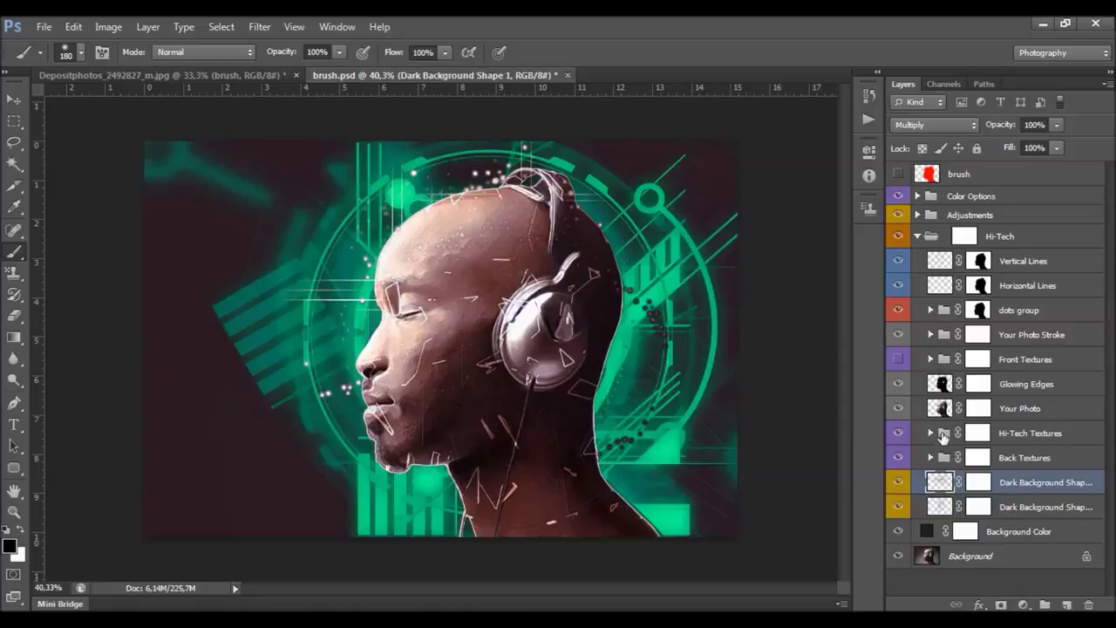
- Select the Your Photo layer and toggle its visibility to examine what it contributes
left_click(1018, 410)
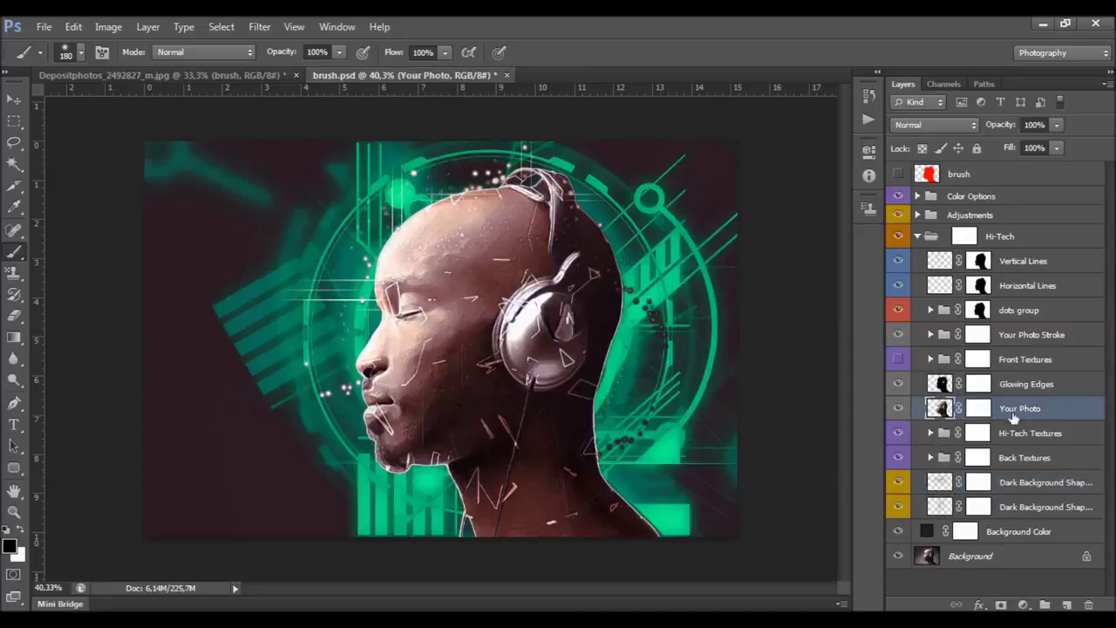
left_click(899, 410)
left_click(899, 409)
left_click(897, 409)
left_click(898, 409)
- Try hiding part of the headphone earcup with black on the Your Photo mask, and undo the stroke
left_click(978, 410)
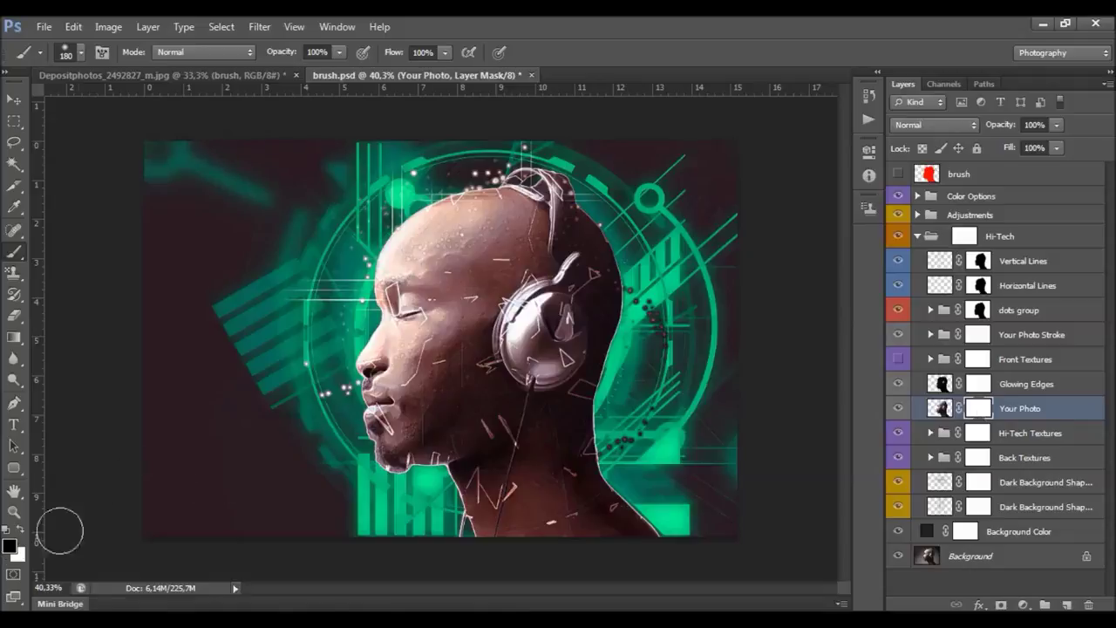
left_click_drag(544, 316, 548, 309)
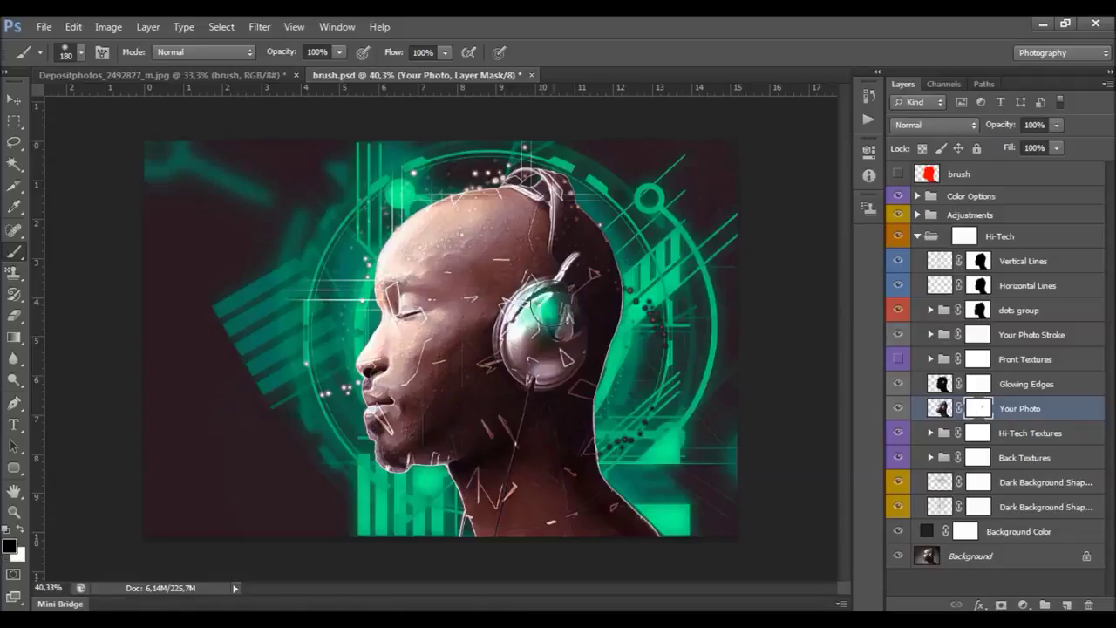
key("ctrl+z")
- With a 91 px brush, hide the headband with black on the Your Photo mask and paint most of it back with white
right_click(562, 183)
left_click_drag(708, 225, 641, 222)
key("Return")
mouse_move(523, 179)
left_mouse_down()
mouse_move(558, 188)
mouse_move(564, 245)
left_mouse_up()
key("ctrl+z")
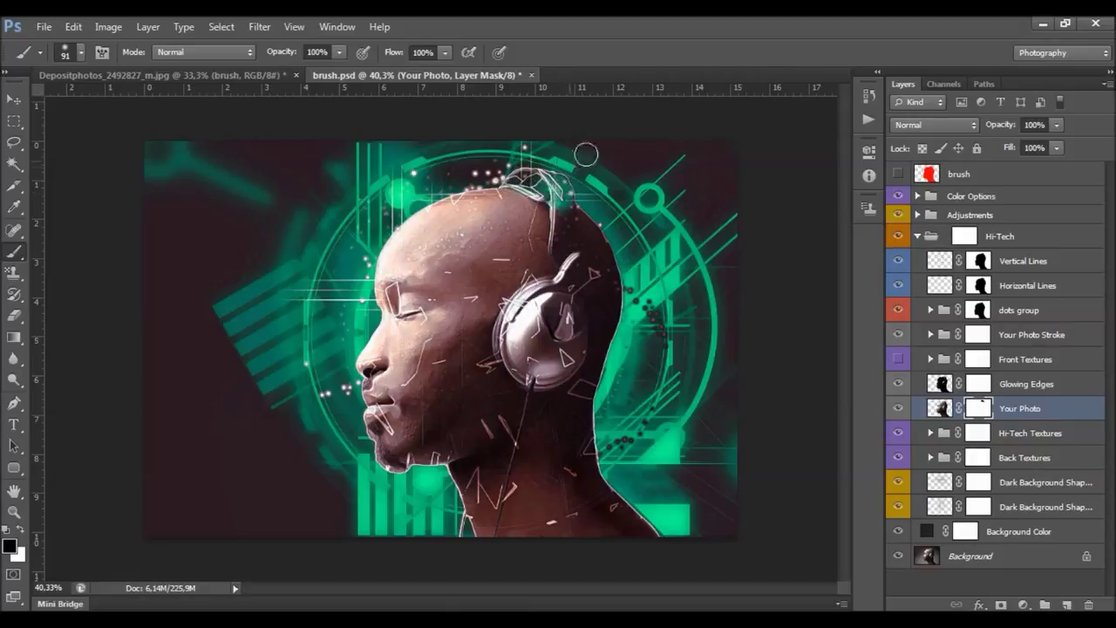
left_click(24, 529)
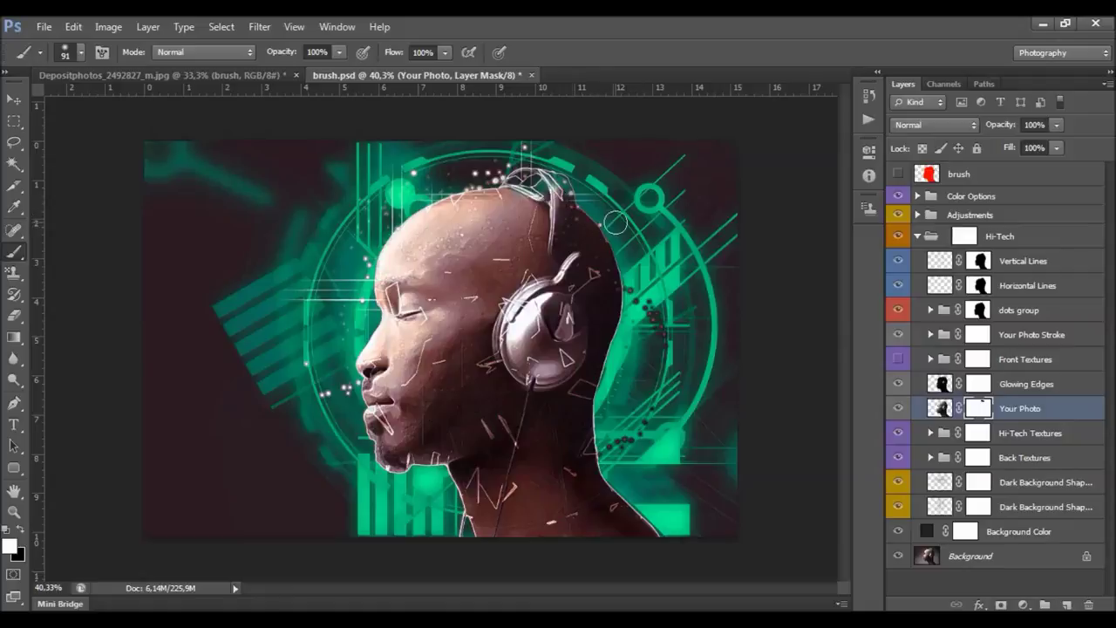
- Select the Glowing Edges layer and toggle its visibility several times to compare the portrait with and without it
left_click(1003, 388)
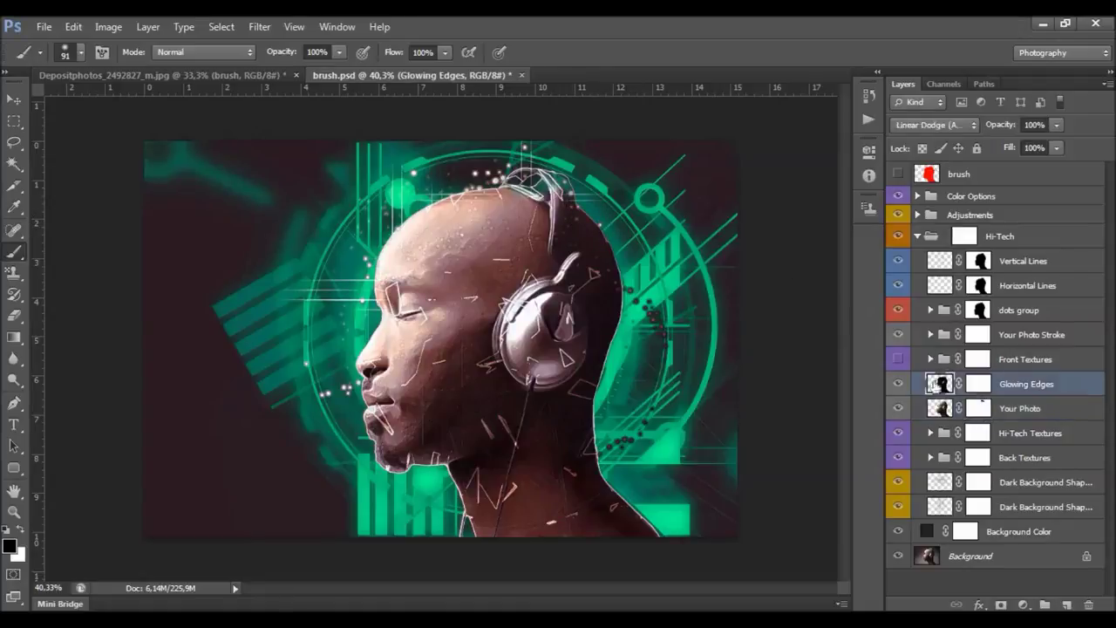
left_click(896, 384)
left_click(896, 384)
left_click(897, 385)
left_click(899, 385)
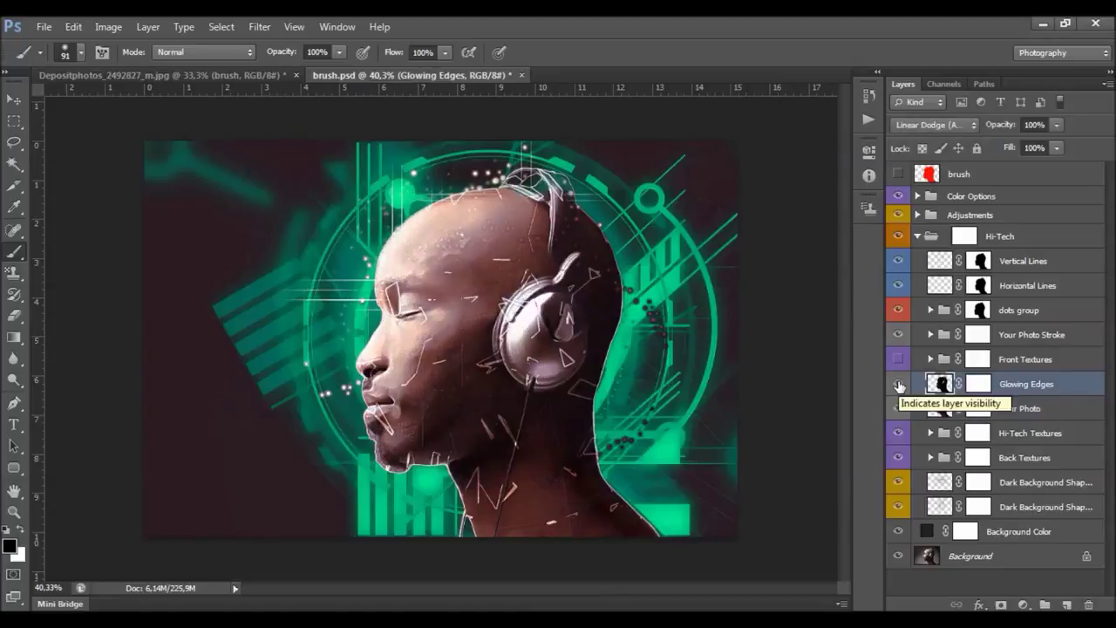
left_click(899, 385)
left_click(900, 387)
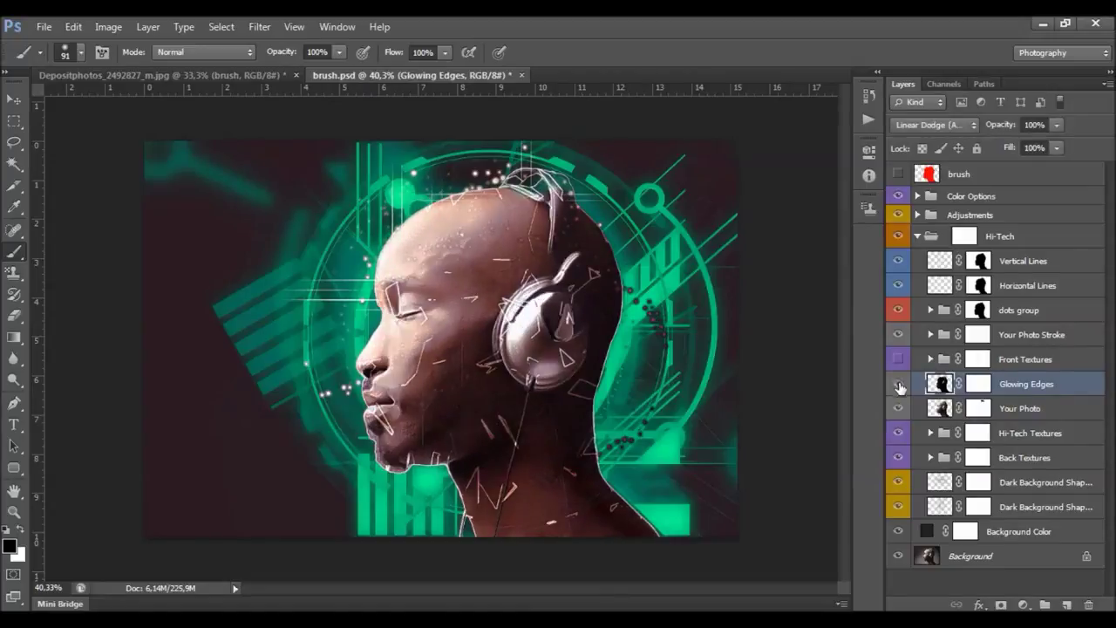
- Hide the glowing edges over the face by painting black on the Glowing Edges mask with a 197 px brush
left_click(978, 384)
key("x")
key("x")
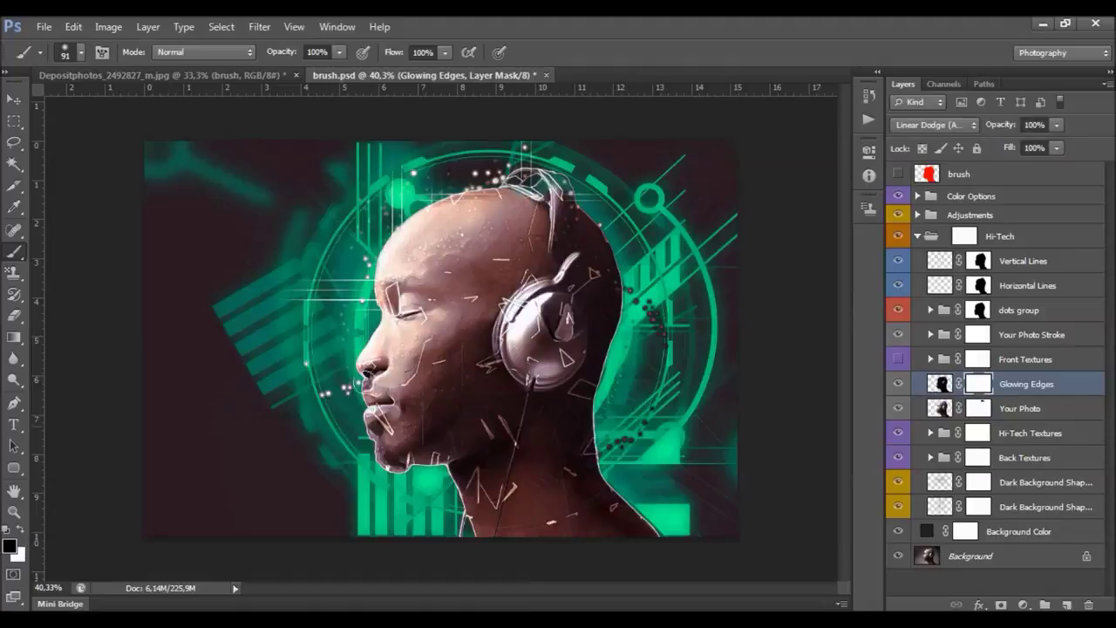
right_click(436, 336)
left_click_drag(539, 394, 567, 394)
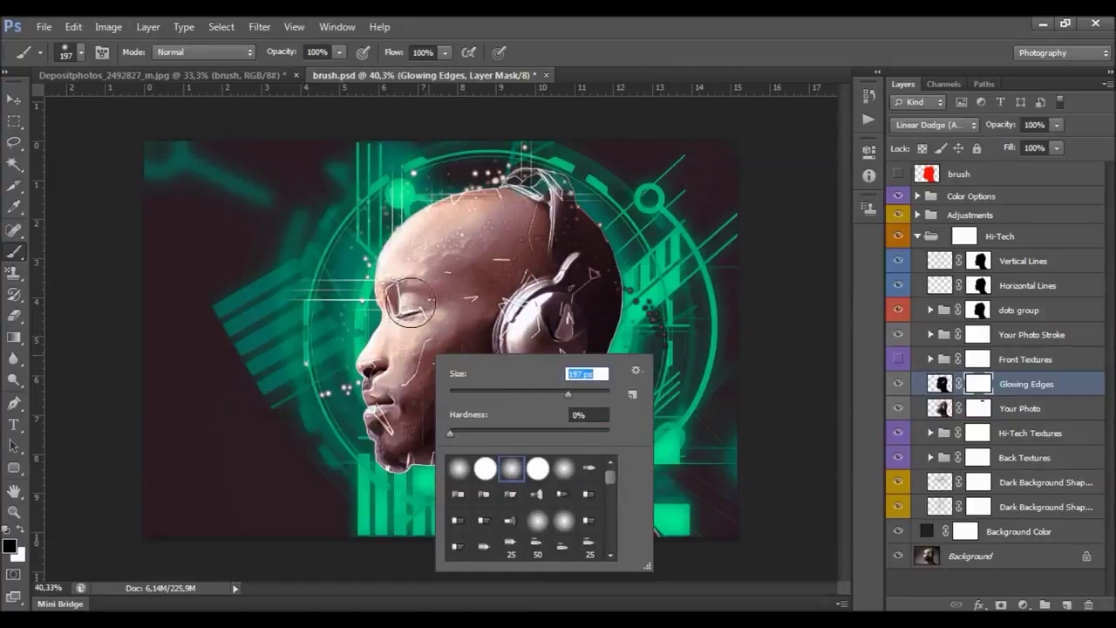
left_click(412, 305)
mouse_move(411, 305)
left_mouse_down()
mouse_move(388, 406)
mouse_move(407, 408)
mouse_move(454, 377)
mouse_move(461, 301)
mouse_move(478, 267)
mouse_move(446, 251)
mouse_move(446, 235)
mouse_move(500, 226)
mouse_move(482, 258)
mouse_move(417, 271)
left_mouse_up()
- Make the Front Textures group visible and expand it to show its texture layers
left_click(1036, 364)
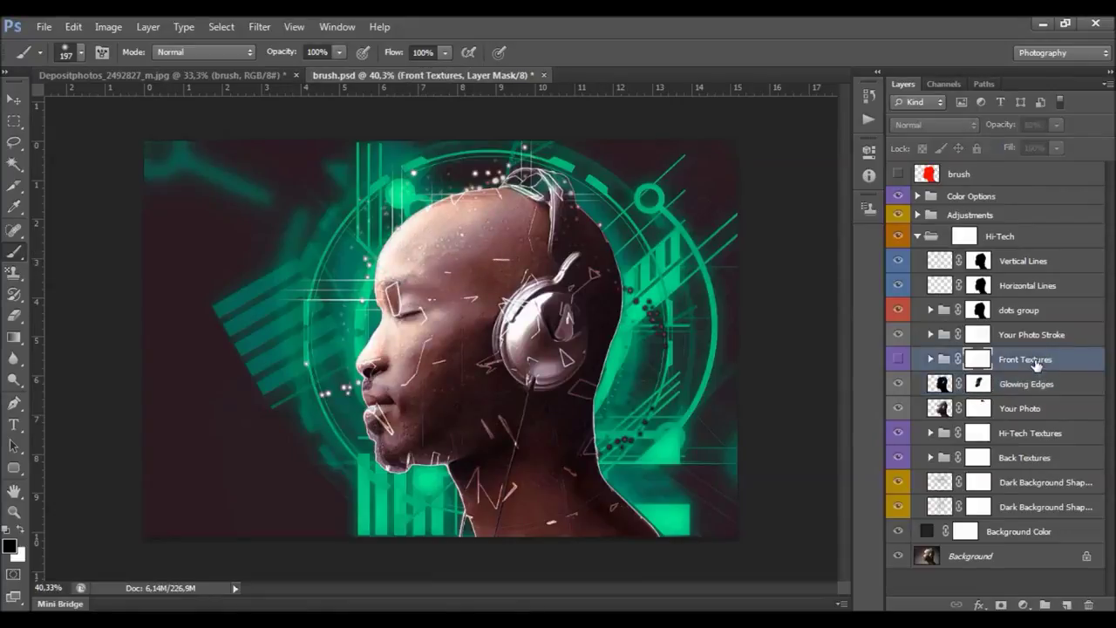
left_click(900, 361)
left_click(930, 359)
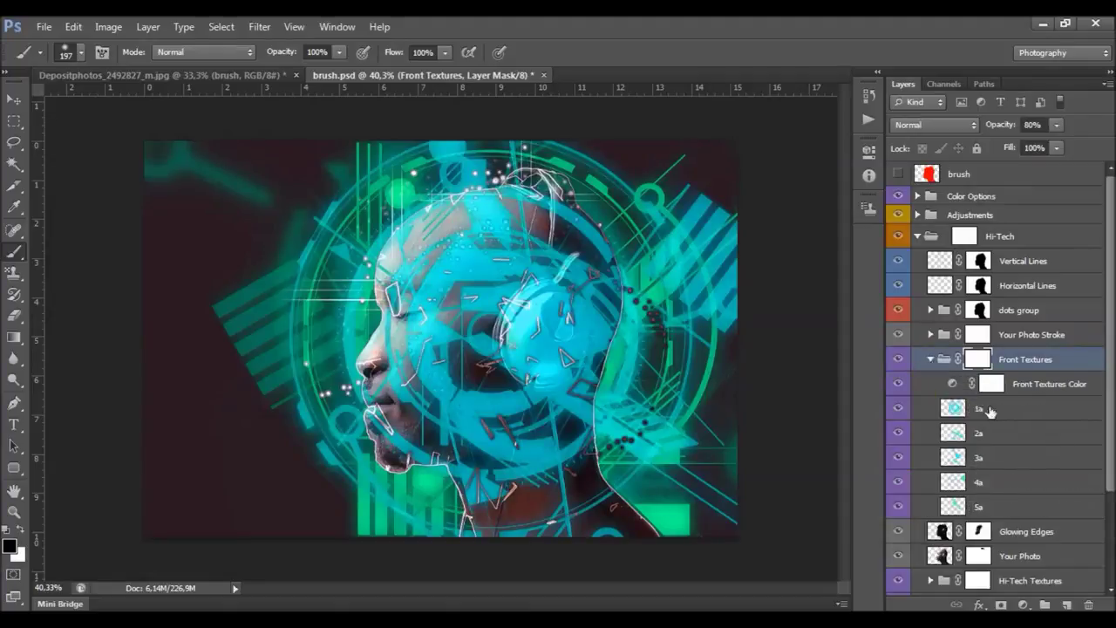
- Set the hue of the Front Textures Color adjustment to -7
left_click(1053, 386)
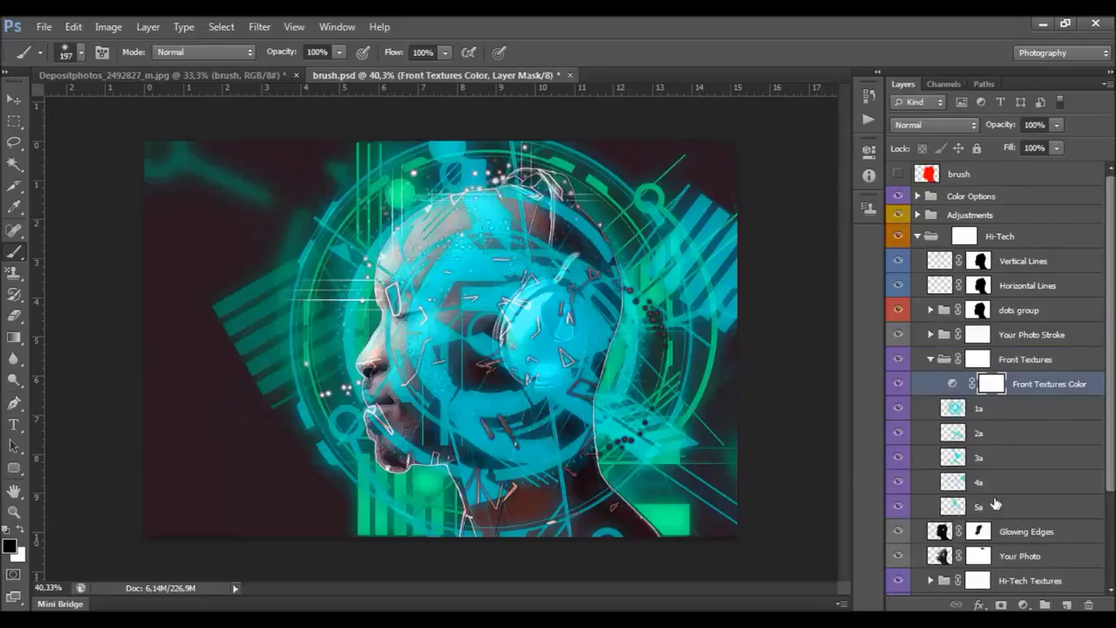
double_click(951, 385)
left_click_drag(756, 252, 751, 251)
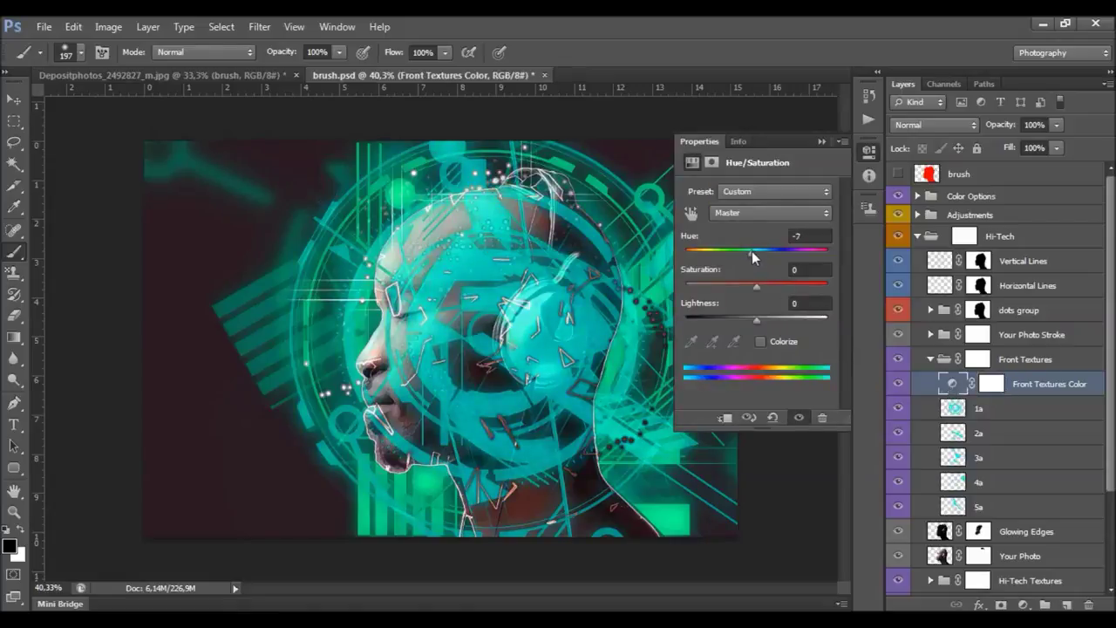
left_click(822, 142)
- Hide front textures 1a to 5a, and make only texture 5a visible again
left_click_drag(902, 413, 902, 510)
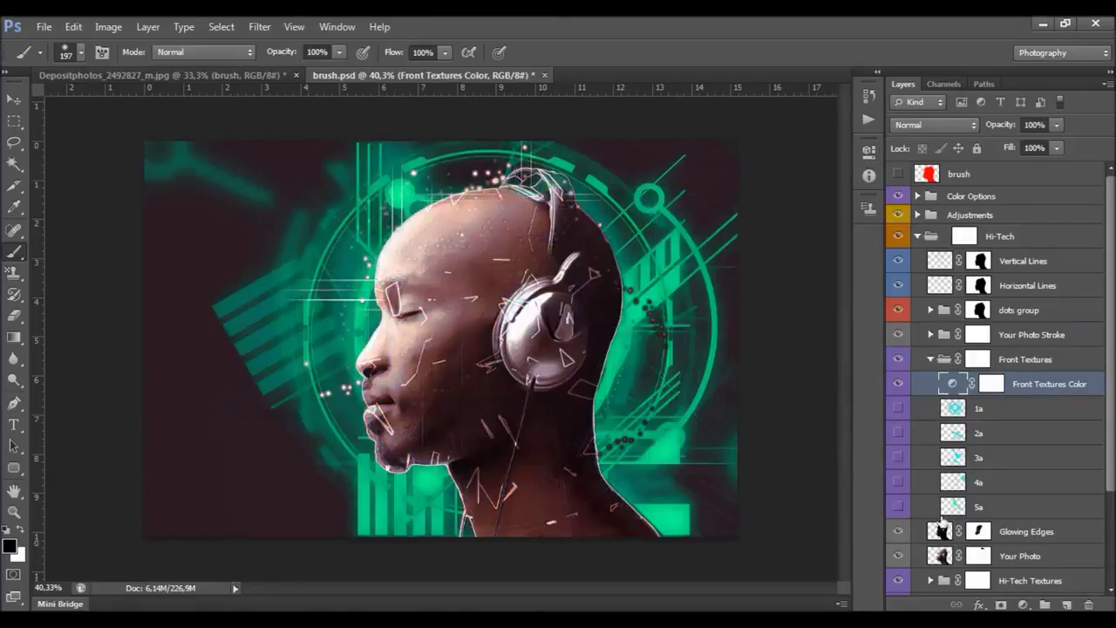
left_click(910, 513)
left_click(898, 506)
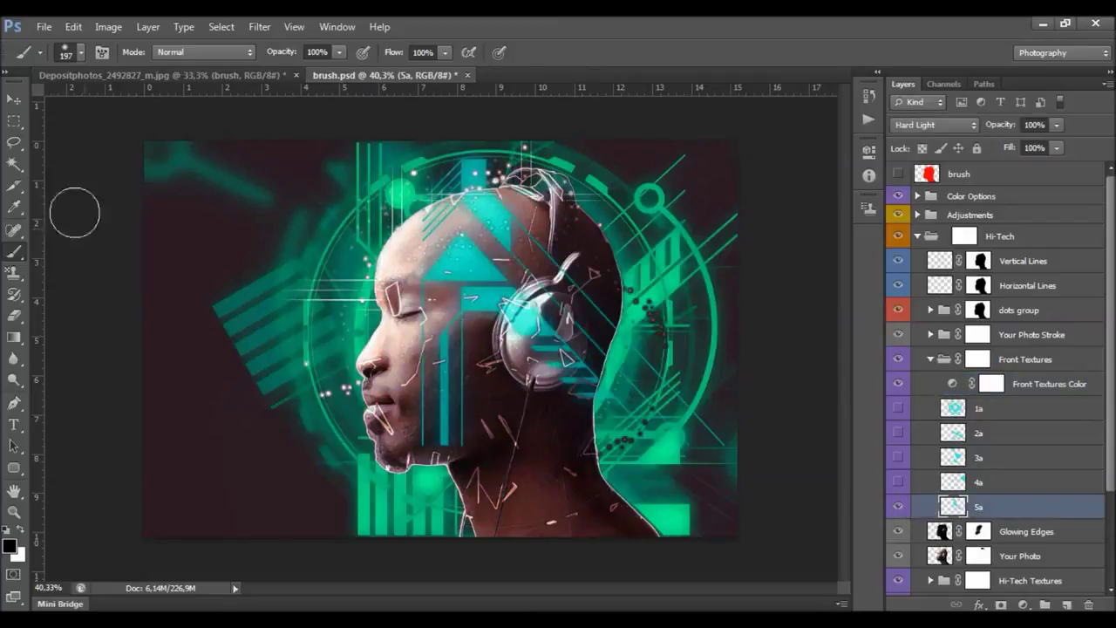
- Free Transform texture 5a, rotating it and moving it over the jaw and the headphone earcup
left_click(15, 142)
right_click(434, 207)
left_click(979, 482)
key("ctrl+t")
left_click_drag(772, 410, 530, 162)
left_click_drag(581, 379, 578, 357)
key("Return")
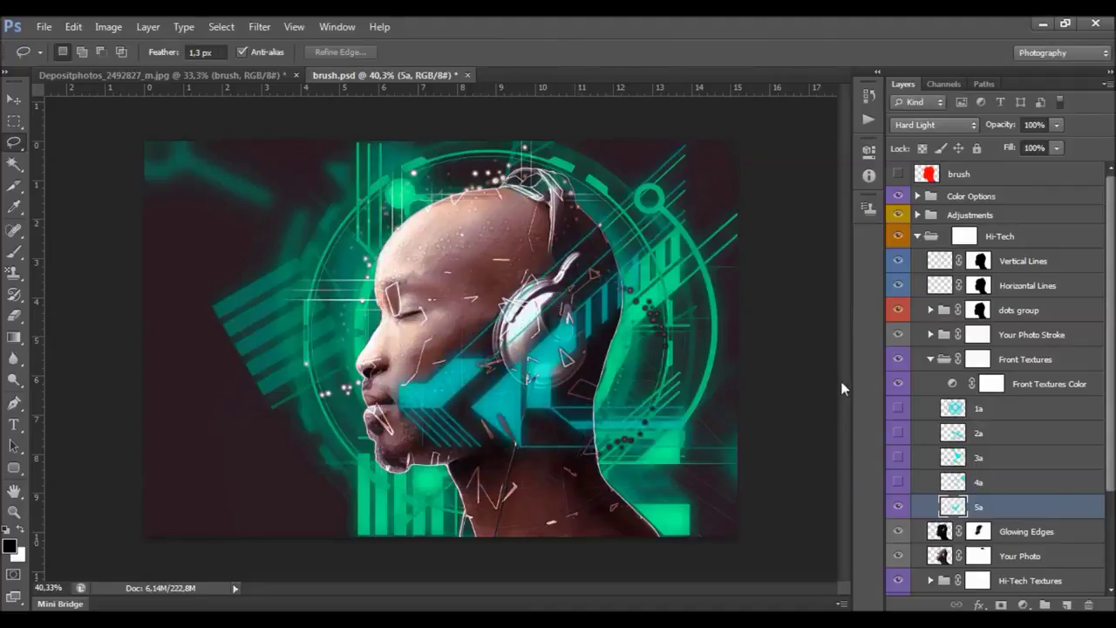
- Preview the other front textures by briefly switching on layers such as 3a and 1a, leaving only 5a visible
left_click(954, 481)
left_click_drag(897, 482, 902, 464)
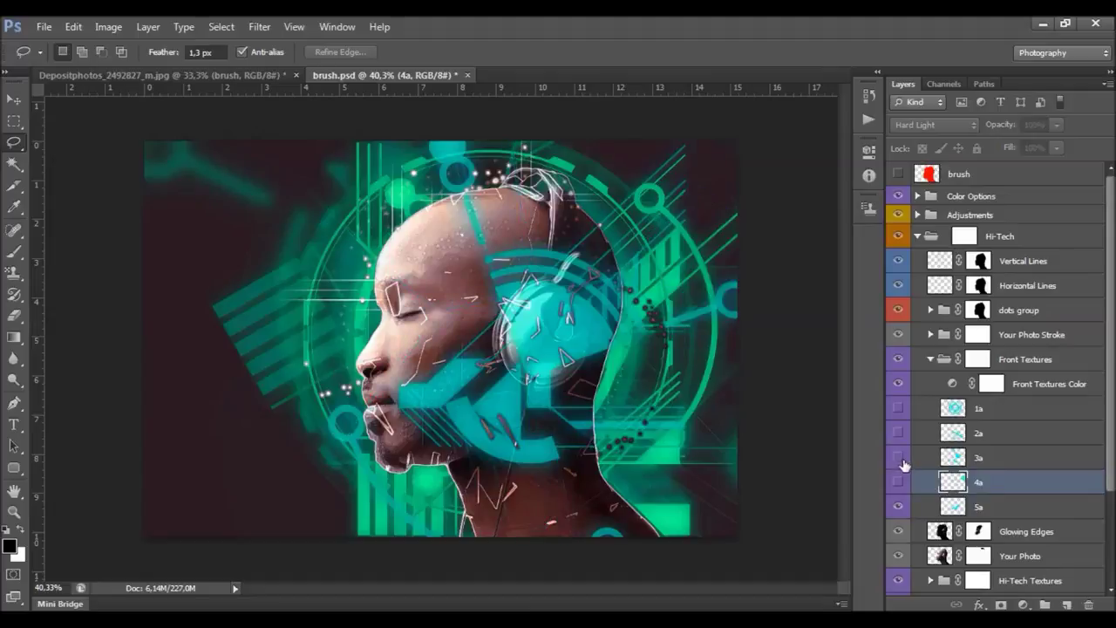
left_click(898, 408)
left_click(901, 410)
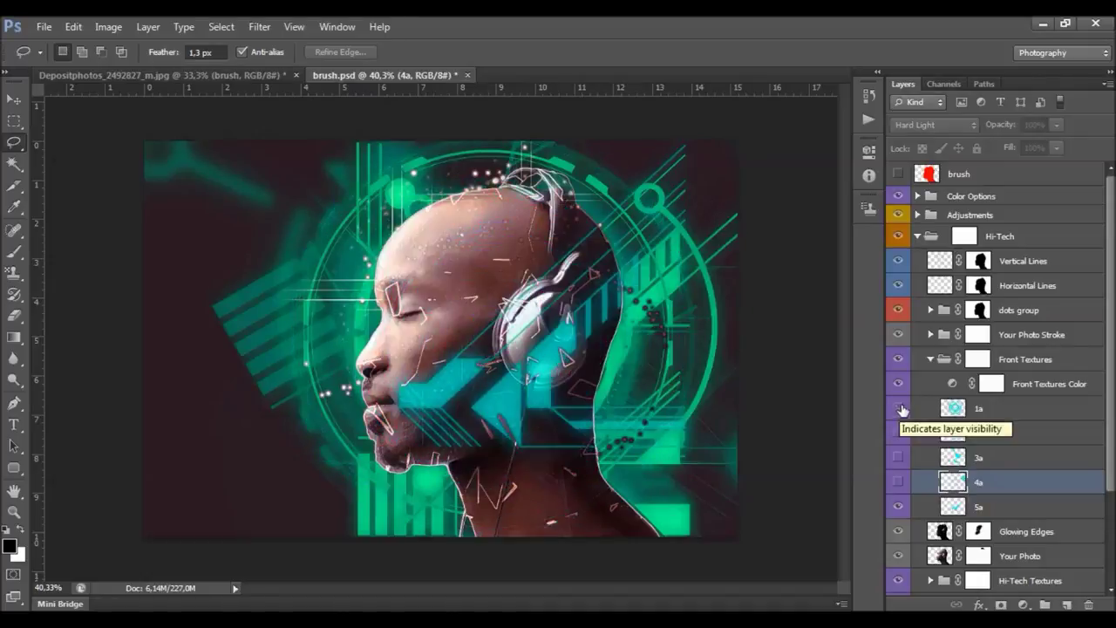
left_click(969, 409)
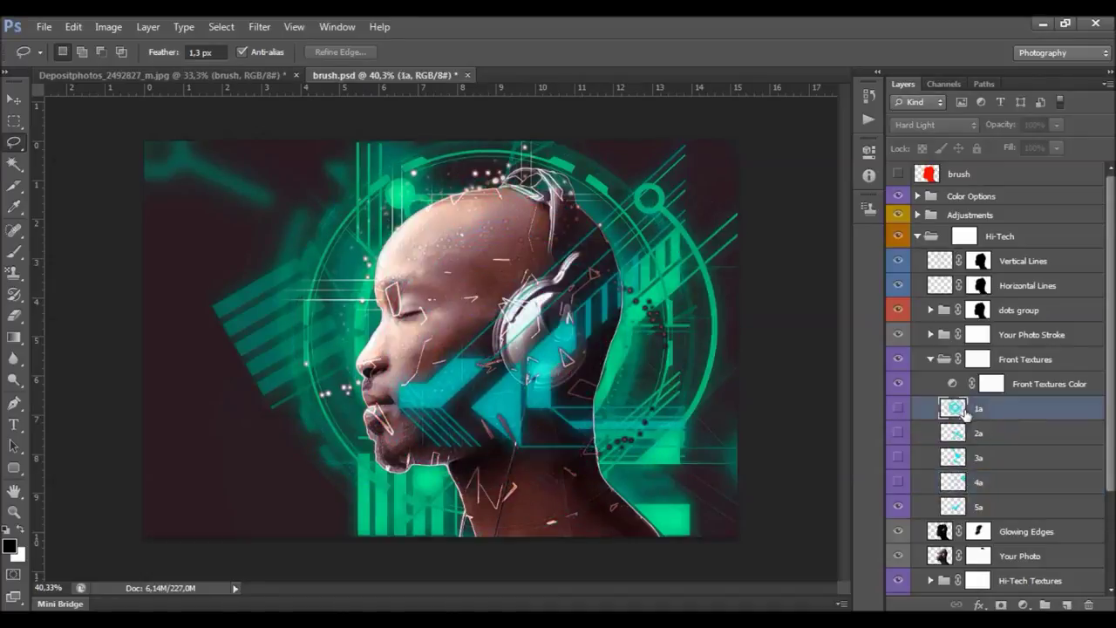
- Try hiding the texture over the jaw with black on the Front Textures mask, and restore the mask to white
left_click(976, 362)
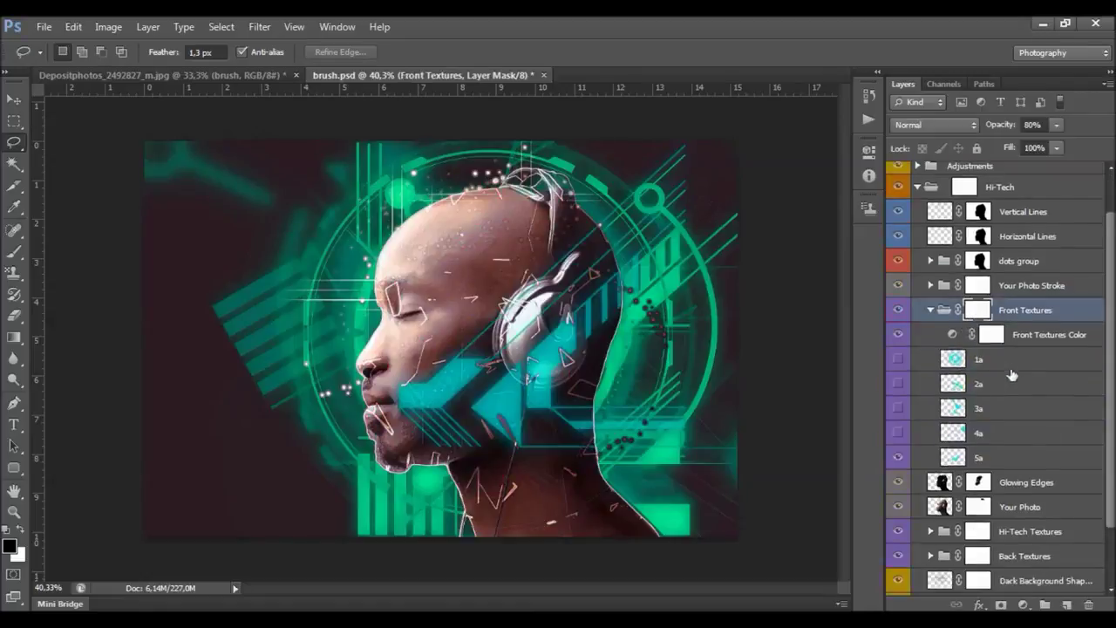
scroll(980, 363, "down", 3)
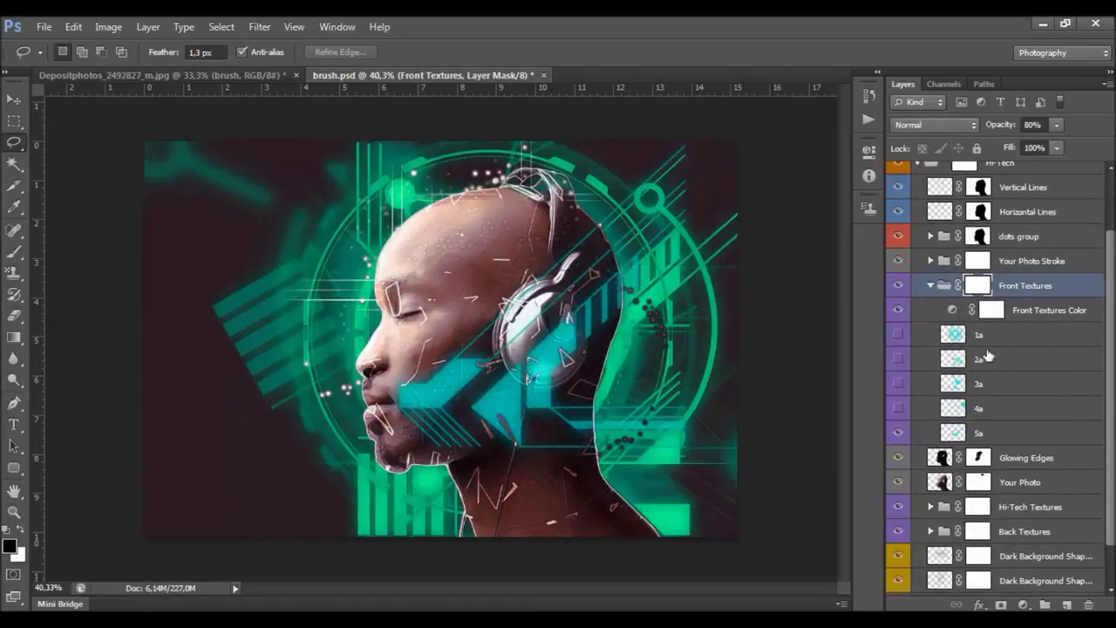
scroll(1011, 510, "up", 1)
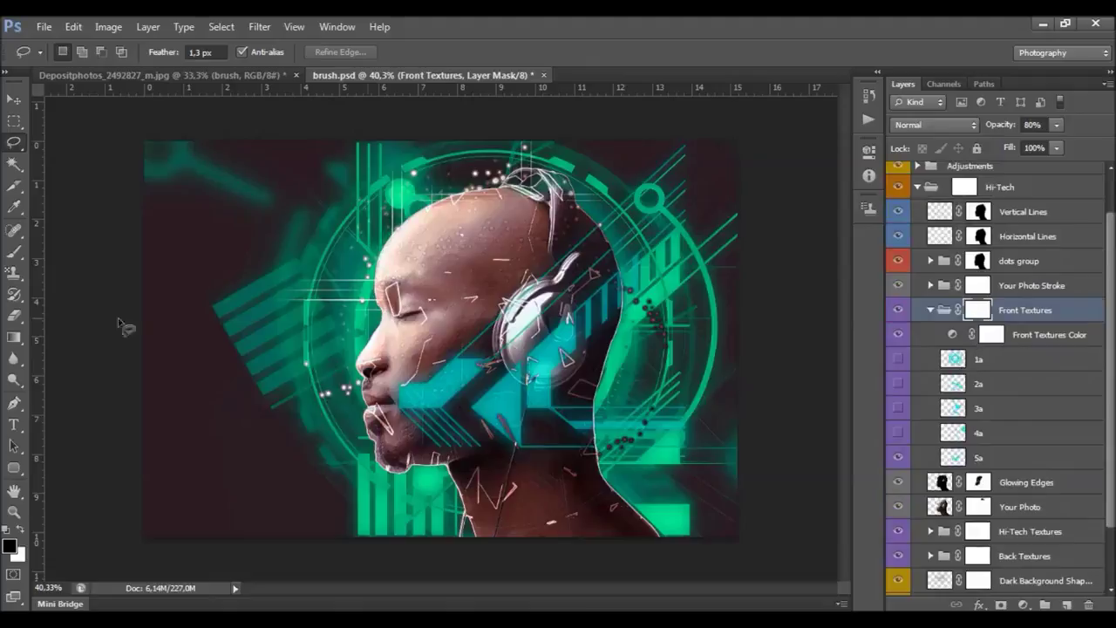
left_click(14, 251)
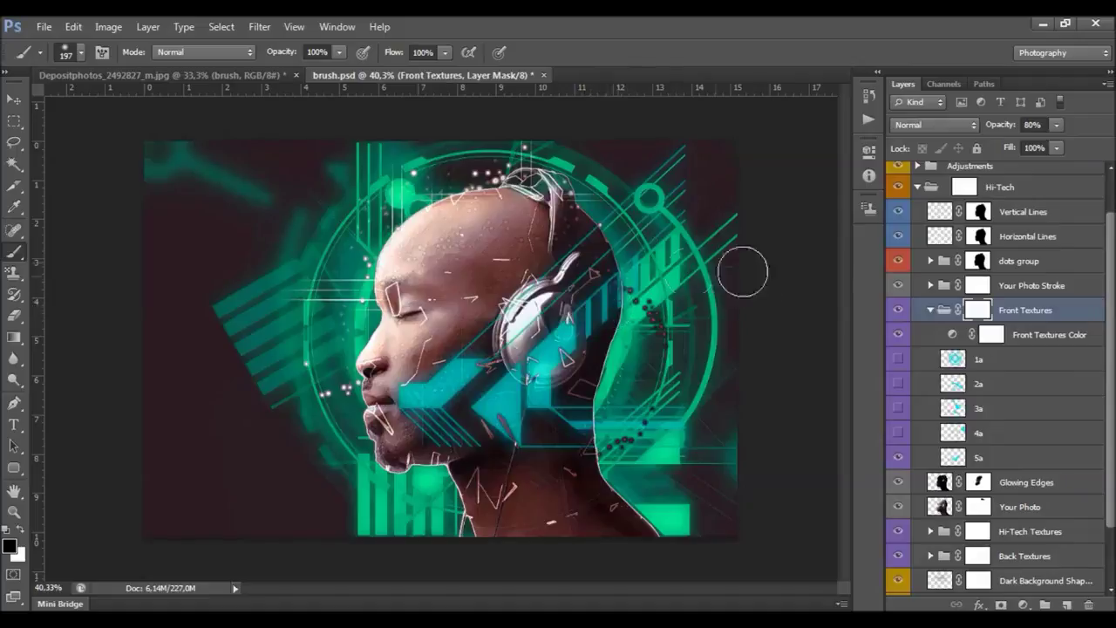
mouse_move(446, 403)
left_mouse_down()
mouse_move(428, 379)
mouse_move(504, 420)
mouse_move(485, 325)
mouse_move(523, 312)
left_mouse_up()
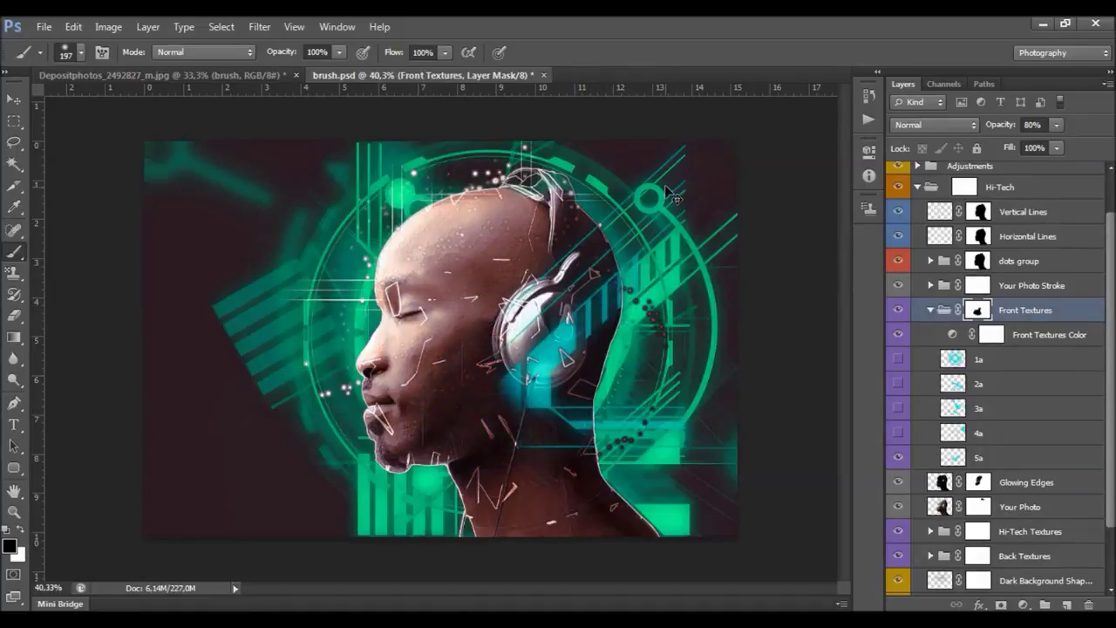
key("ctrl+BackSpace")
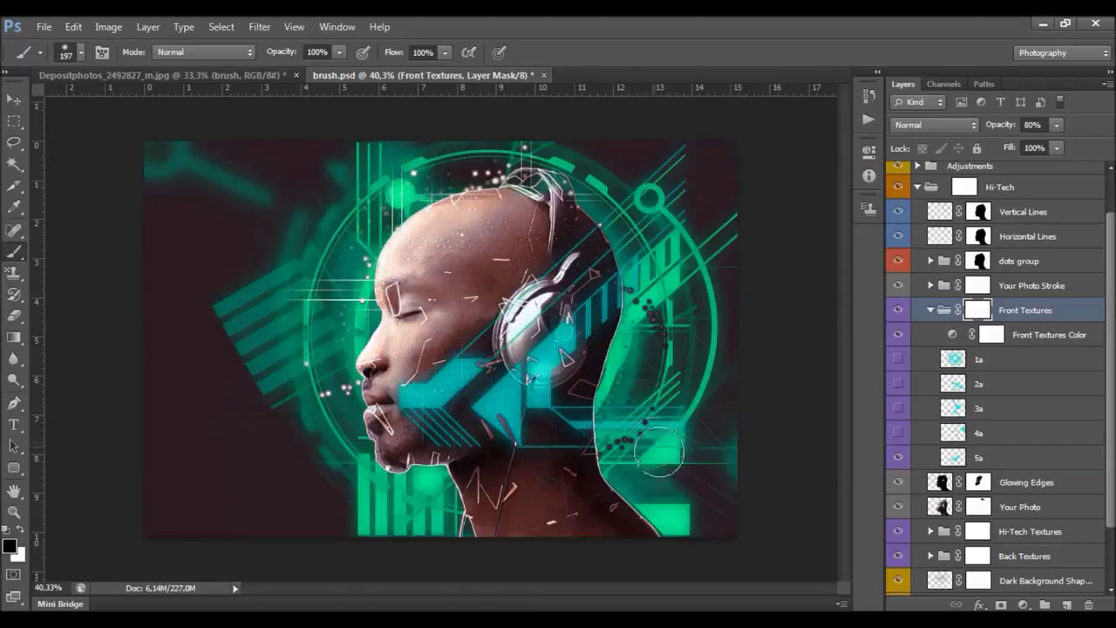
- Collapse the Front Textures group, expand Hi-Tech Textures and its Hi-Tech Texture 1 subgroup, and select the Texture 1 layer
left_click(930, 309)
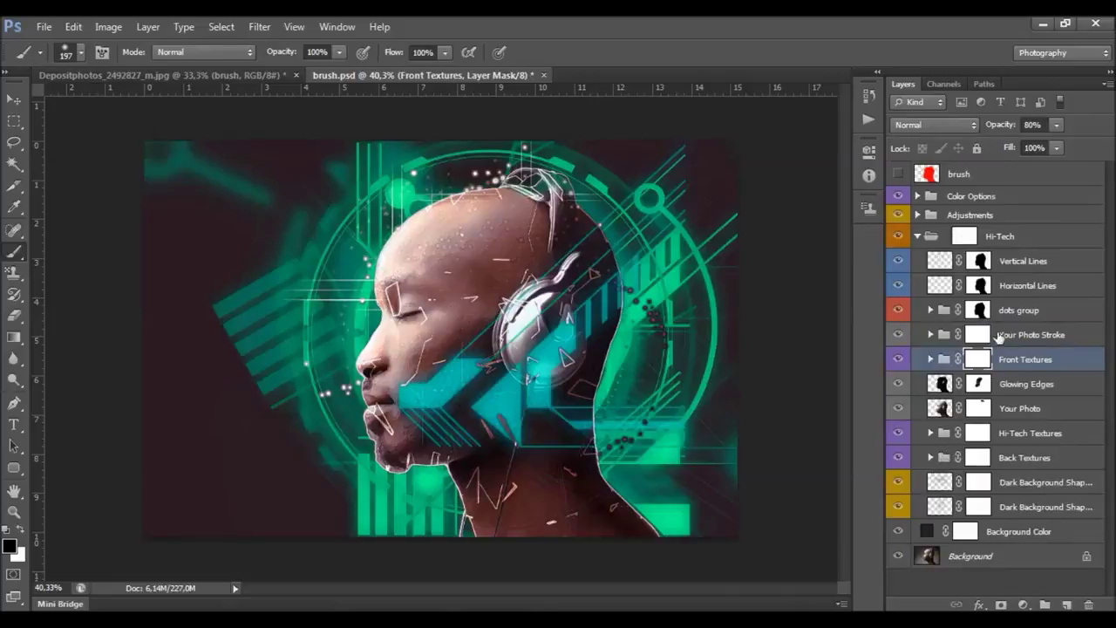
left_click(929, 433)
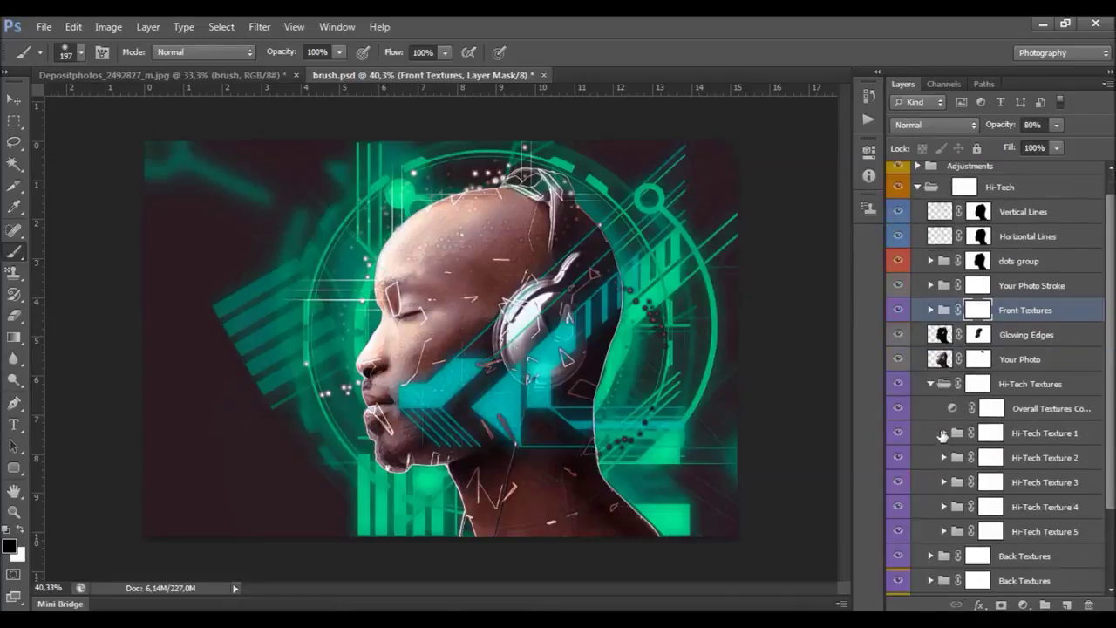
left_click(1041, 433)
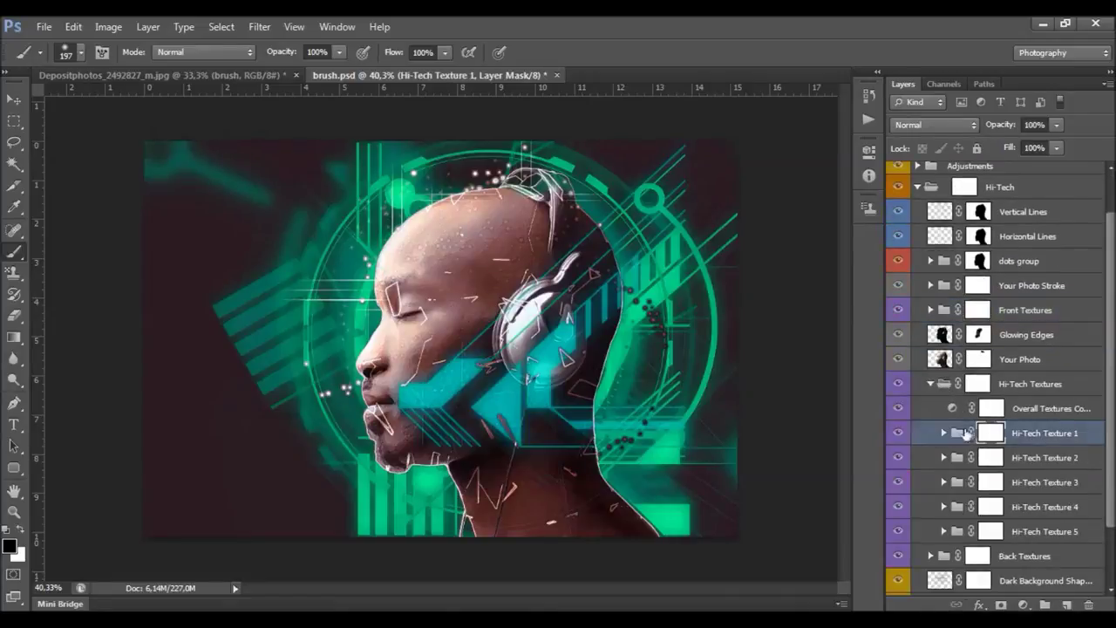
left_click(943, 433)
left_click(994, 506)
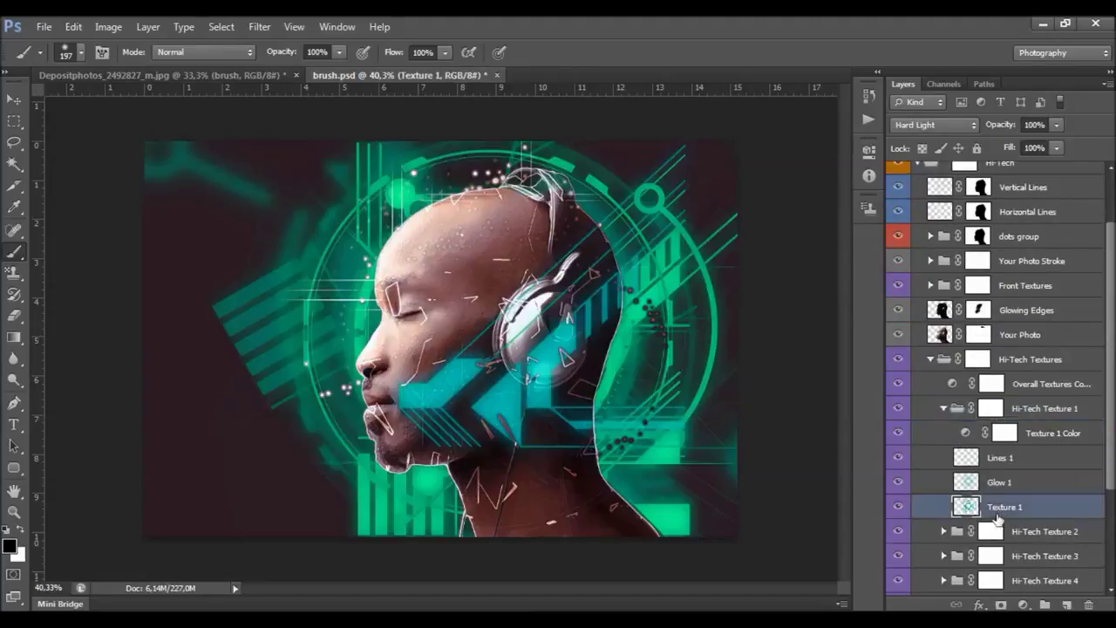
- Preview what the Texture 1 and Glow 1 layers contribute by switching each one off and on
left_click(898, 509)
left_click(899, 509)
left_click(898, 506)
left_click(898, 507)
left_click(898, 482)
left_click(898, 482)
left_click(969, 481)
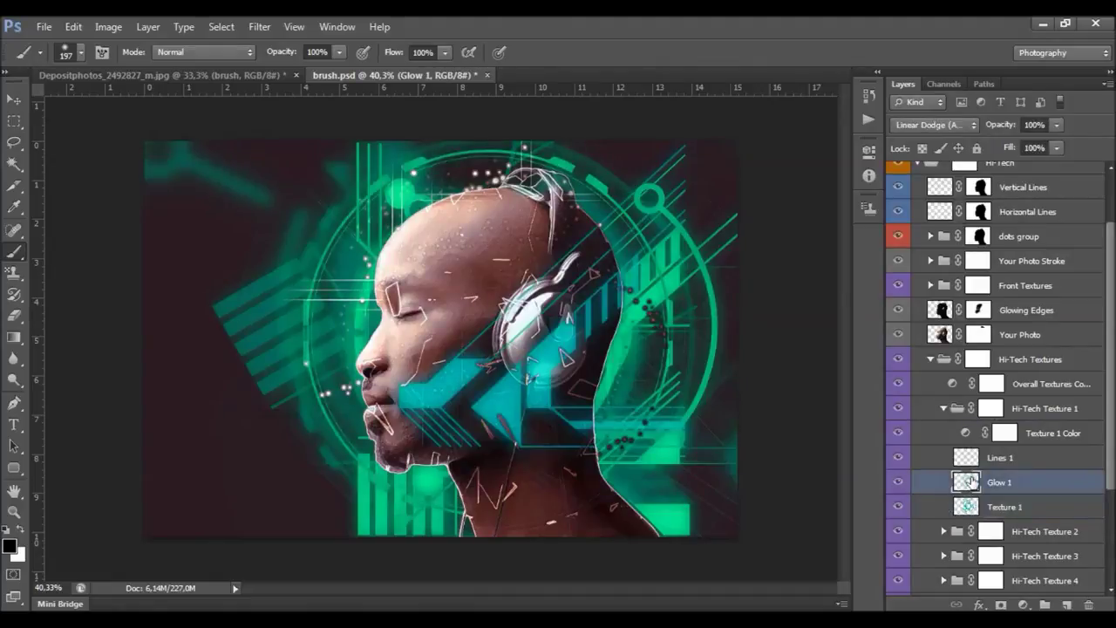
left_click(898, 483)
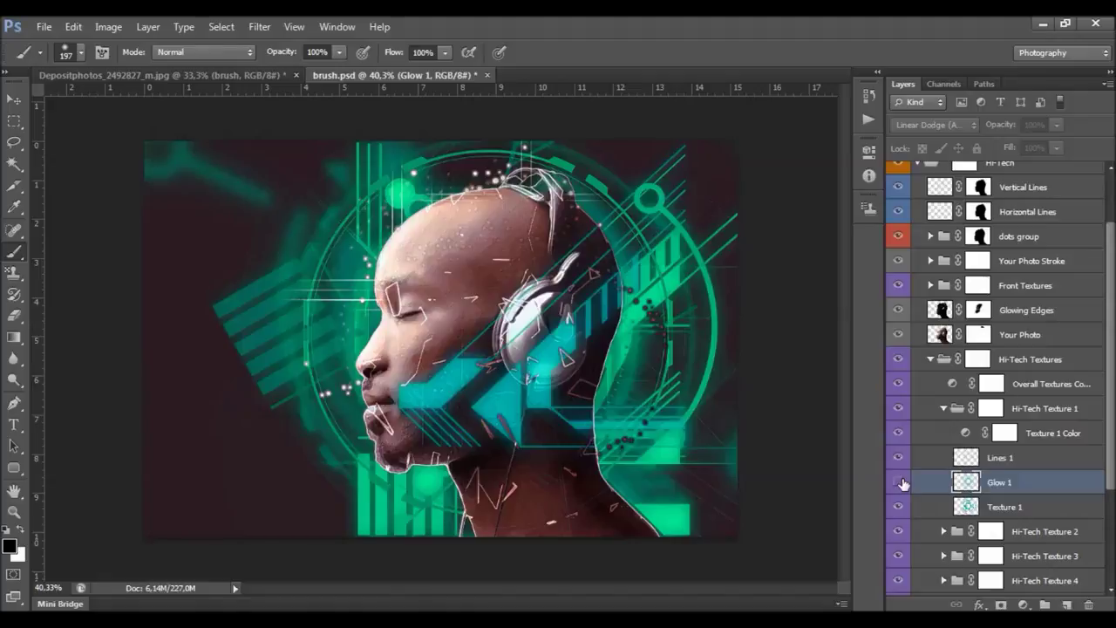
- Expand the Hi-Tech Texture 2 subgroup to examine its color, lines, glow and texture layers, and collapse it
scroll(946, 475, "down", 3)
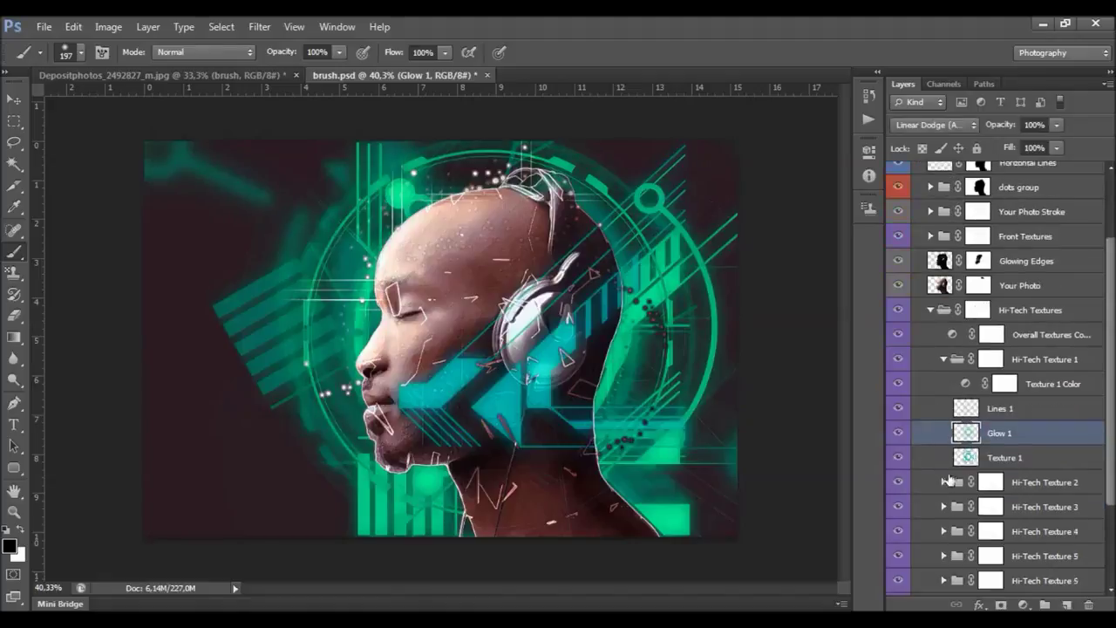
left_click(943, 459)
scroll(946, 469, "down", 1)
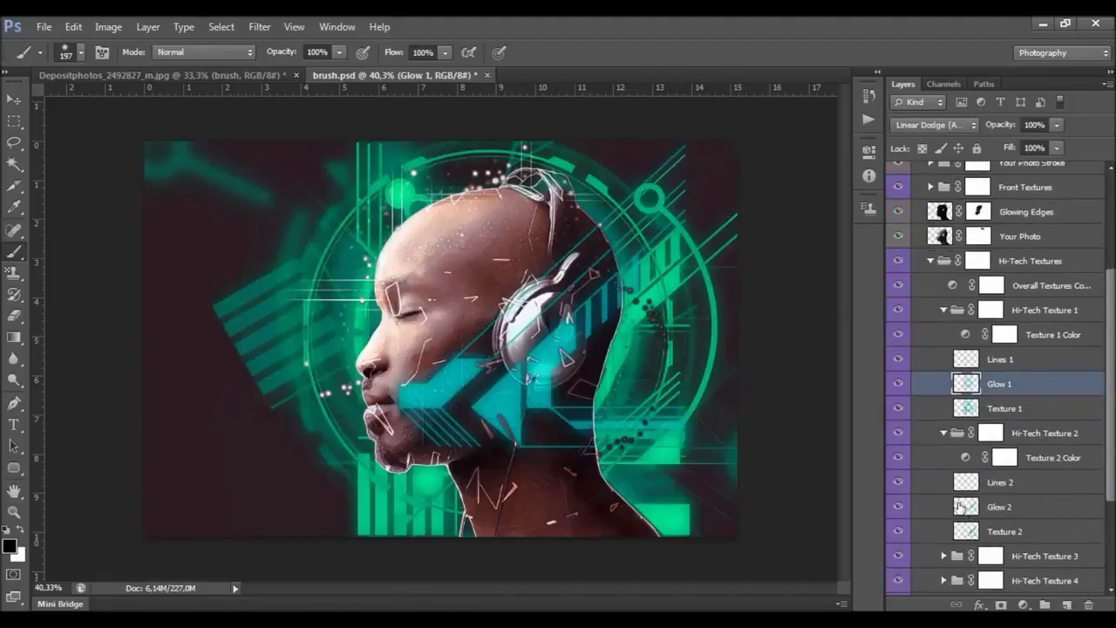
left_click(942, 434)
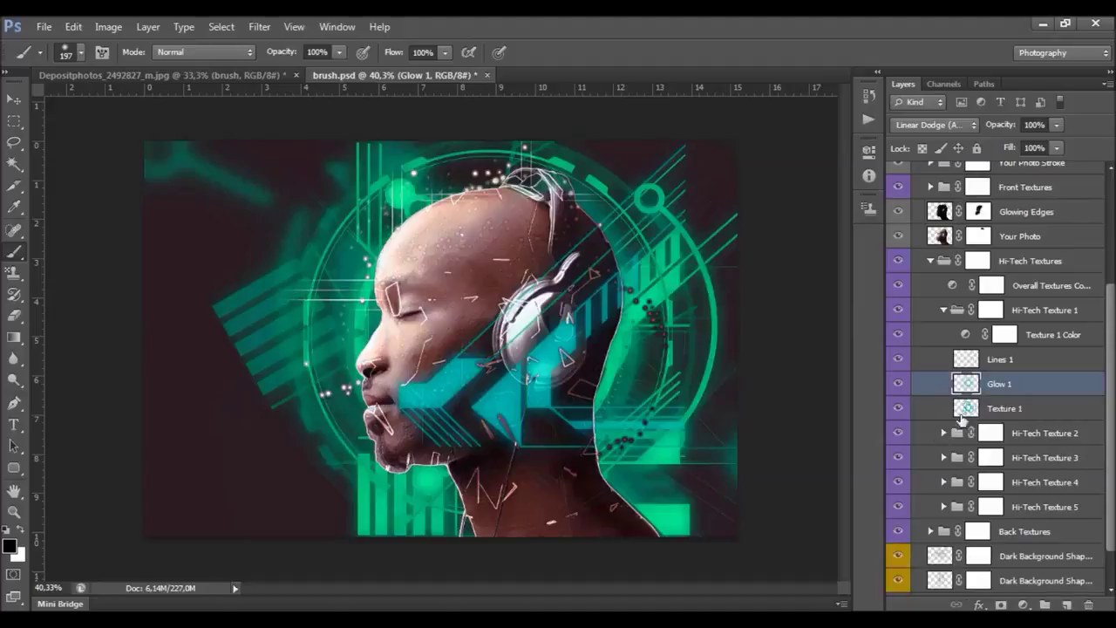
- Select the Lines 1 layer and preview its effect on the whole image by switching it off and on
left_click(999, 360)
key("z")
key("ctrl+minus")
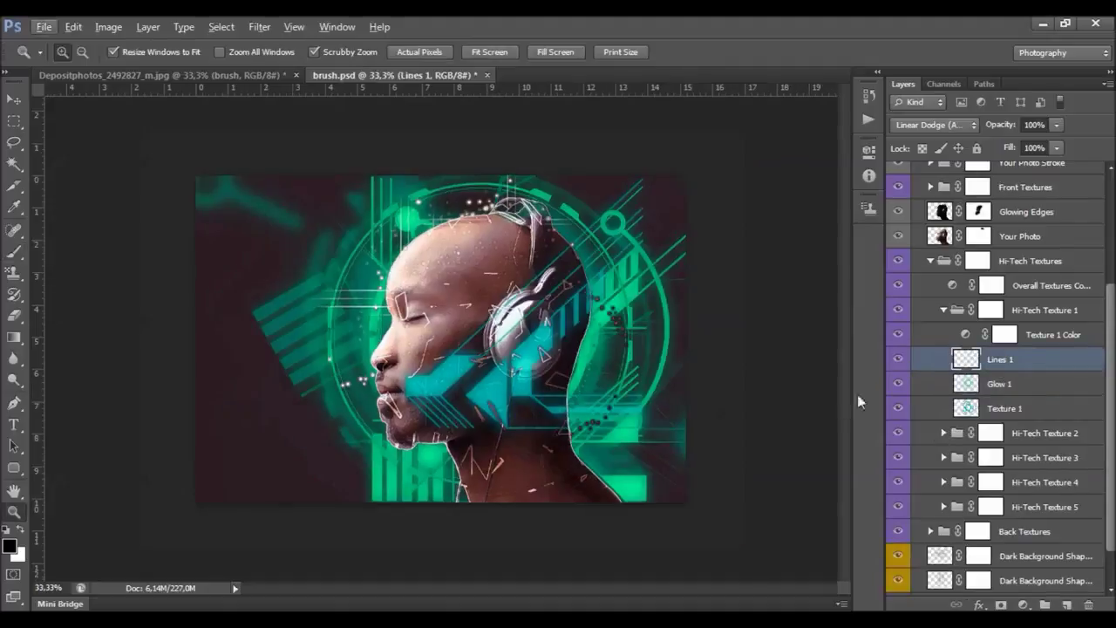
left_click(899, 360)
left_click(899, 359)
- Try strengthening the lines with five duplicates of the Lines 1 layer, and delete all the copies
left_click(14, 98)
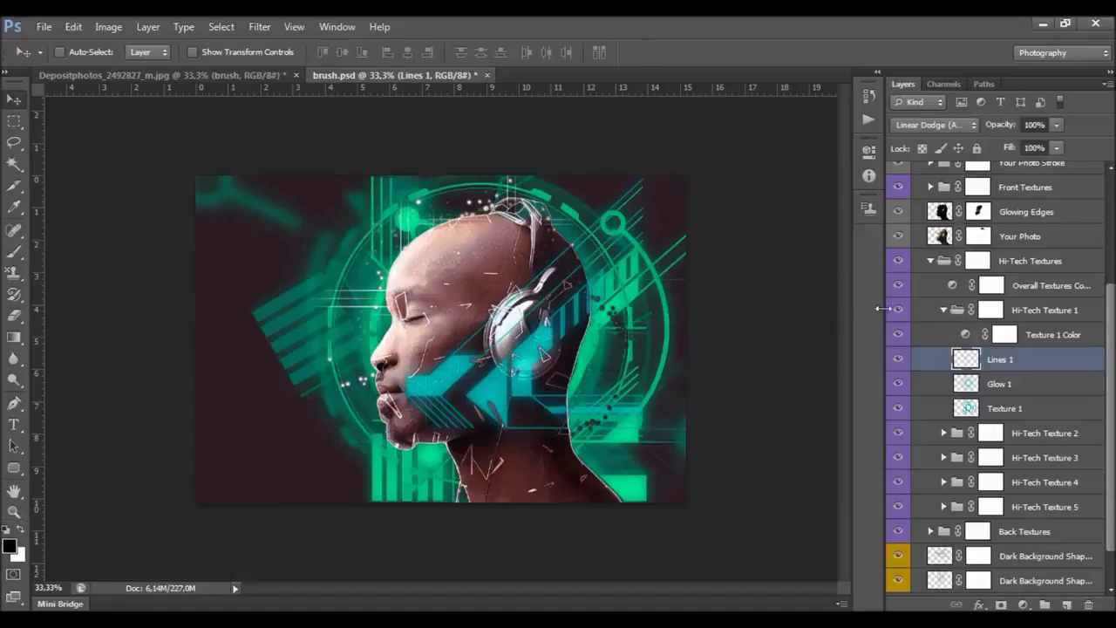
key("ctrl+j")
key("ctrl+j")
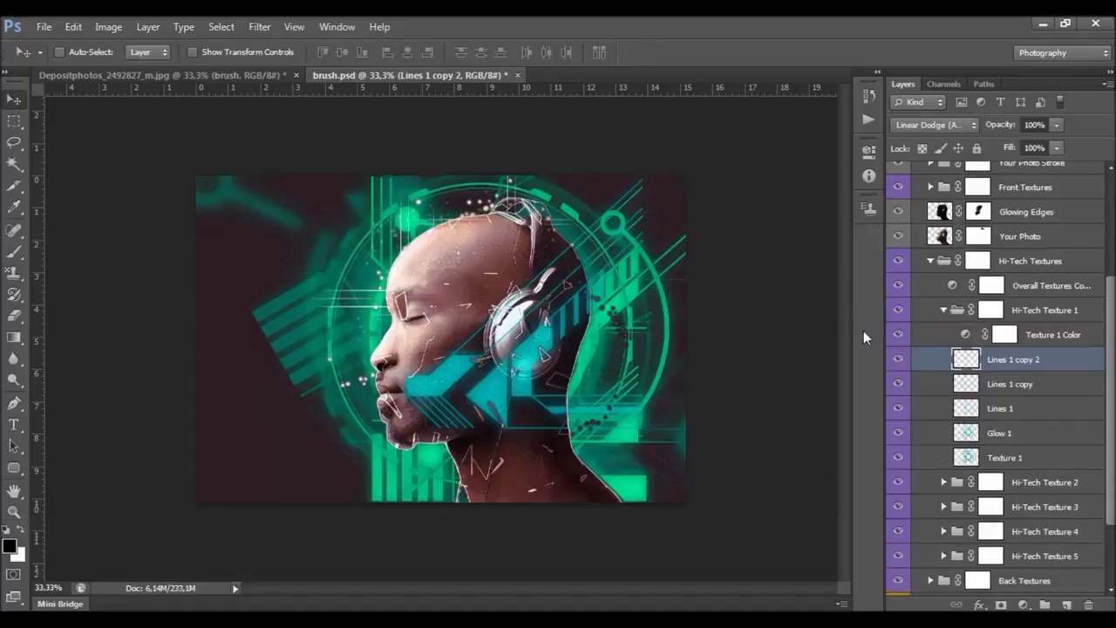
key("ctrl+j")
key("ctrl+j")
key("ctrl+j")
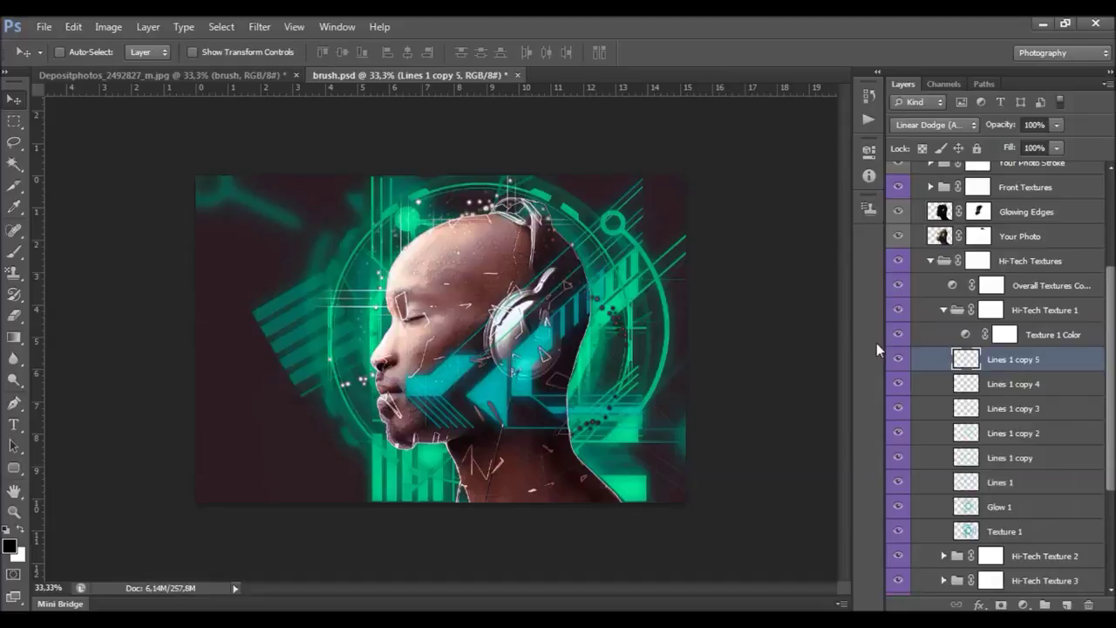
left_click(1052, 457, "shift")
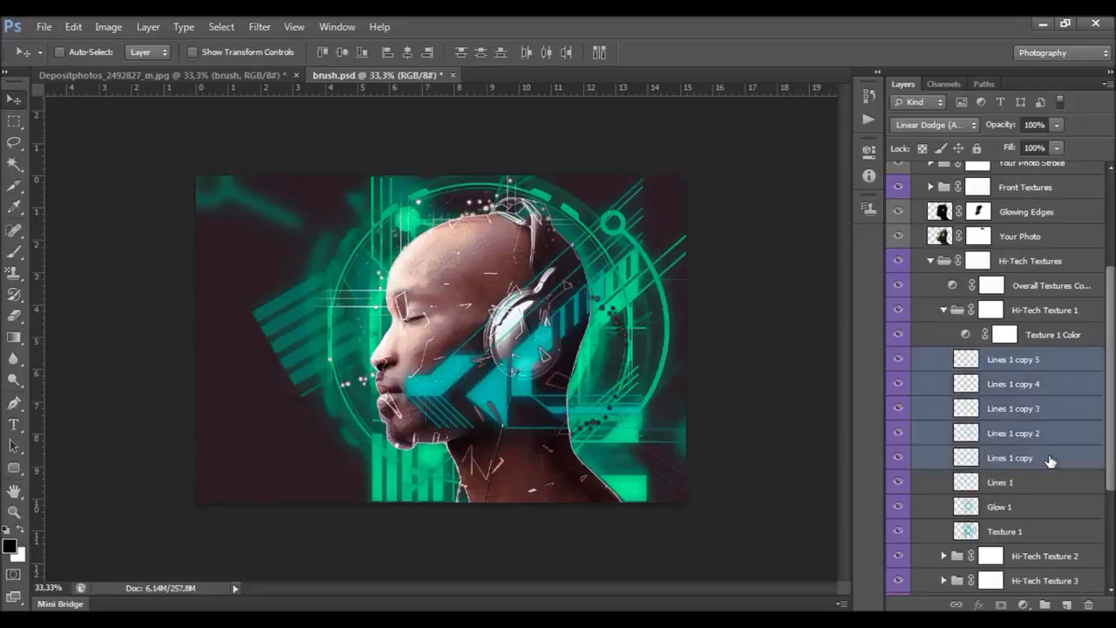
key("Delete")
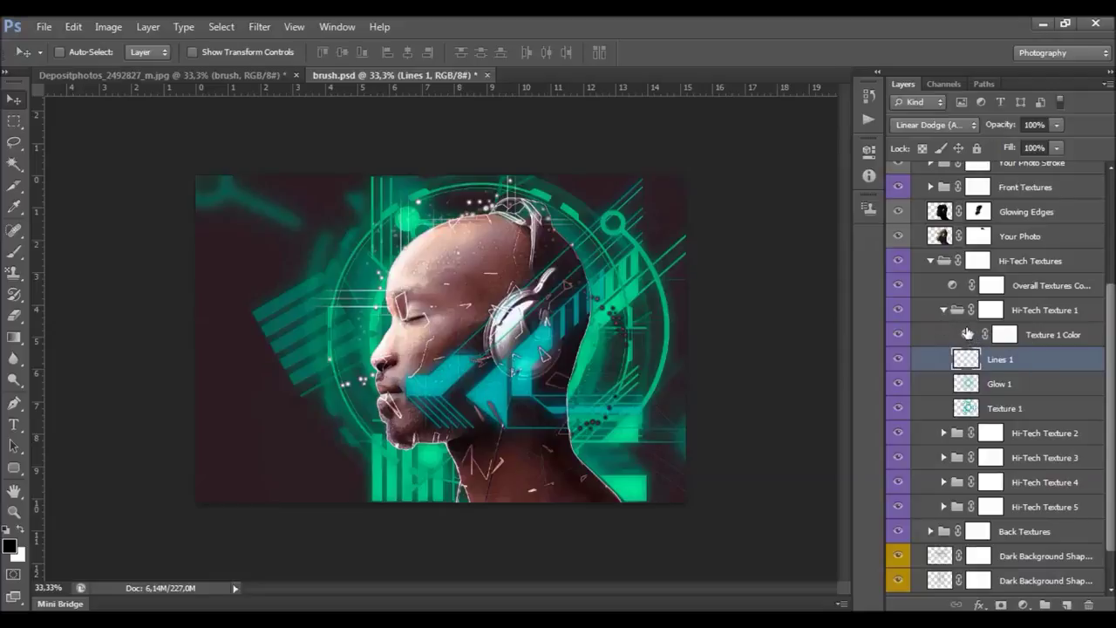
- Set the Hue of the Texture 1 Color adjustment in Hi-Tech Texture 1 to -9
left_click(1045, 310)
left_click(1036, 430)
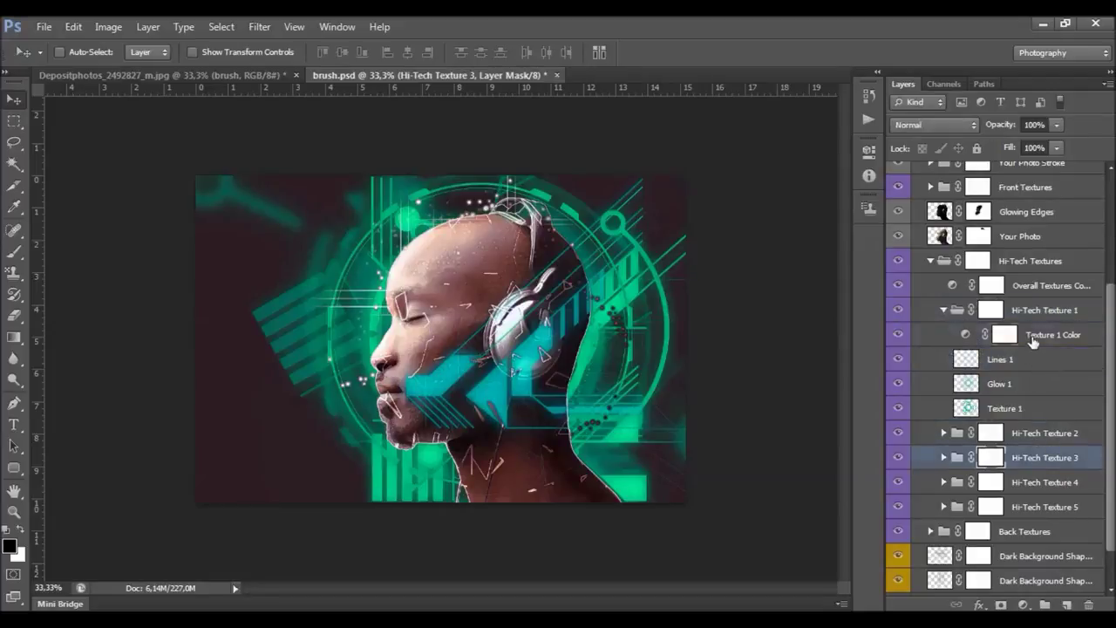
left_click(1033, 340)
double_click(965, 335)
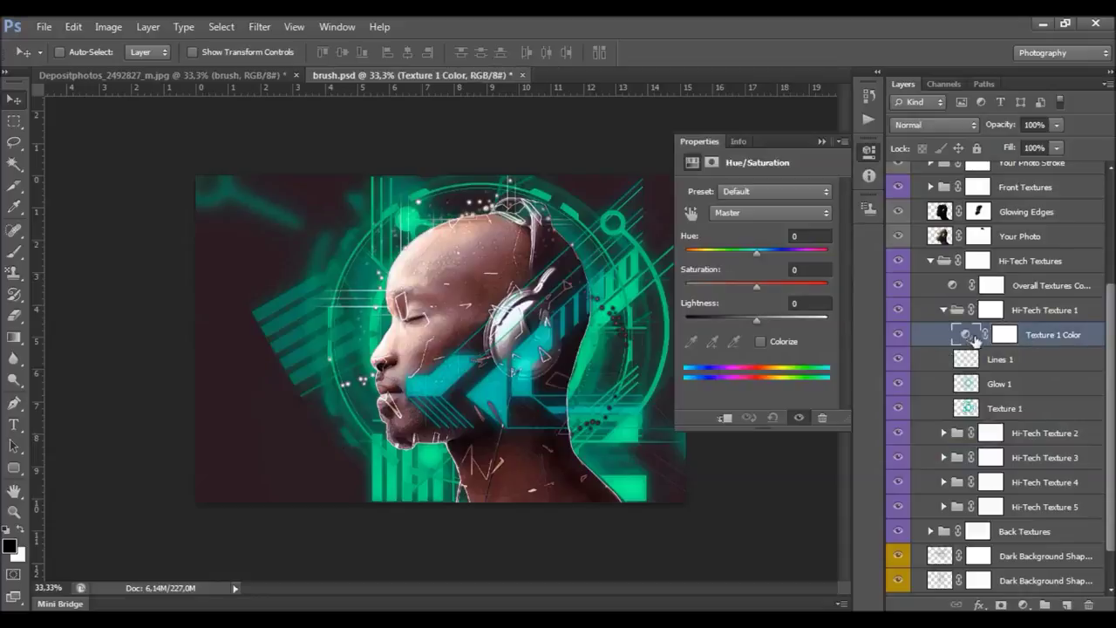
mouse_move(756, 254)
left_mouse_down()
mouse_move(720, 255)
mouse_move(751, 261)
left_mouse_up()
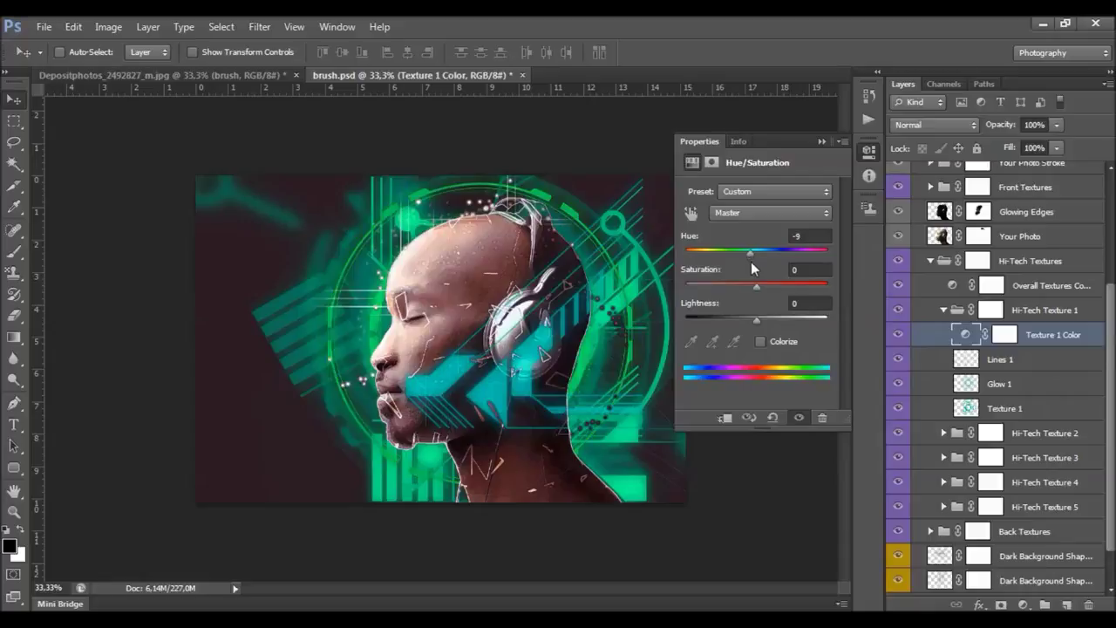
- Try shifting the hue of Texture 2 Color in the Hi-Tech Texture 2 subgroup, and collapse the Hi-Tech Textures group
left_click(943, 309)
left_click(943, 386)
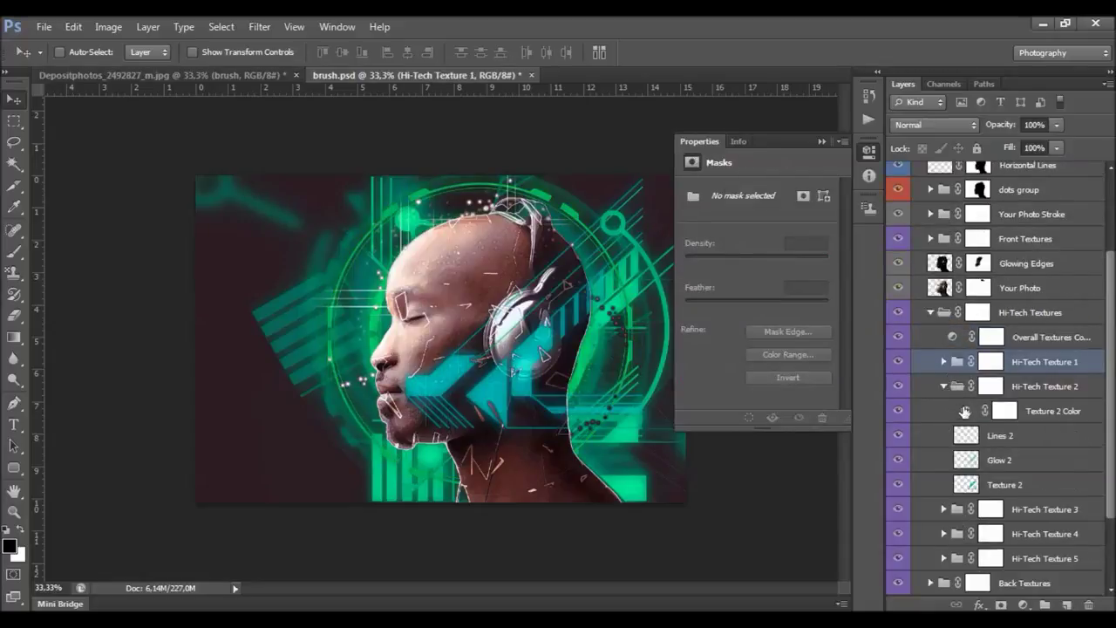
left_click(964, 410)
mouse_move(751, 250)
left_mouse_down()
mouse_move(796, 249)
mouse_move(759, 250)
left_mouse_up()
left_click(821, 141)
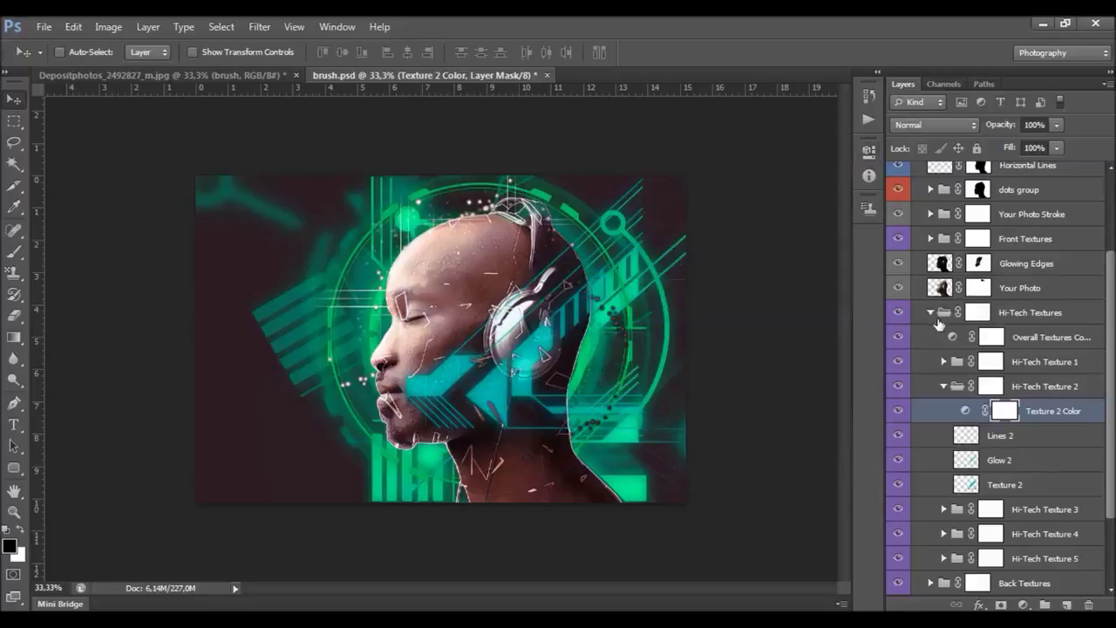
left_click(930, 312)
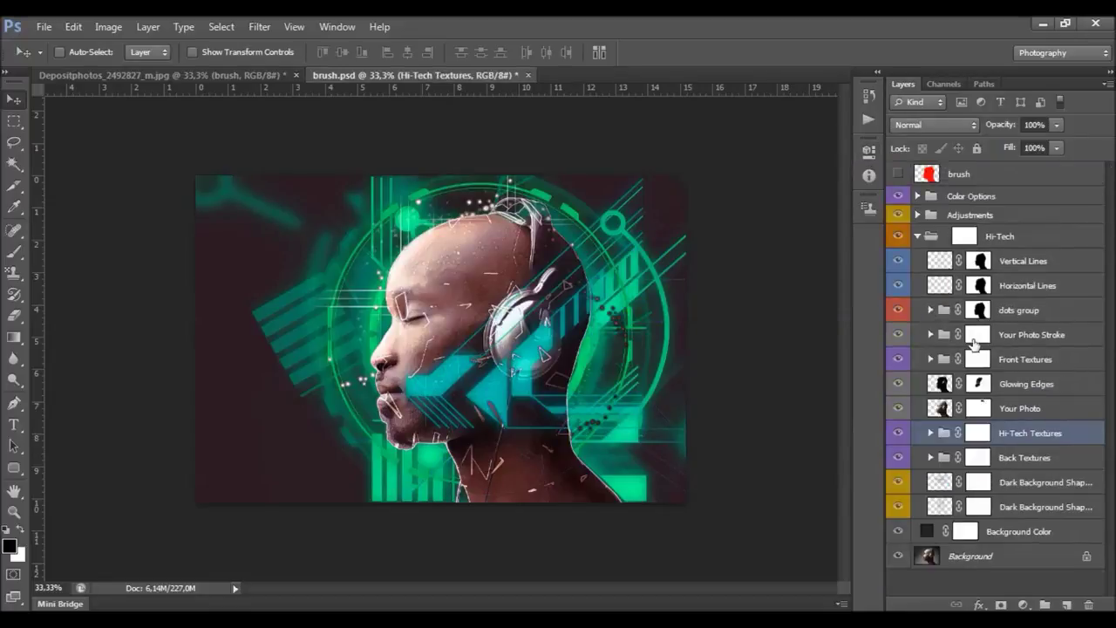
- Preview the Your Photo Stroke group by toggling its visibility, and examine the Stroke Color, Glow and Stroke layers inside
left_click(1036, 336)
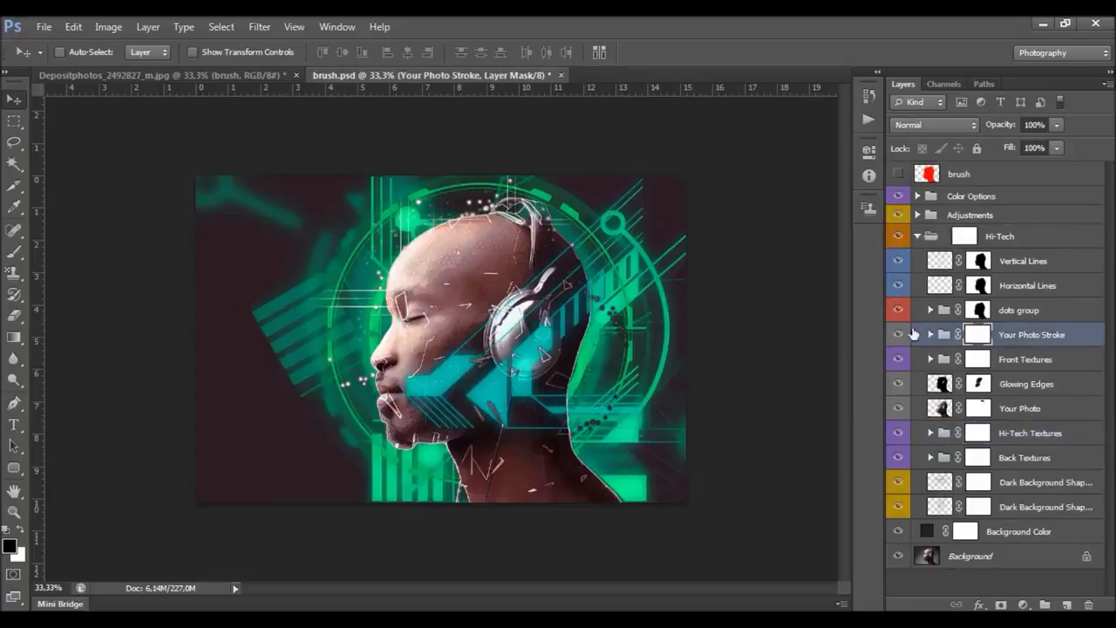
left_click(899, 335)
left_click(899, 335)
left_click(930, 334)
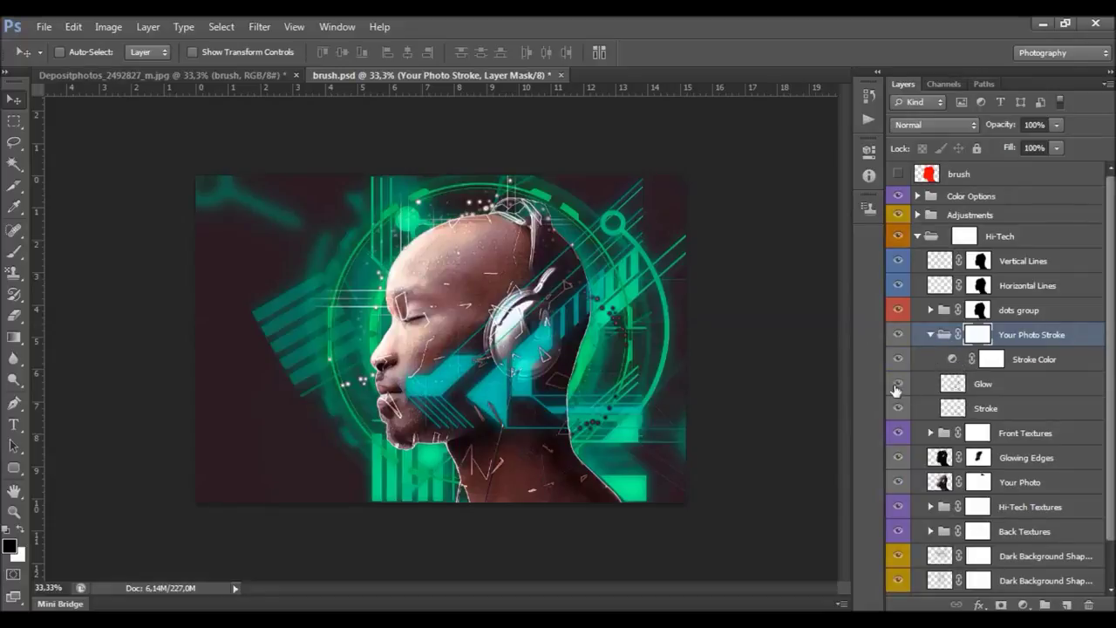
mouse_move(968, 408)
left_mouse_down()
mouse_move(1000, 410)
mouse_move(1002, 364)
mouse_move(968, 334)
left_mouse_up()
left_click(930, 335)
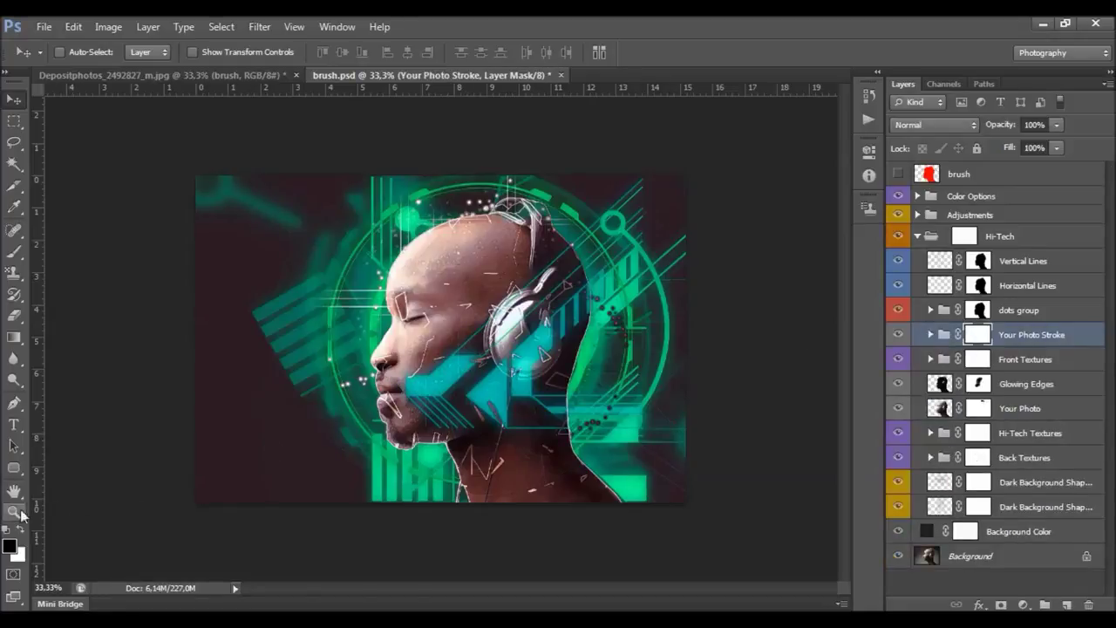
- Paint black on the Your Photo Stroke mask to hide the stroke shapes over the eye and mouth
scroll(419, 326, "up", 1)
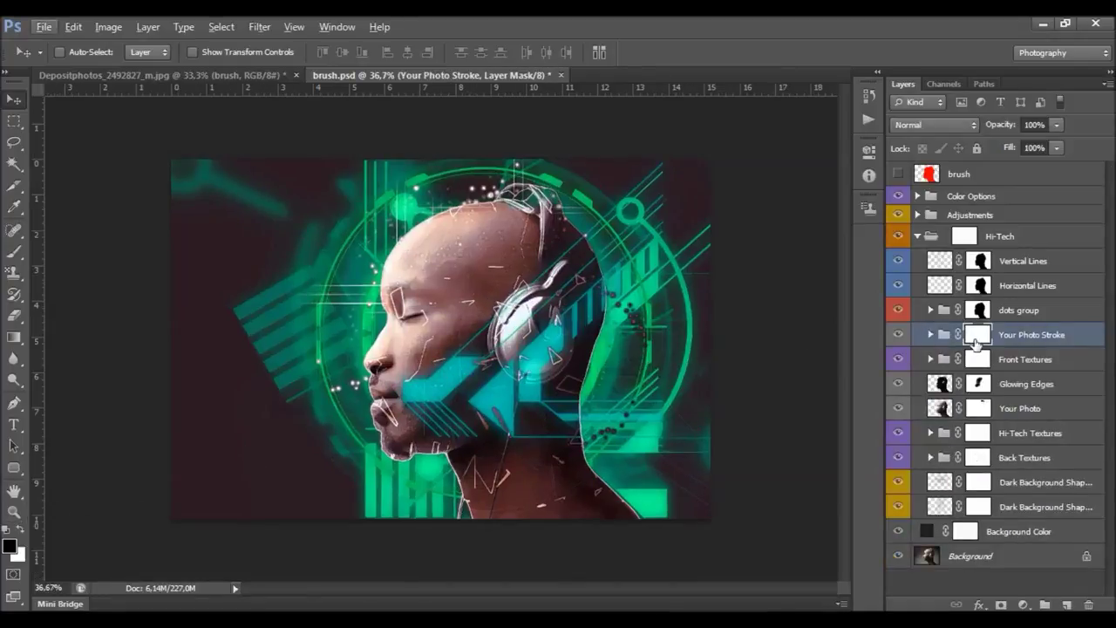
left_click(16, 251)
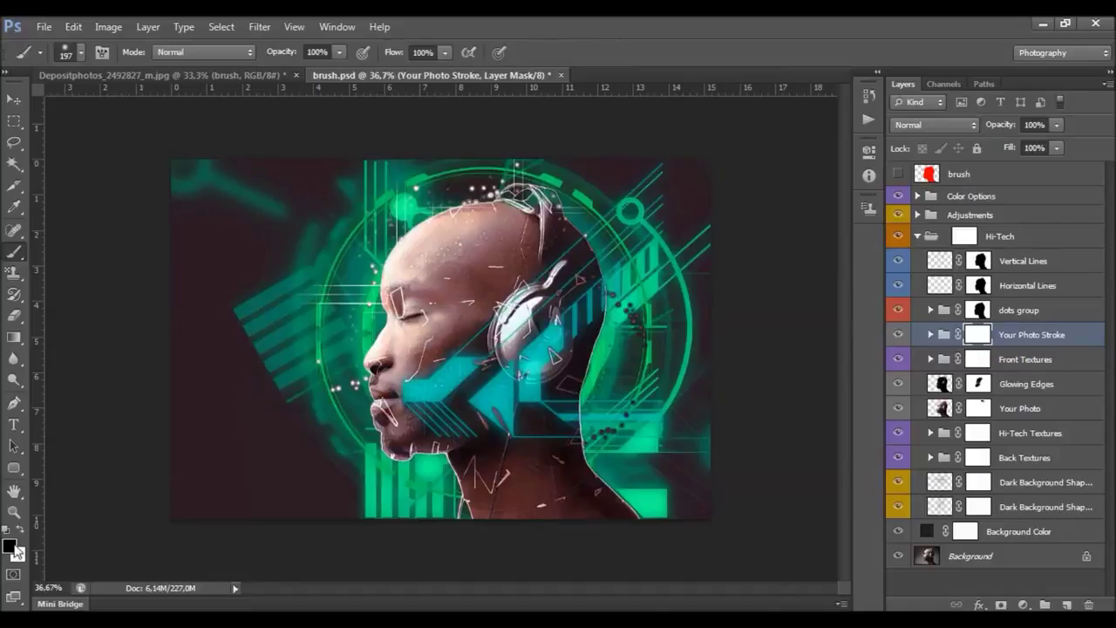
left_click(418, 303)
mouse_move(381, 399)
left_mouse_down()
mouse_move(388, 420)
mouse_move(380, 366)
mouse_move(374, 378)
mouse_move(399, 406)
left_mouse_up()
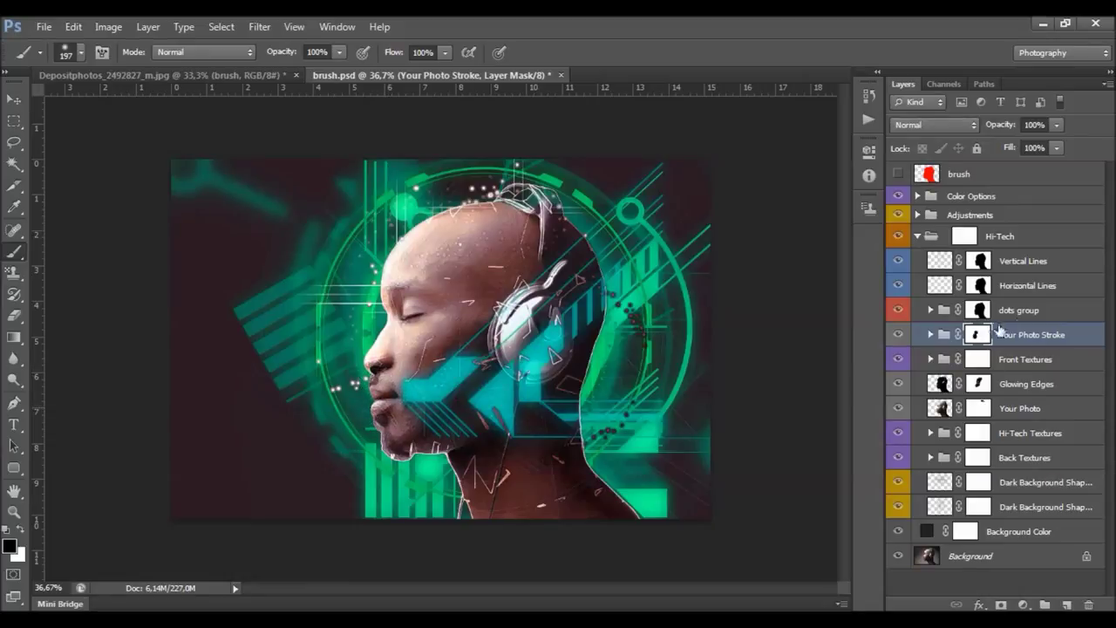
- Select the dots group and compare the image without and with it
left_click(980, 310)
left_click(899, 311)
left_click(899, 311)
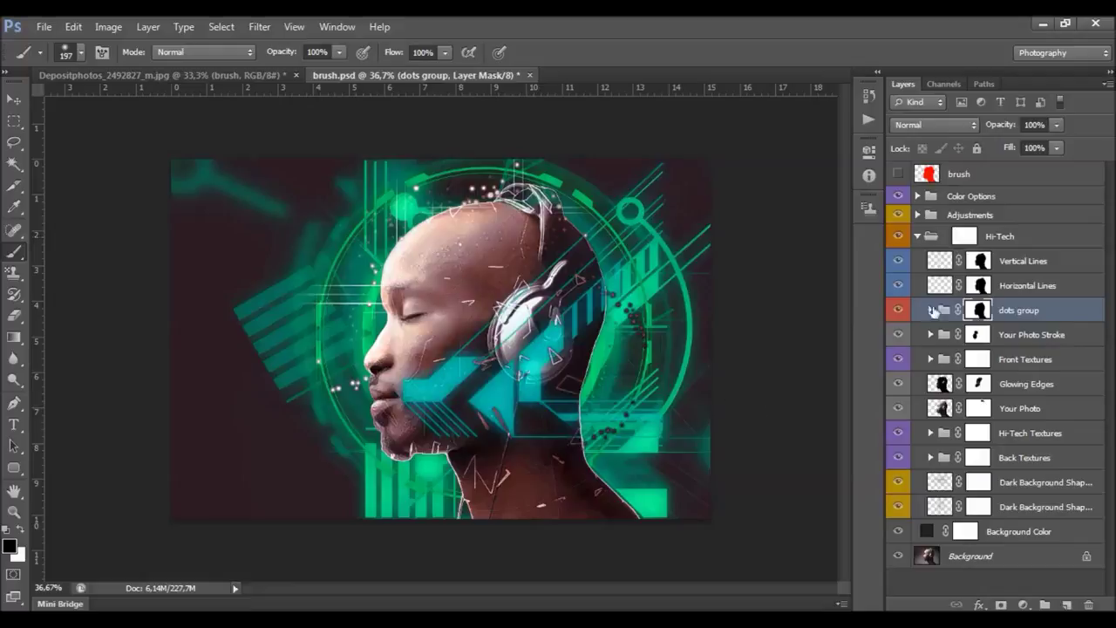
- Expand the dots group, preview the Dots 1 Glow and Dots 2 Glow layers off and on, and collapse the group
left_click(930, 311)
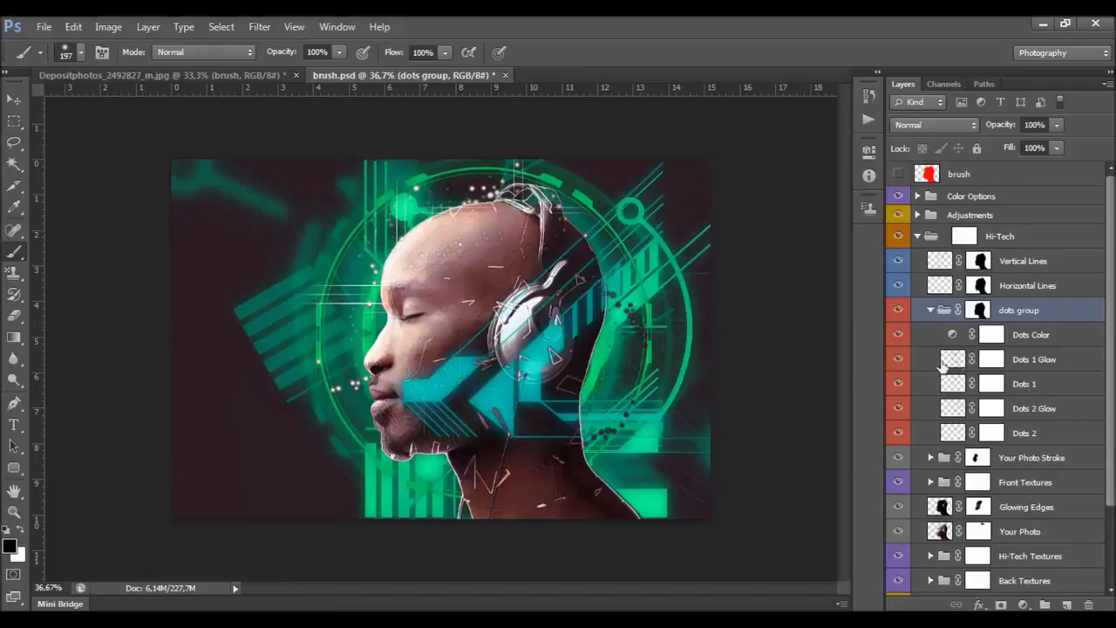
left_click(902, 358)
left_click(902, 358)
left_click(900, 408)
left_click(898, 410)
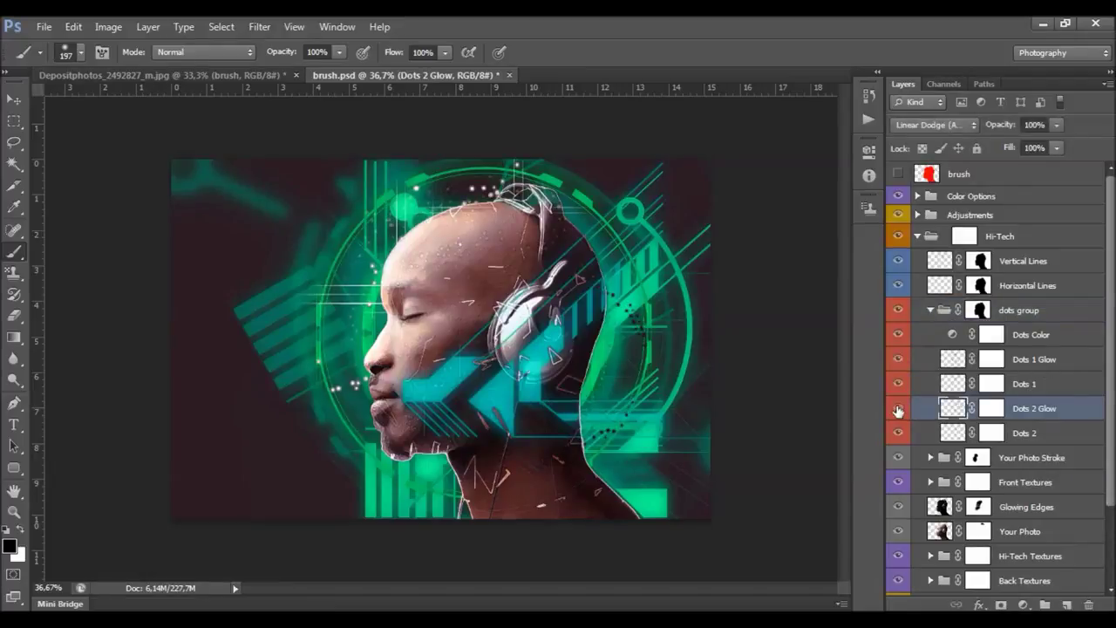
left_click(1016, 314)
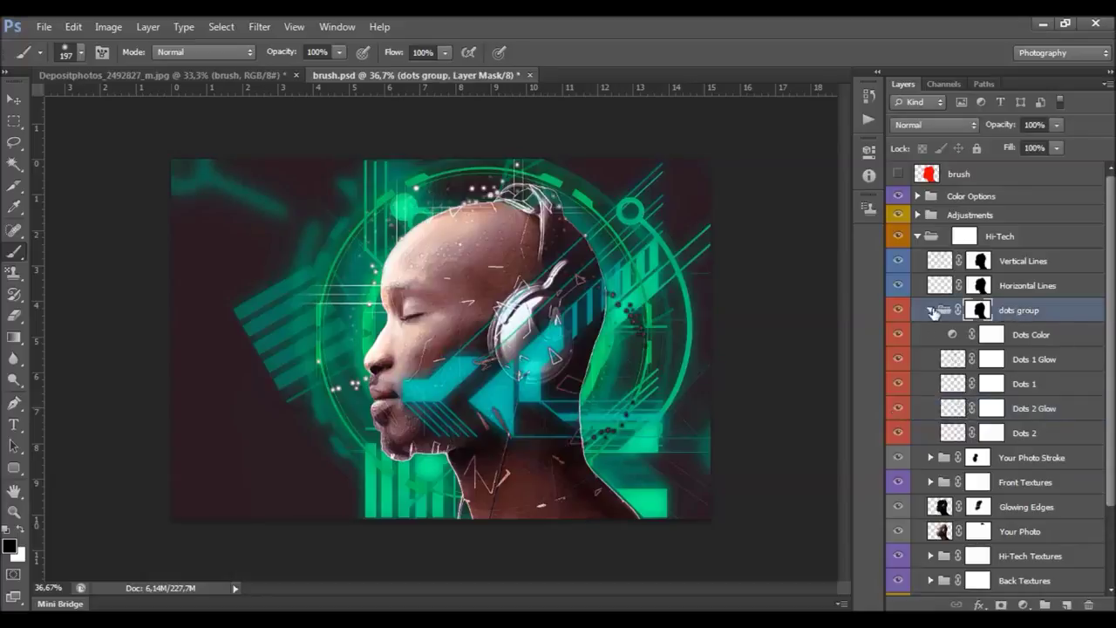
left_click(930, 309)
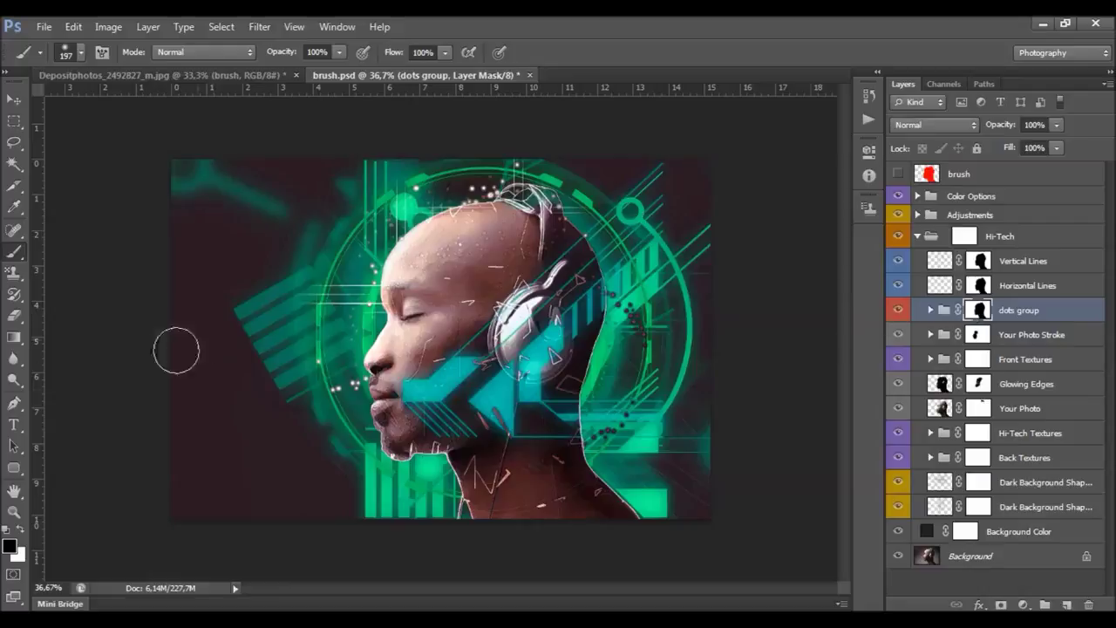
- Paint white on the dots group mask to reveal dots over the forehead, back of the head and neck, comparing with the mask disabled
key("x")
left_click_drag(505, 253, 396, 244)
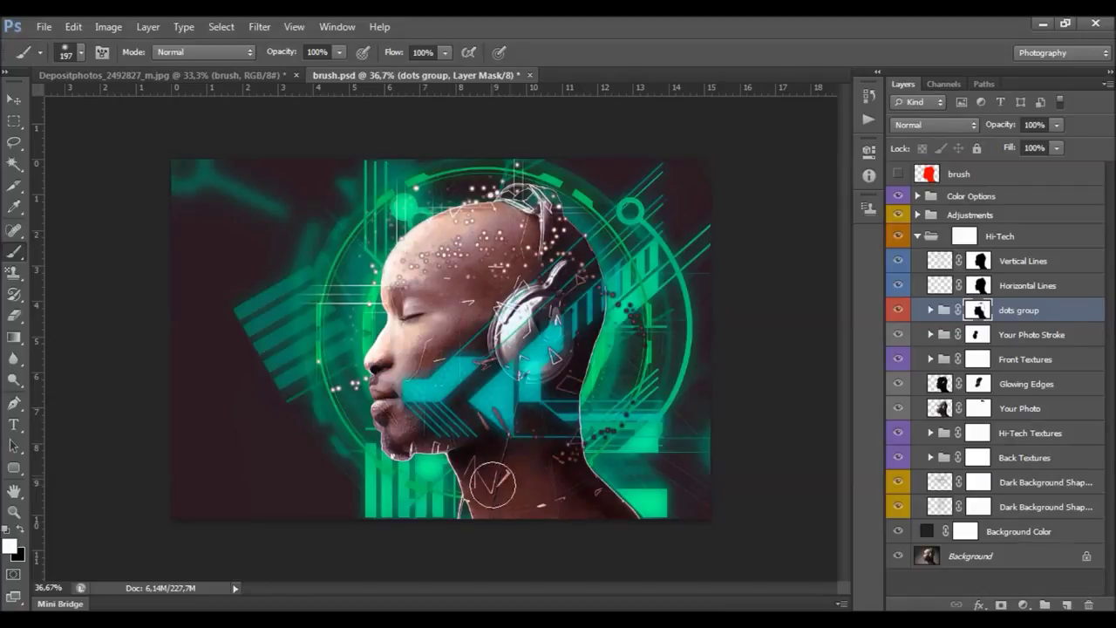
left_click(976, 311, "shift")
left_click(979, 310, "shift")
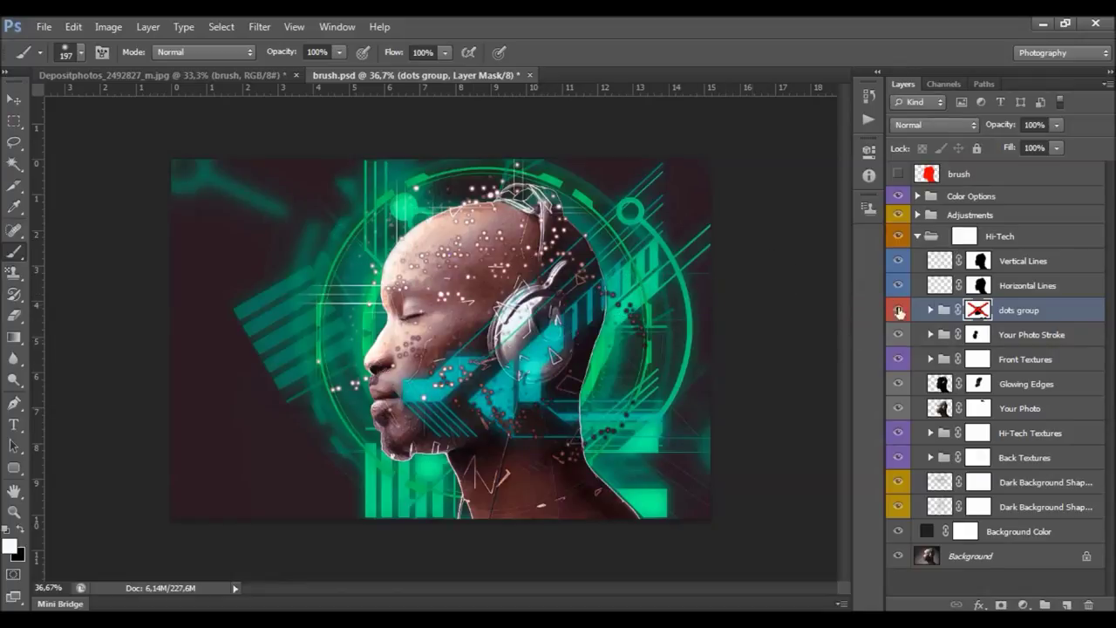
left_click(978, 310, "shift")
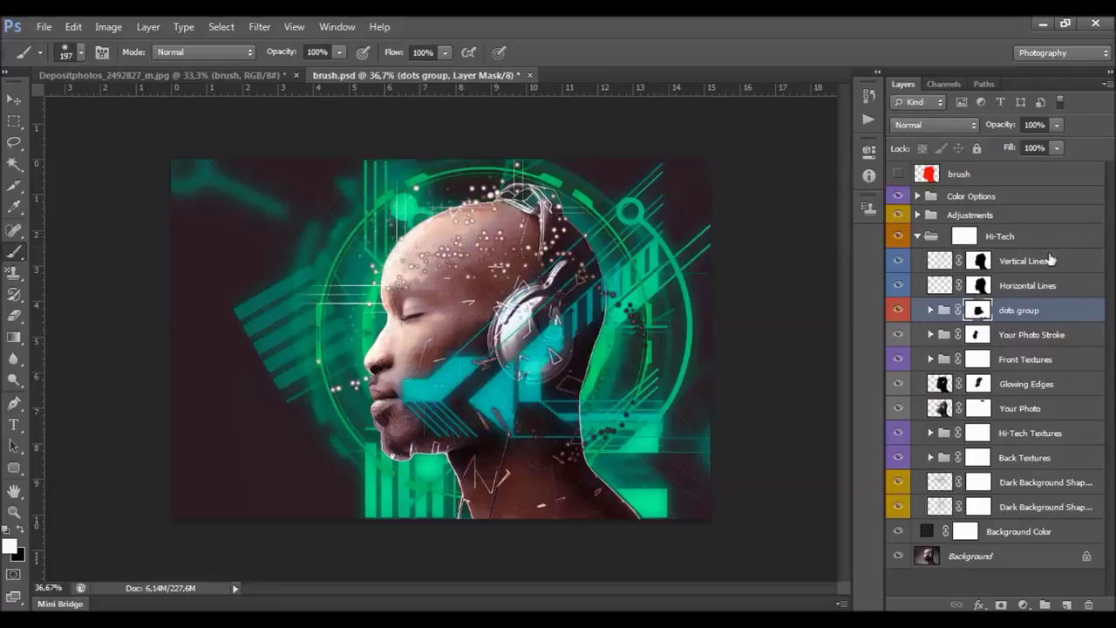
- Collapse the Hi-Tech group and compare the image without and with it
left_click(1037, 241)
left_click(917, 236)
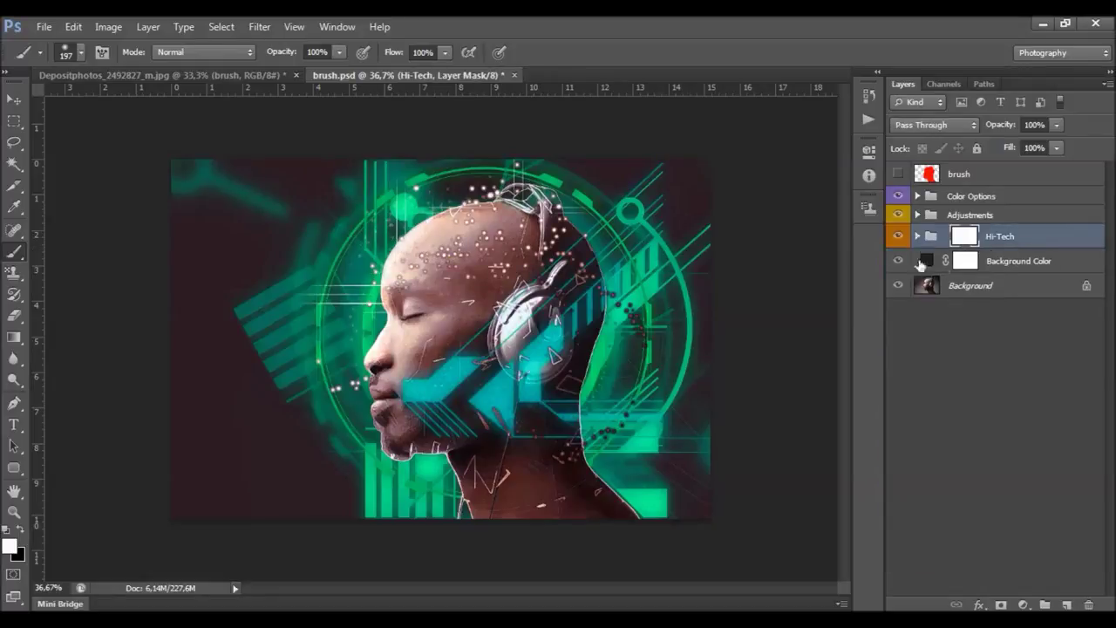
left_click(898, 238)
left_click(898, 237)
- Lighten the Background Color fill layer to the dark grey 2b2b2b
left_click(1004, 261)
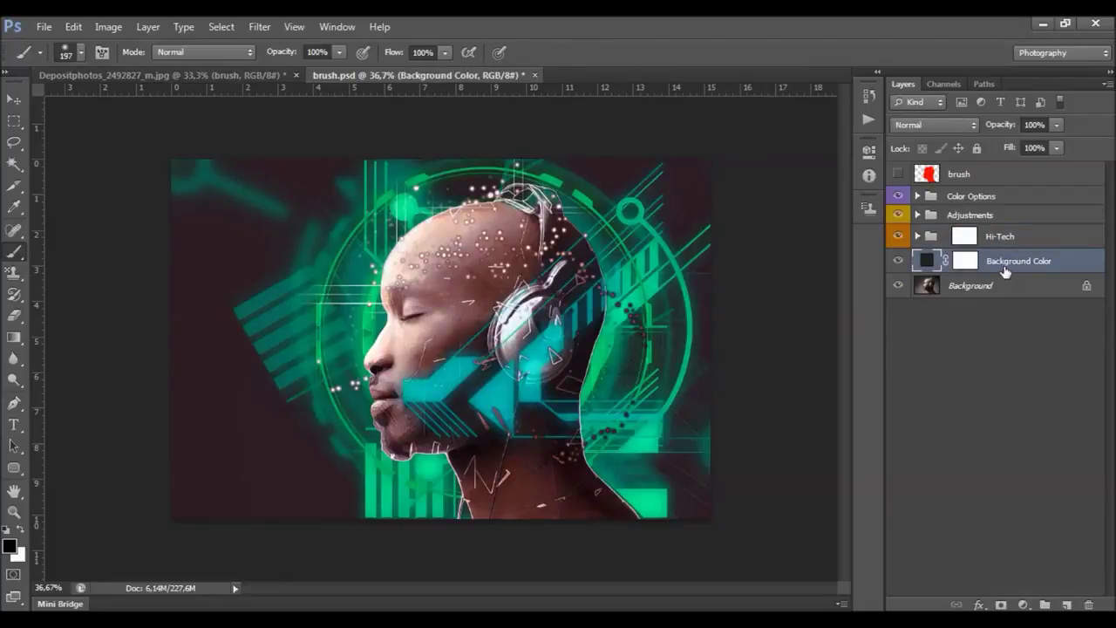
double_click(927, 261)
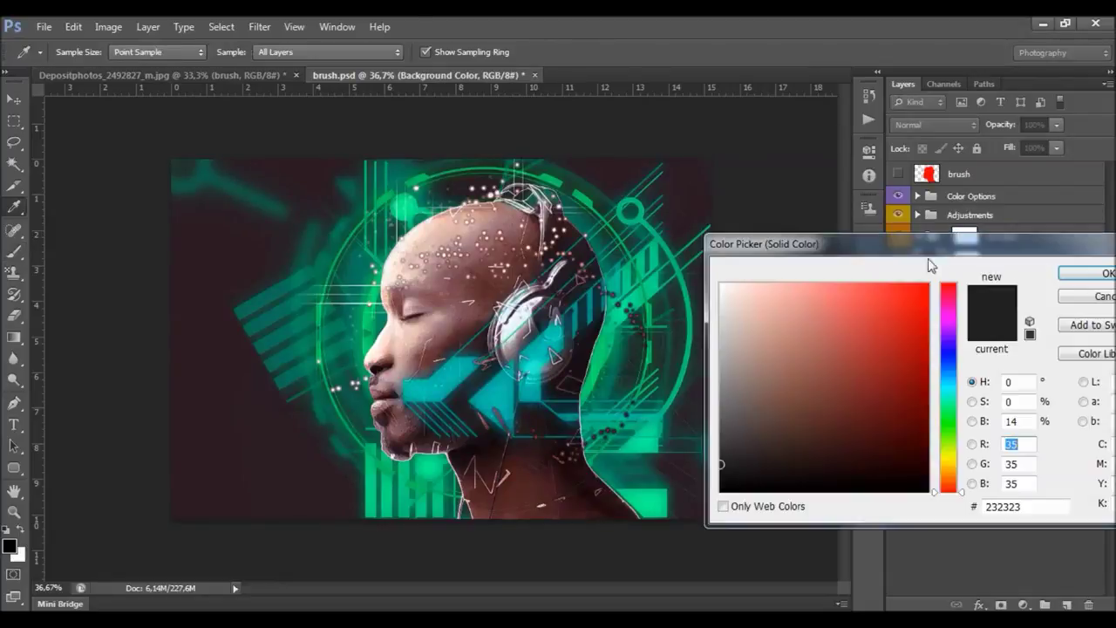
mouse_move(724, 456)
left_mouse_down()
mouse_move(717, 448)
mouse_move(722, 457)
left_mouse_up()
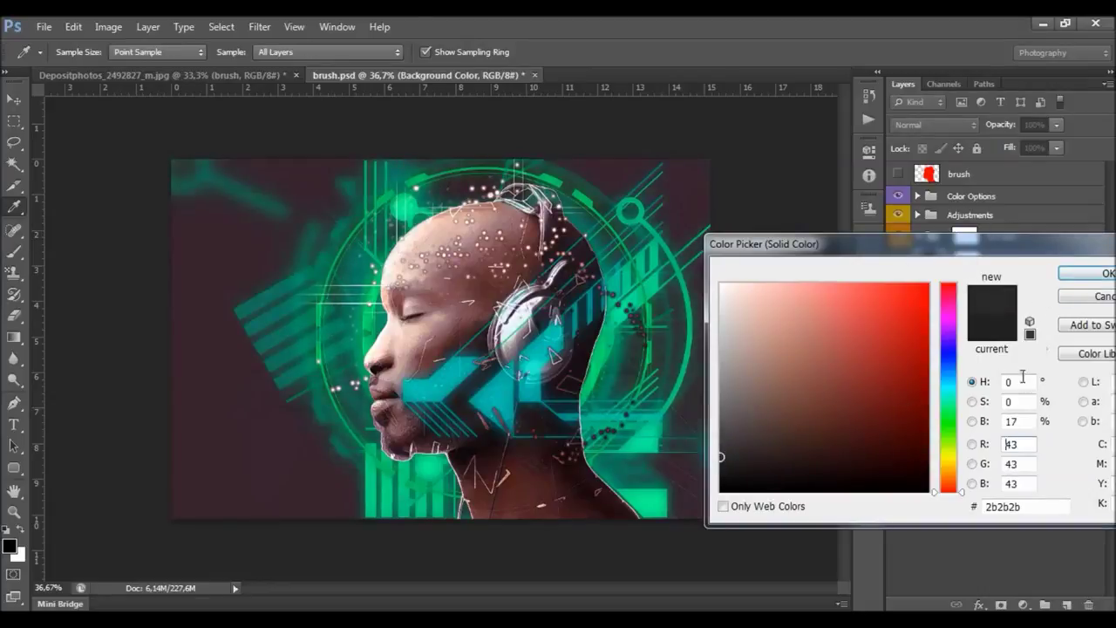
left_click(1073, 275)
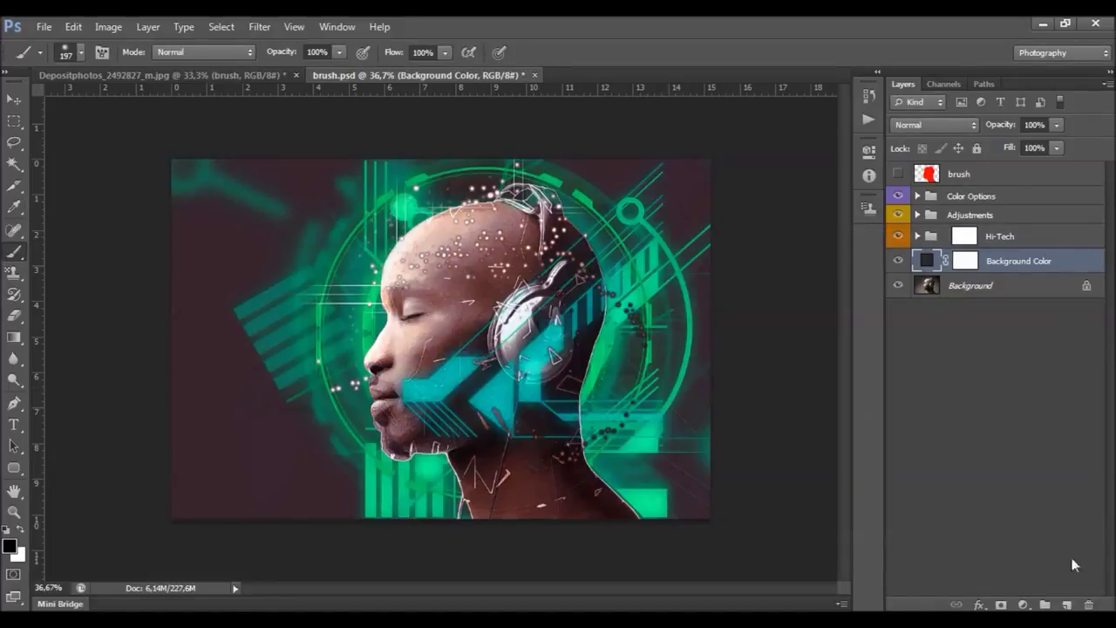
left_click(1066, 604)
left_click(43, 27)
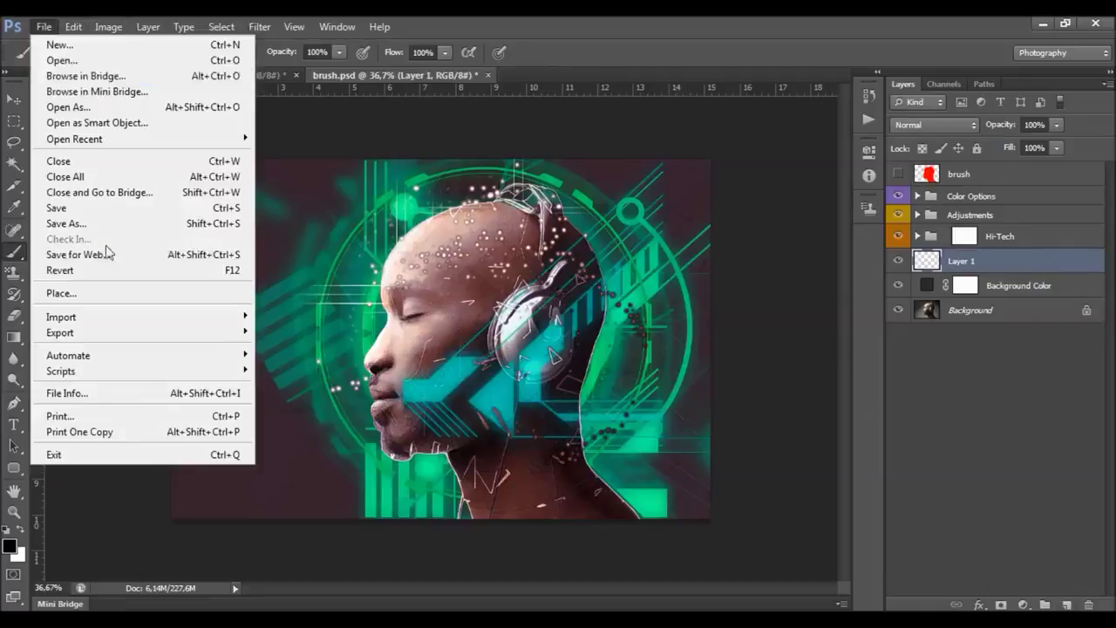
left_click(94, 293)
left_click(632, 384)
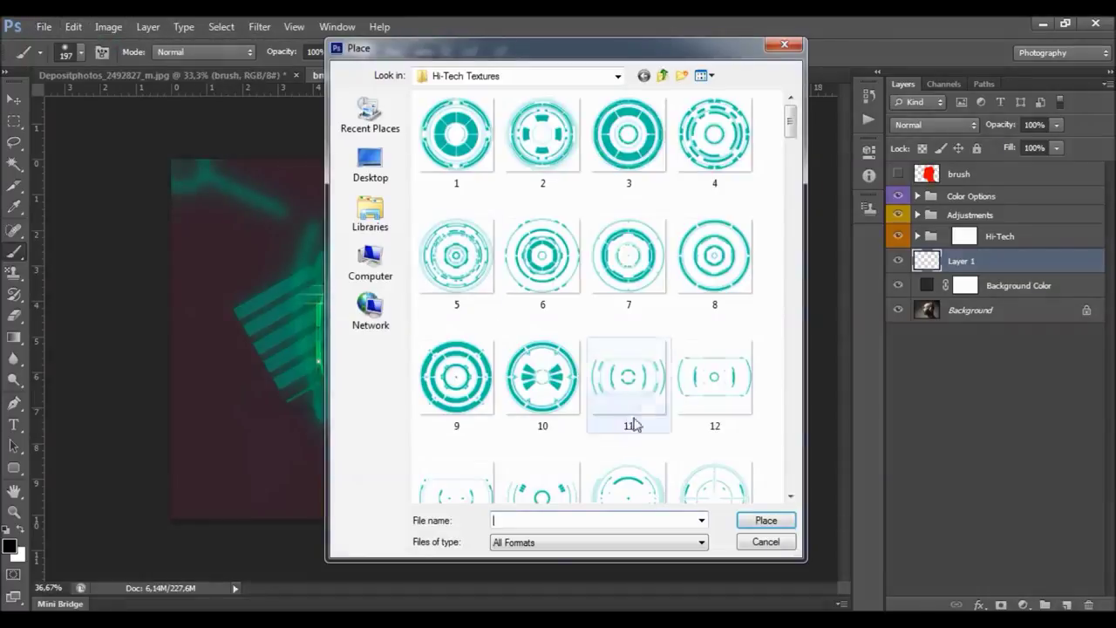
left_click(766, 520)
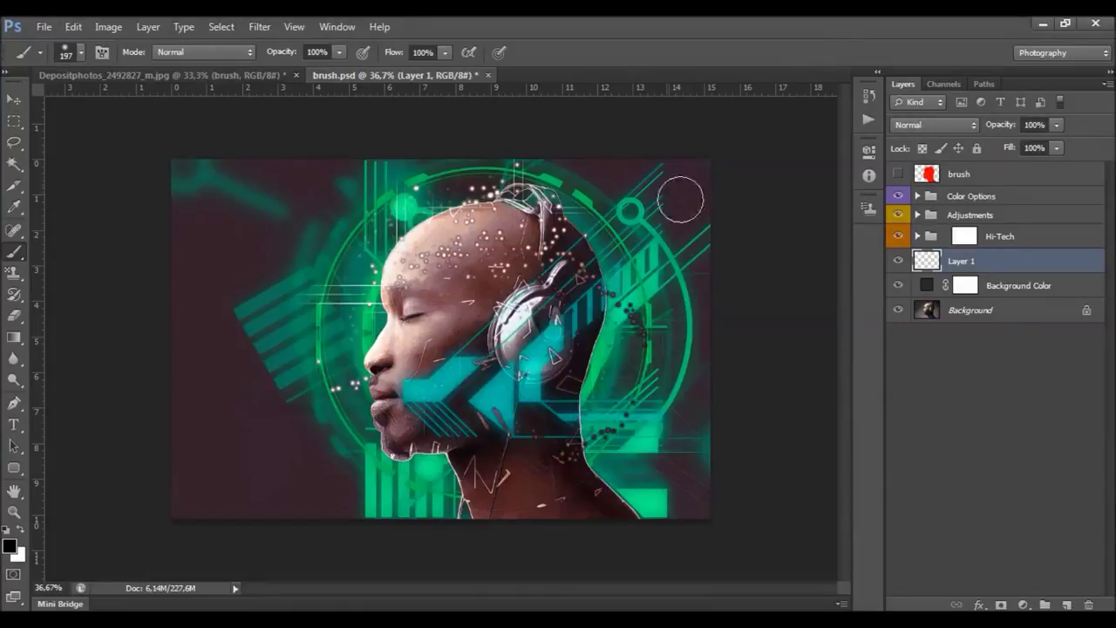
left_click(899, 286)
left_click(898, 286)
left_click(907, 288)
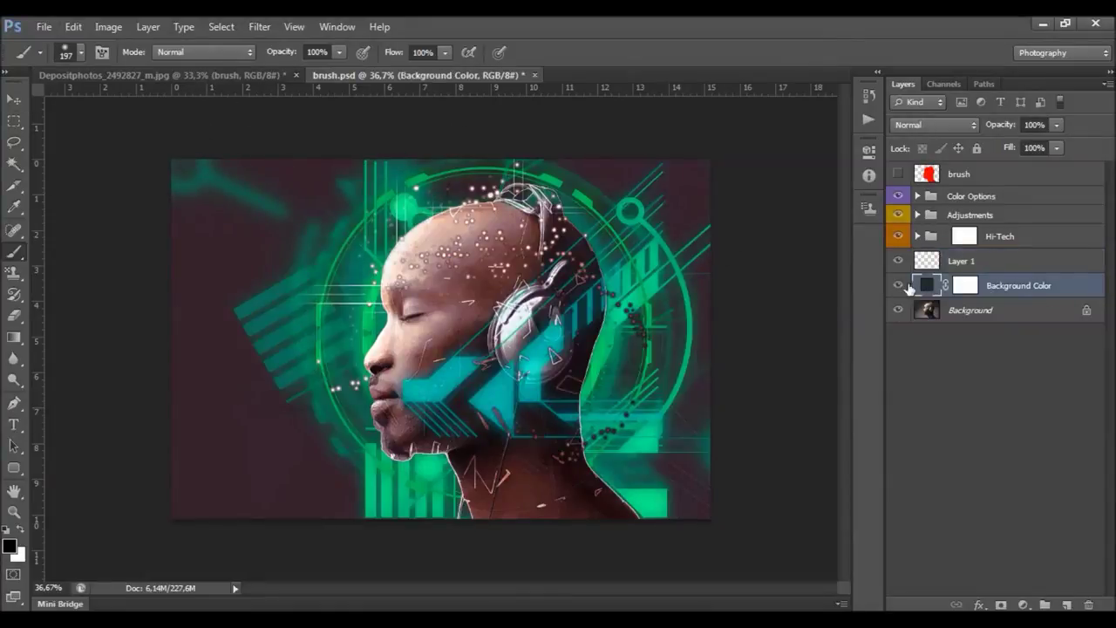
left_click(984, 261)
key("Delete")
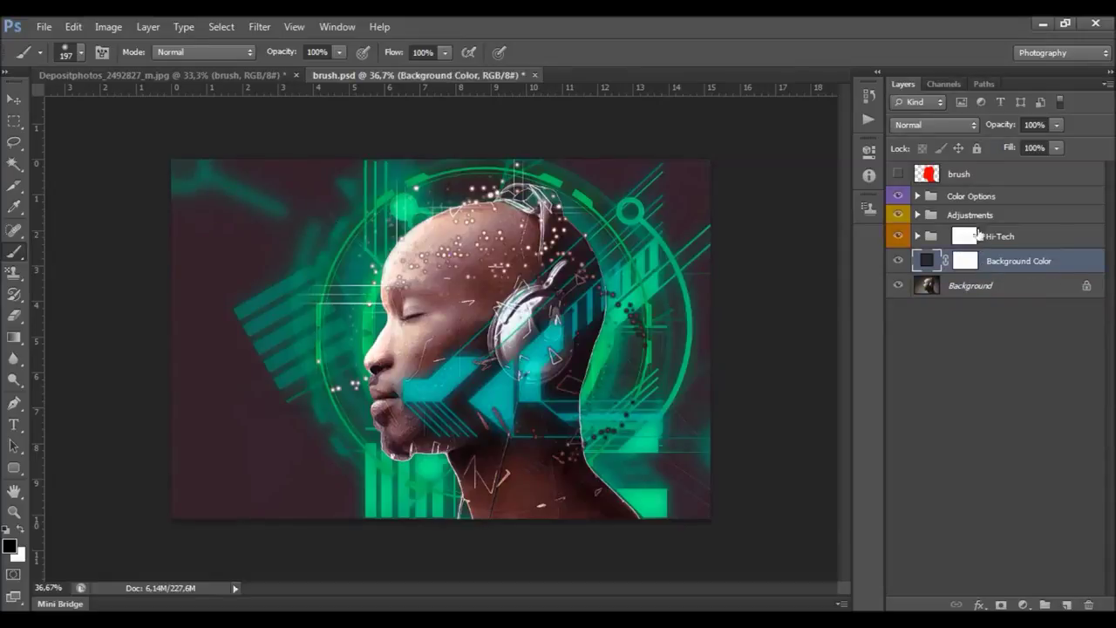
- Expand the Adjustments group and compare the image without and with the Color Correction layer
left_click(1039, 216)
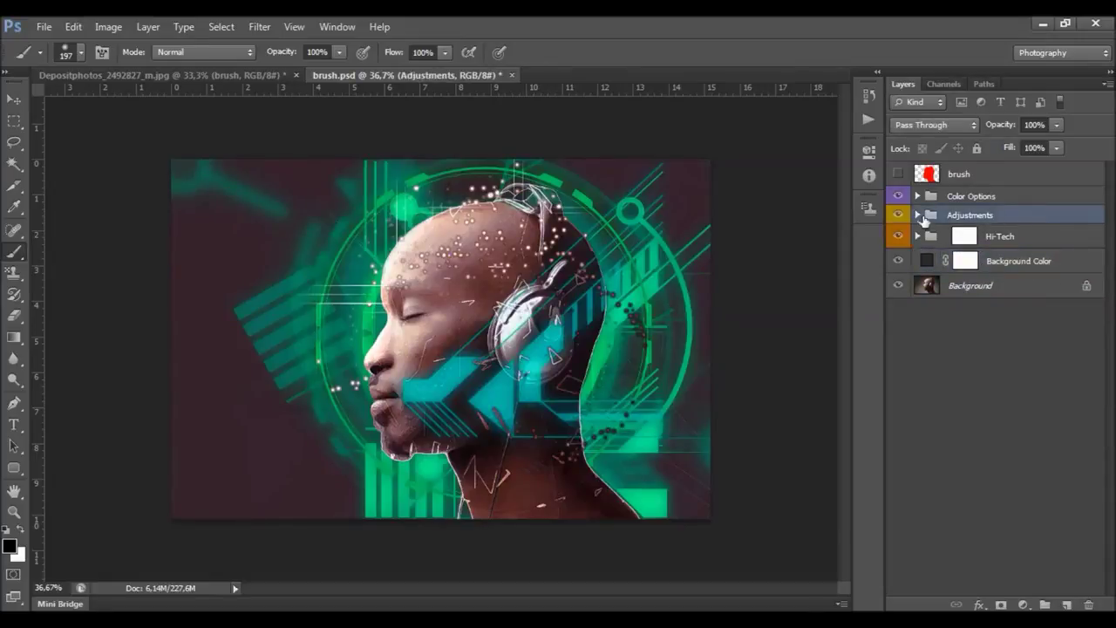
left_click(917, 214)
left_click(971, 237)
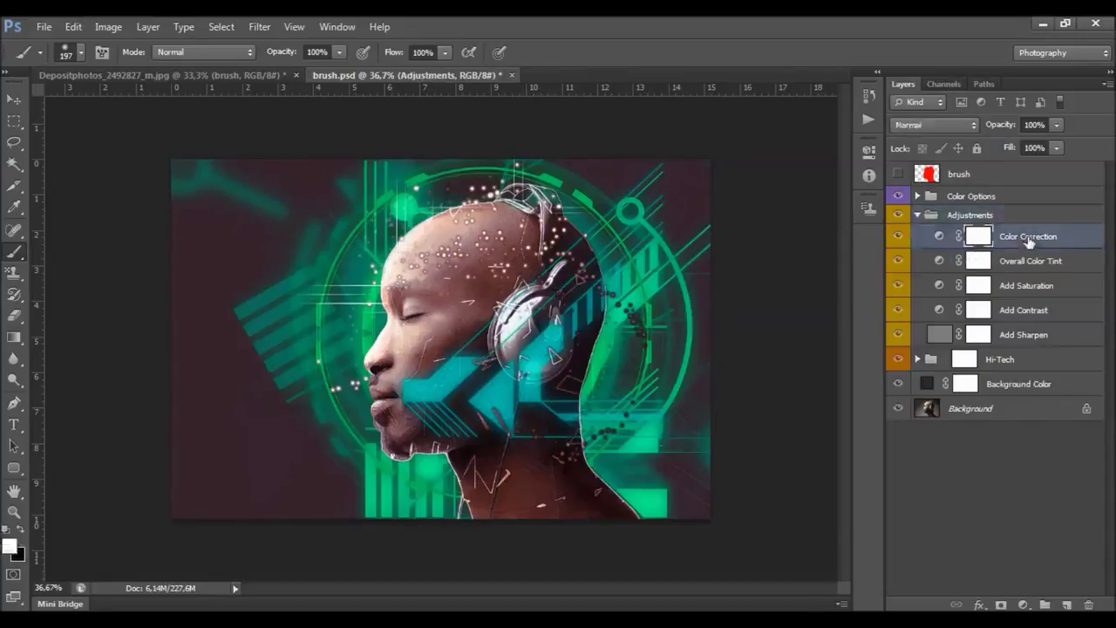
left_click(898, 237)
left_click(897, 237)
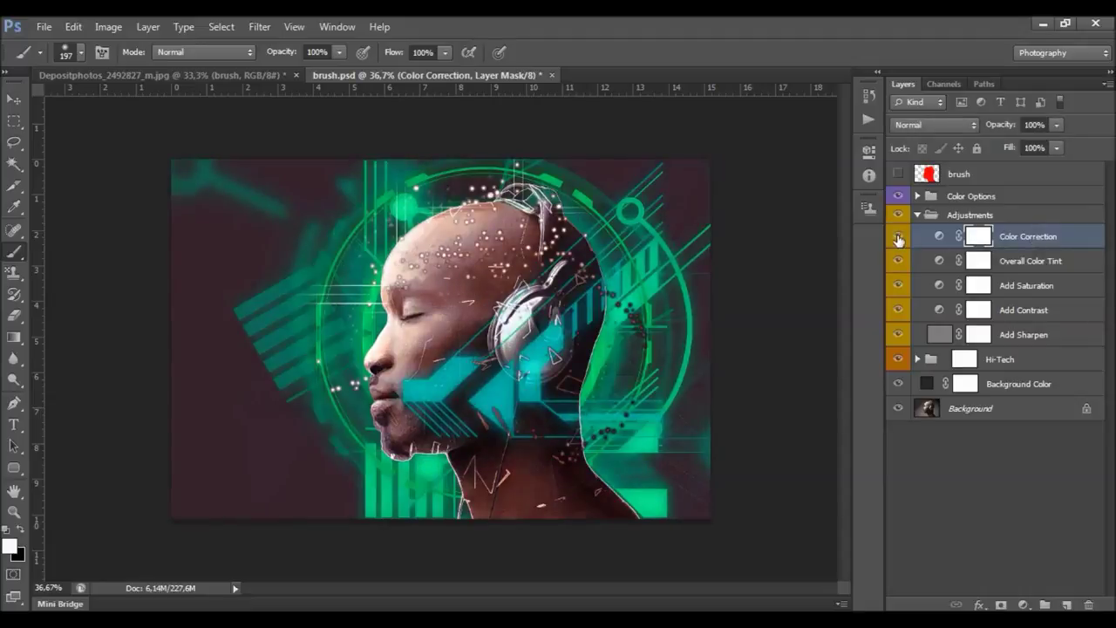
- Try Warming Filter (85) at 43% density on the Overall Color Tint photo filter
left_click(1021, 263)
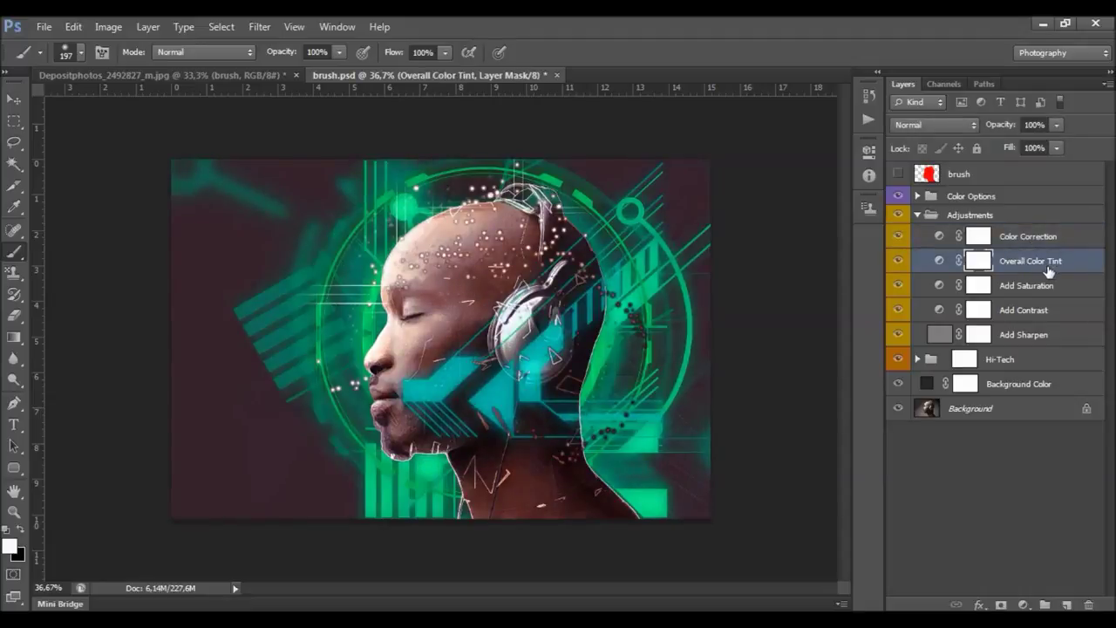
double_click(939, 260)
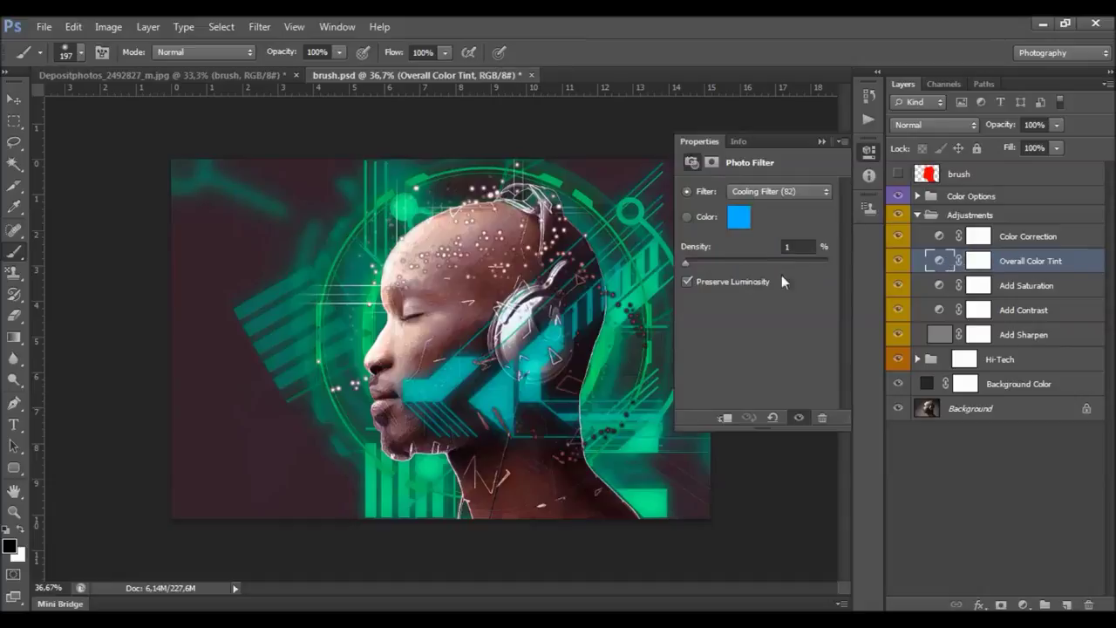
left_click(729, 263)
left_click(775, 191)
left_click(761, 236)
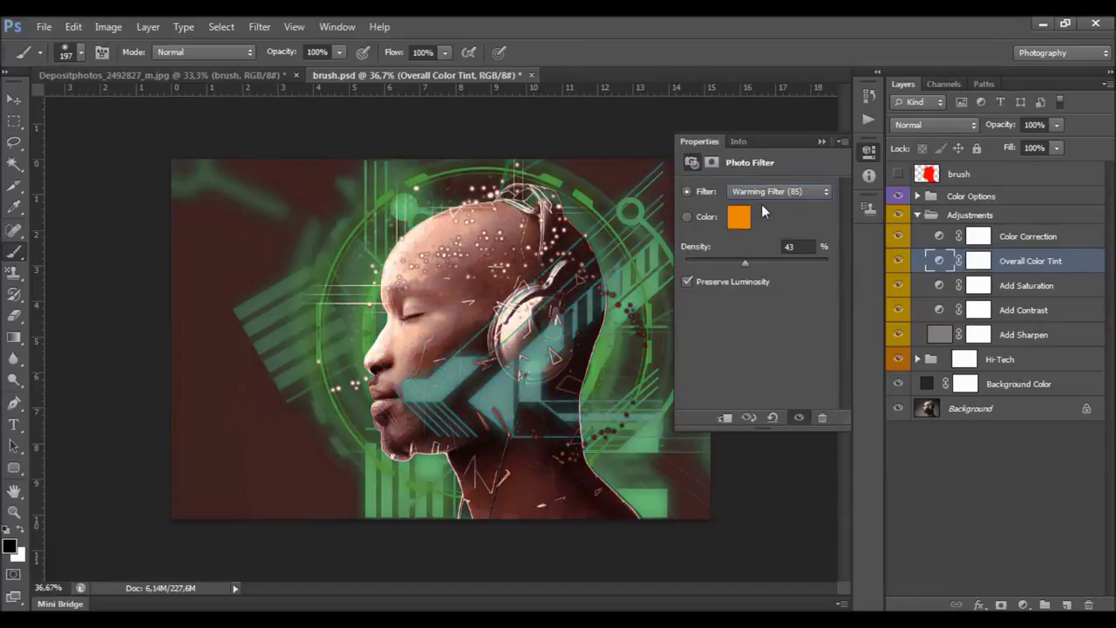
- Go through the photo filter presets to Deep Yellow, set the density to 18%, and hide the Overall Color Tint layer
key("Down")
key("Down")
key("Down")
key("Down")
key("Down")
key("Down")
key("Down")
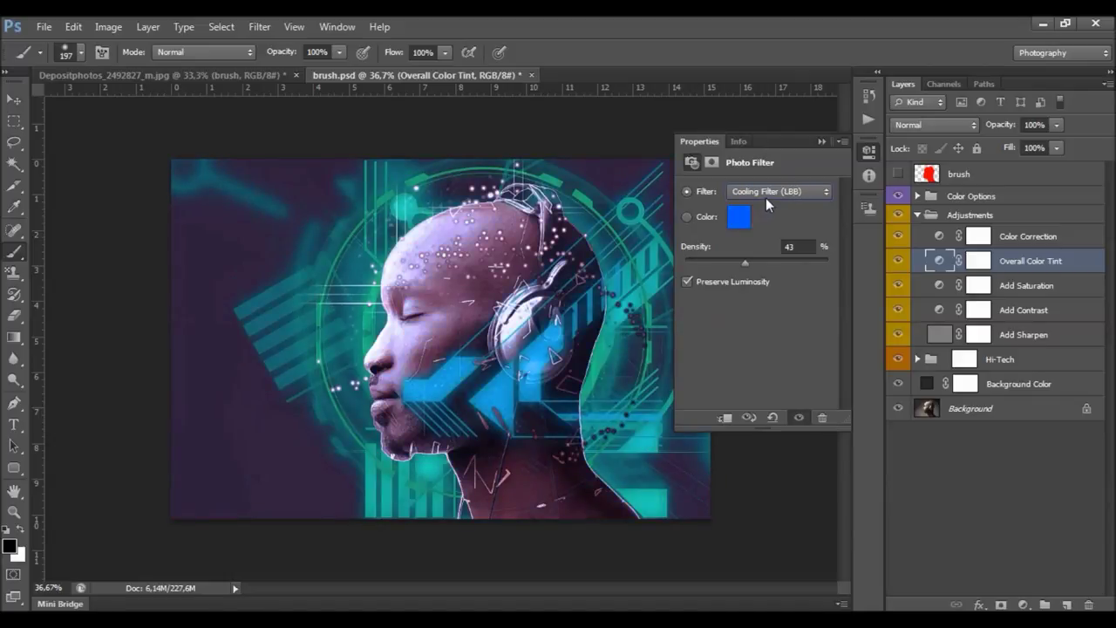
key("Down")
key("Down")
key("Down")
key("Down")
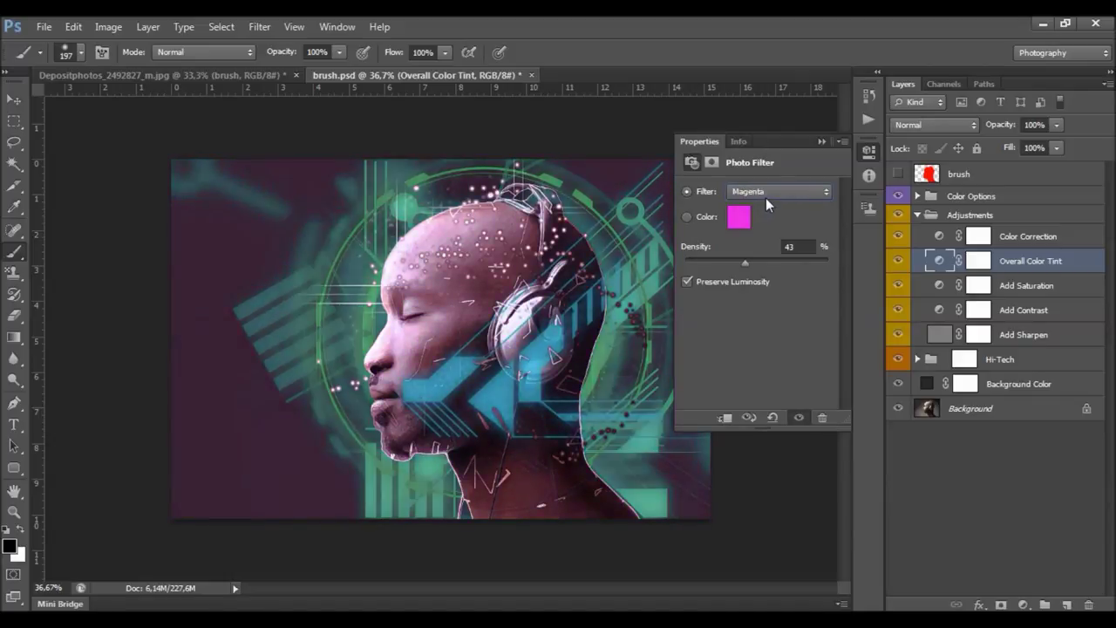
key("Down")
key("Down")
key("Down")
key("Down")
left_click_drag(740, 267, 710, 265)
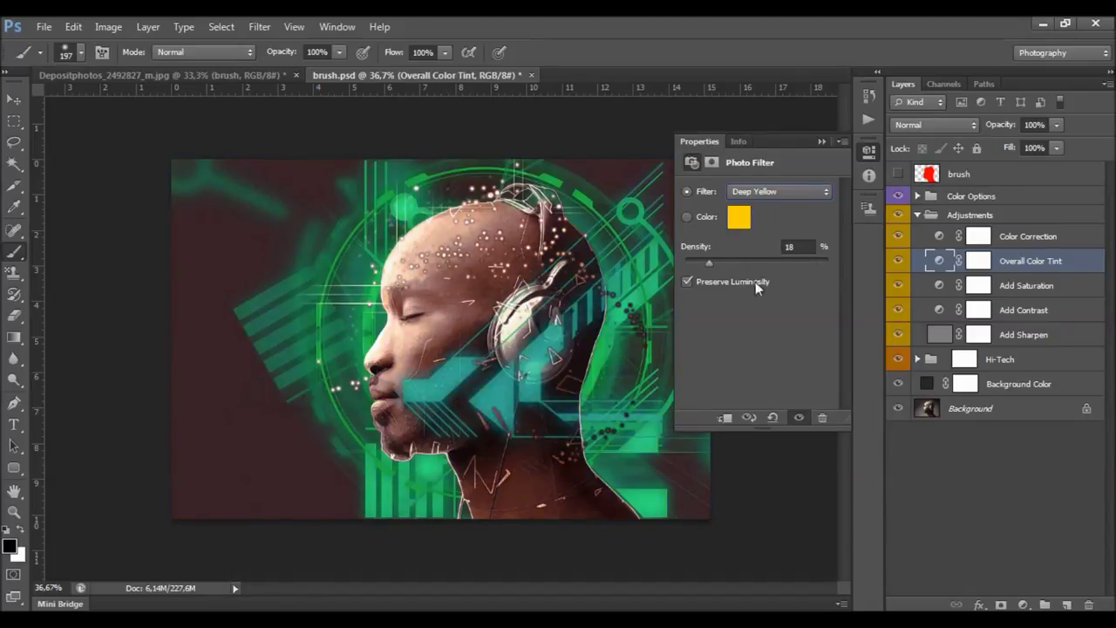
left_click(817, 144)
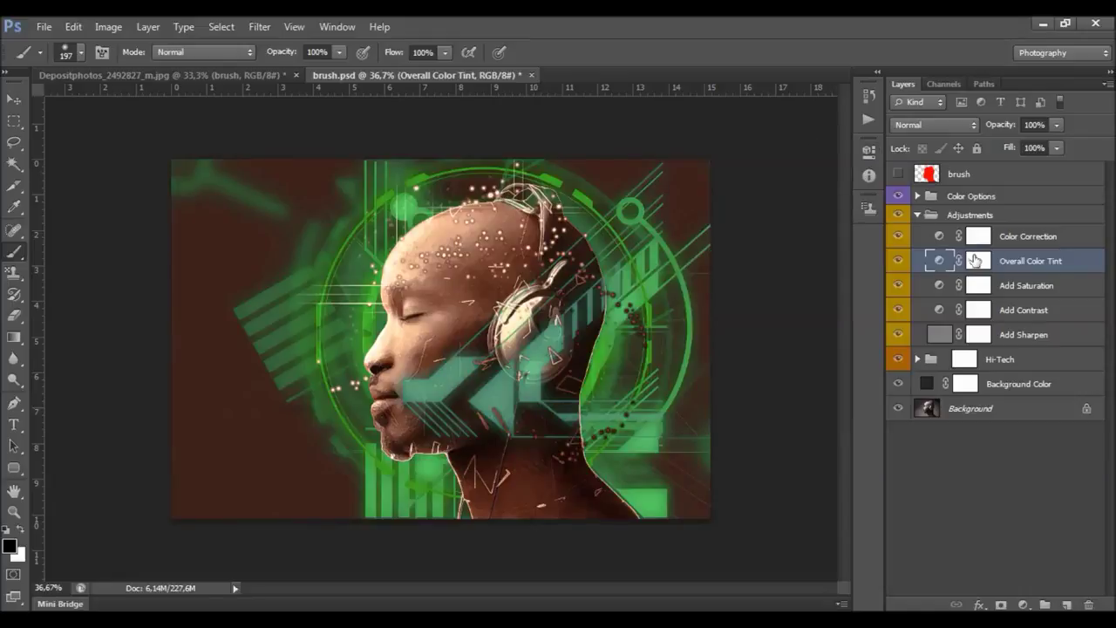
left_click(898, 261)
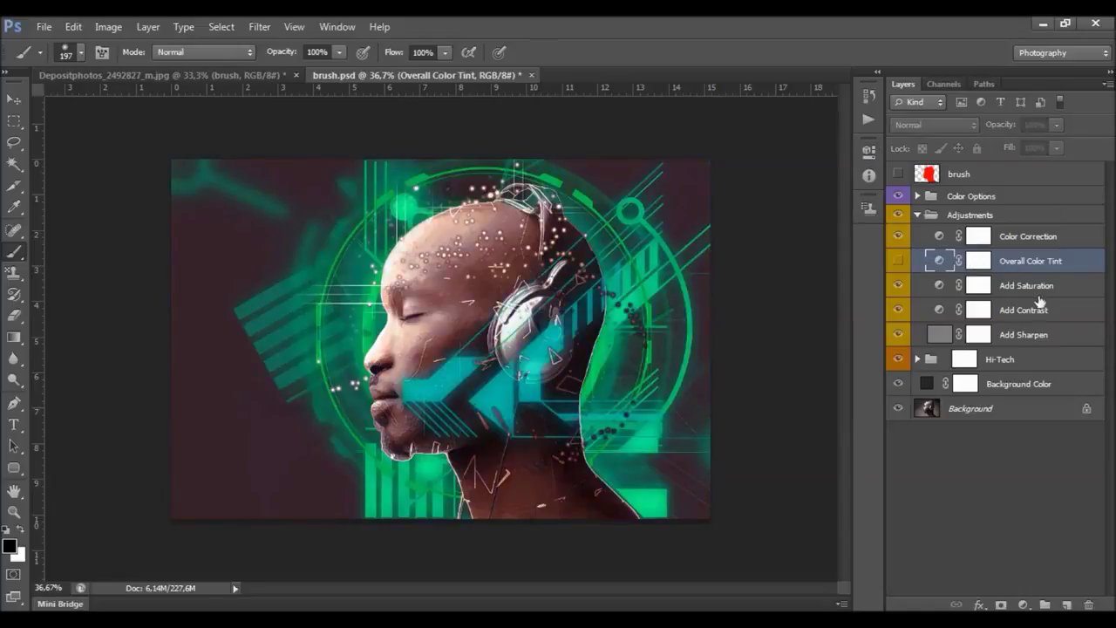
- Raise the saturation slightly in the Add Saturation layer and set the Add Contrast layer's opacity to 43%
left_click(1003, 287)
left_click(970, 293)
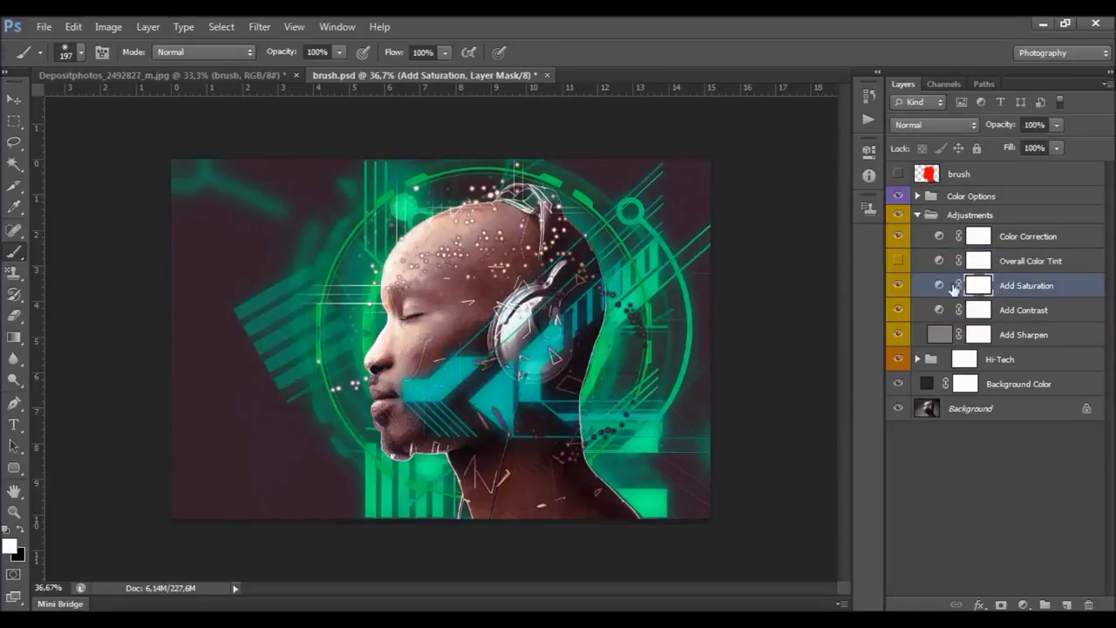
double_click(939, 286)
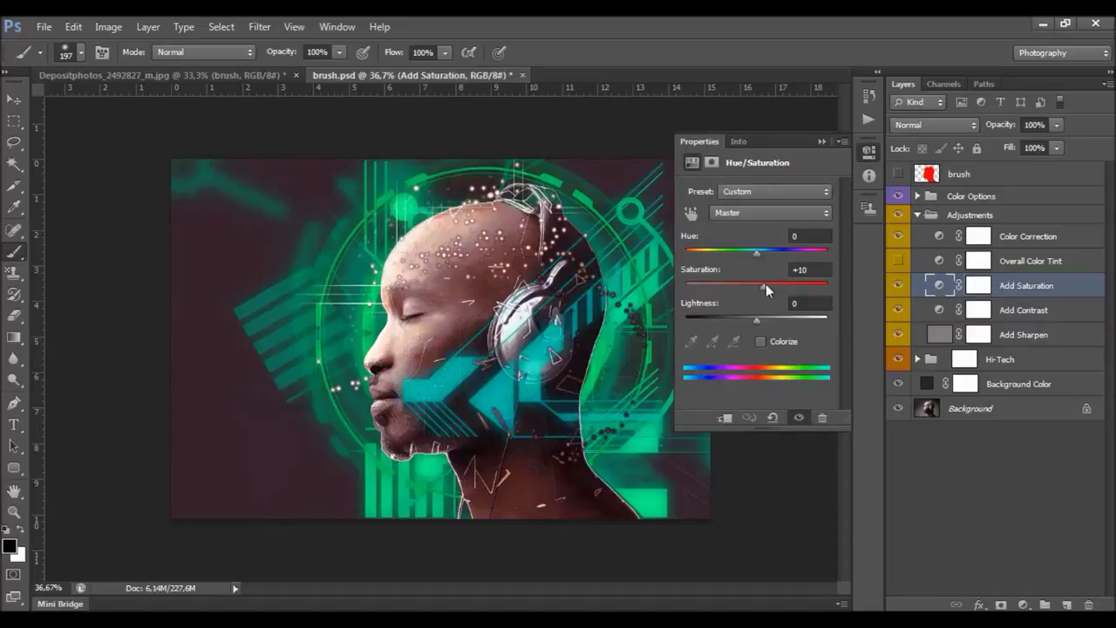
left_click_drag(765, 286, 767, 286)
left_click_drag(766, 286, 770, 292)
left_click(926, 285)
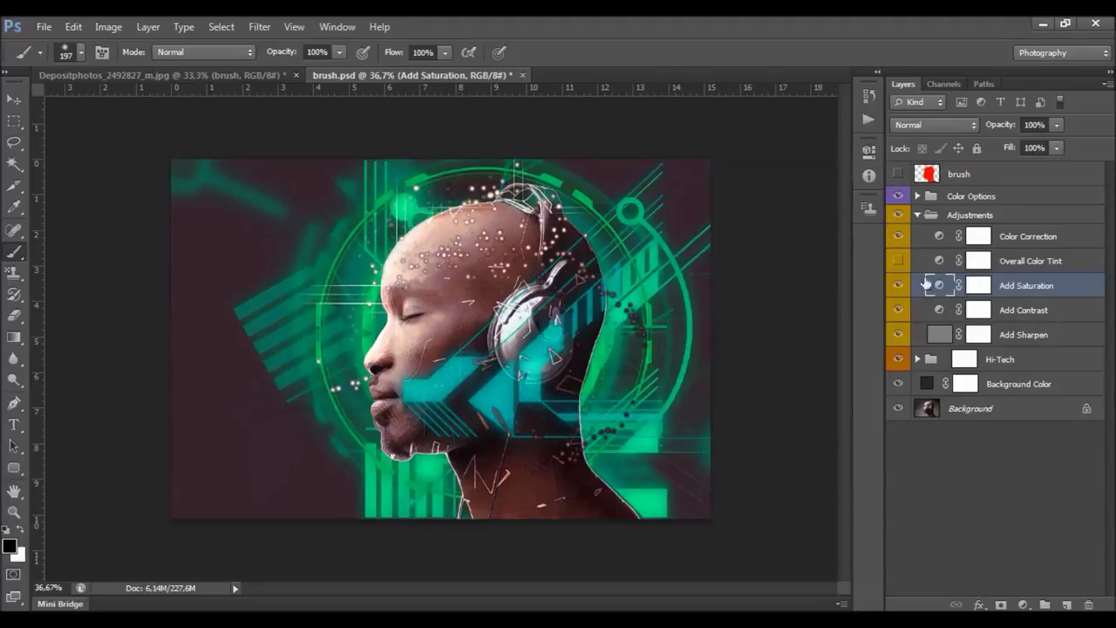
left_click(1011, 314)
key("x")
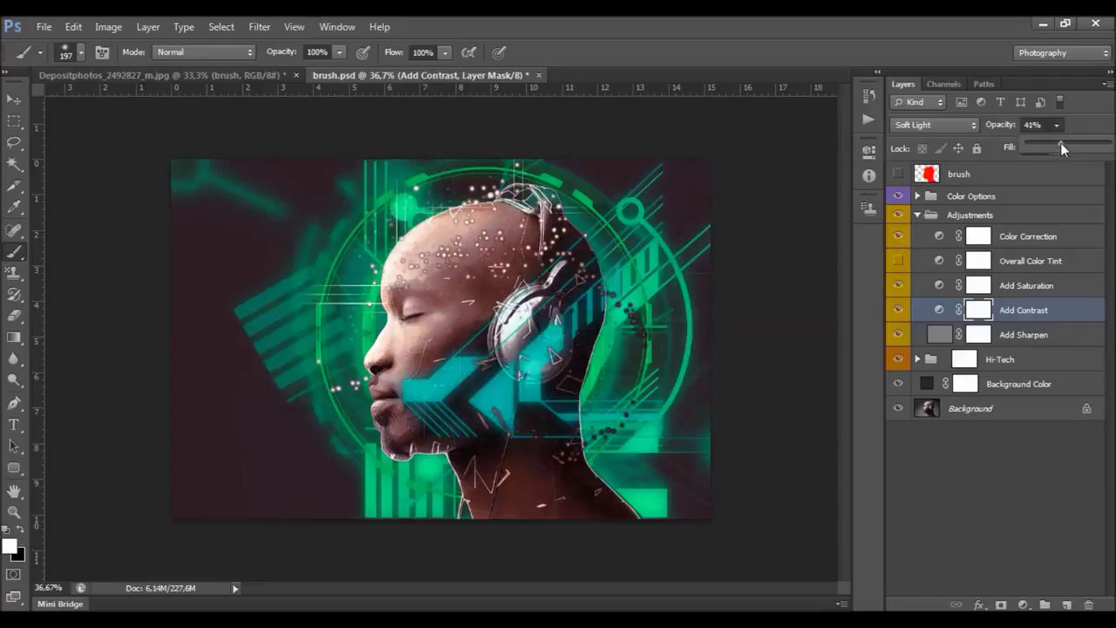
- Compare the portrait up close without and with the Add Sharpen layer, and delete that layer
left_click(1029, 334)
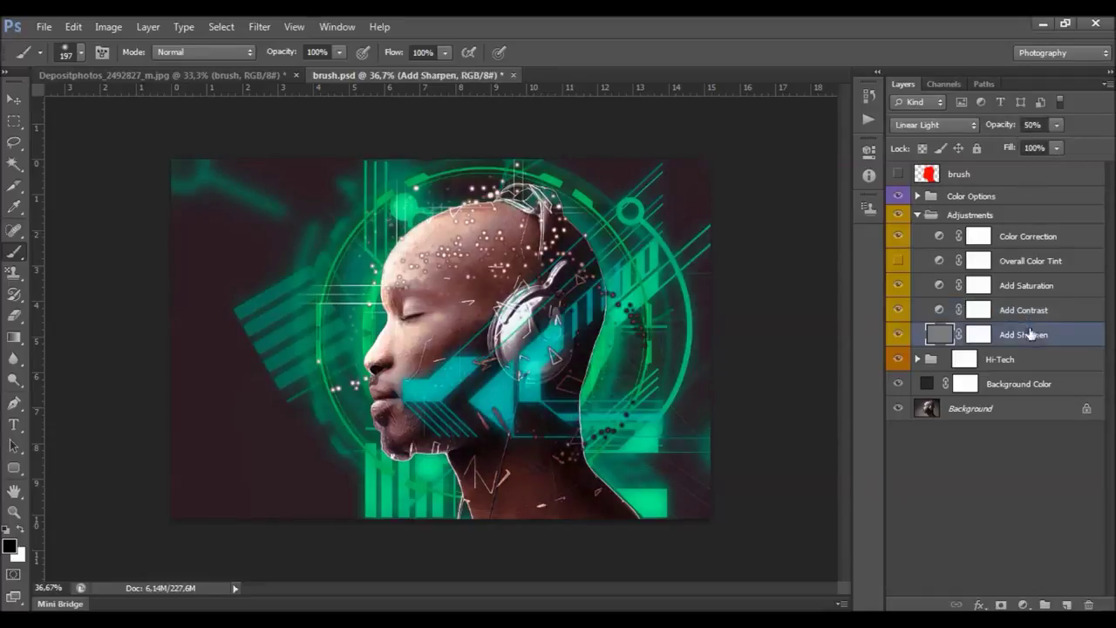
left_click(901, 336)
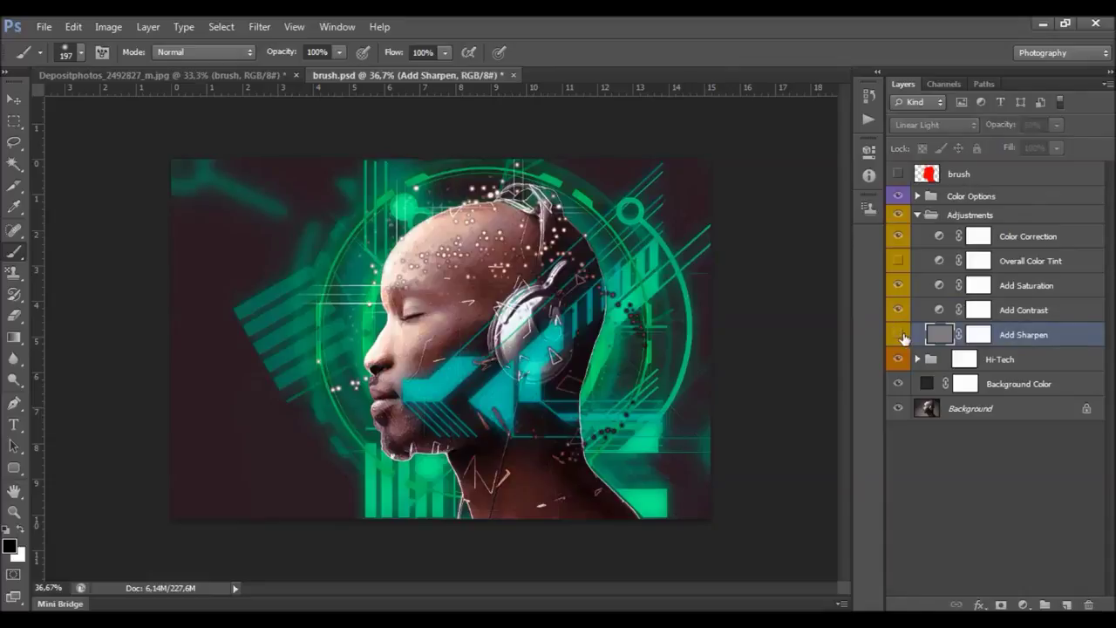
left_click(903, 338)
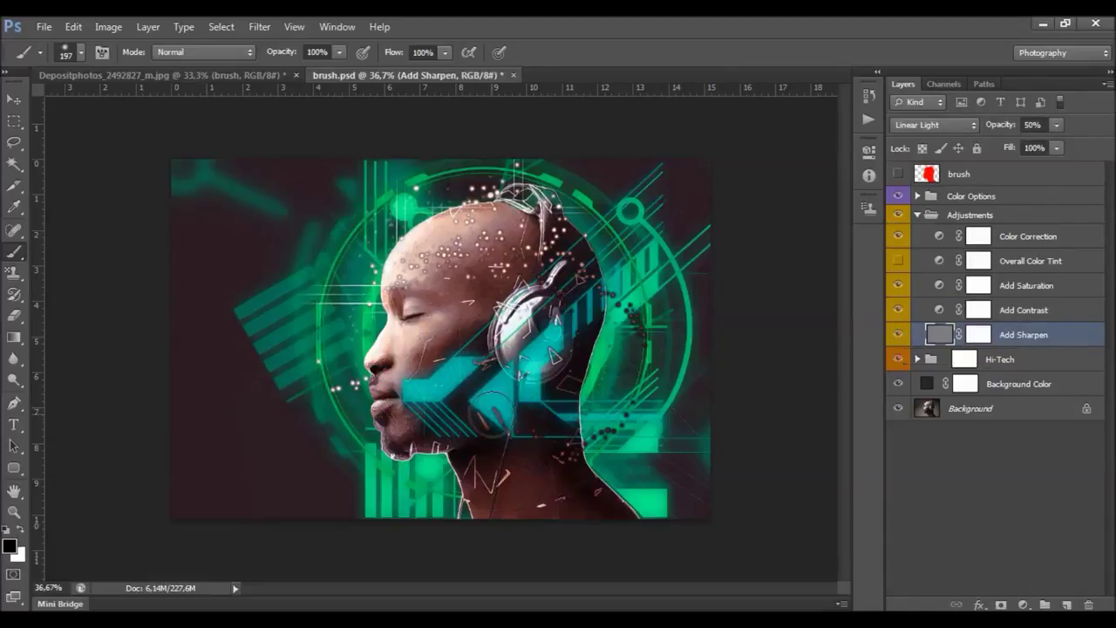
key("z")
left_click(468, 369, "alt")
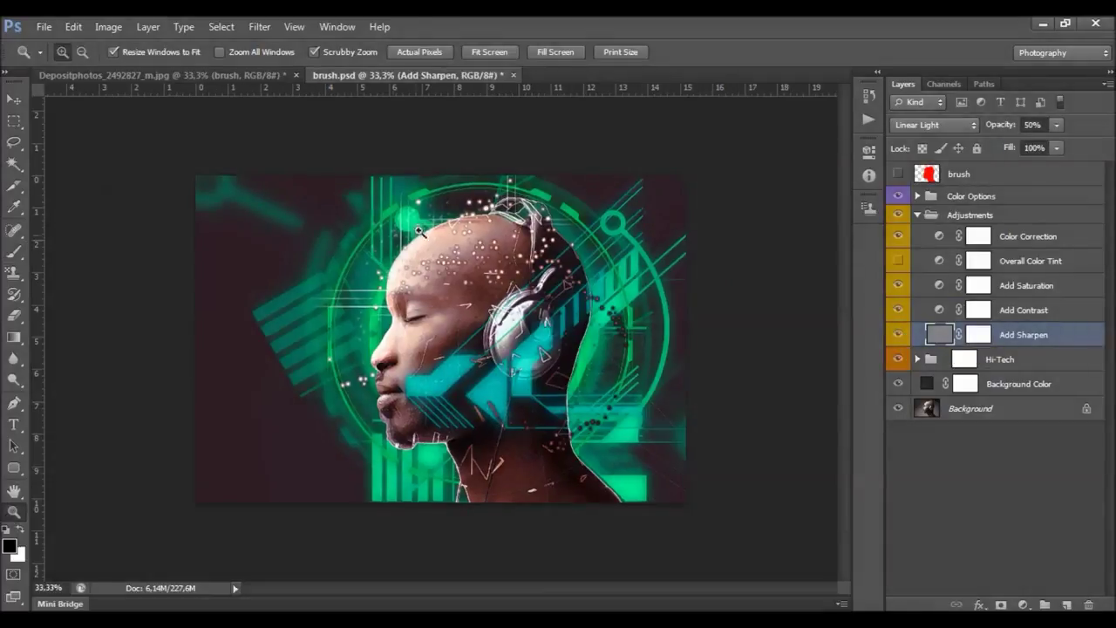
left_click(478, 281)
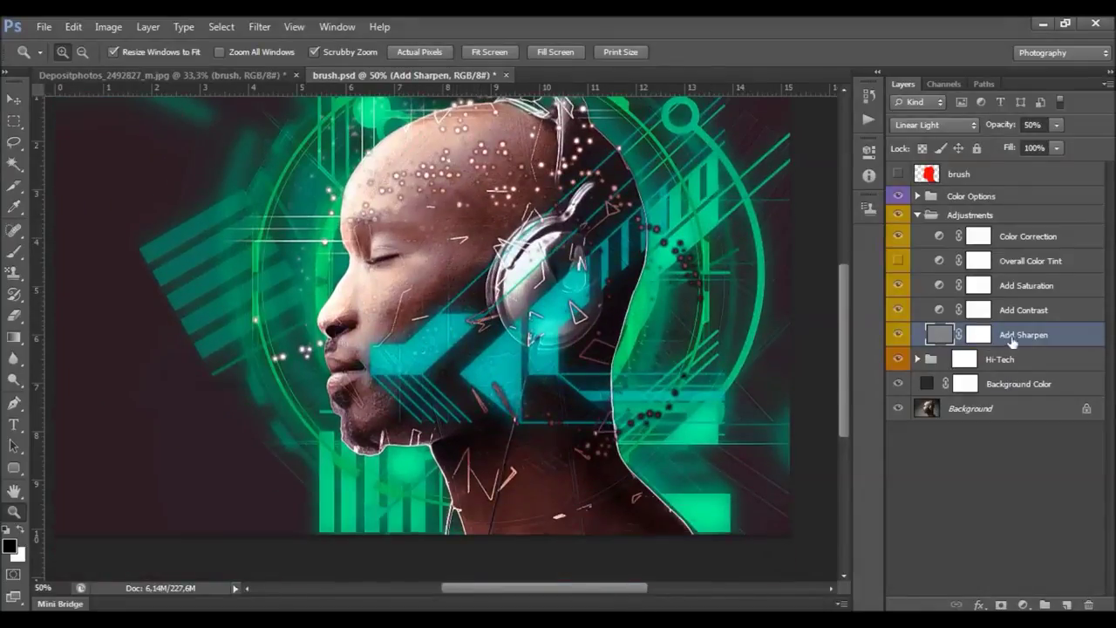
left_click(899, 335)
left_click(899, 335)
mouse_move(541, 314)
left_mouse_down()
mouse_move(419, 314)
mouse_move(519, 315)
left_mouse_up()
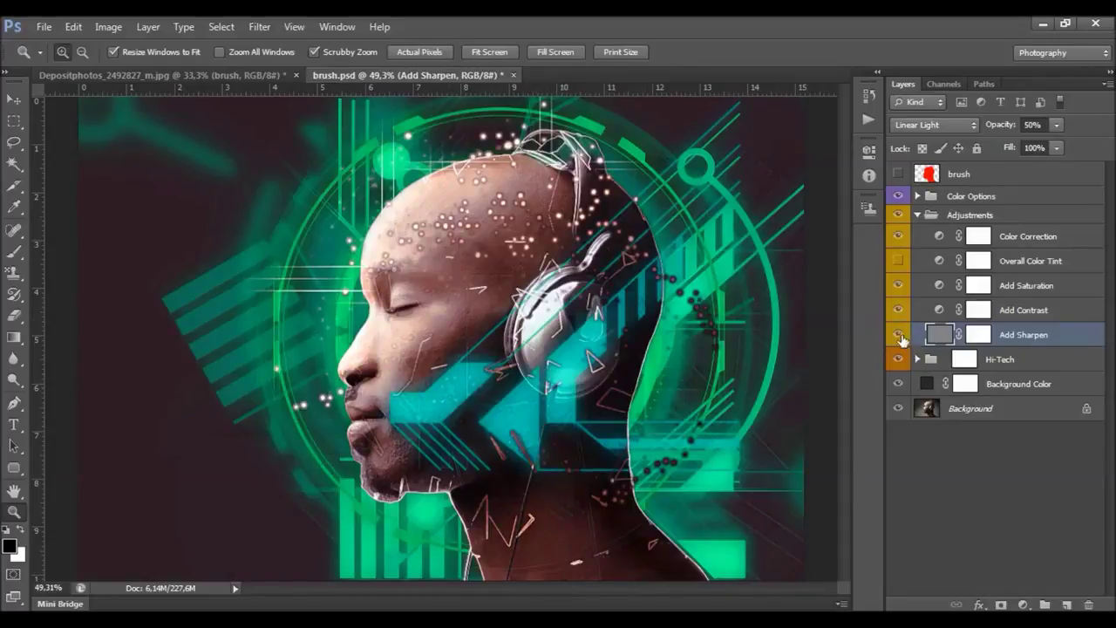
key("Delete")
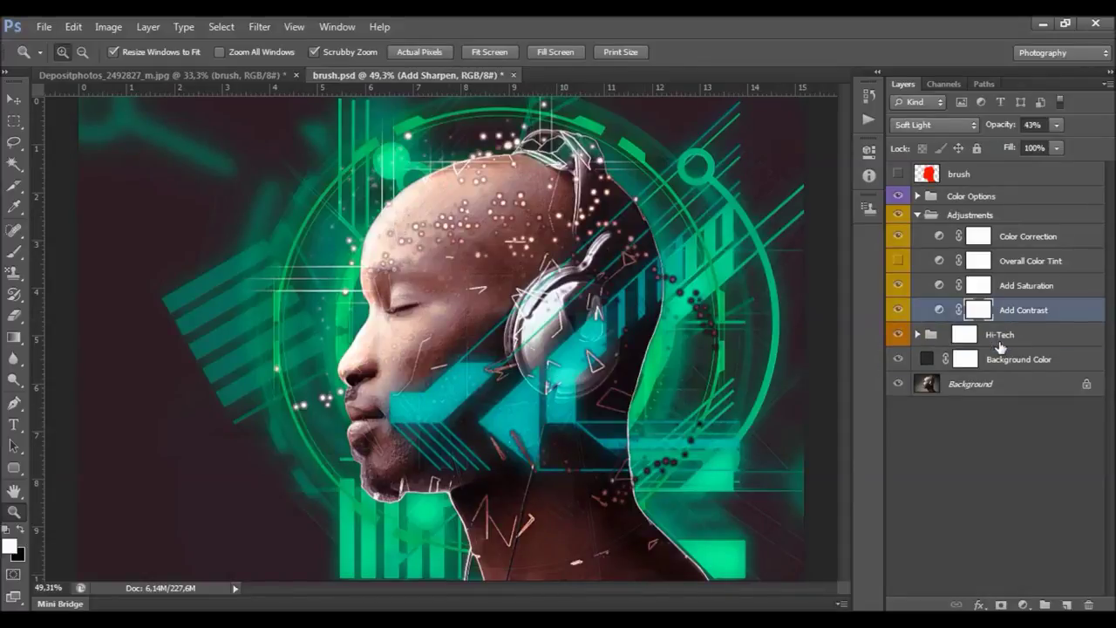
- Add a new layer above Color Correction and apply the merged RGB image to it with Multiply blending at 100% opacity
left_click(1017, 237)
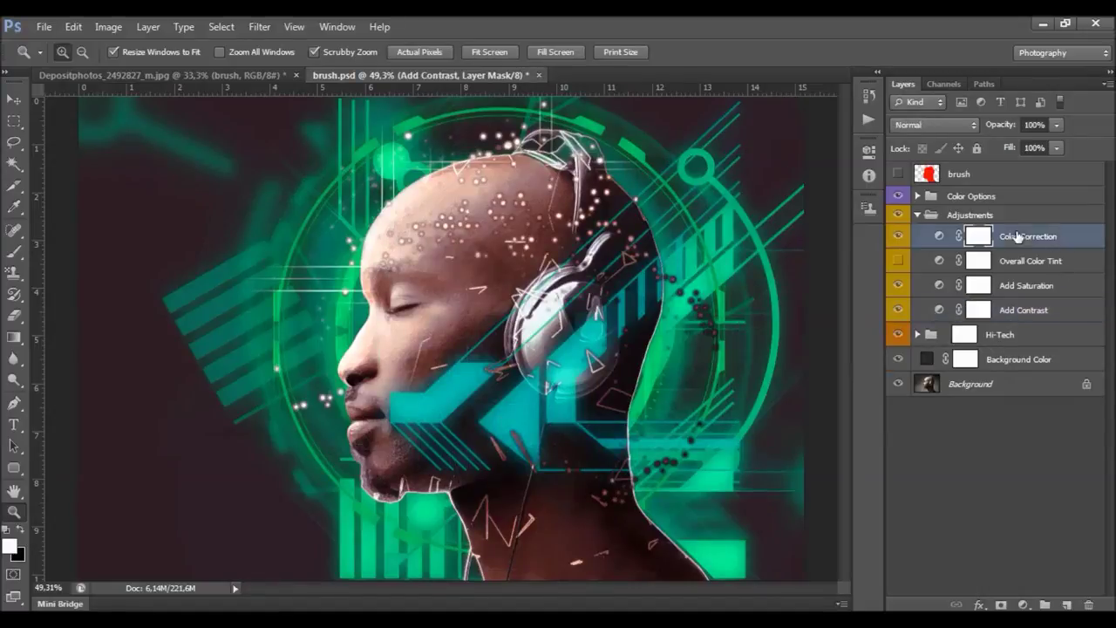
left_click(1066, 604)
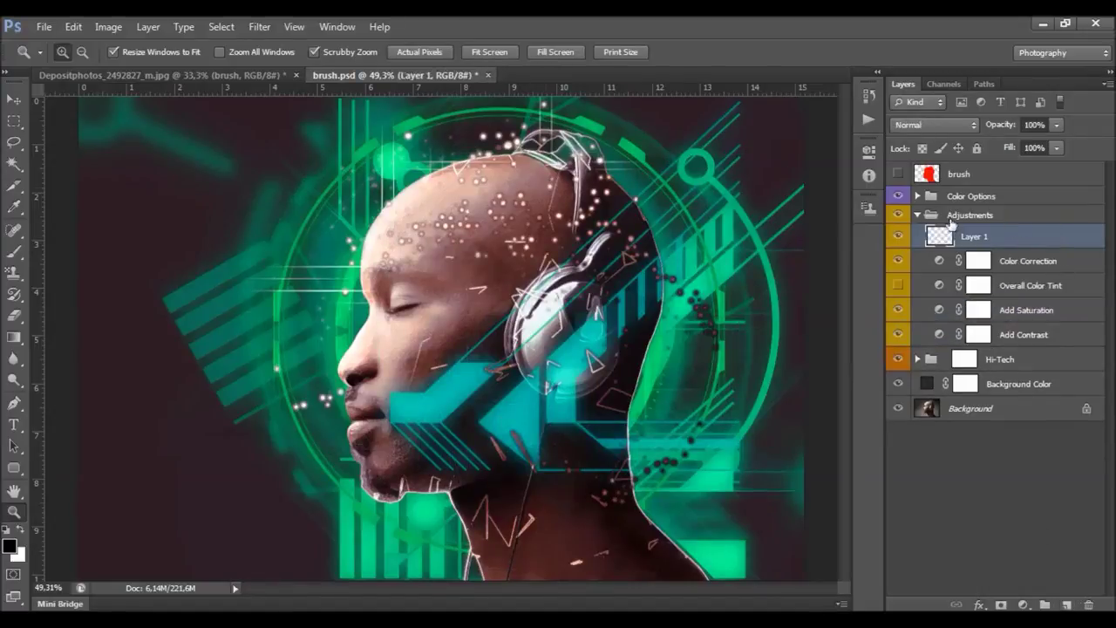
left_click(108, 27)
left_click(166, 263)
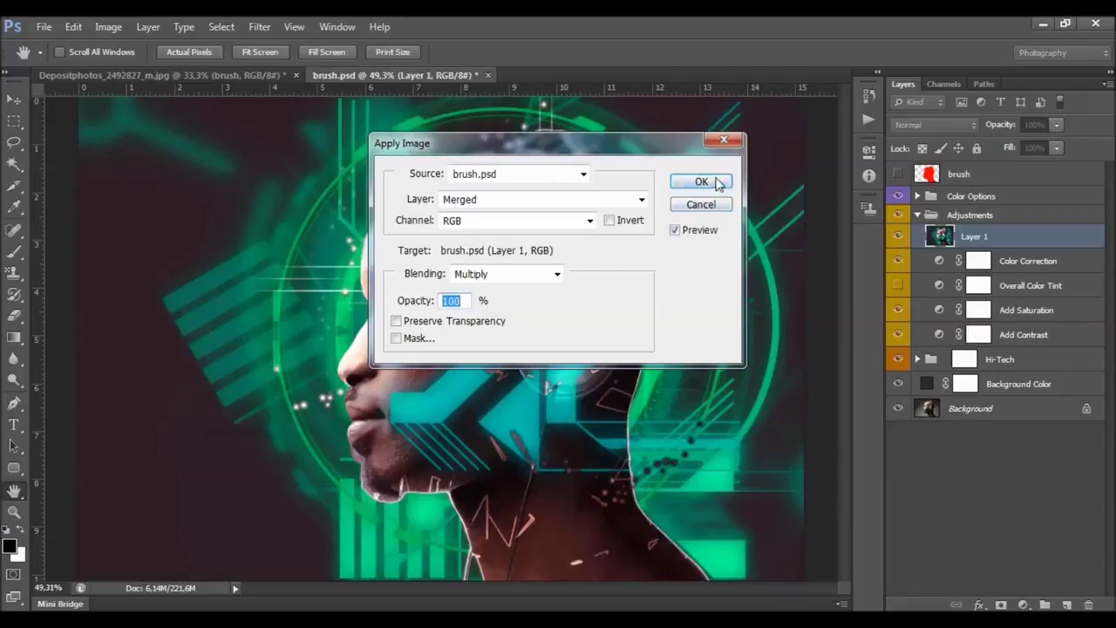
left_click(701, 181)
- Run the High Pass filter on the new merged layer with a radius of 2.0 pixels
left_click(263, 27)
left_click(263, 27)
left_click(263, 27)
mouse_move(436, 316)
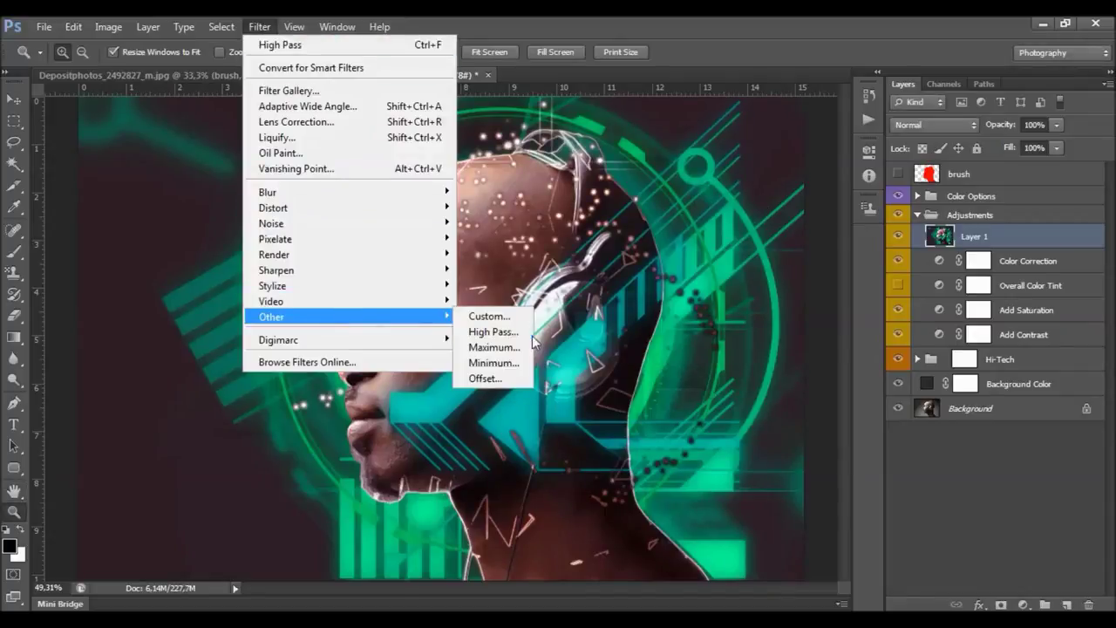
left_click(523, 332)
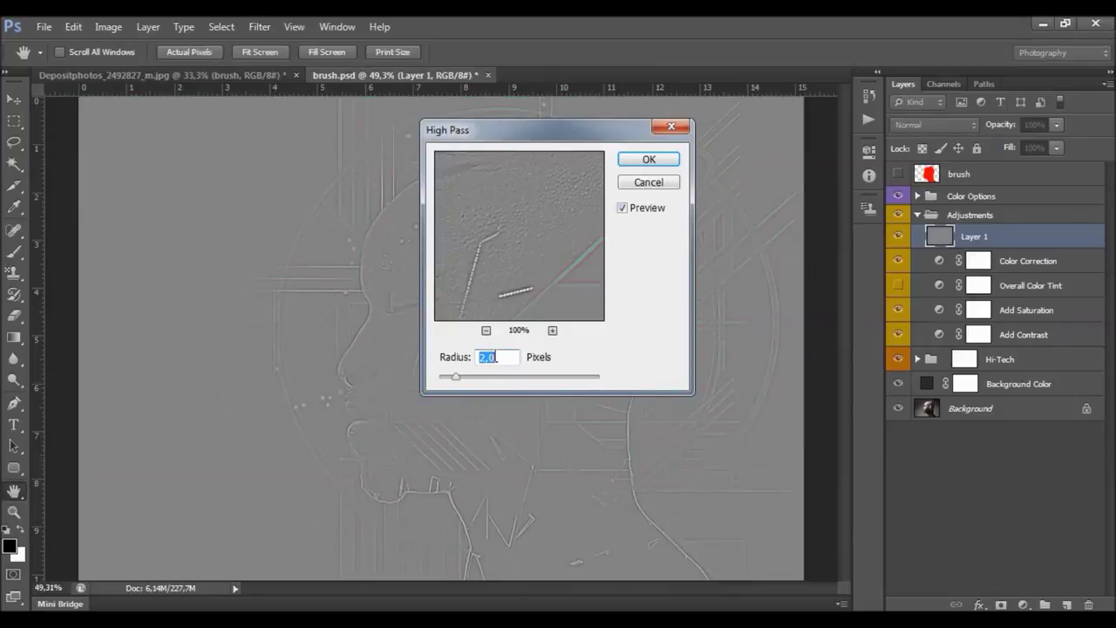
left_click(645, 162)
- Set the blend mode of the High Pass layer to Linear Light
key("z")
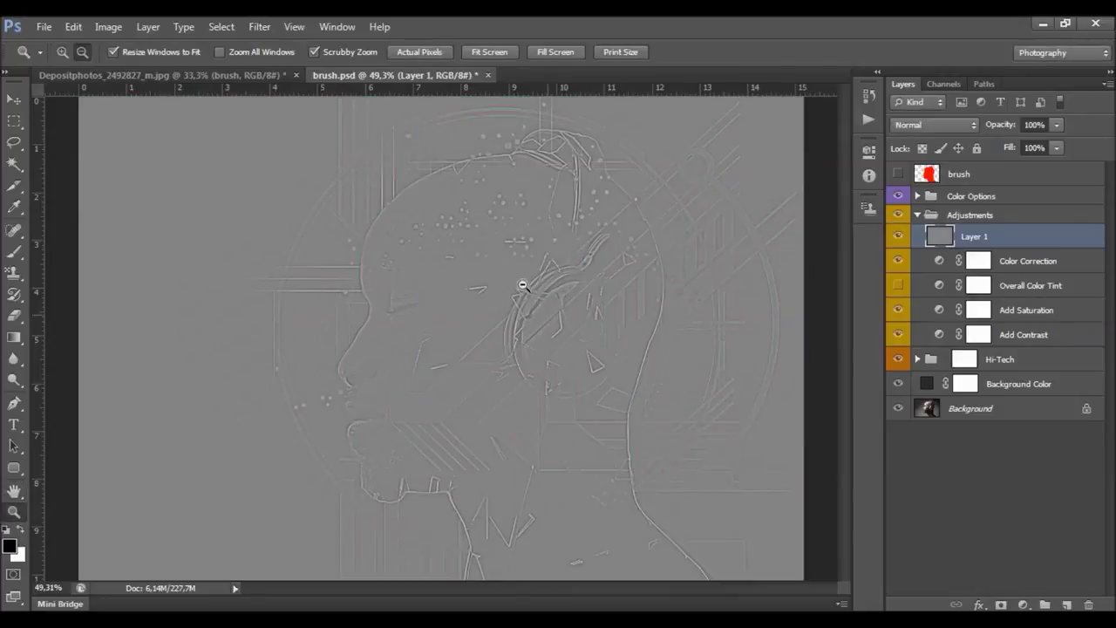
left_click_drag(520, 283, 514, 282)
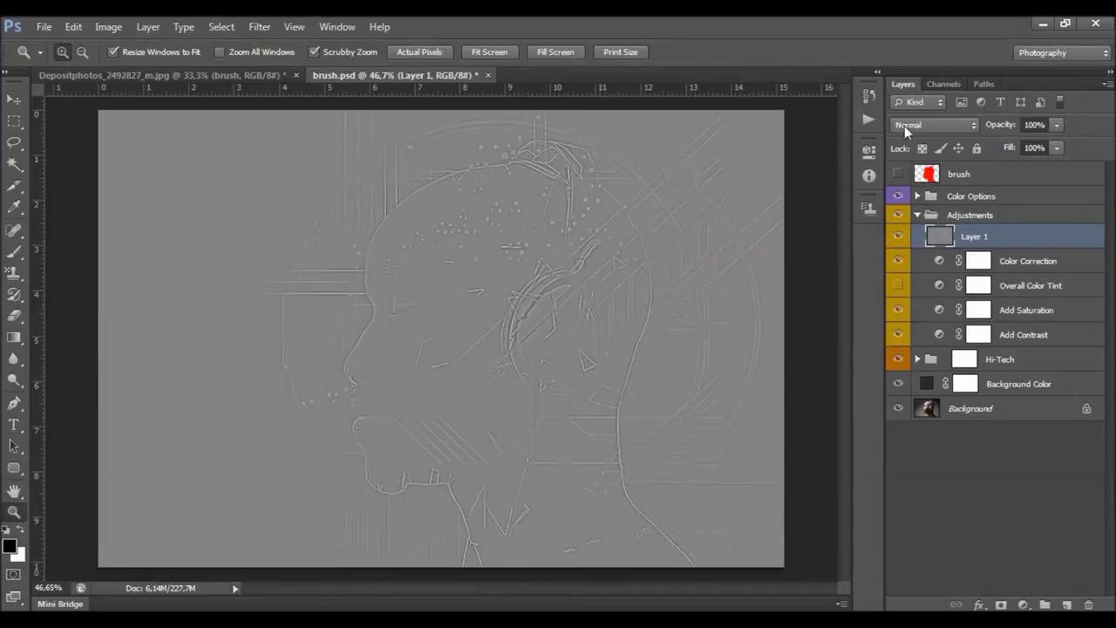
left_click(933, 124)
left_click(911, 390)
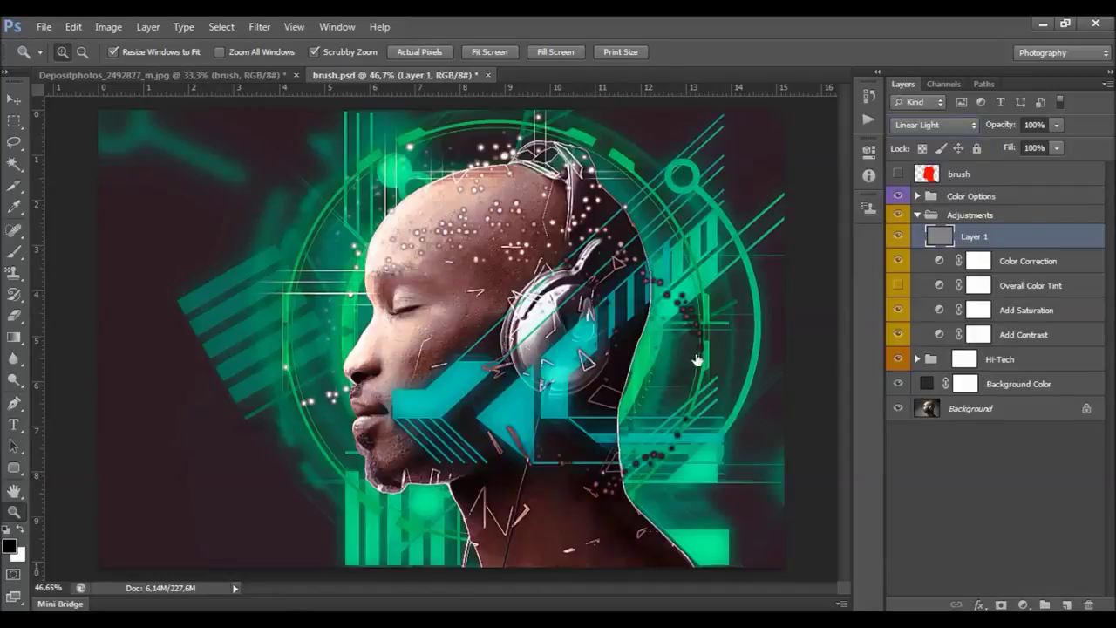
- Check the sharpened portrait, lower the High Pass layer's opacity to 77%, and collapse the Adjustments group
left_click(617, 307, "alt")
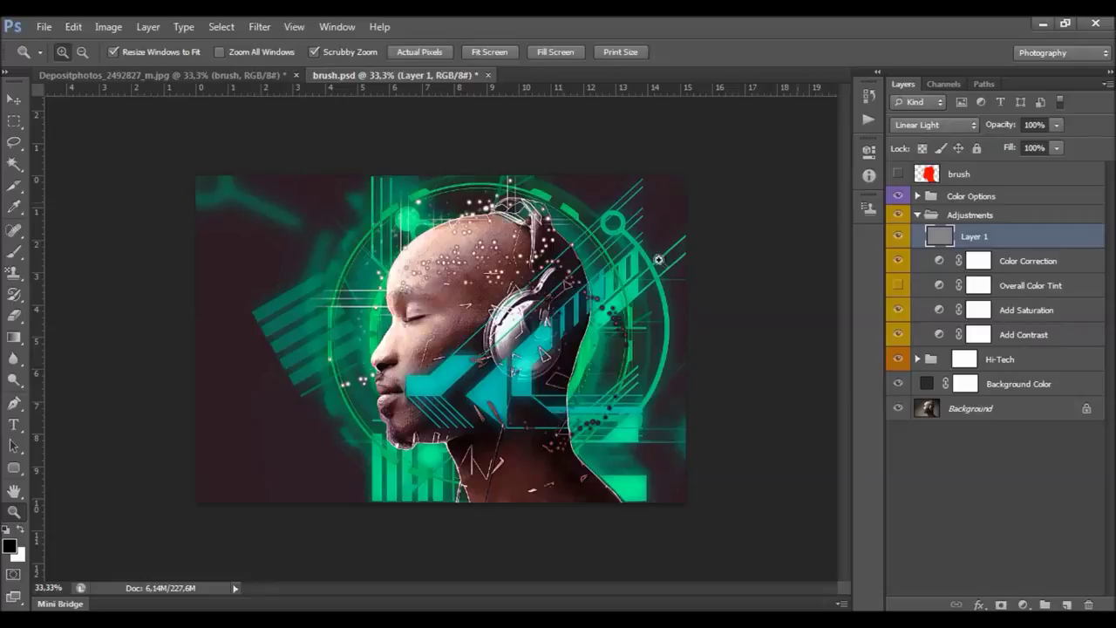
left_click(519, 312)
left_click(463, 288, "alt")
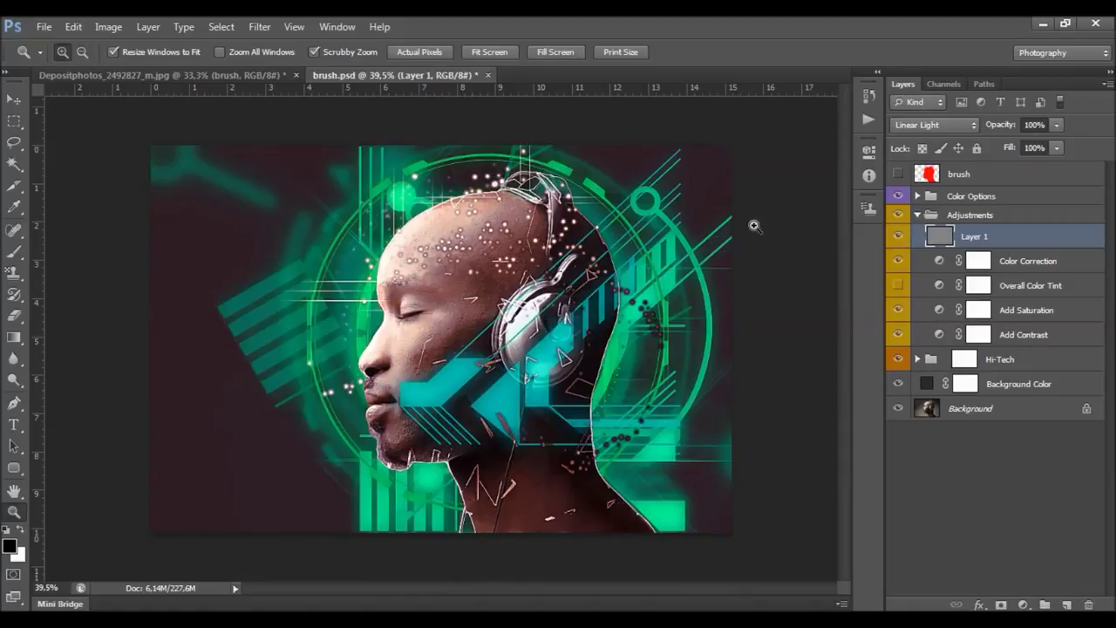
key("ctrl+minus")
left_click(1055, 125)
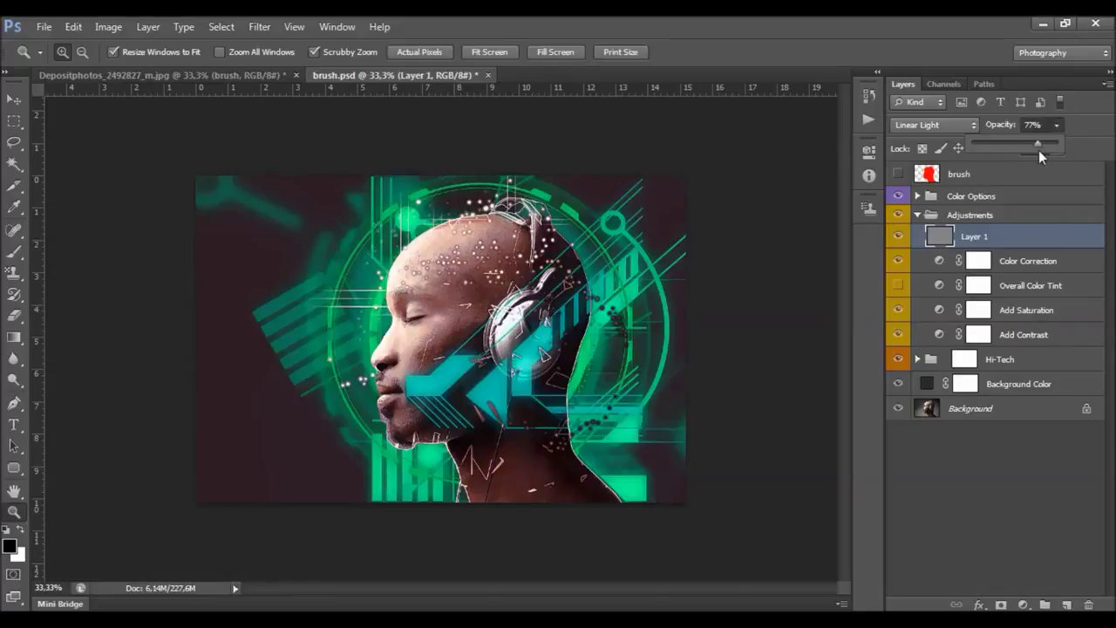
left_click_drag(1045, 154, 1040, 153)
left_click(976, 217)
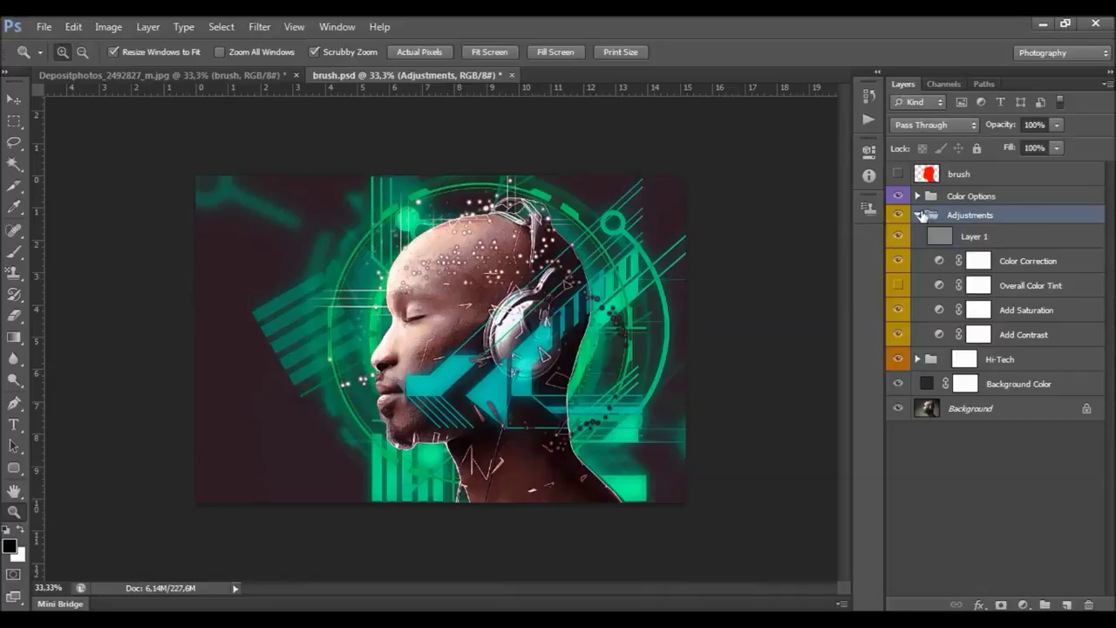
left_click(917, 215)
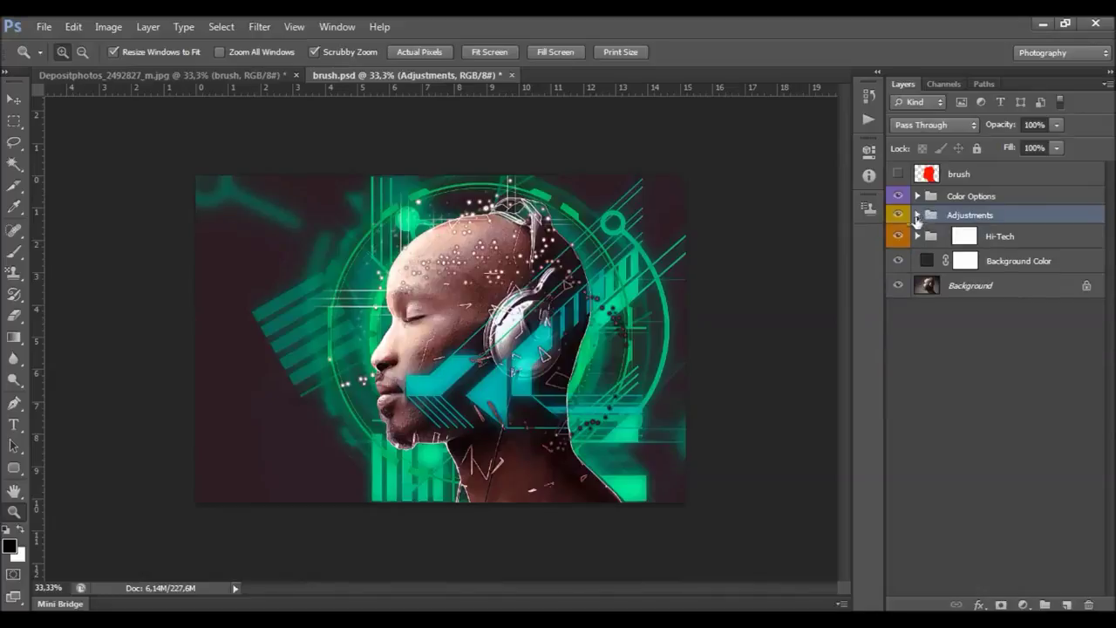
- Expand the Color Options group, look through its list of options, and preview Color Option 1 on the portrait
left_click(974, 199)
left_click(918, 196)
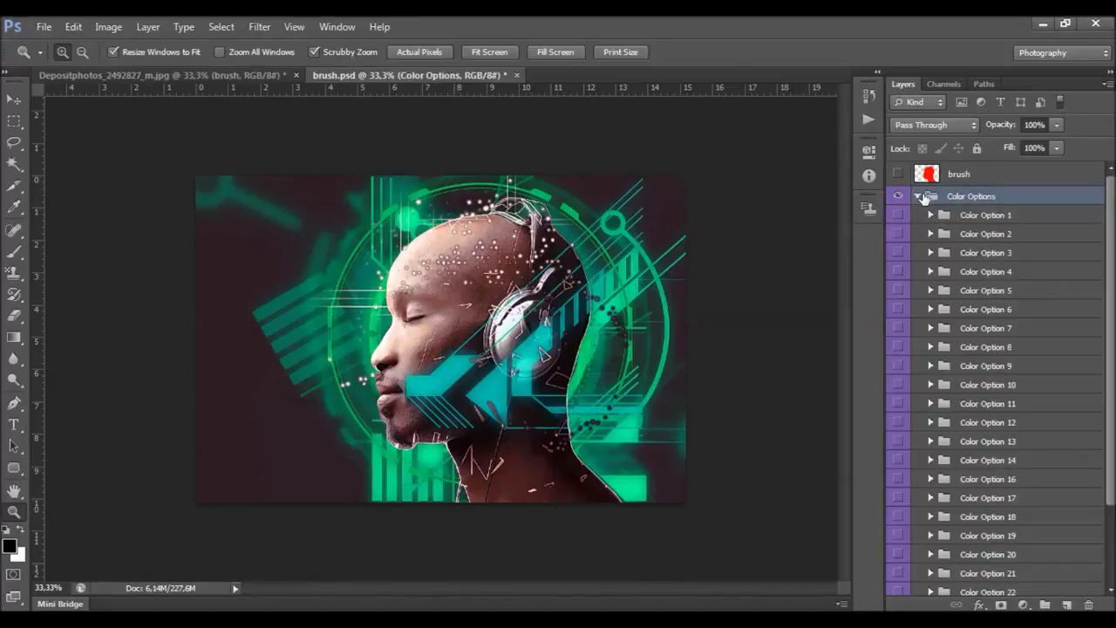
scroll(969, 230, "down", 3)
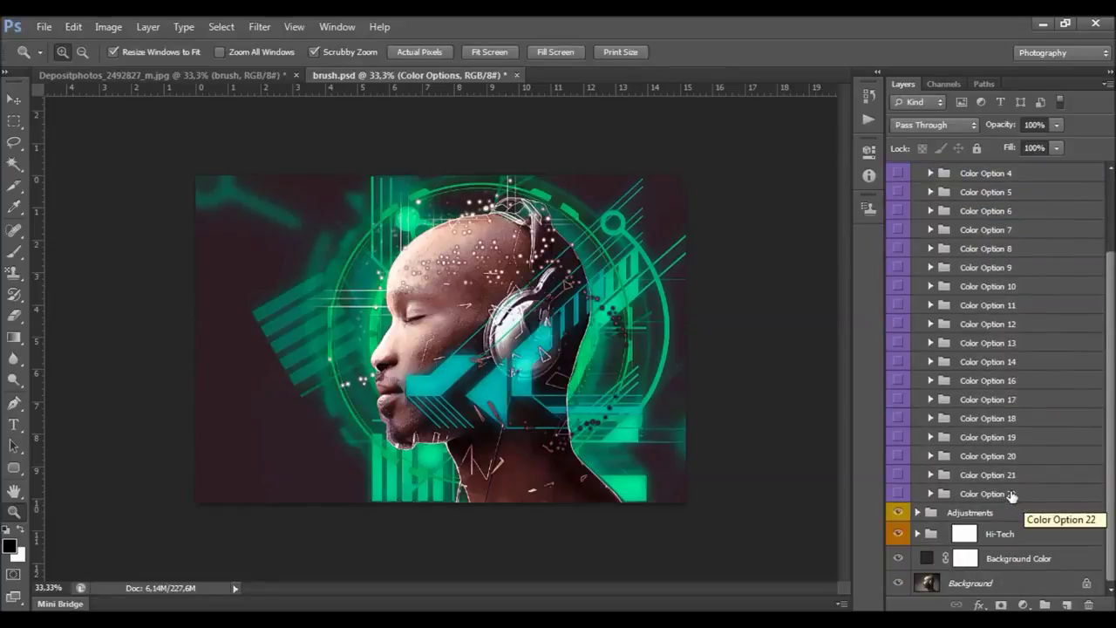
scroll(1012, 495, "up", 3)
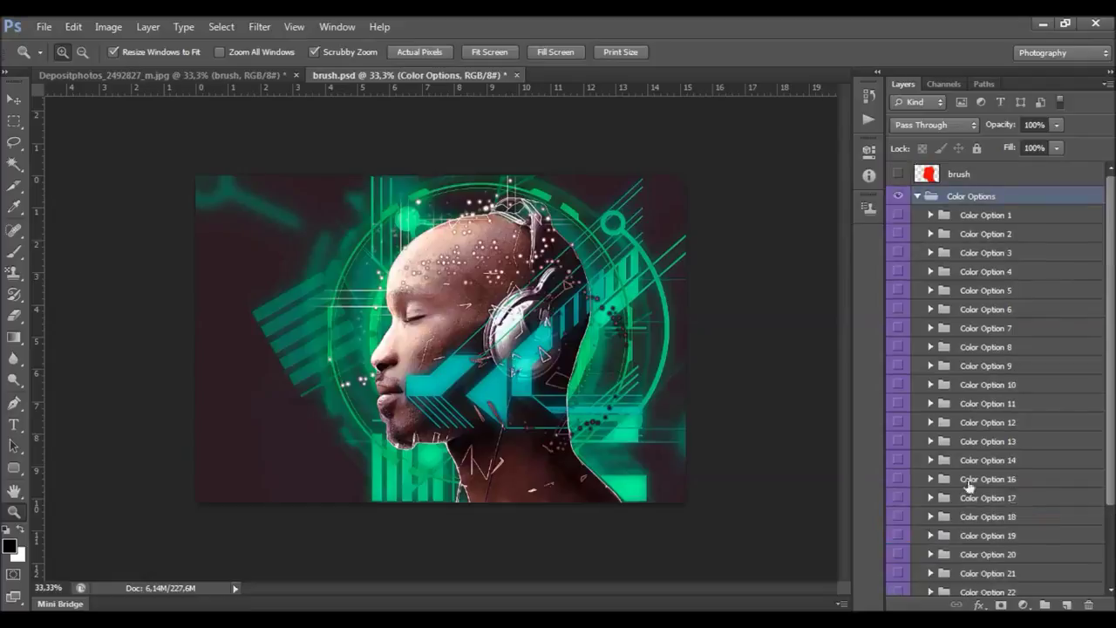
left_click(901, 216)
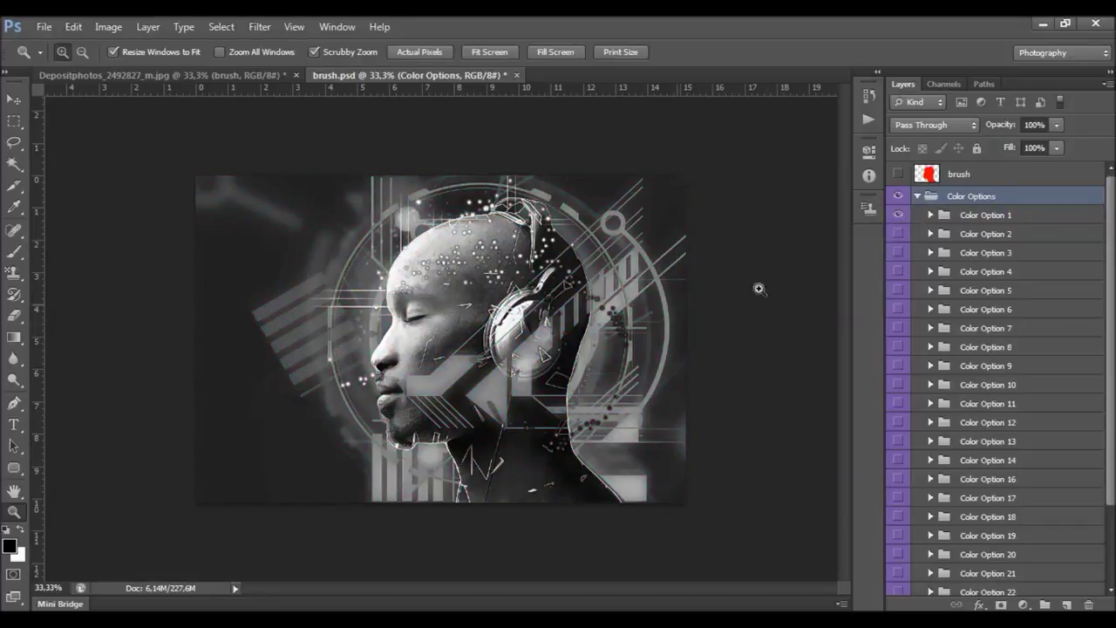
left_click(898, 218)
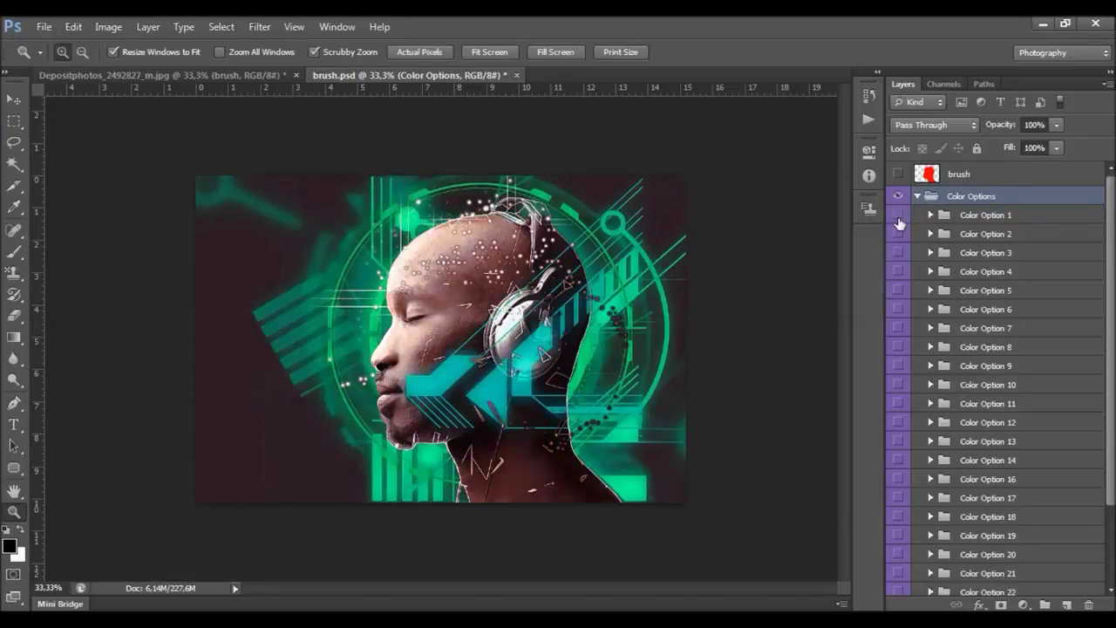
- Preview Color Option 4, turn on Color Option 5 instead, and collapse the Color Options group
left_click(969, 252)
left_click(898, 271)
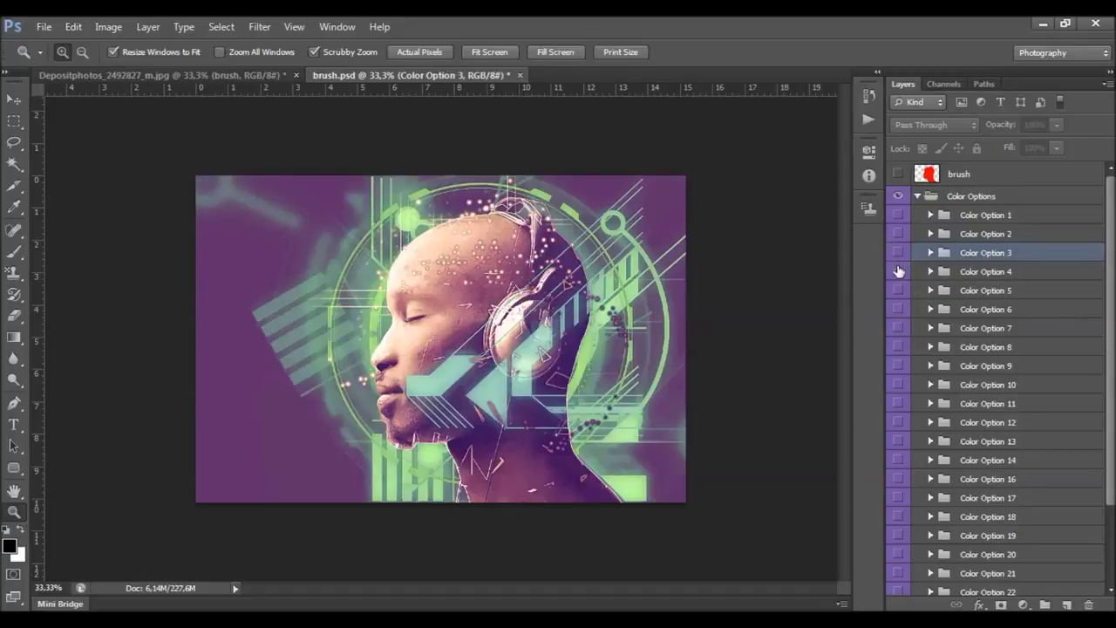
left_click(897, 291)
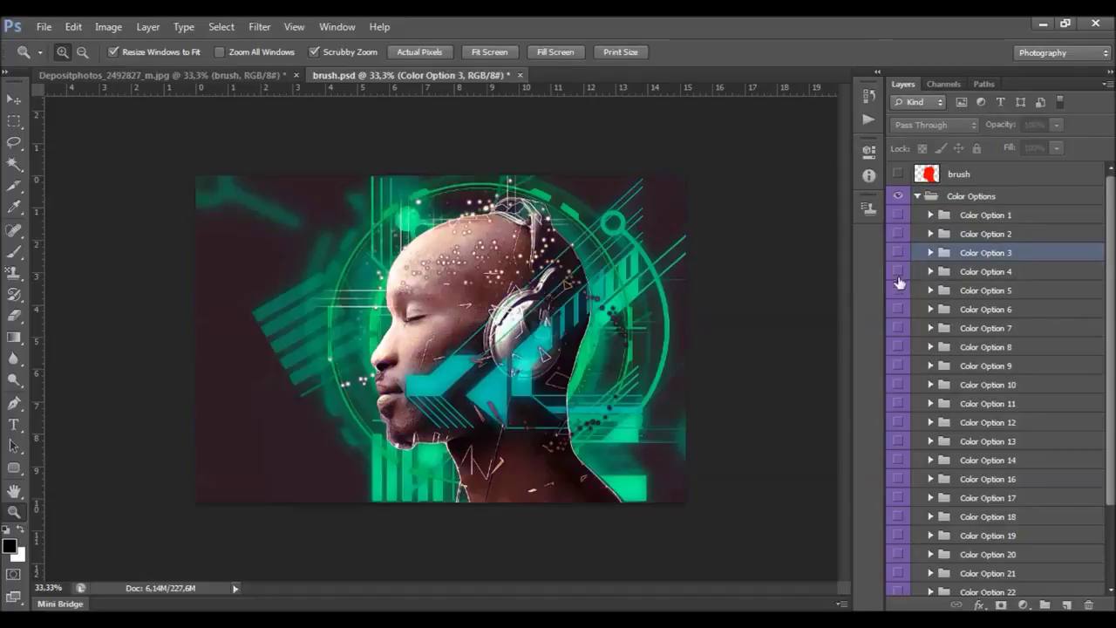
left_click(897, 293)
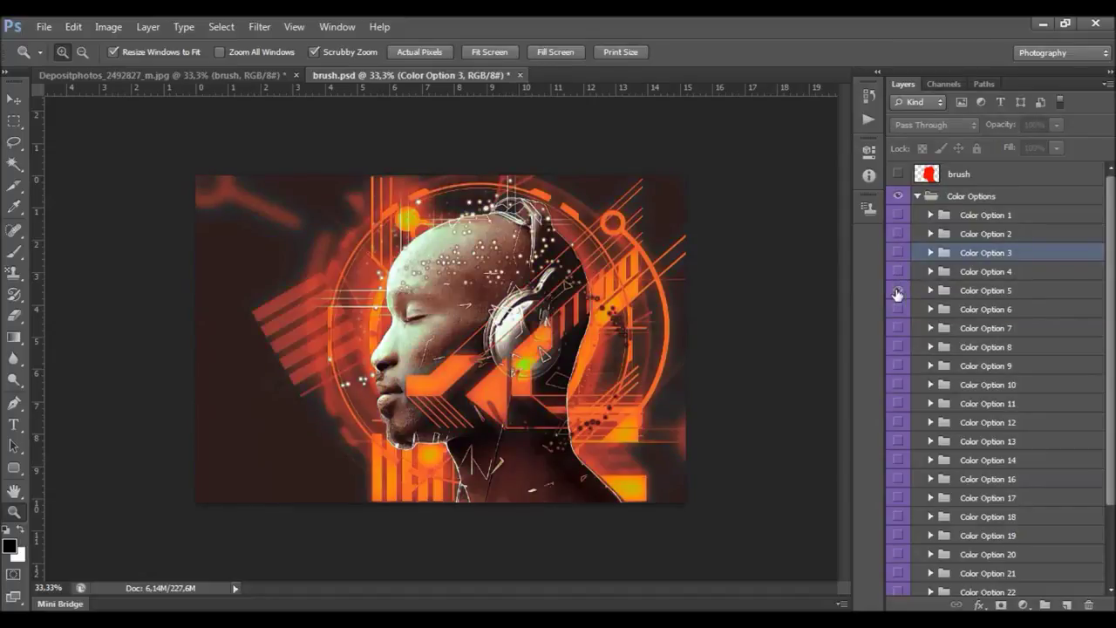
left_click(944, 290)
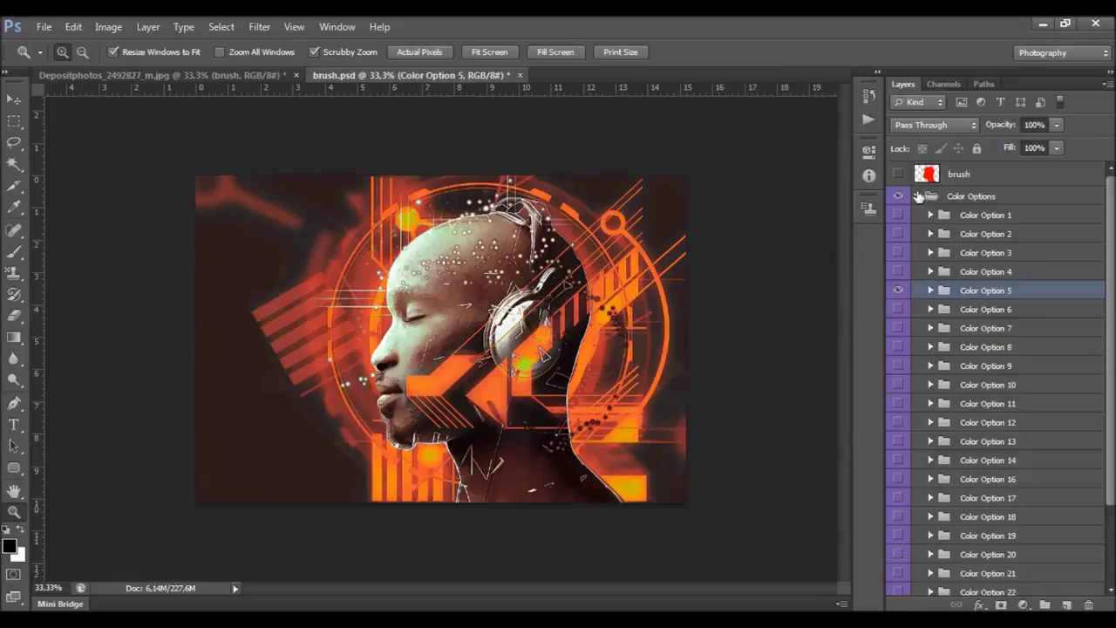
left_click(917, 196)
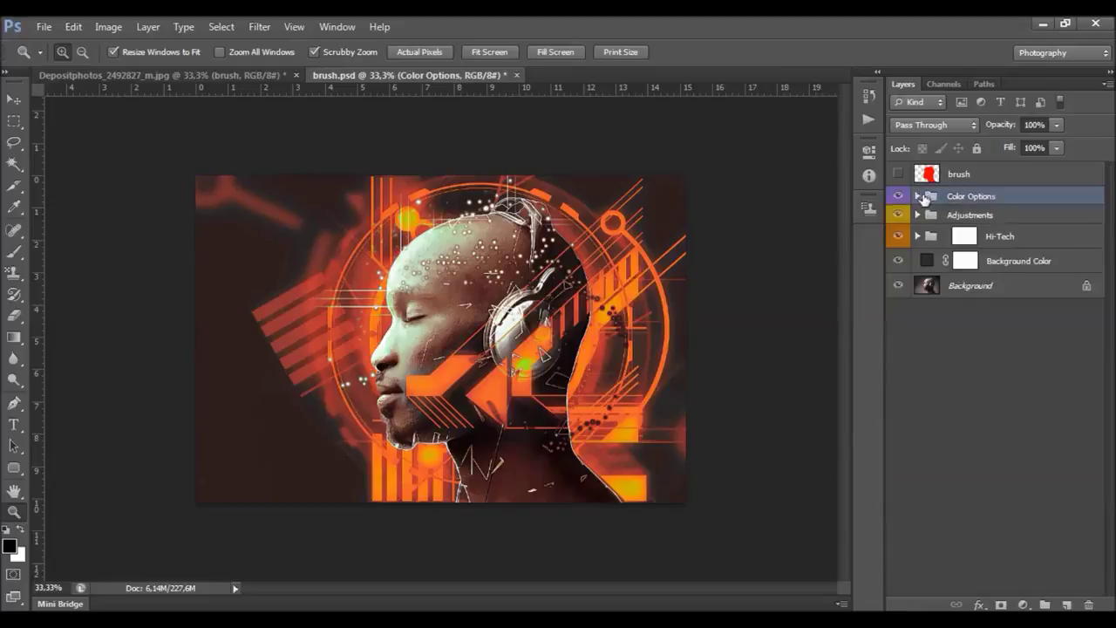
- Place the Frame 2 file from the Hi-Tech Frames folder directly above the Adjustments group
left_click(985, 216)
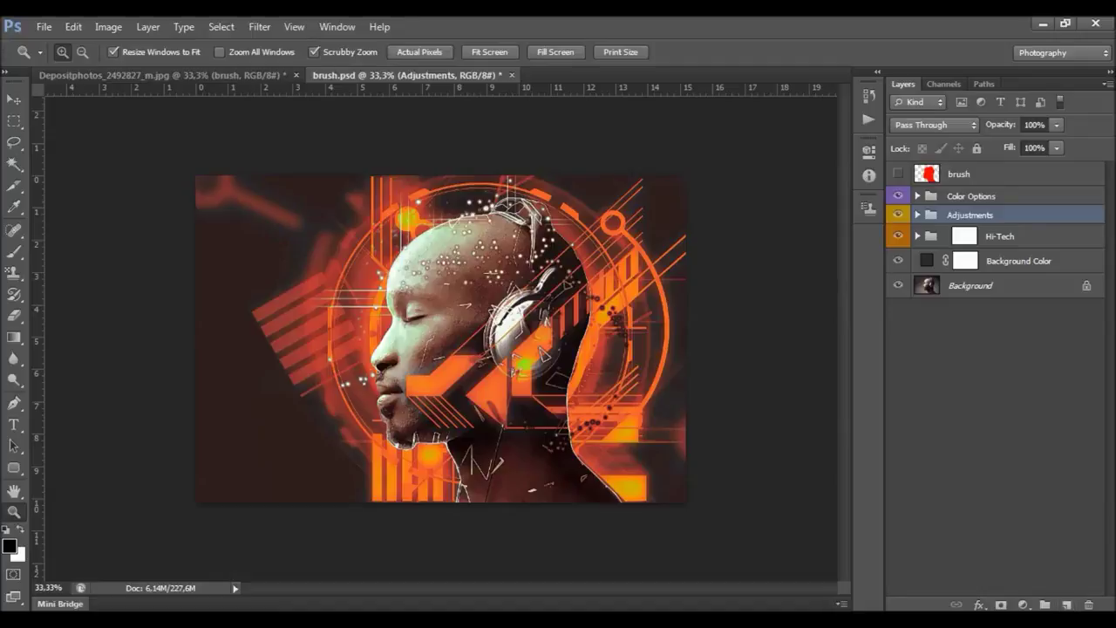
left_click(44, 26)
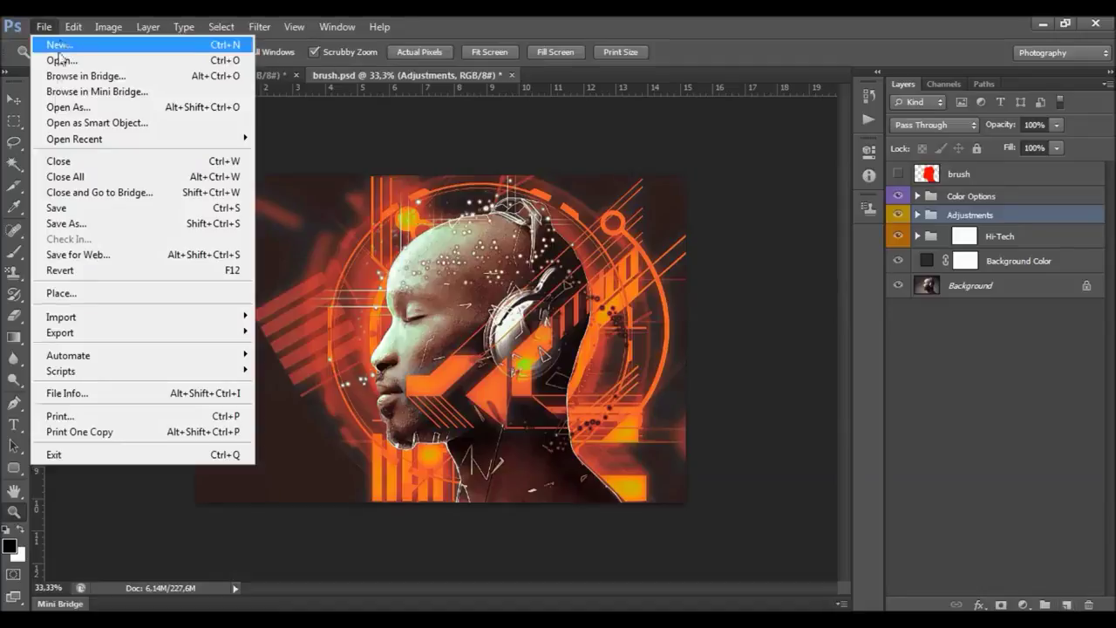
left_click(87, 295)
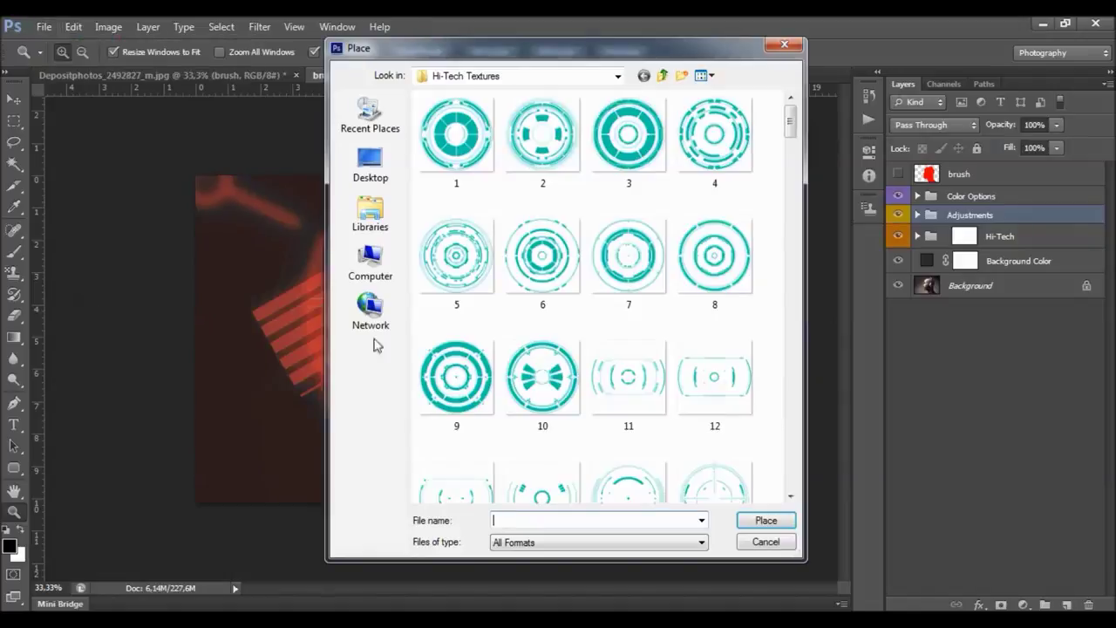
left_click(661, 76)
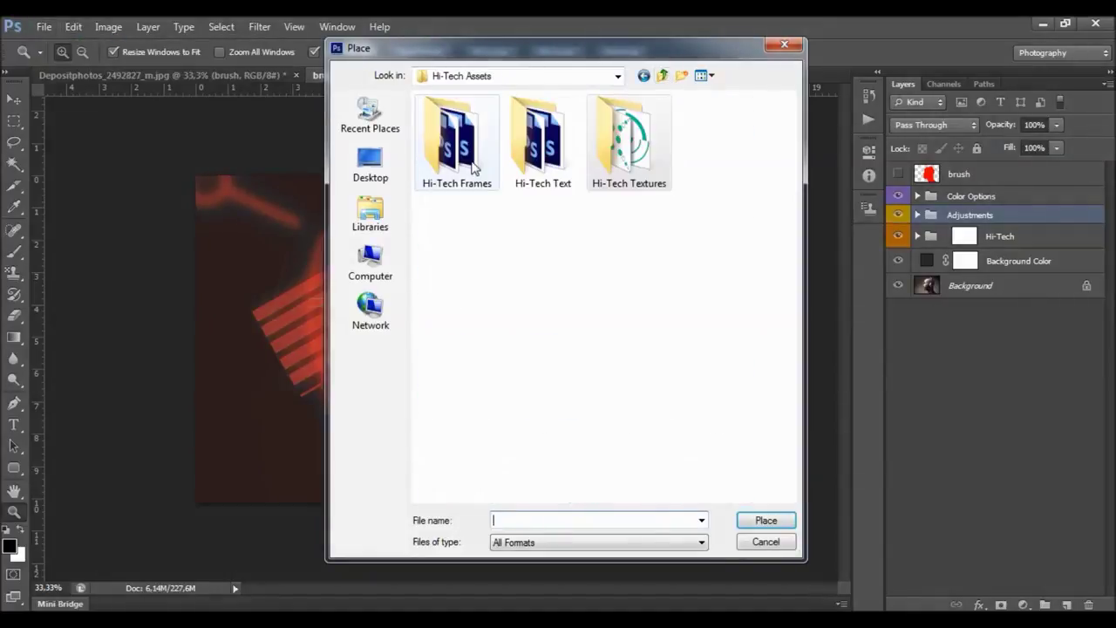
double_click(460, 188)
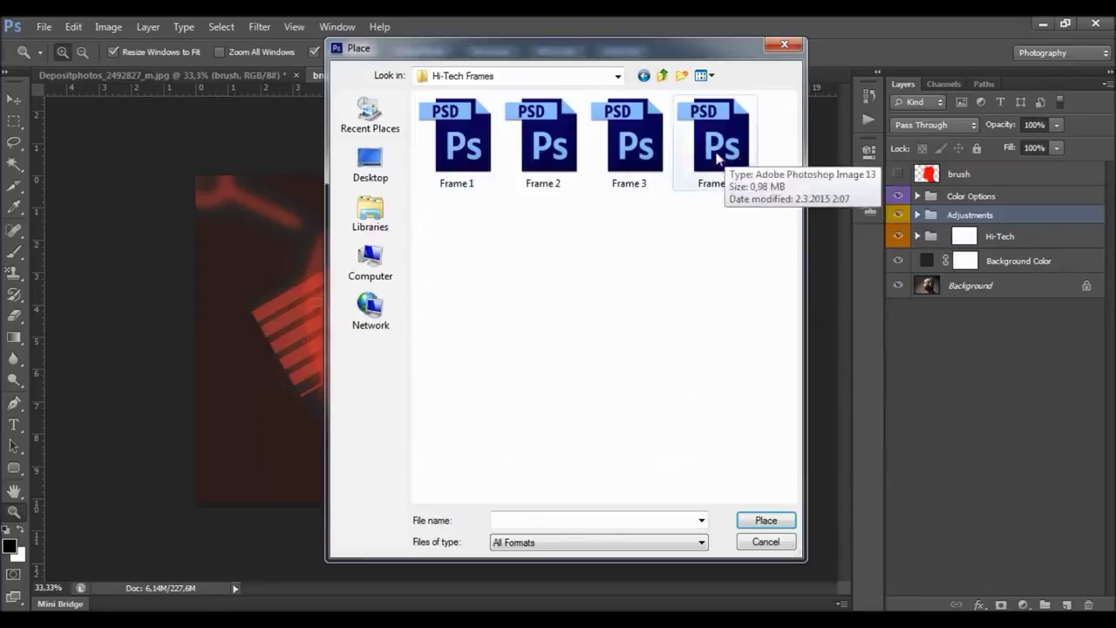
double_click(562, 167)
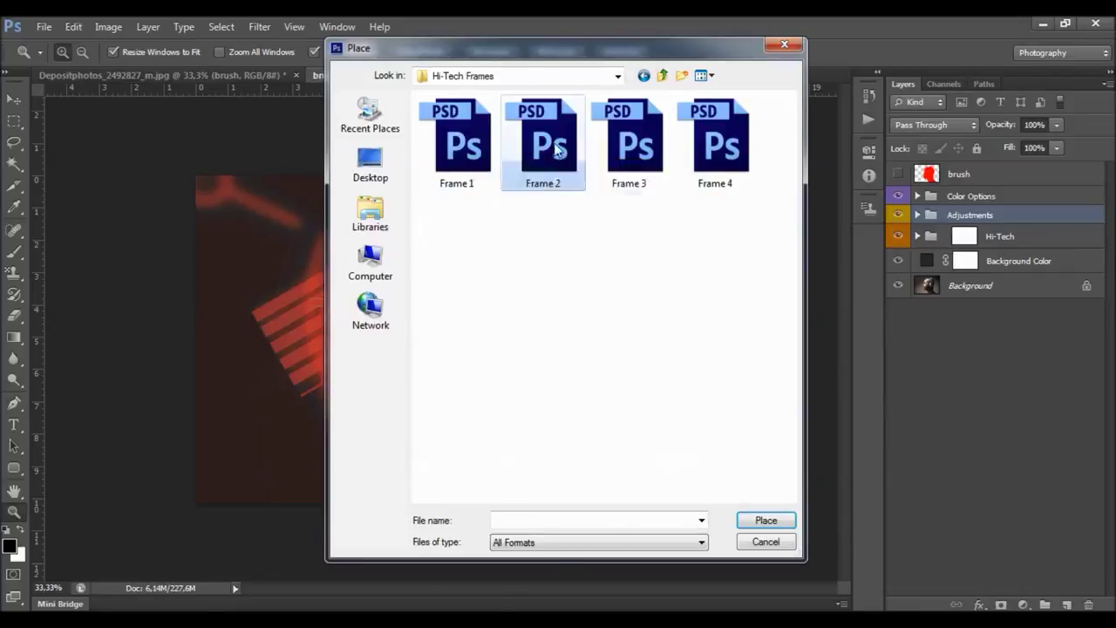
- Stretch the placed frame to the canvas edges at 89.65% width and 59.80% height, and commit the placement
left_click_drag(603, 332, 685, 336)
left_click_drag(280, 332, 196, 331)
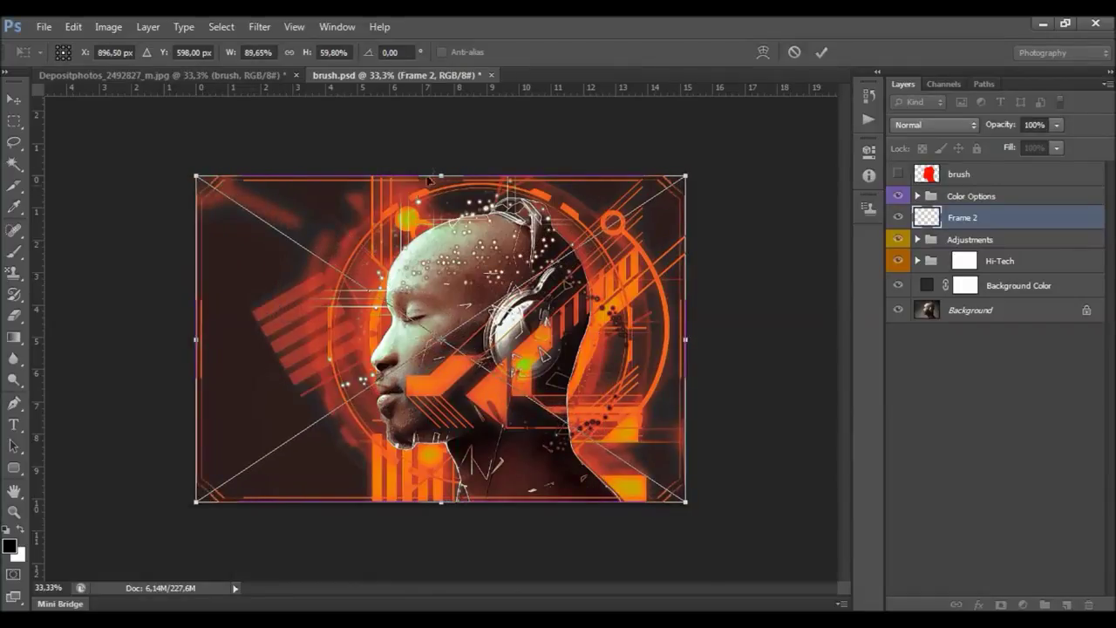
left_click_drag(441, 176, 442, 176)
left_click_drag(430, 506, 440, 501)
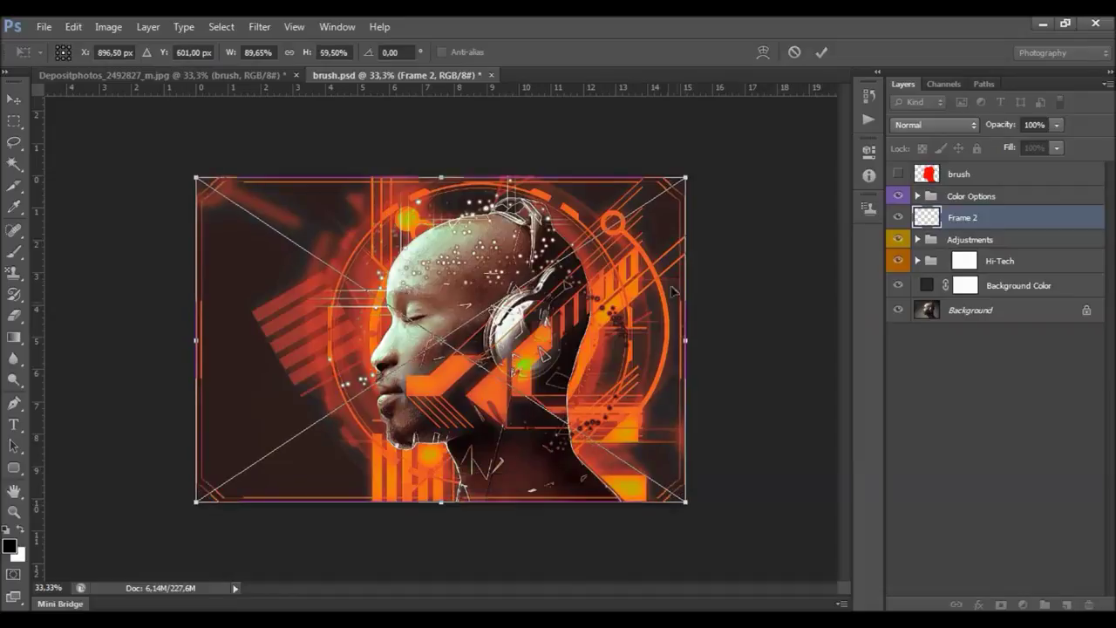
left_click_drag(443, 175, 443, 174)
left_click_drag(686, 340, 688, 338)
left_click_drag(199, 341, 199, 340)
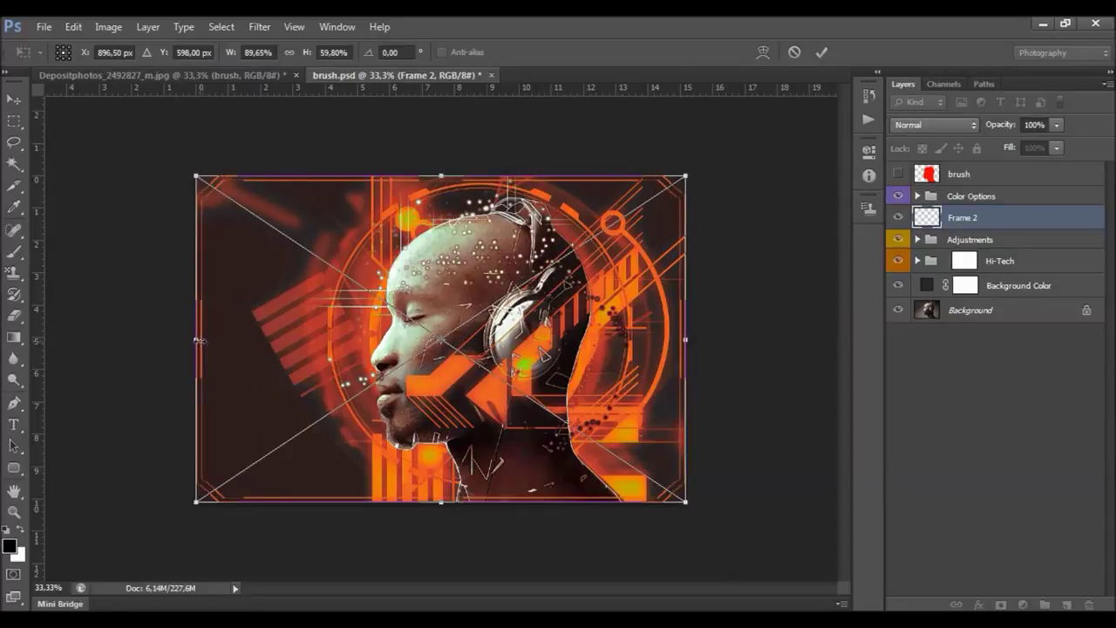
left_click(825, 52)
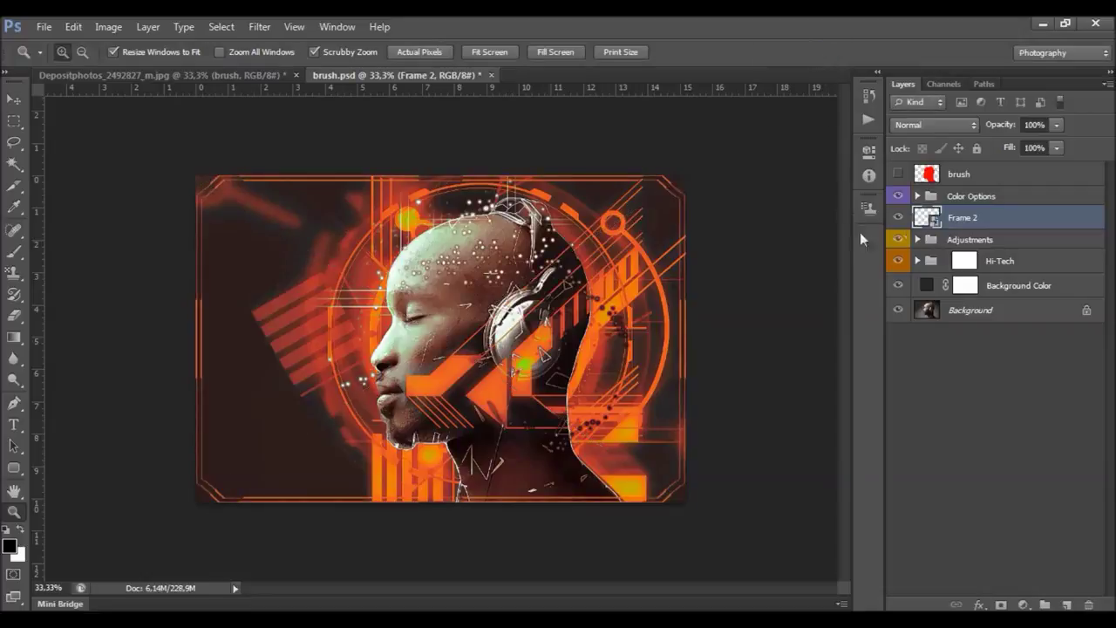
- Compare the image without and with the Frame 2 layer, and try a gray Color Overlay at 100% opacity on it
left_click(898, 217)
left_click(897, 217)
double_click(999, 222)
left_click(751, 401)
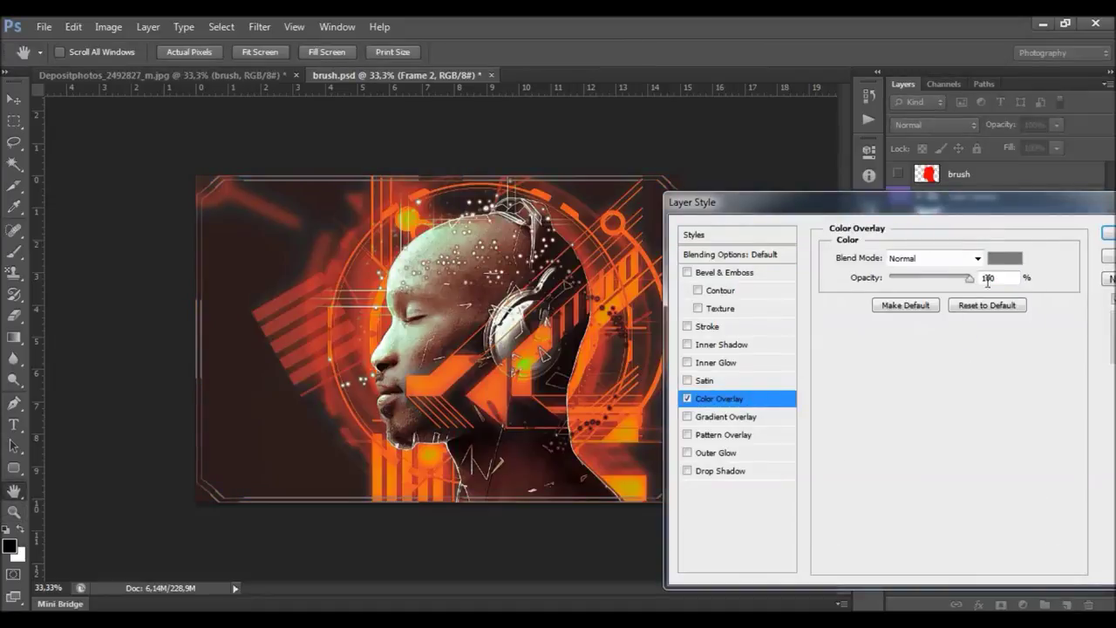
left_click(1105, 254)
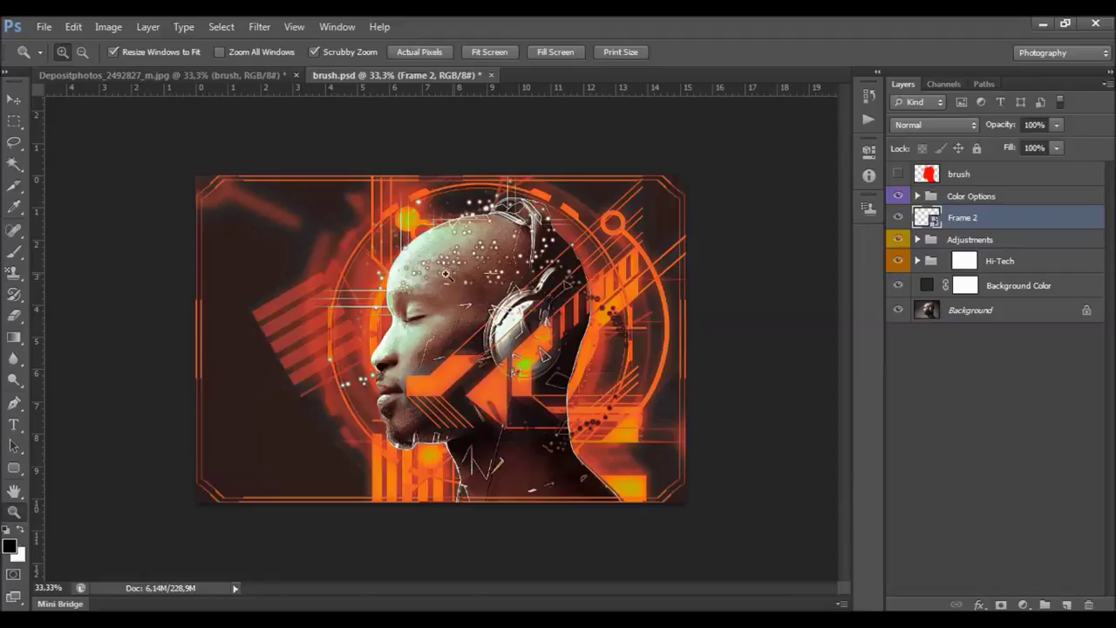
- Place the Hi-Tech Text 2 file from the Hi-Tech Text folder directly above the Frame 2 layer
left_click(43, 26)
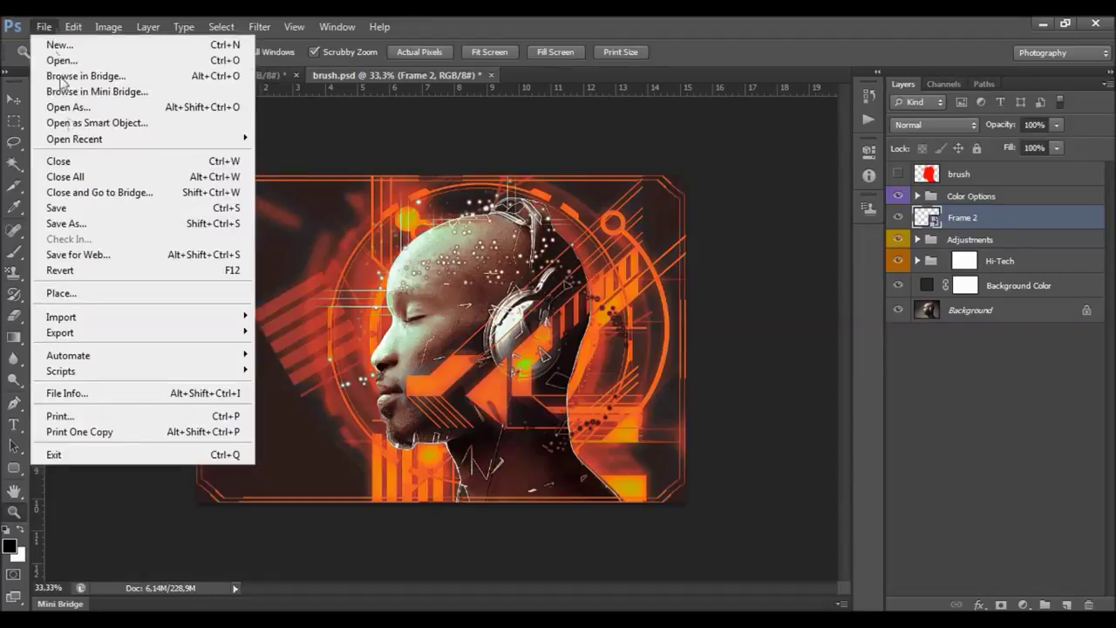
left_click(125, 296)
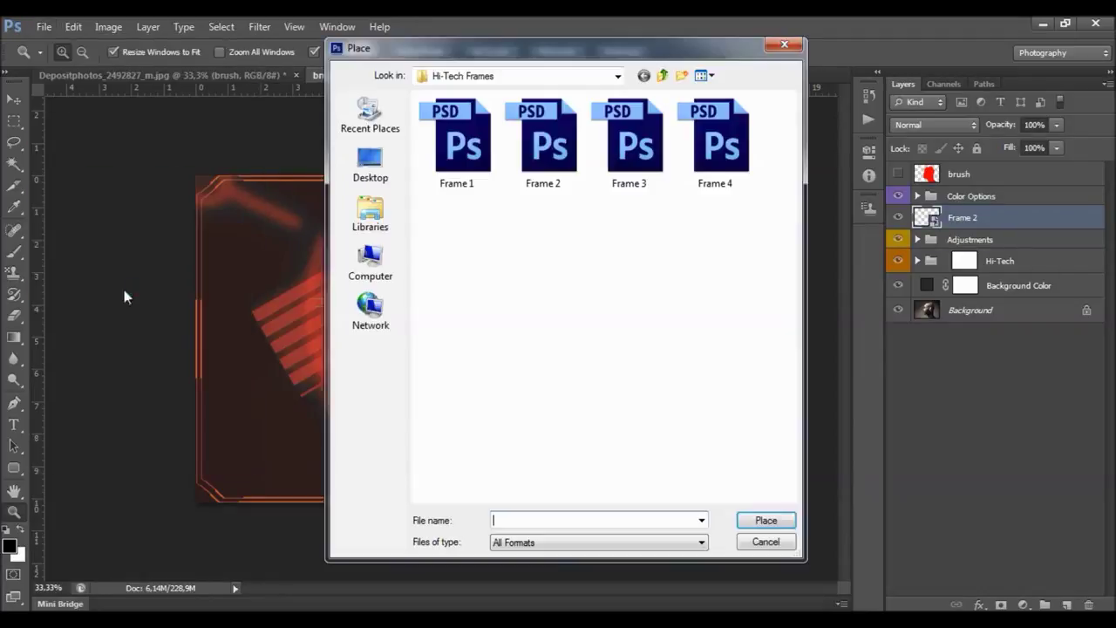
left_click(662, 75)
double_click(545, 184)
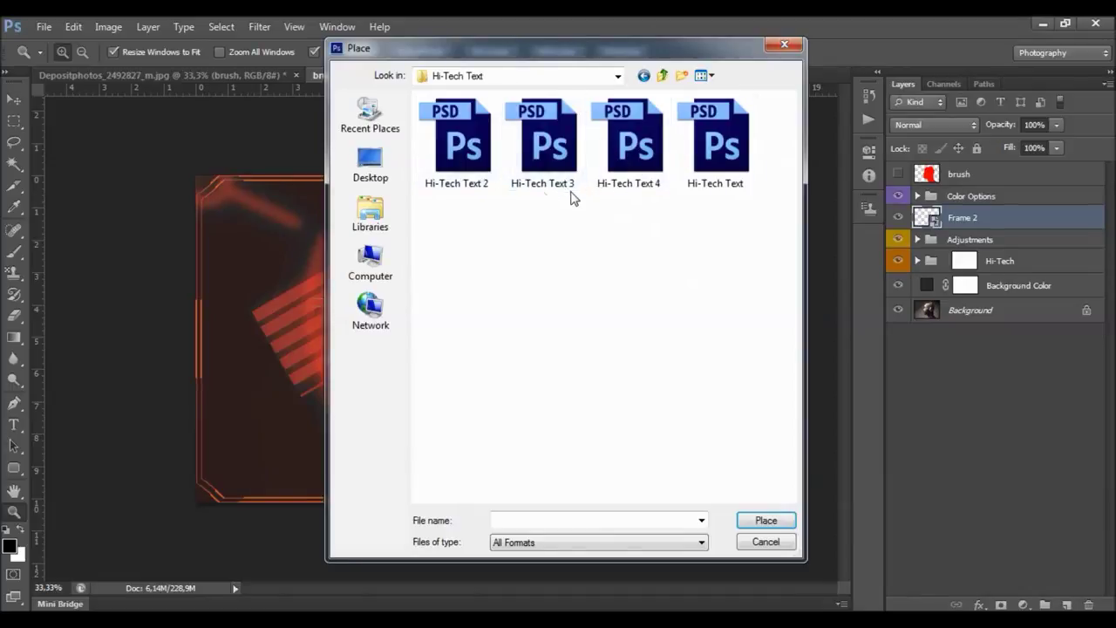
double_click(490, 178)
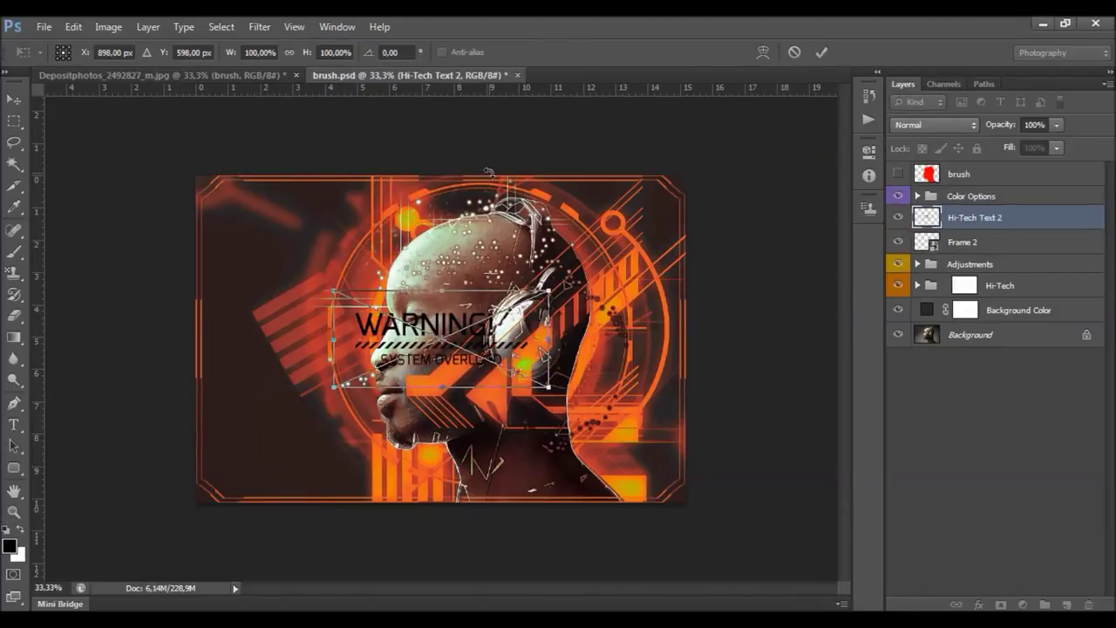
- Scale down the placed warning text, move it to the area just behind the headphones, and commit the placement
left_click_drag(481, 325, 447, 286)
left_click_drag(518, 305, 383, 249)
left_click_drag(431, 301, 553, 396)
left_click_drag(541, 356, 668, 293)
key("Return")
key("z")
left_click(674, 299)
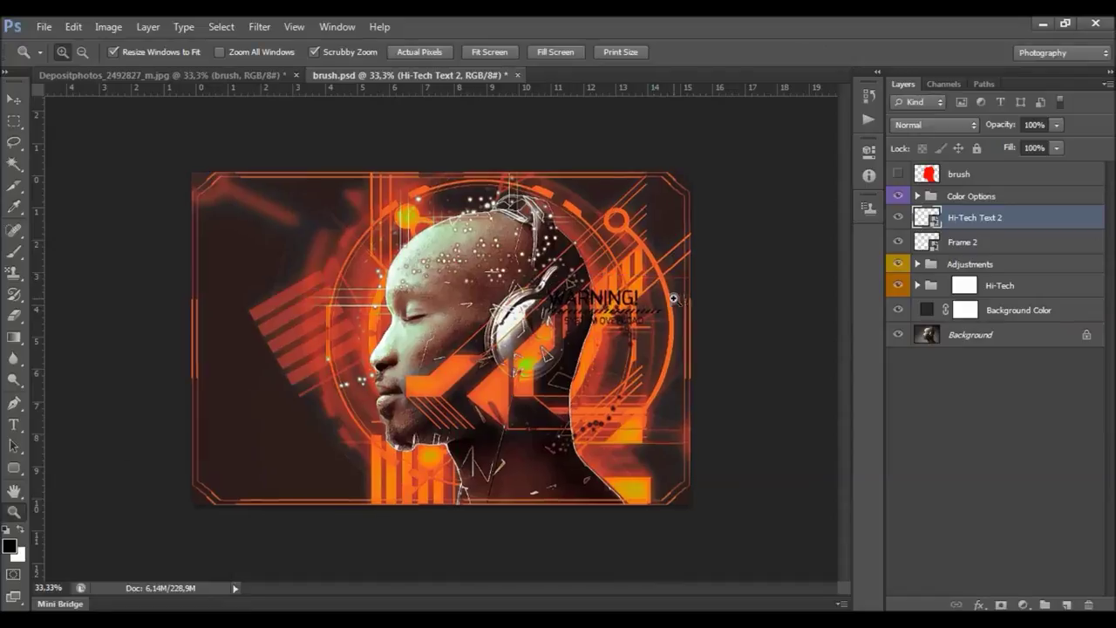
- Flip the Hi-Tech Text 2 layer horizontally and position it beside the ear cup, over the back of the neck
key("v")
left_click_drag(558, 301, 580, 268)
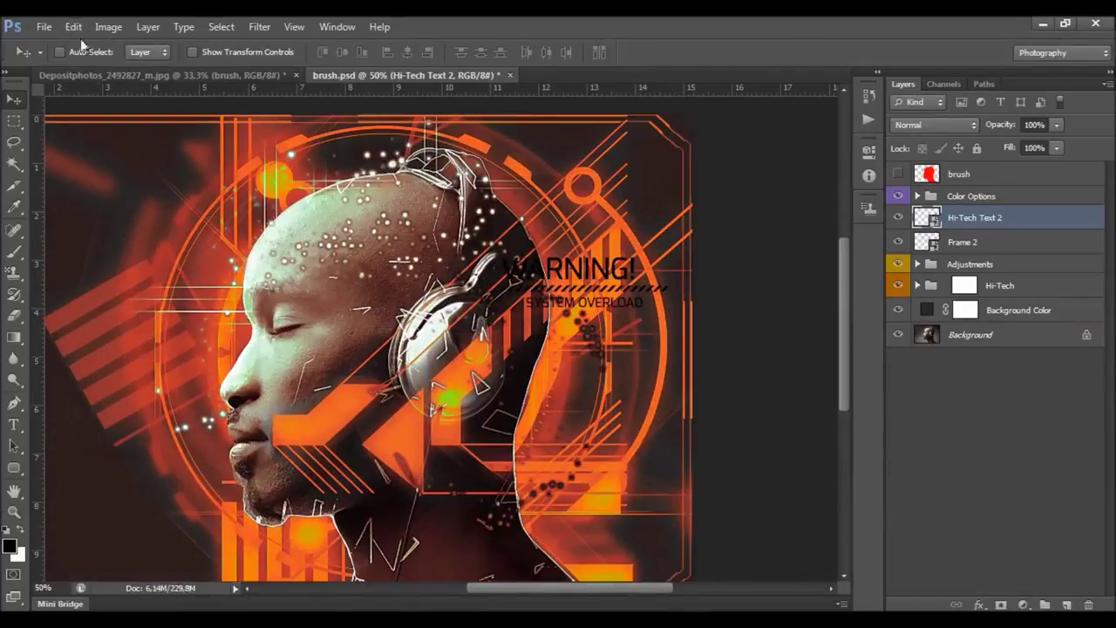
left_click(73, 27)
mouse_move(170, 333)
left_click(371, 509)
left_click_drag(607, 302, 526, 383)
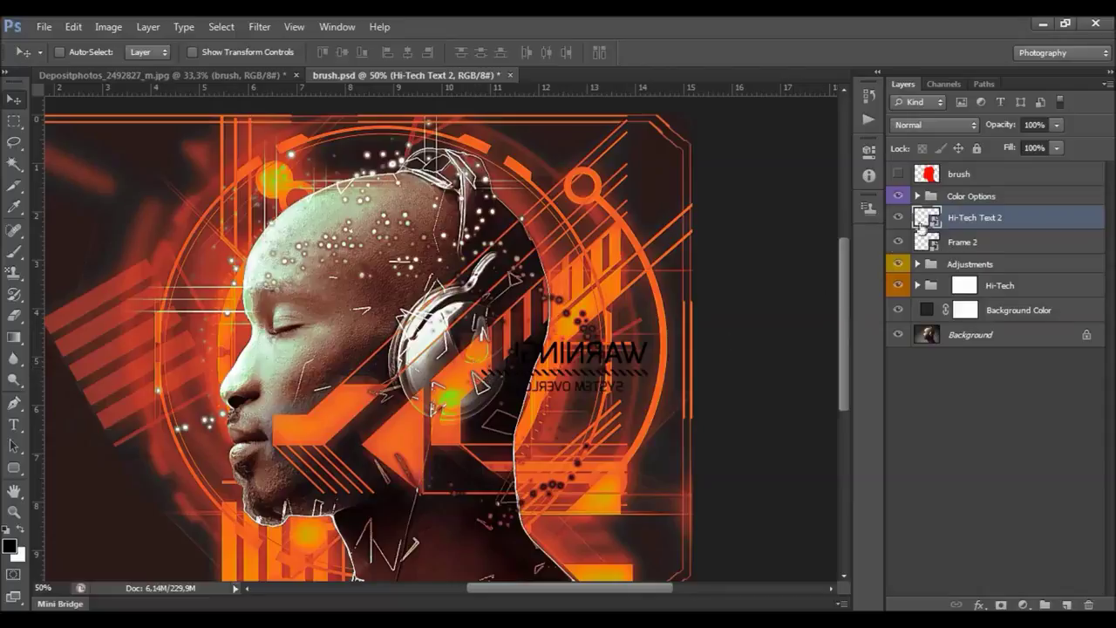
- Open the contents of the Hi-Tech Text 2 smart object and select the WARNING! text for editing, leaving its wording as is
double_click(931, 220)
left_click(652, 287)
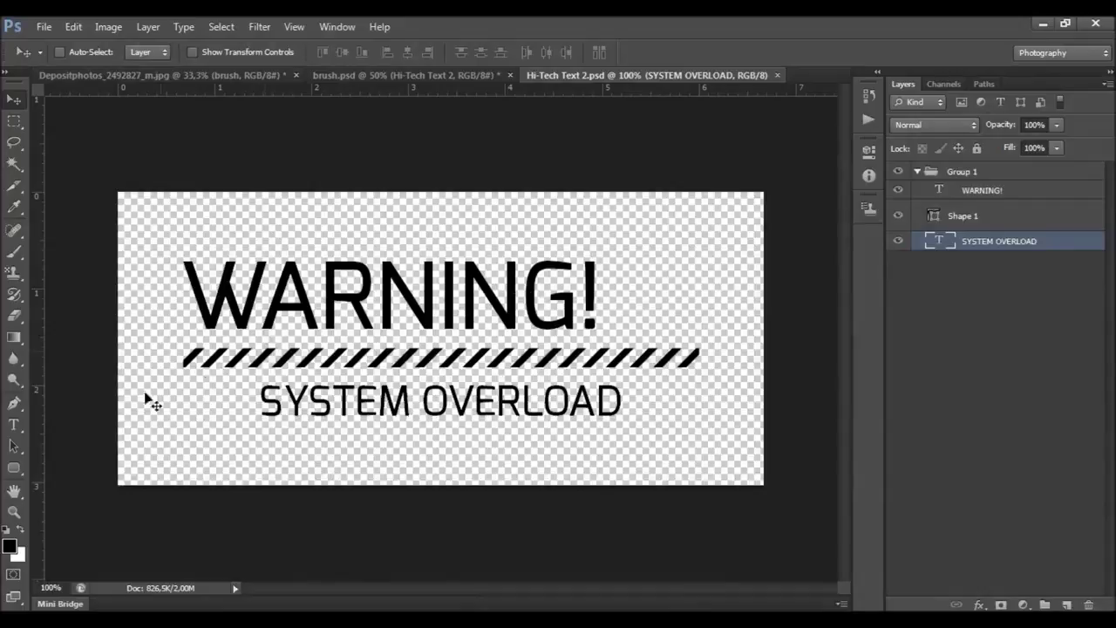
left_click(13, 424)
left_click_drag(191, 283, 577, 296)
left_click(689, 52)
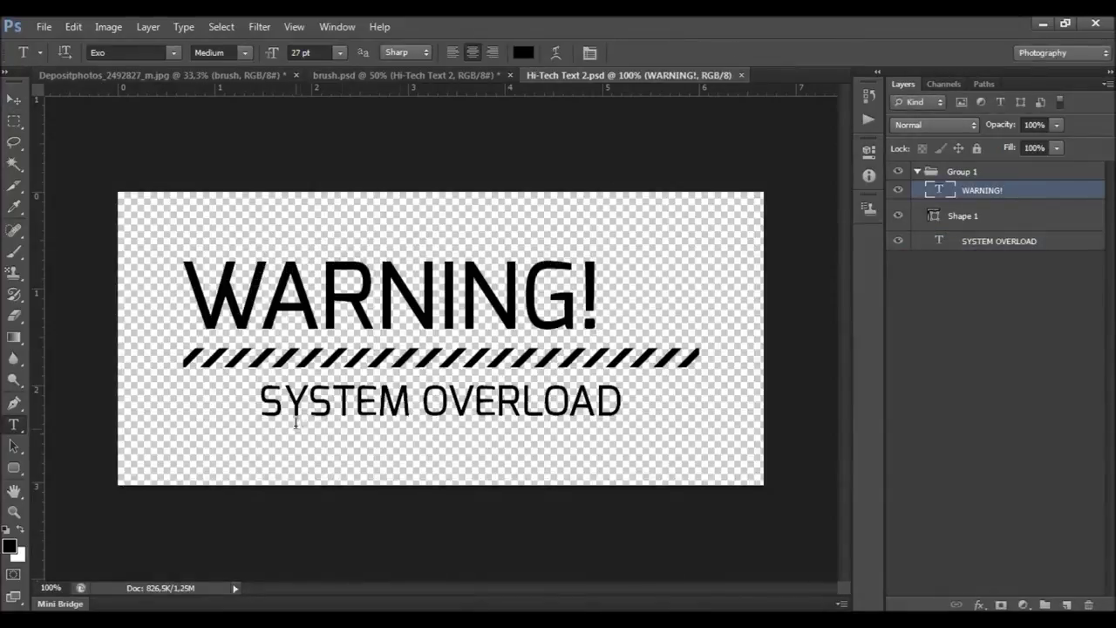
- Check the mirrored text in brush.psd, and flip the WARNING! and SYSTEM OVERLOAD layers horizontally in the smart object's contents
left_click(14, 98)
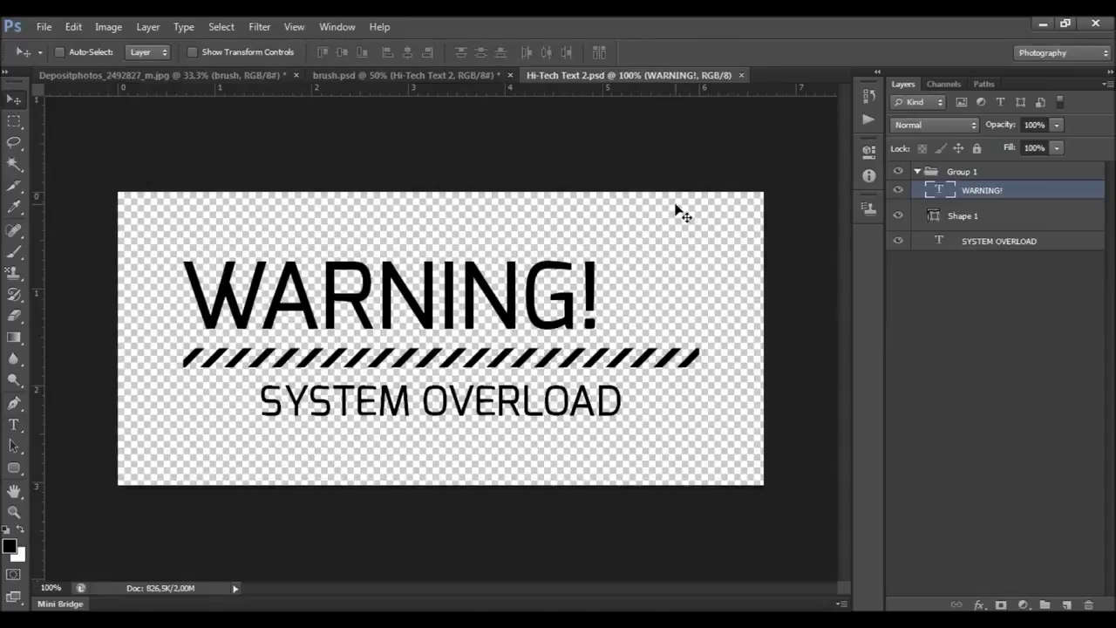
left_click(412, 77)
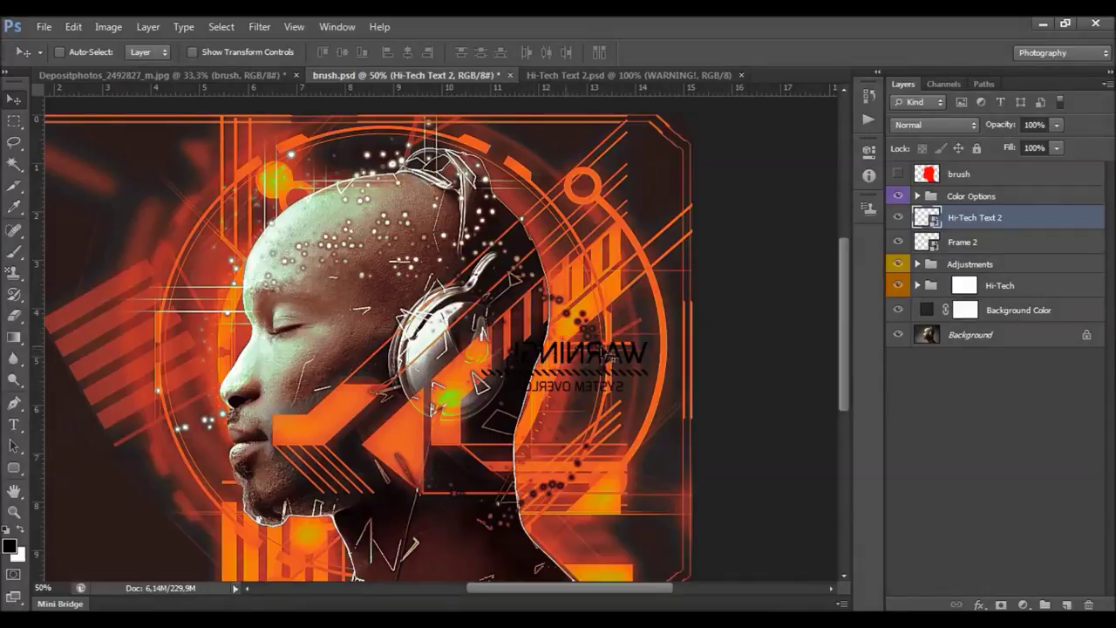
left_click(575, 78)
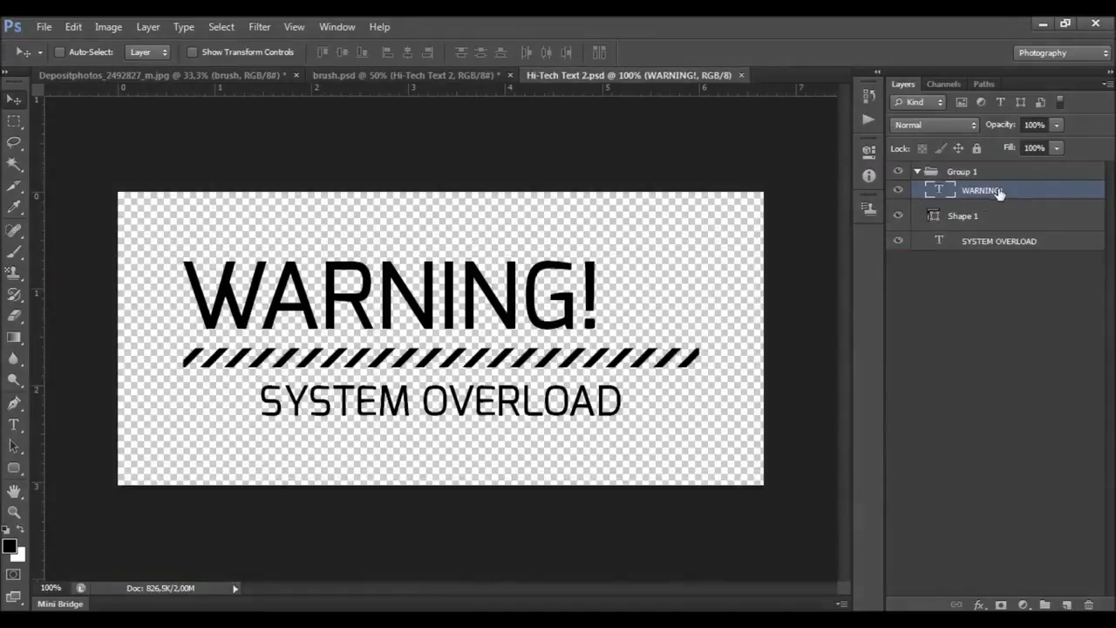
left_click(982, 241, "ctrl")
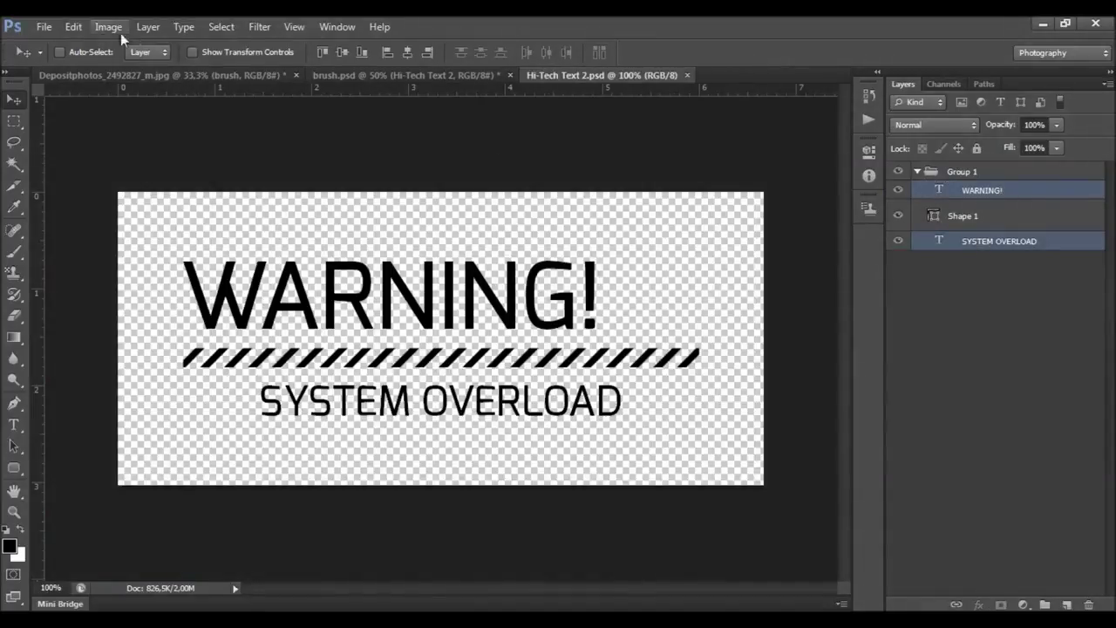
left_click(73, 26)
mouse_move(280, 261)
left_click(392, 512)
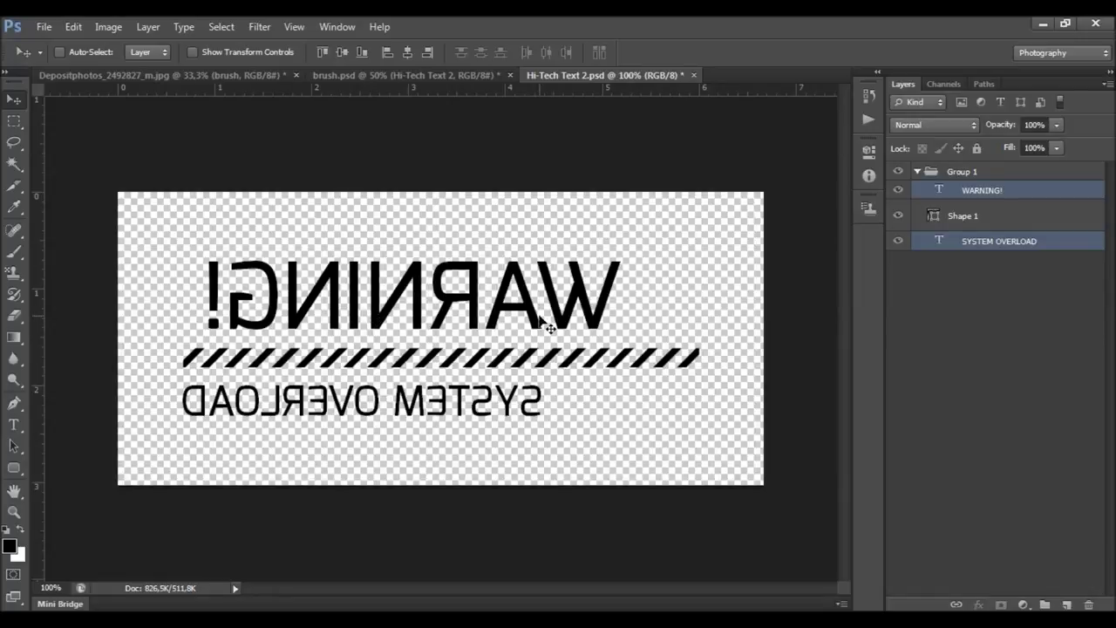
- Save the smart object's contents and compare them with the updated text in brush.psd
left_click(51, 28)
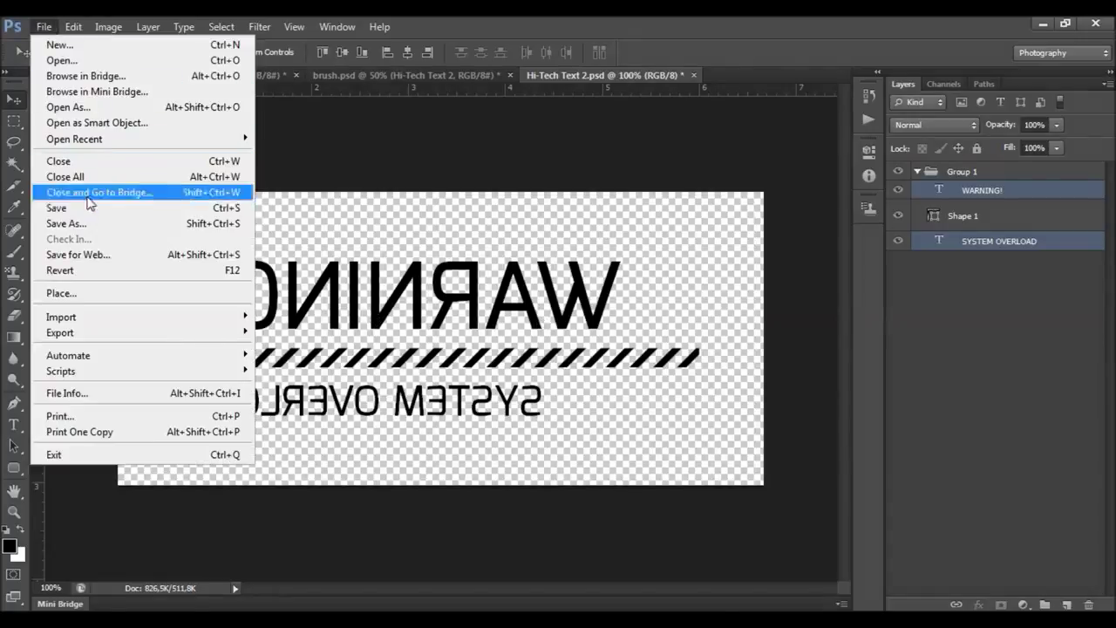
left_click(226, 209)
left_click(413, 73)
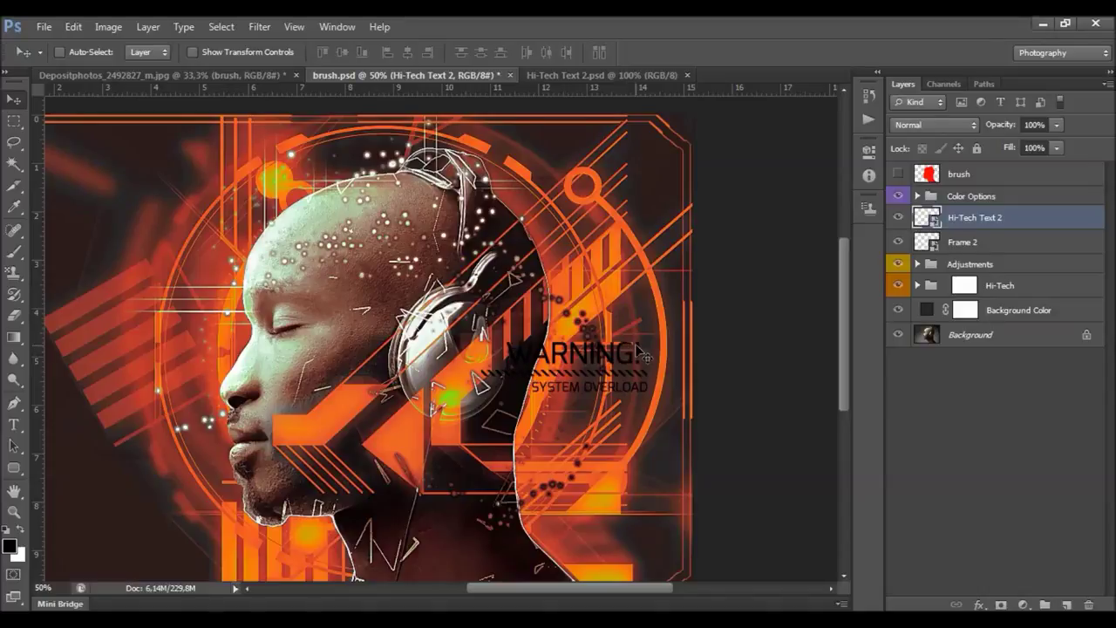
left_click(562, 76)
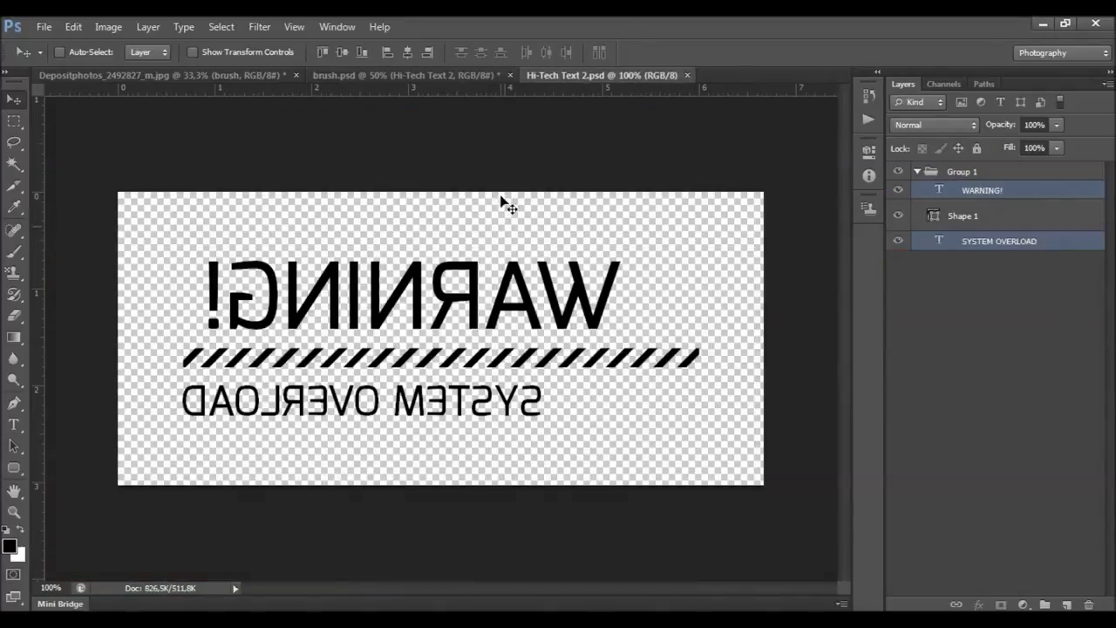
left_click(448, 75)
- Add a white (ffffff) Color Overlay to the Hi-Tech Text 2 layer
double_click(1041, 223)
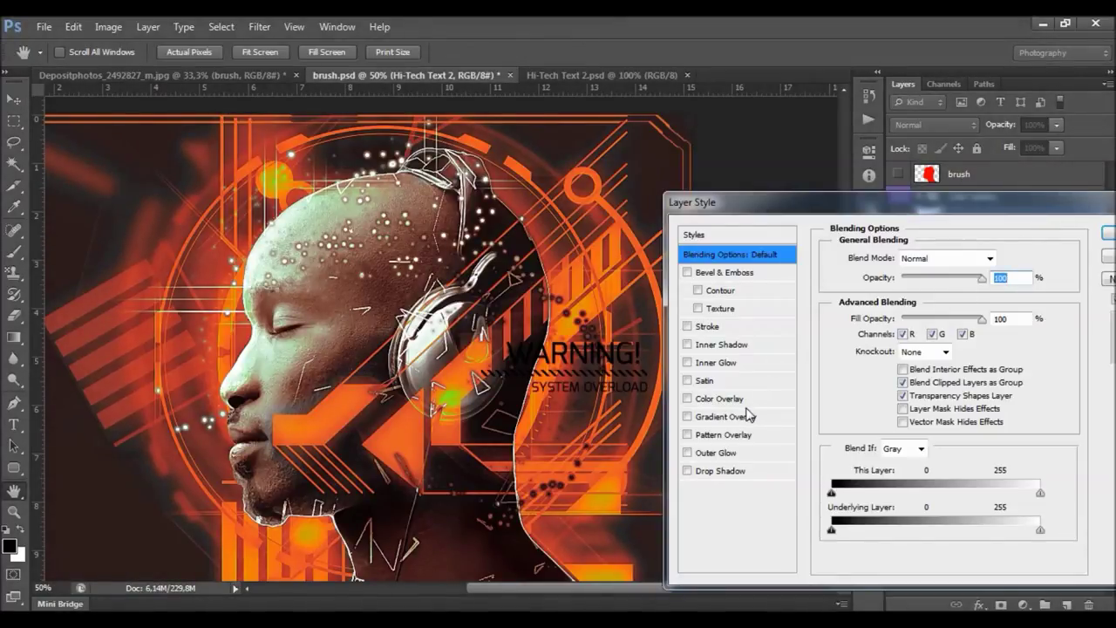
left_click(741, 401)
left_click(1000, 267)
left_click_drag(900, 280, 720, 284)
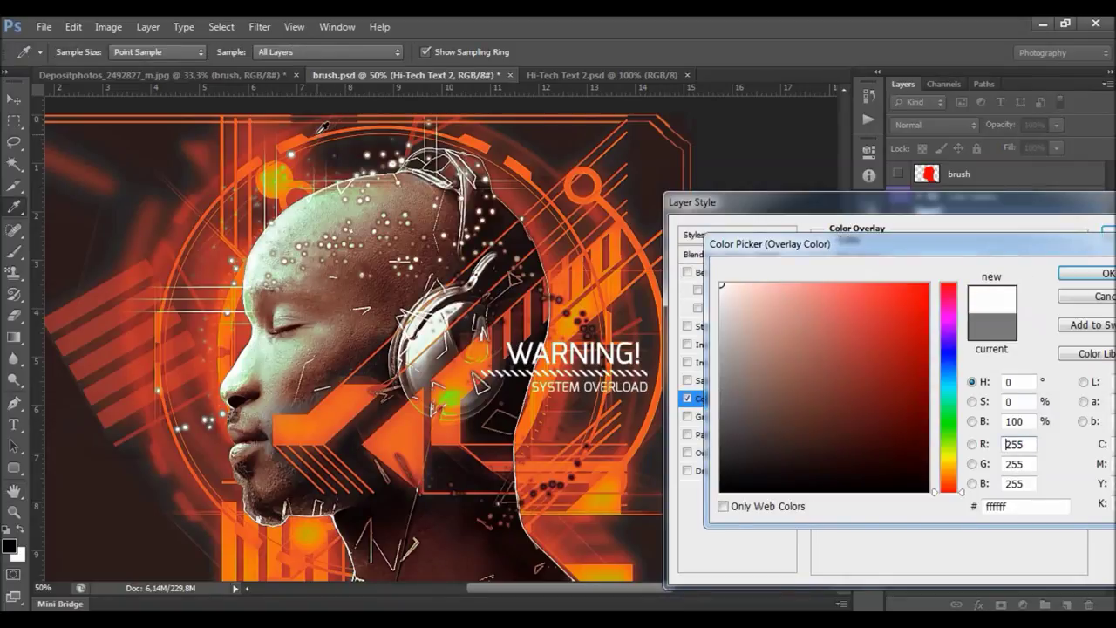
key("Return")
key("Return")
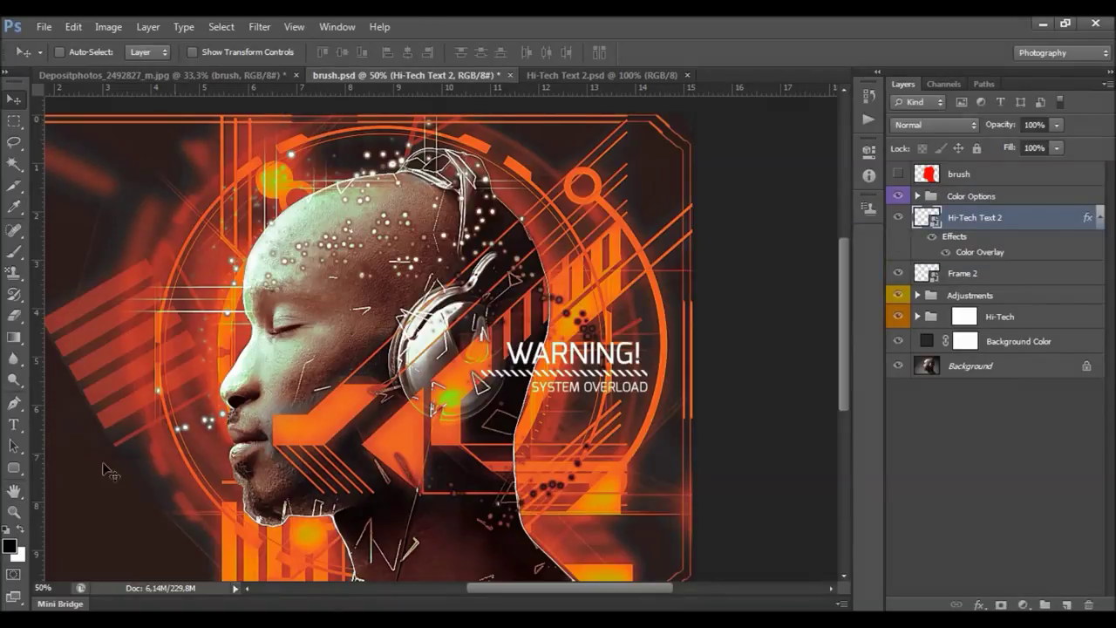
- Move the Hi-Tech Text 2 layer above the Color Options group and keep it selected
scroll(327, 434, "down", 2)
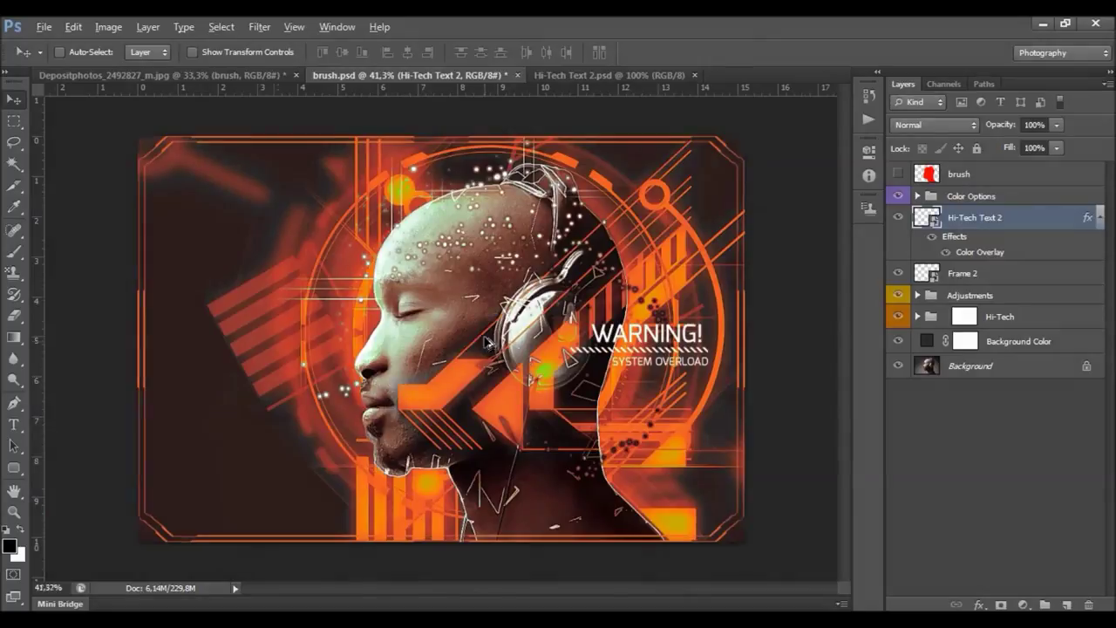
scroll(497, 324, "down", 1)
scroll(533, 309, "up", 1)
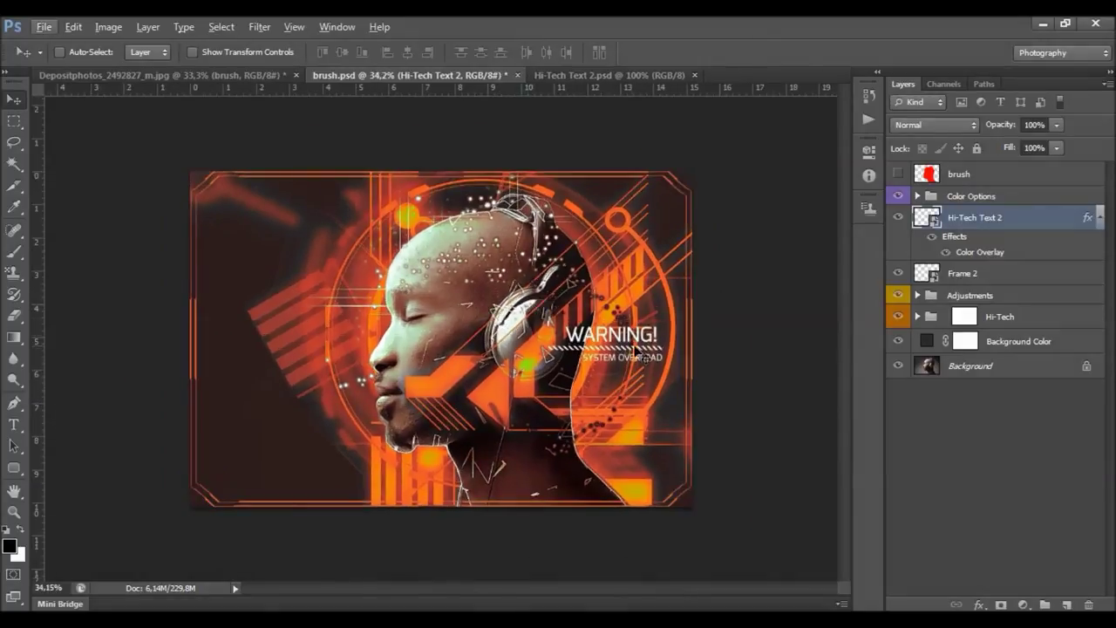
scroll(530, 305, "up", 1)
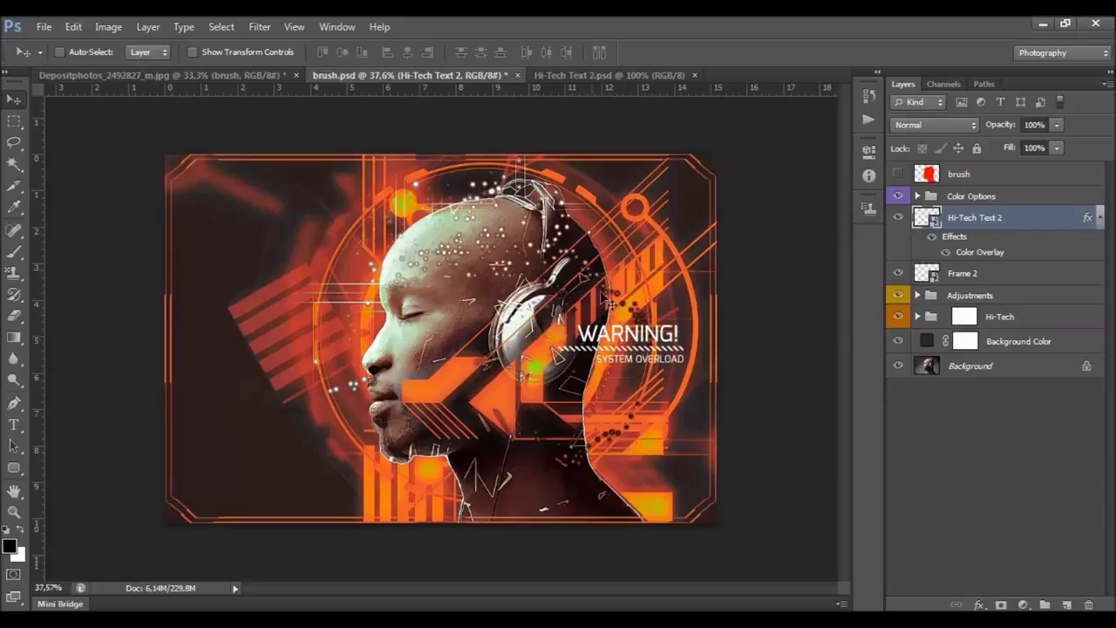
left_click(986, 194)
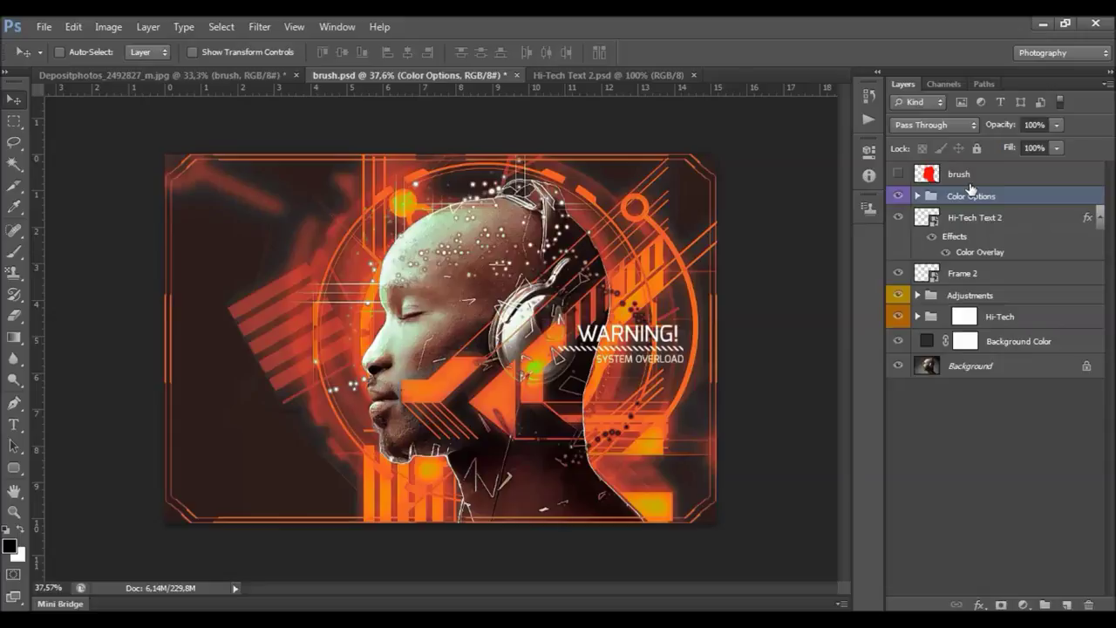
left_click(1011, 223)
left_click_drag(1029, 220, 1020, 193)
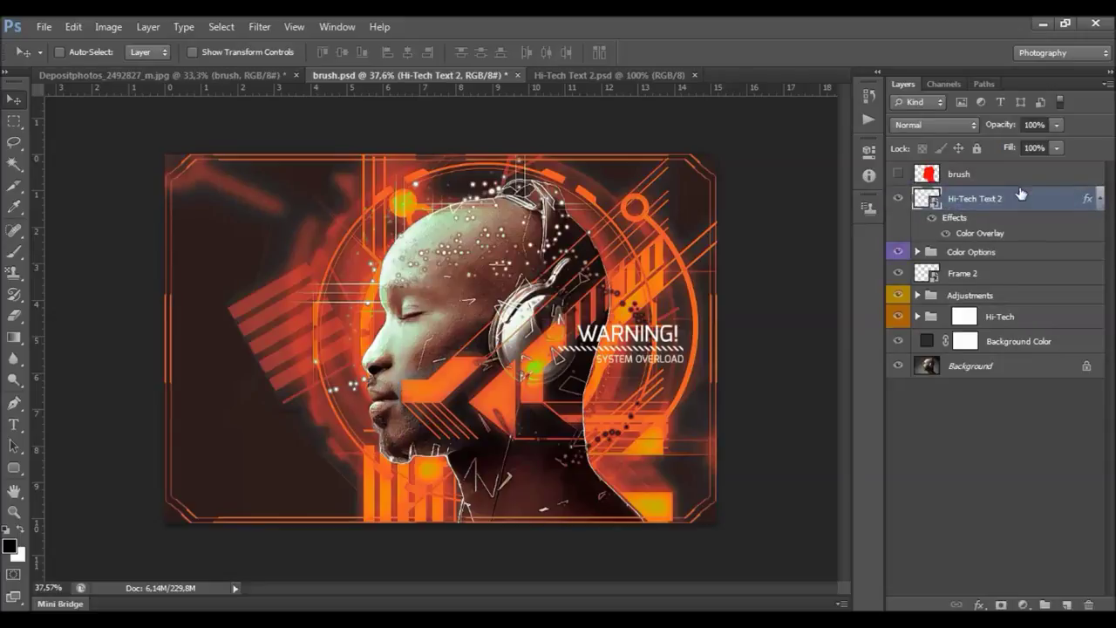
left_click(1000, 250)
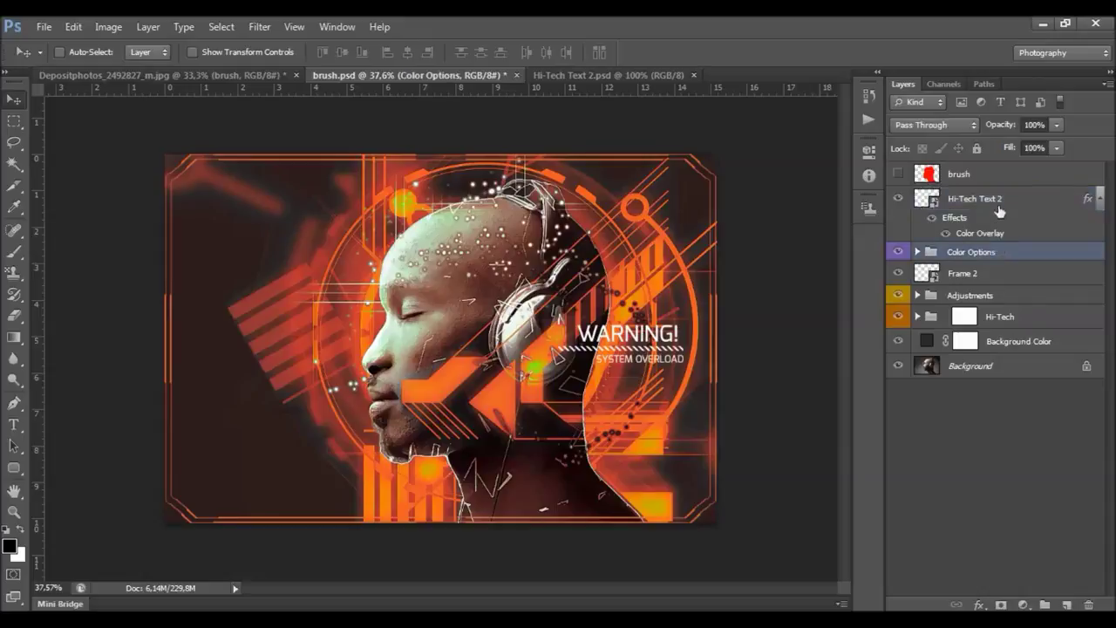
left_click(1000, 203)
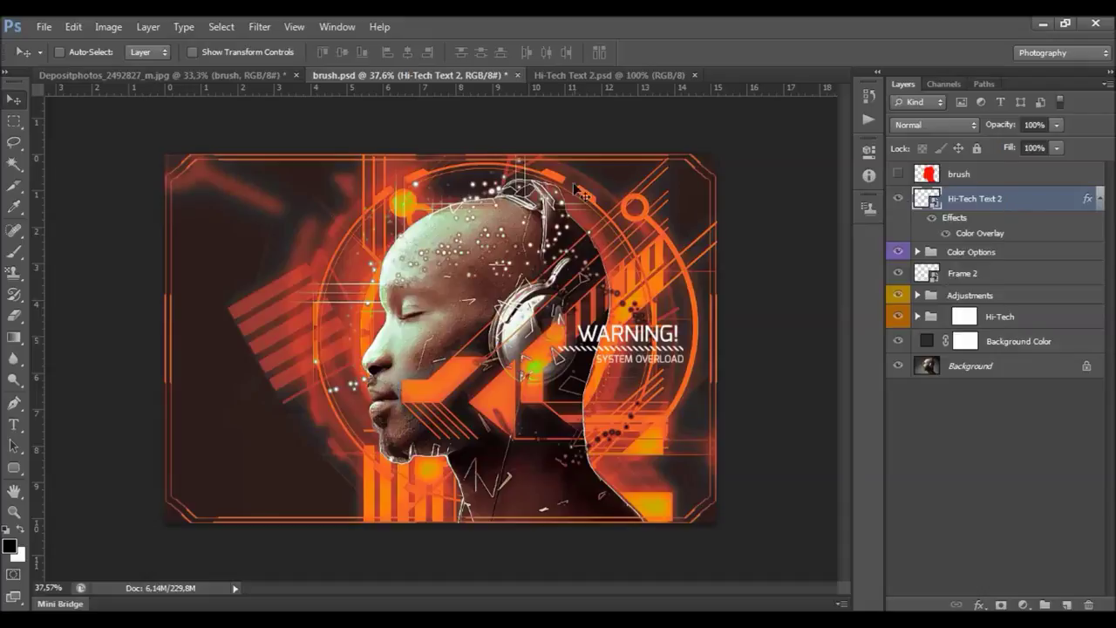
- Create a new layer above Hi-Tech Text 2 and fill it with the merged image using Apply Image
left_click(1069, 604)
left_click(108, 27)
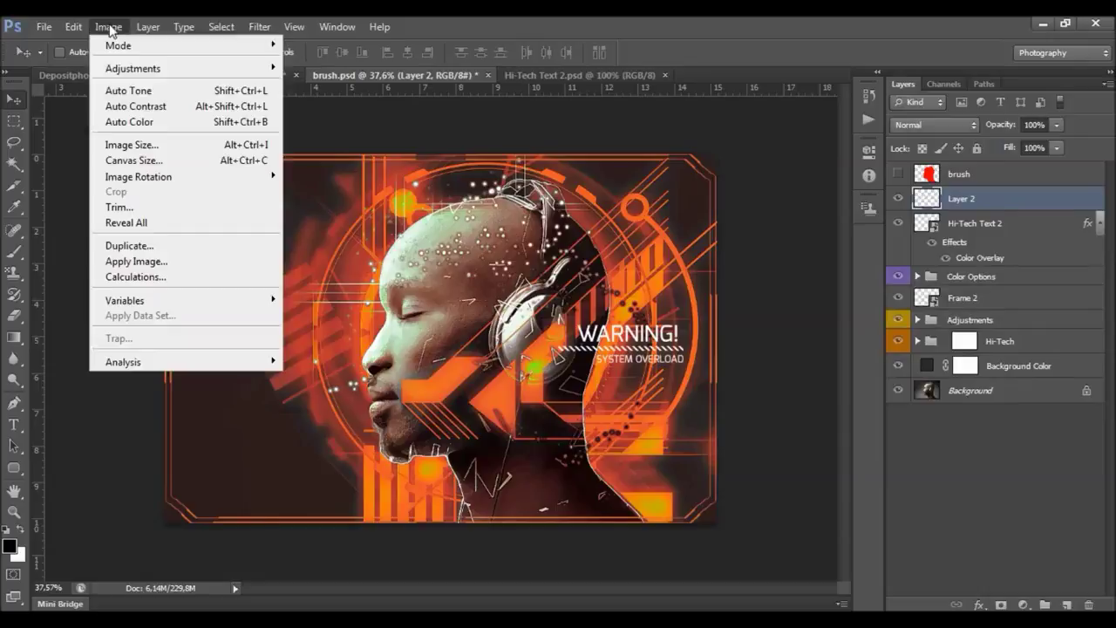
left_click(144, 261)
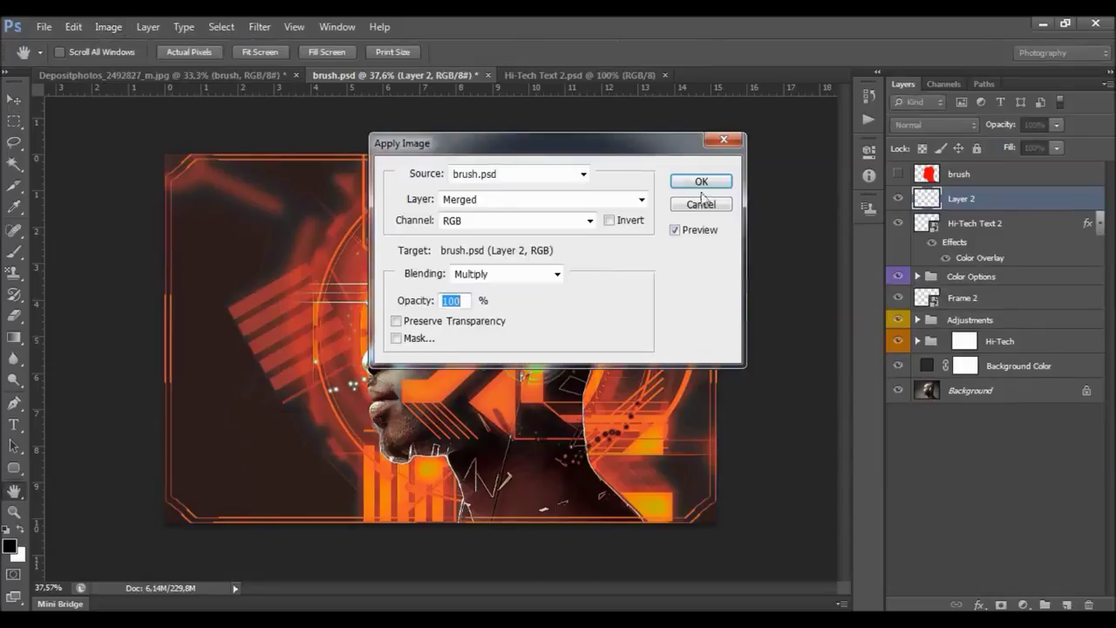
left_click(700, 183)
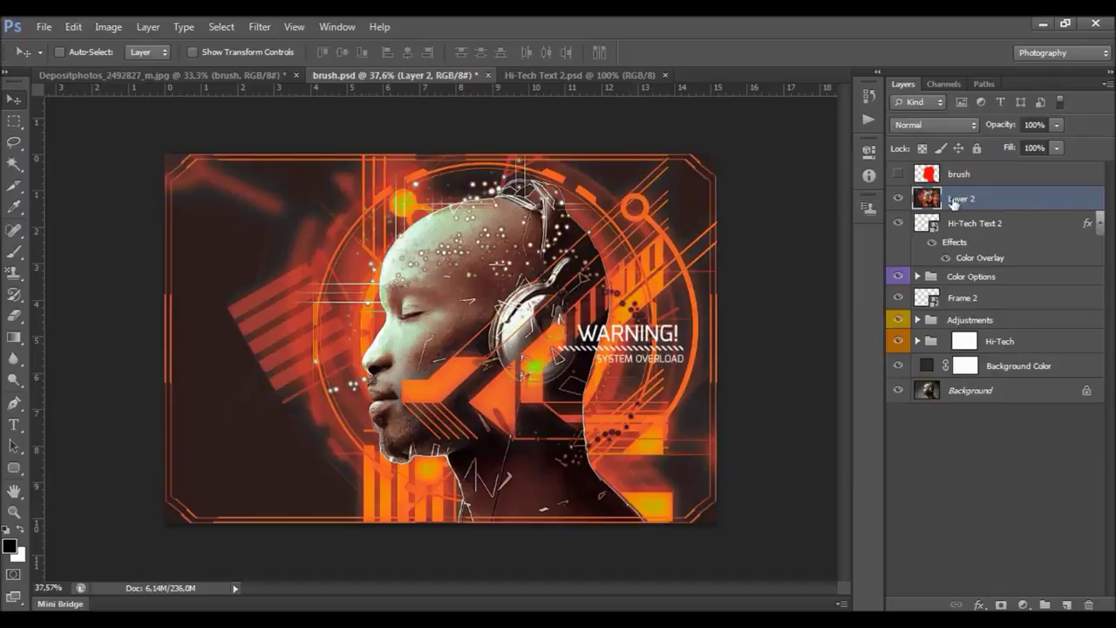
- Start an Iris Blur on Layer 2 and reshape its ellipse into a rotated near-circle around the man's head
left_click(259, 26)
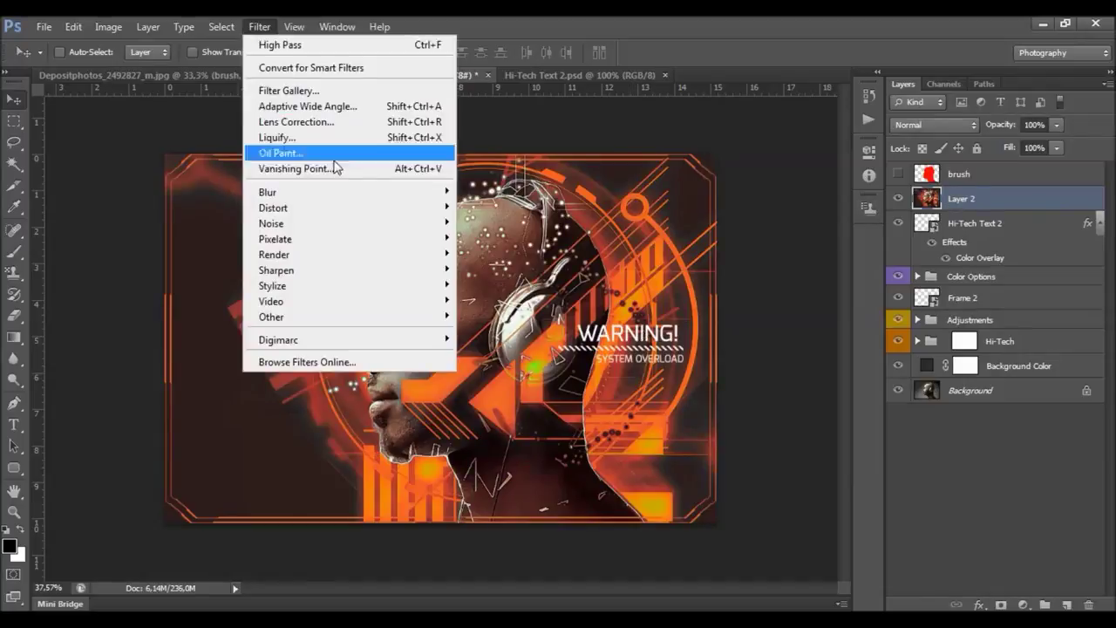
mouse_move(337, 207)
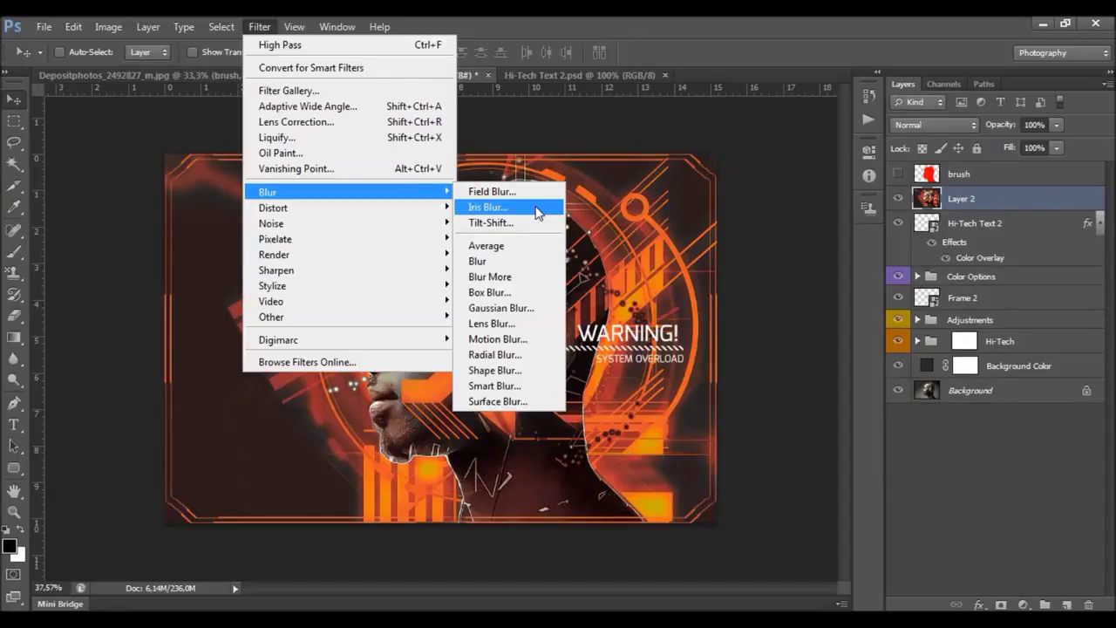
left_click(533, 221)
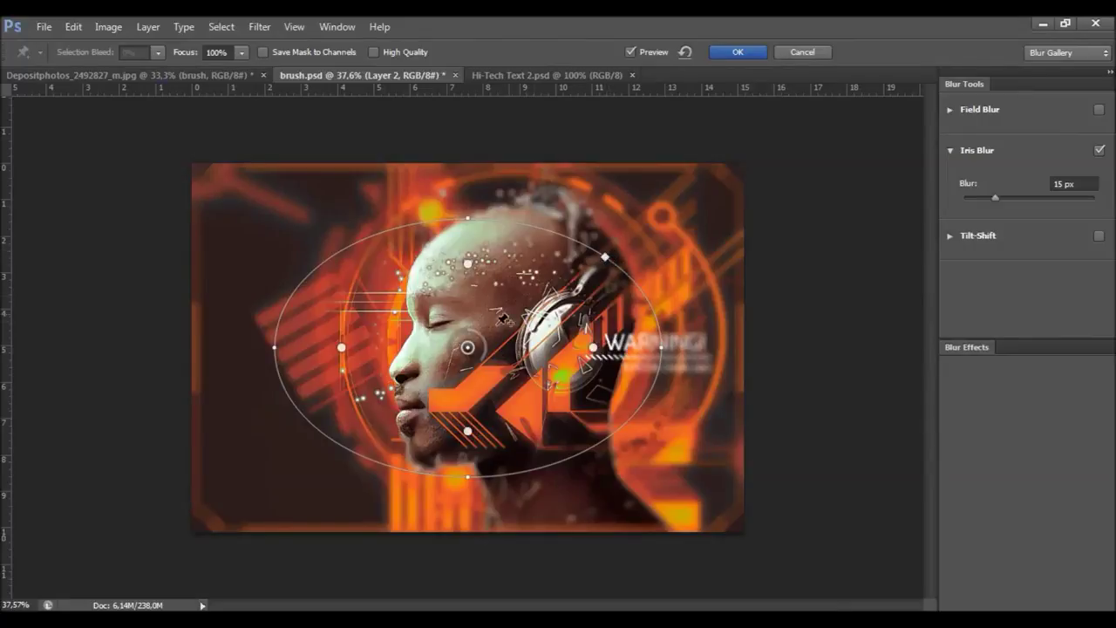
left_click_drag(487, 352, 503, 351)
left_click_drag(484, 225, 624, 232)
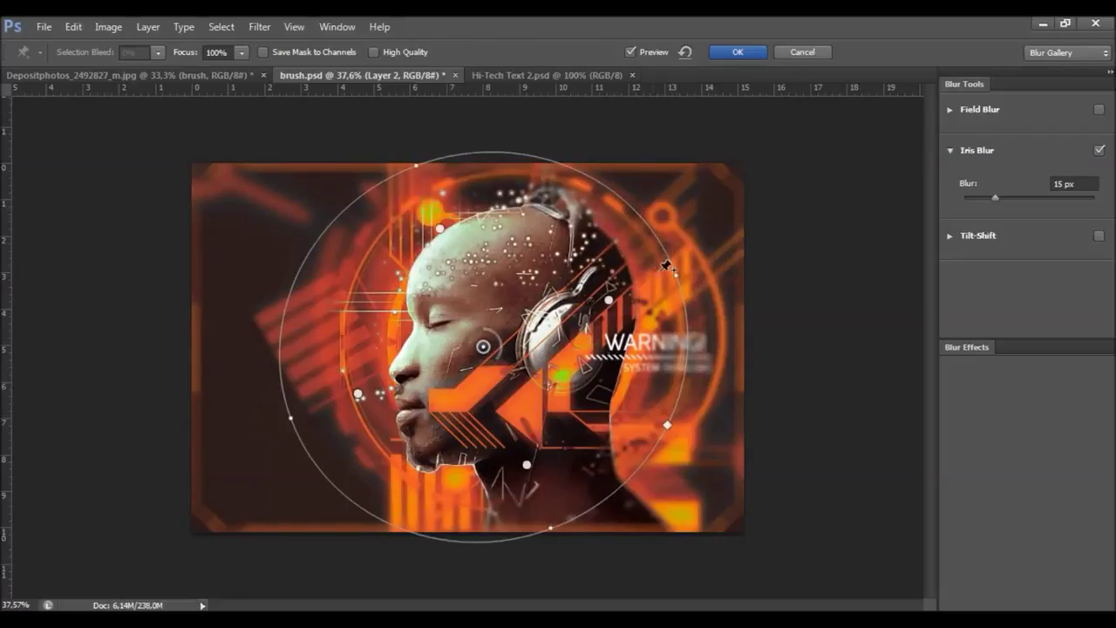
mouse_move(672, 273)
left_mouse_down()
mouse_move(660, 277)
mouse_move(661, 262)
left_mouse_up()
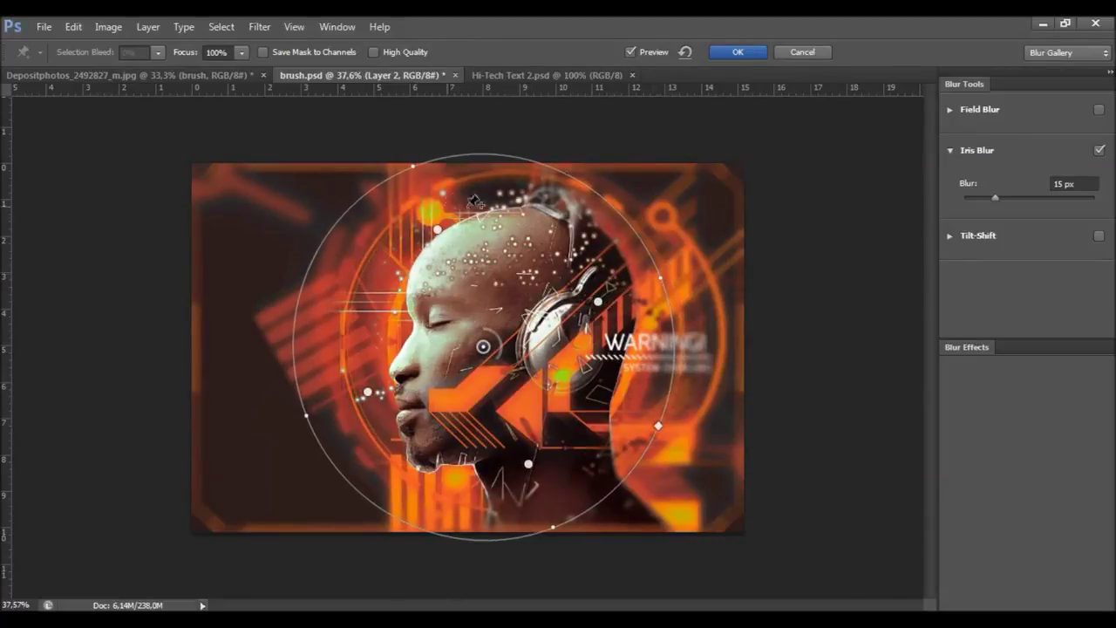
- Shift the iris blur's centre toward the headphone and enlarge its boundary to enclose the head and most of the warning text
left_click_drag(482, 346, 510, 345)
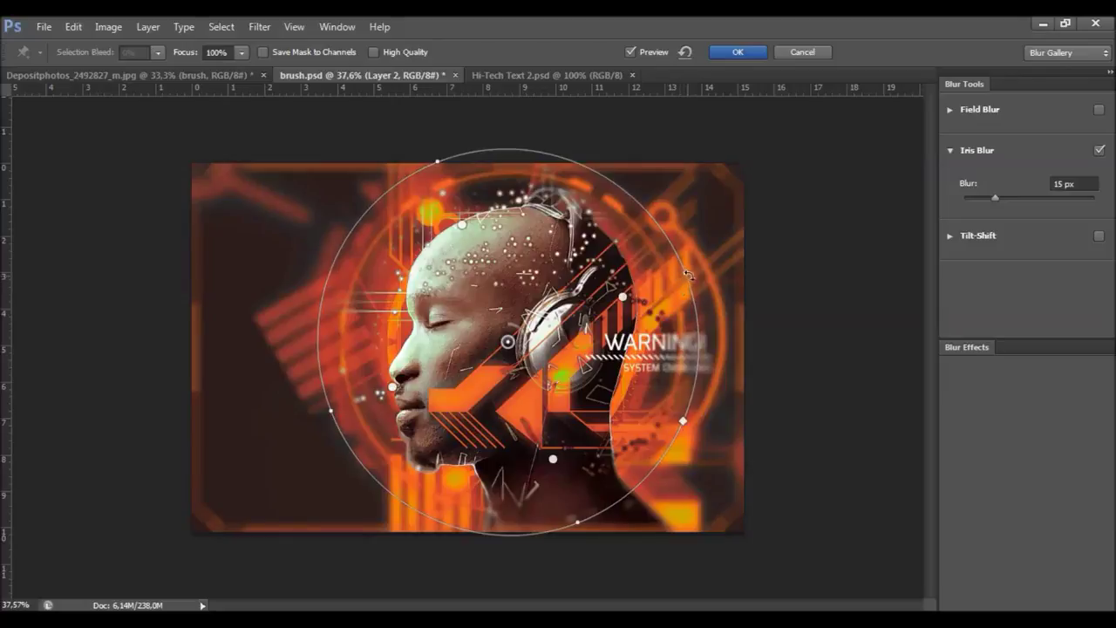
left_click_drag(692, 275, 688, 281)
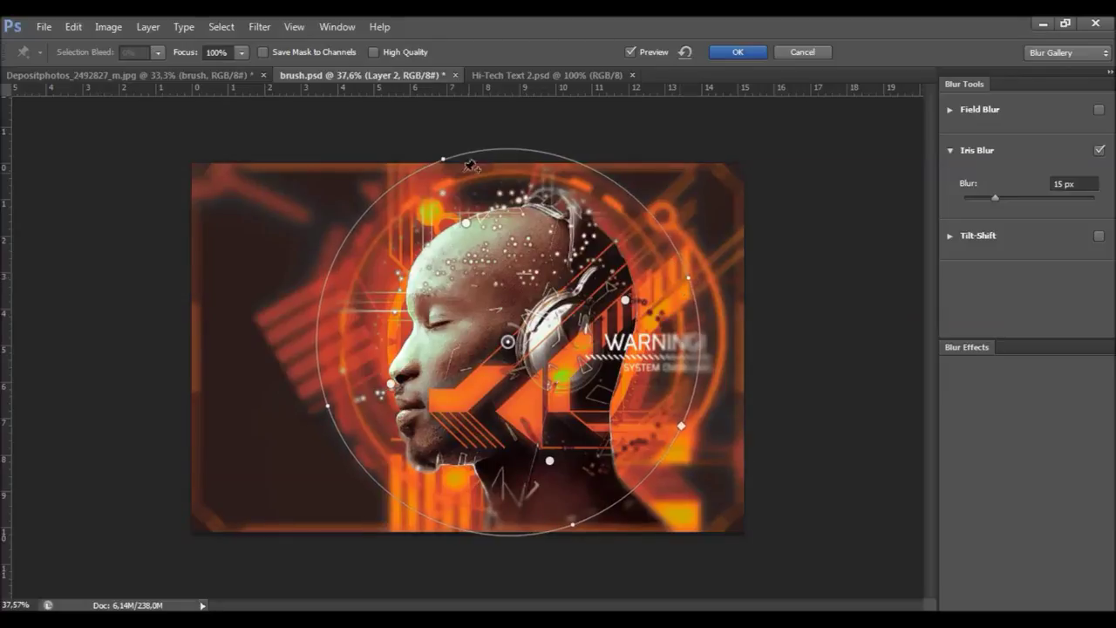
left_click_drag(612, 167, 621, 163)
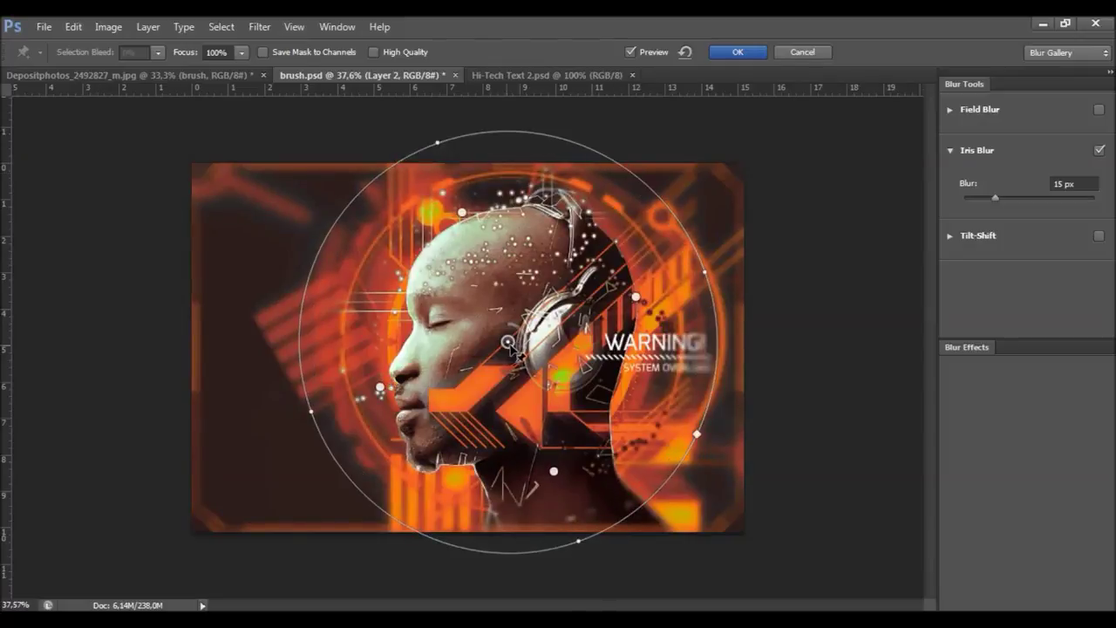
left_click_drag(509, 345, 515, 351)
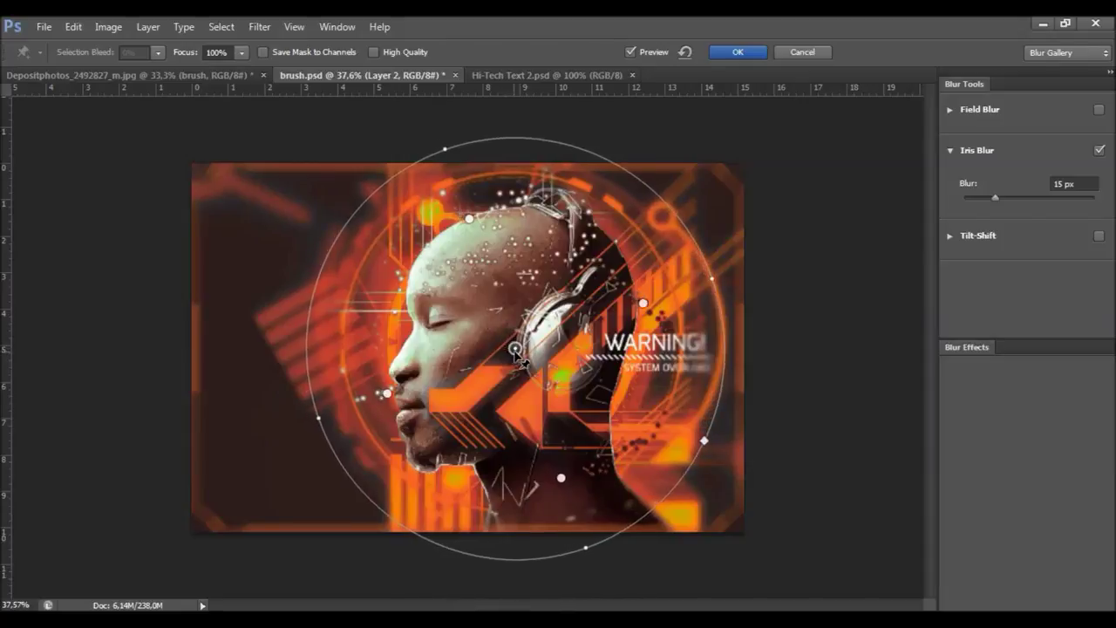
- Set the Iris Blur amount to 15 px and its Light Bokeh to 50%
left_click(977, 352)
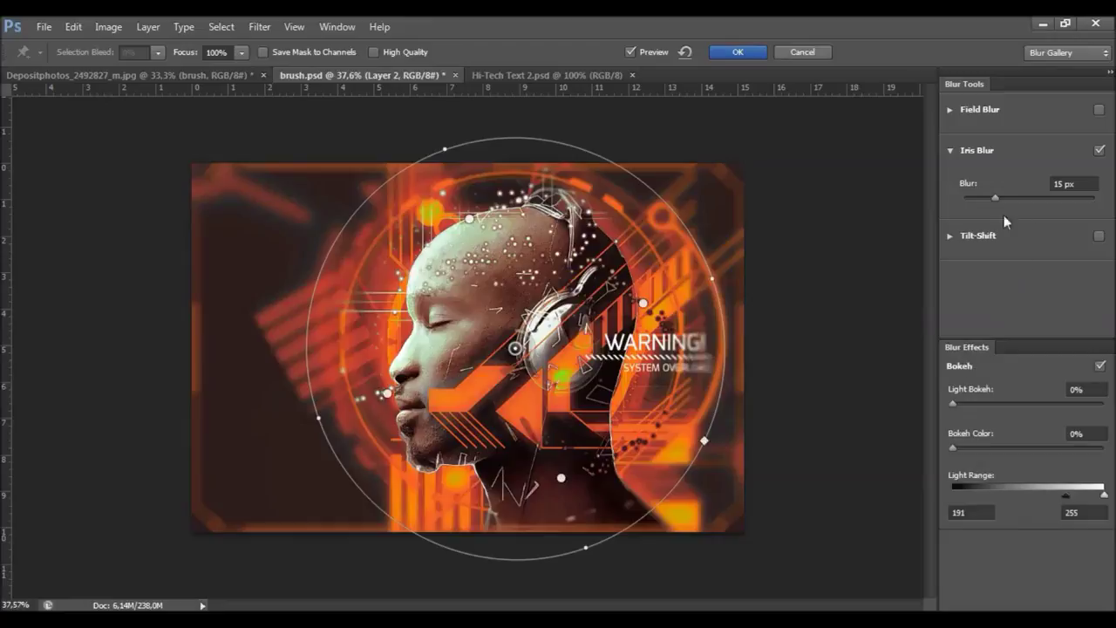
type("18")
key("Return")
left_click(1055, 198)
mouse_move(992, 200)
left_mouse_down()
mouse_move(968, 203)
mouse_move(996, 201)
left_mouse_up()
left_click_drag(953, 403, 992, 402)
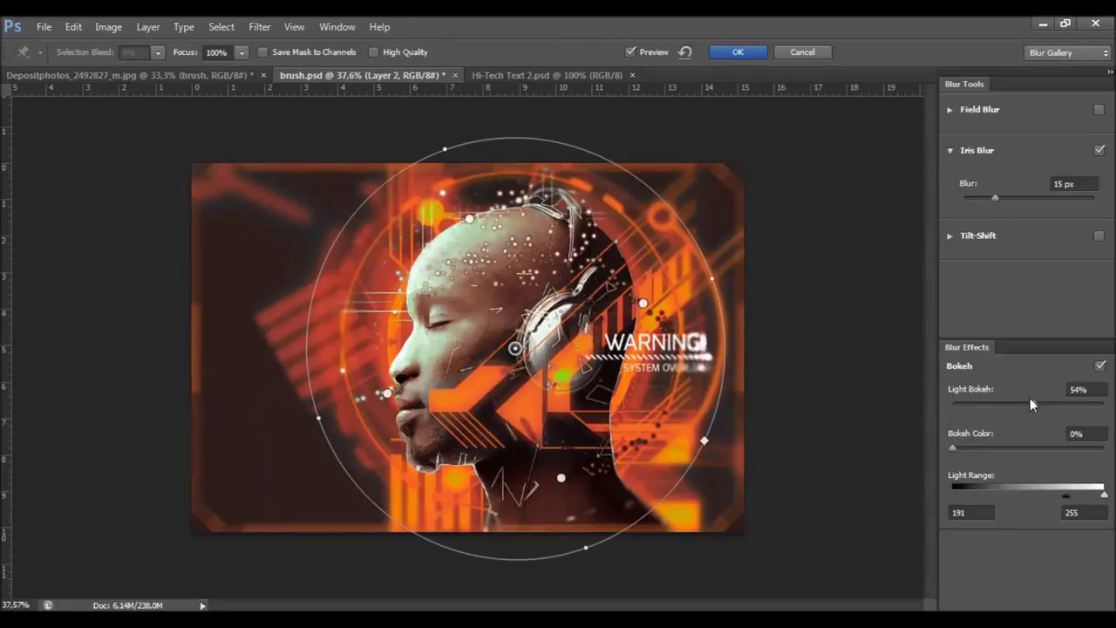
left_click_drag(1037, 402, 1050, 403)
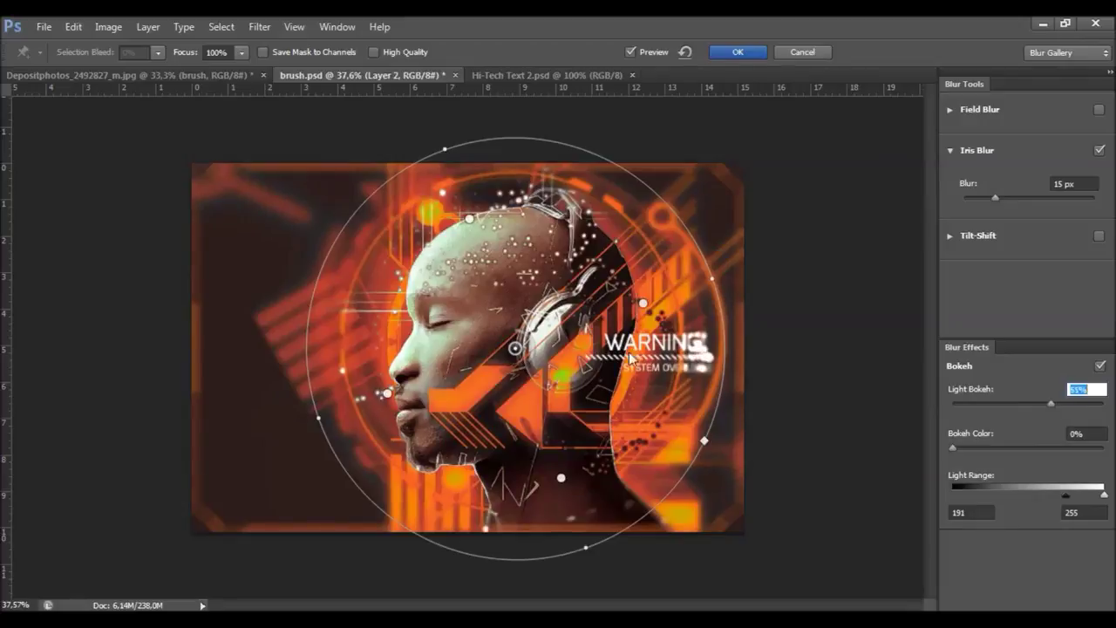
left_click_drag(1048, 406, 1028, 404)
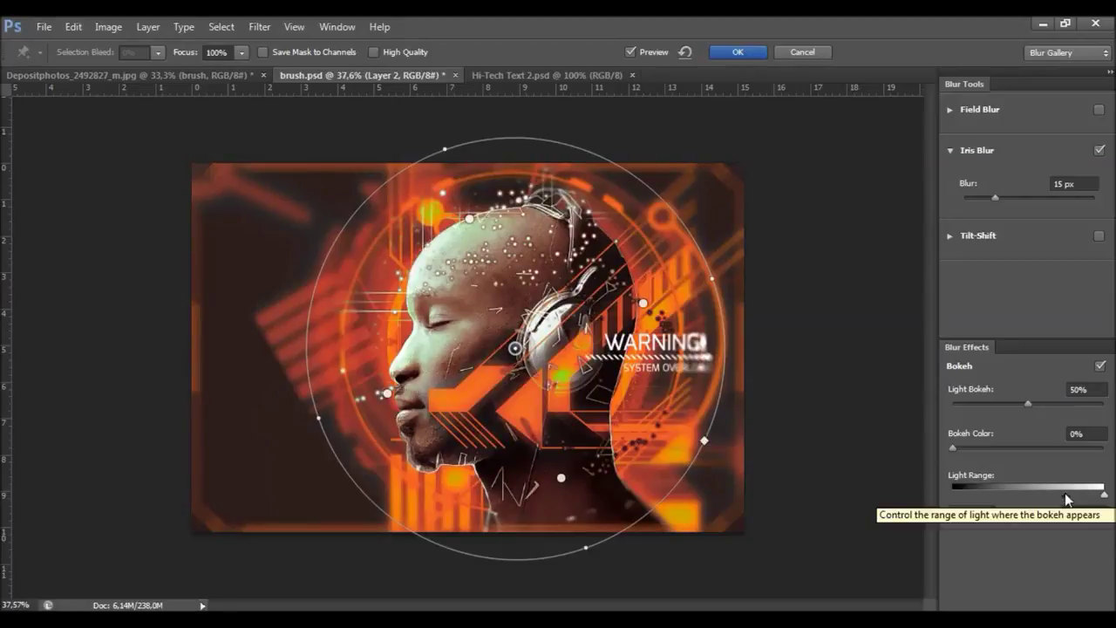
- Set the bokeh Light Range to 148–255 and the Light Bokeh to 53%
left_click_drag(1065, 492, 1026, 498)
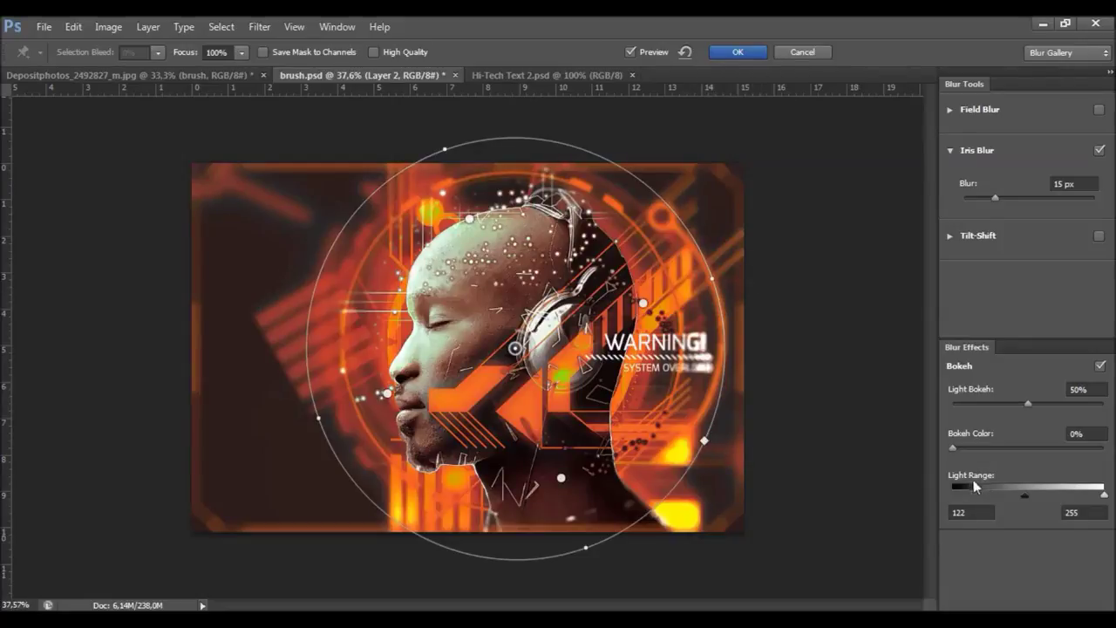
left_click(1044, 494)
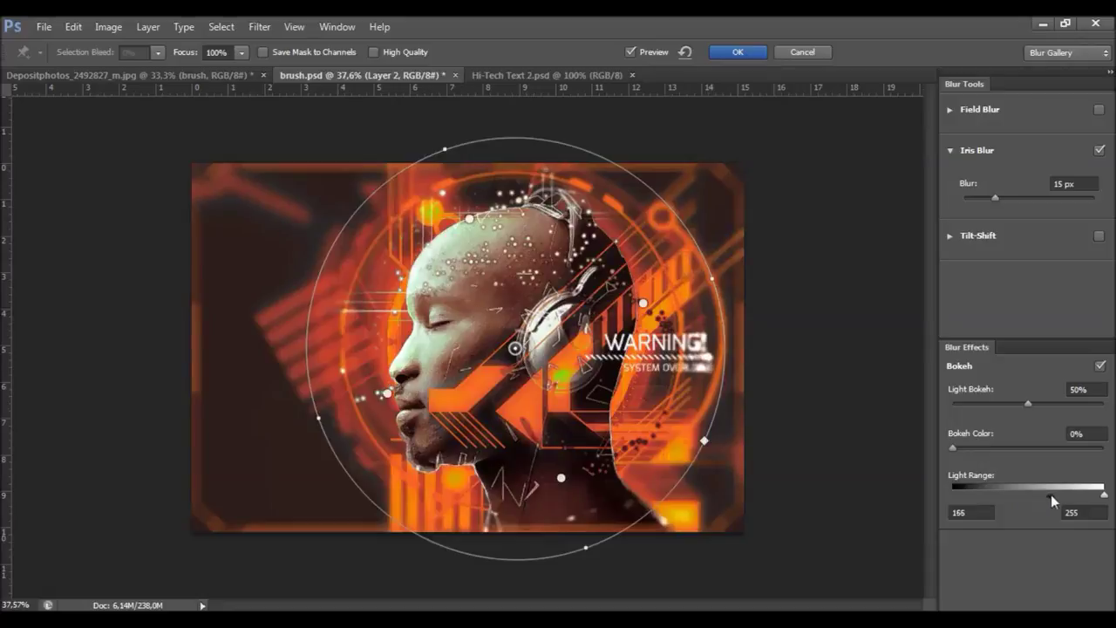
left_click_drag(1051, 494, 1040, 497)
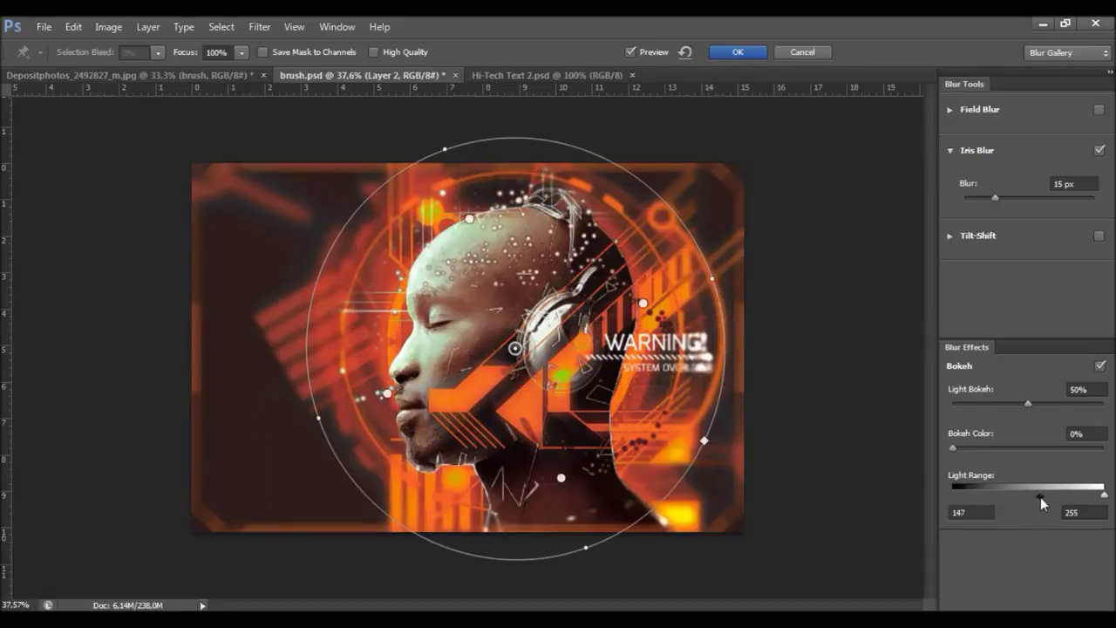
left_click(1037, 404)
left_click_drag(1038, 405, 1035, 406)
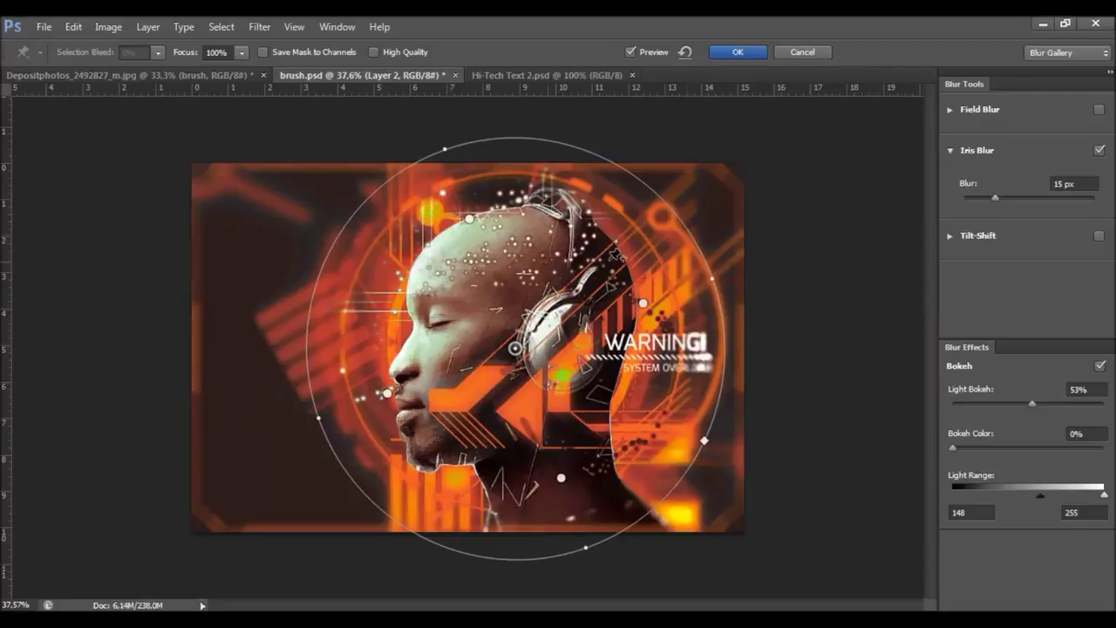
- Apply the iris blur and compare the image with Layer 2 hidden and shown, leaving the layer visible
left_click(737, 54)
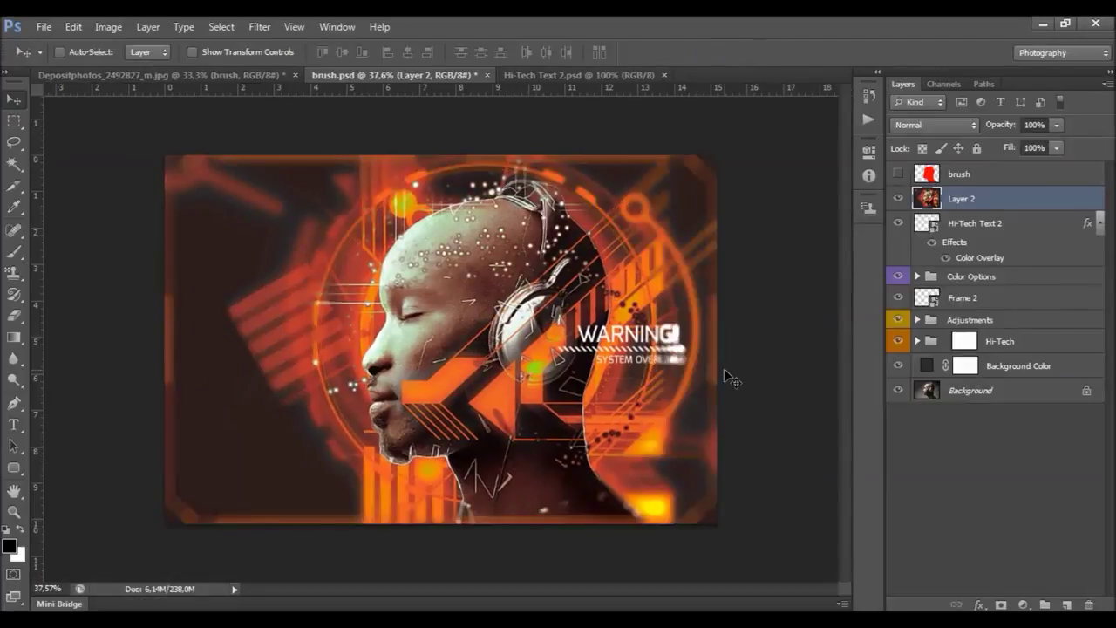
left_click(898, 199)
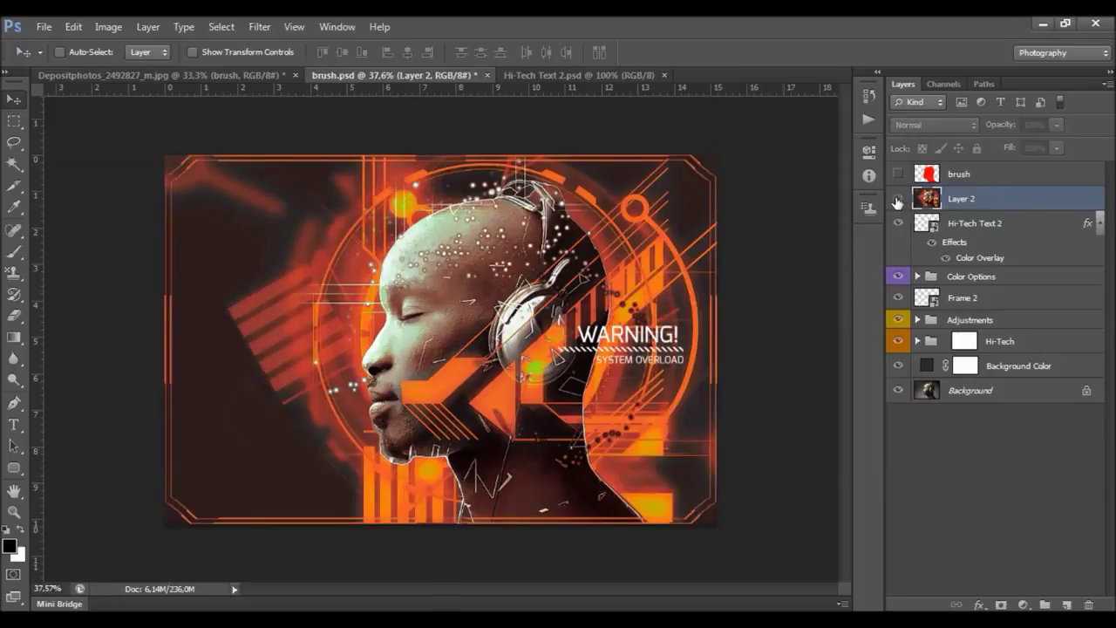
left_click(898, 200)
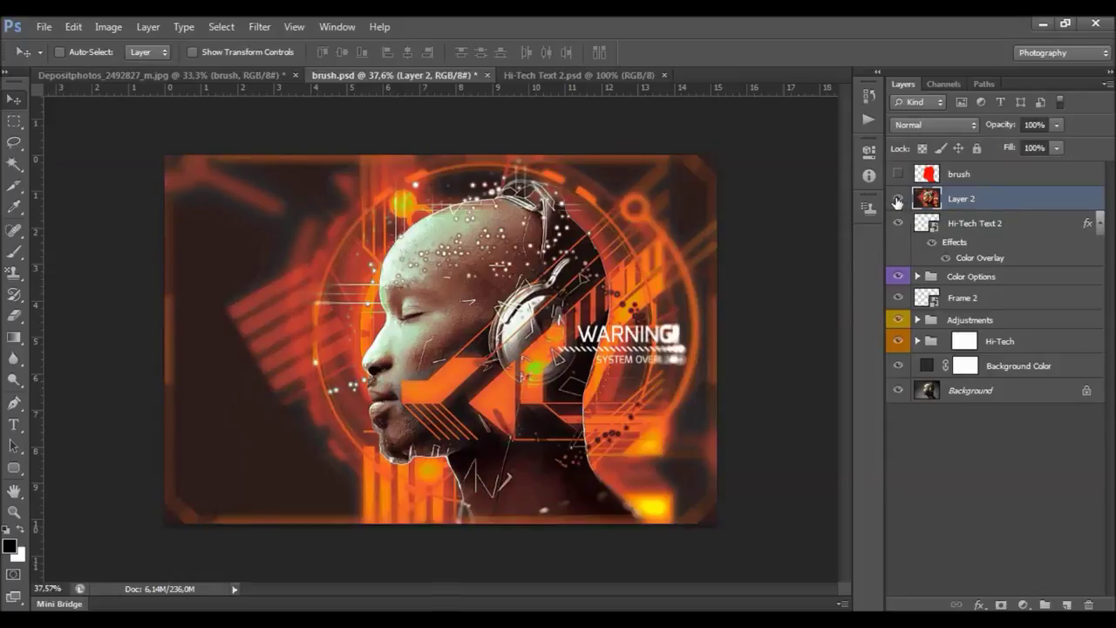